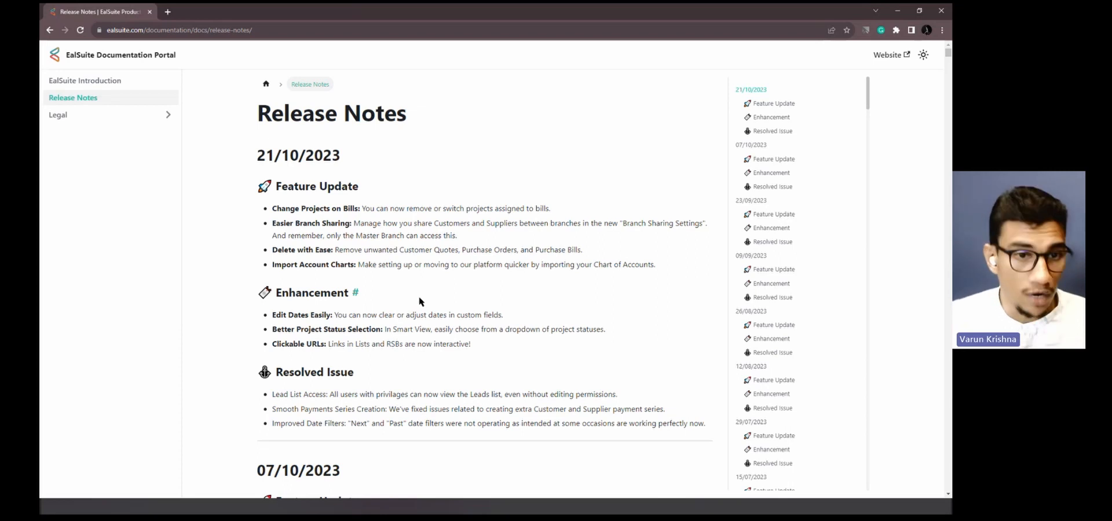
- Read the feature updates, enhancements and resolved issues in the 21/10/2023 release notes
scroll(421, 302, "down", 1)
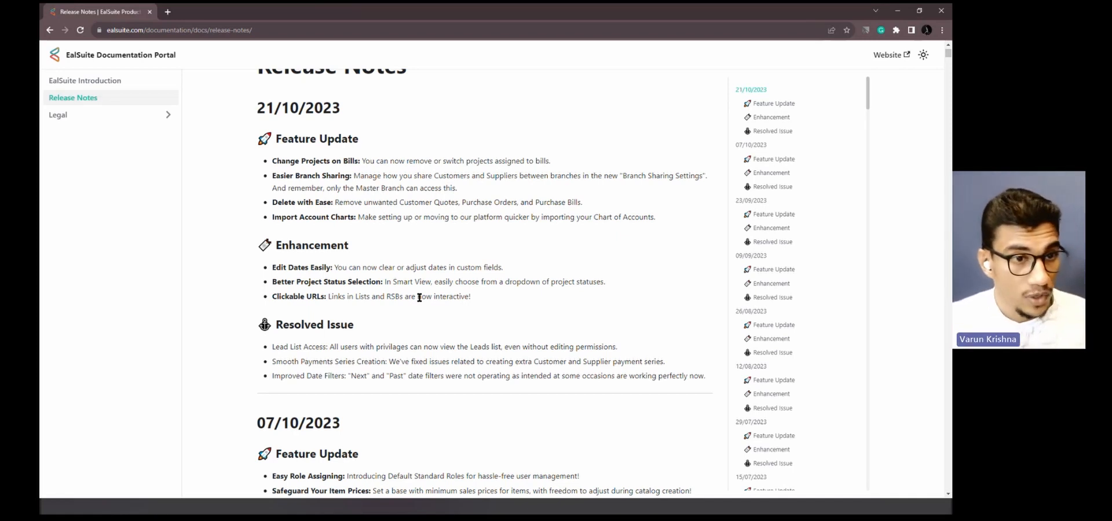
double_click(387, 296)
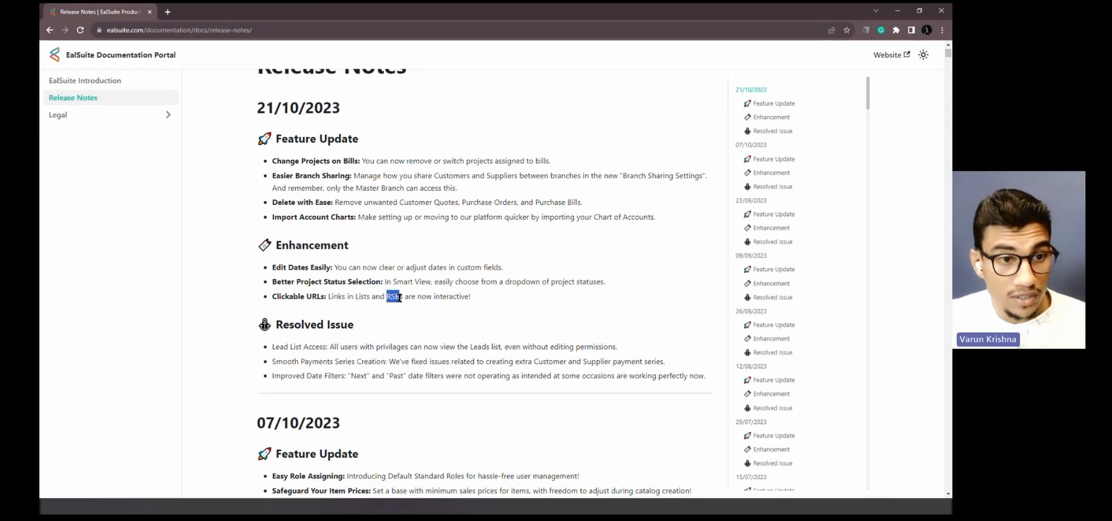
left_click(435, 296)
scroll(528, 314, "down", 1)
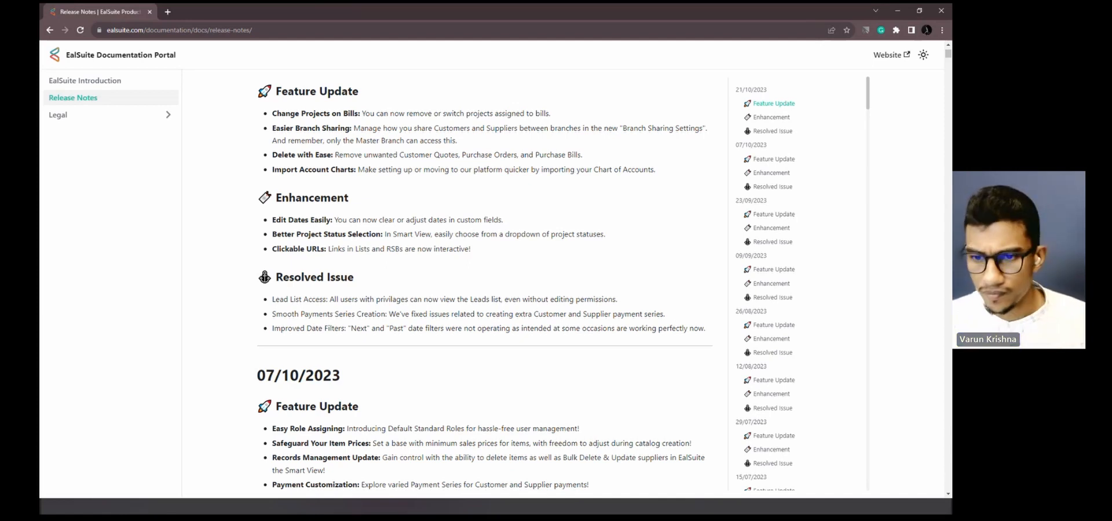
- Bring up the EalSuite dashboard briefly, return to the presentation and advance to the Change Projects on Bills slide
left_click_drag(1042, 119, 213, 18)
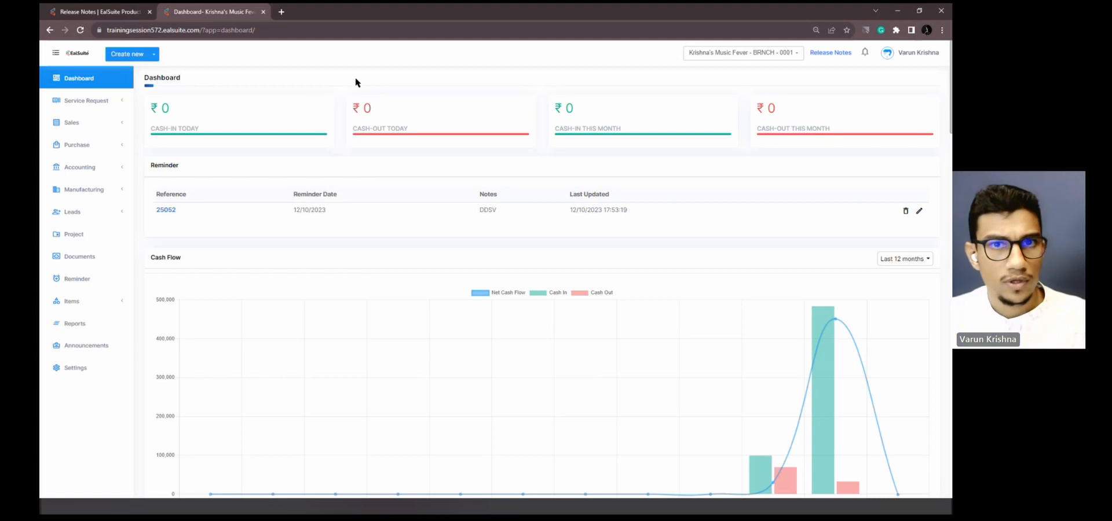
left_click(897, 11)
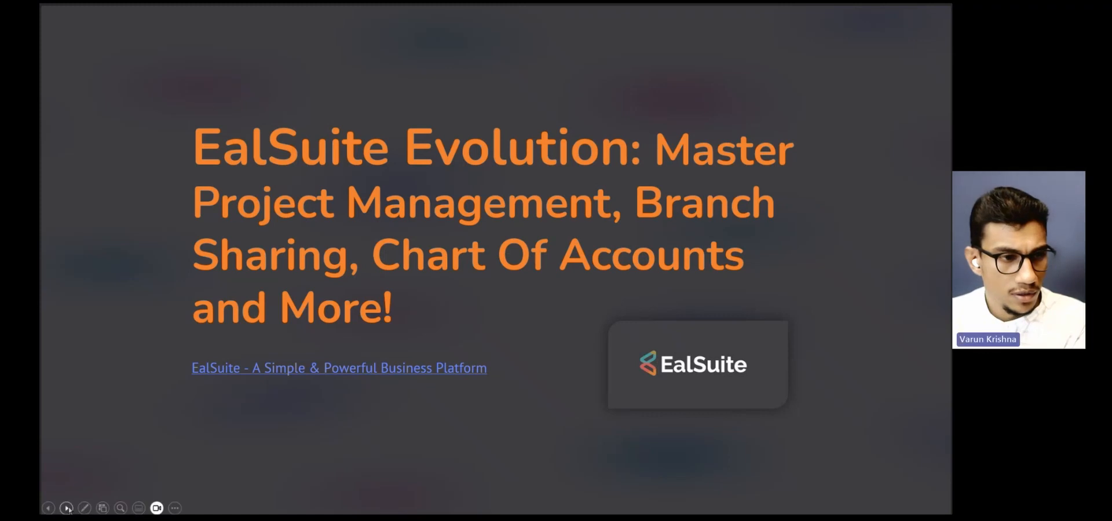
left_click(66, 508)
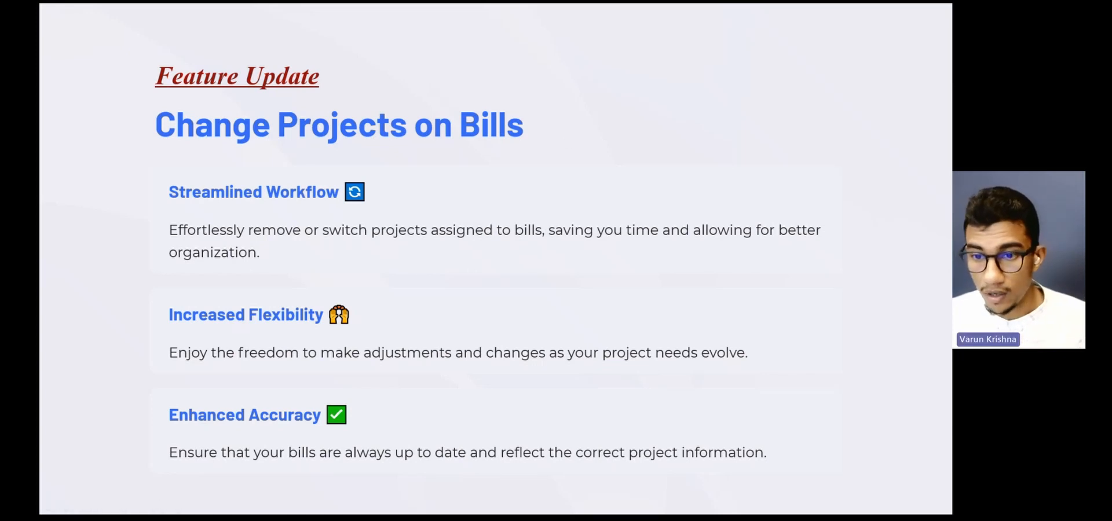
- Switch to the EalSuite dashboard, look through the project list in a separate tab and close that browser window
left_click_drag(949, 191, 301, 4)
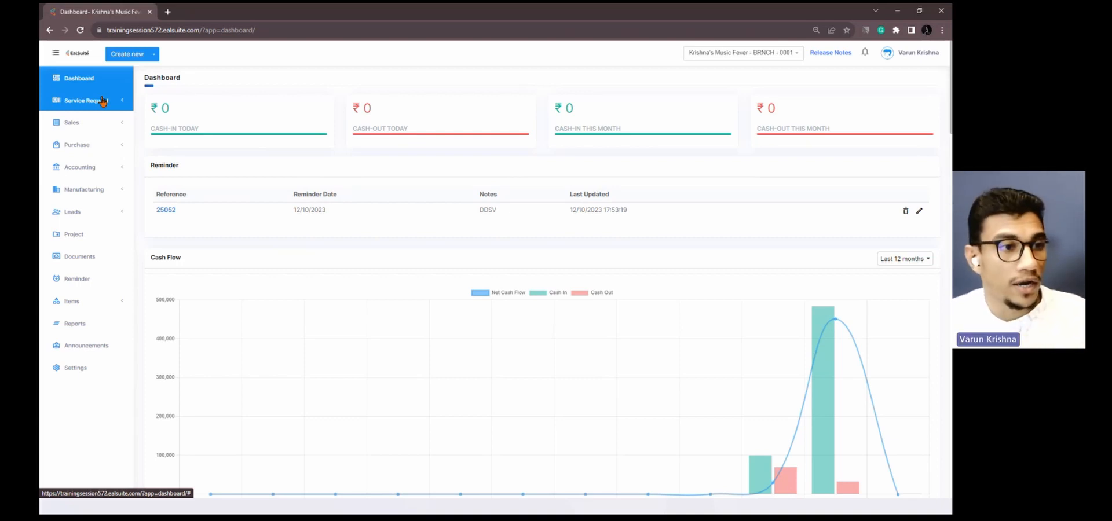
middle_click(104, 234)
left_click(197, 13)
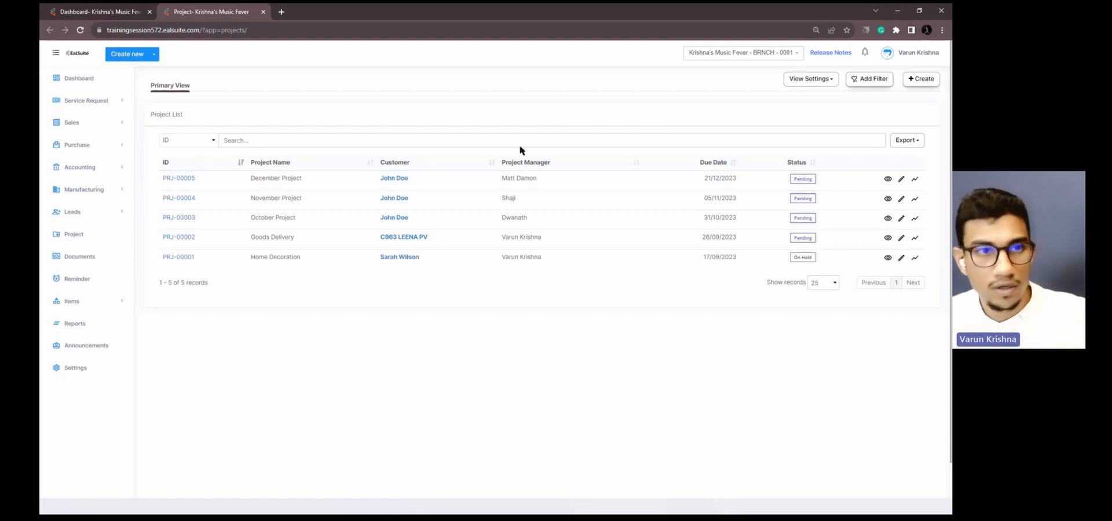
left_click(939, 12)
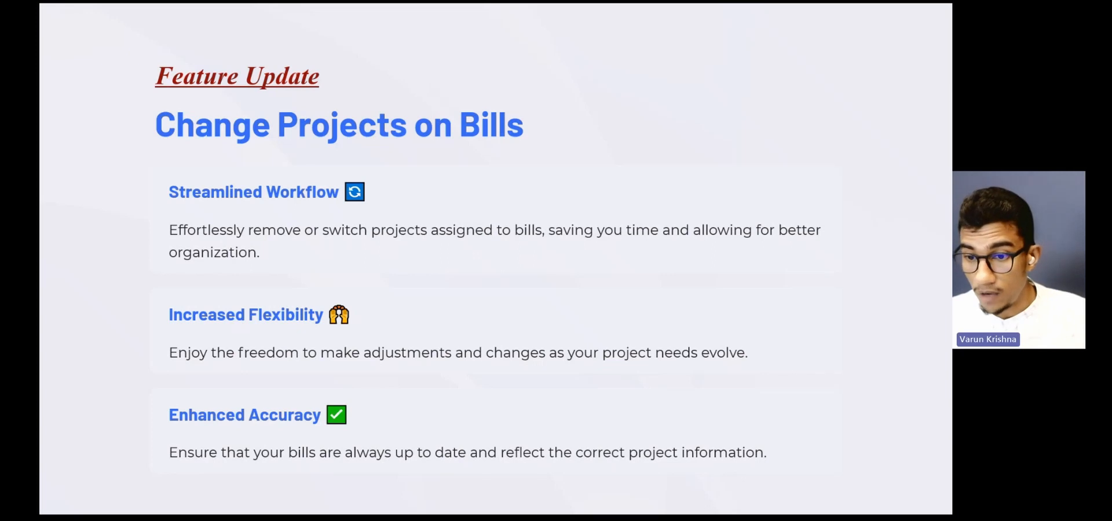
- Return to the EalSuite dashboard and start a new sales invoice from the invoice list
left_click_drag(936, 166, 307, 5)
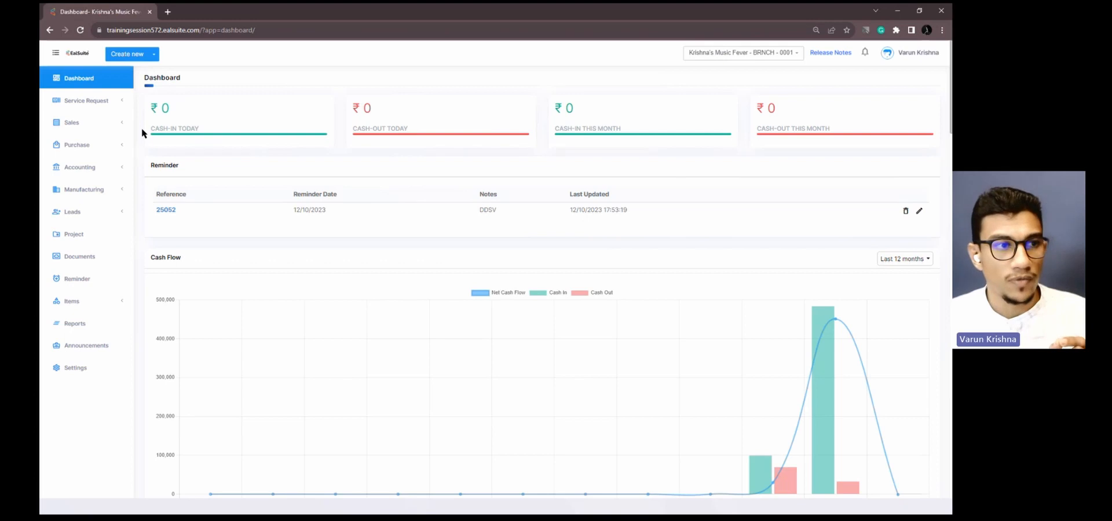
left_click(103, 124)
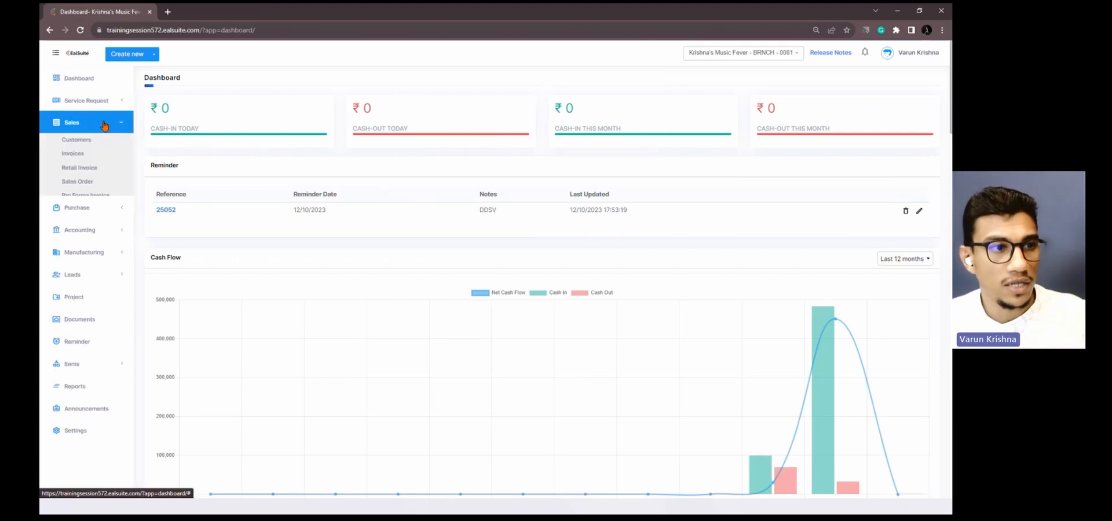
left_click(103, 153)
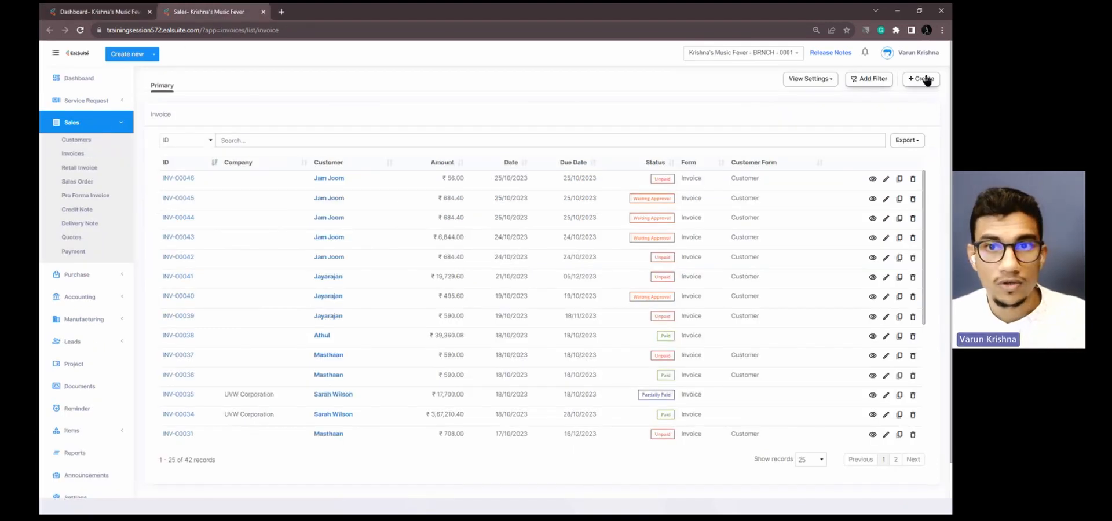
left_click(925, 80)
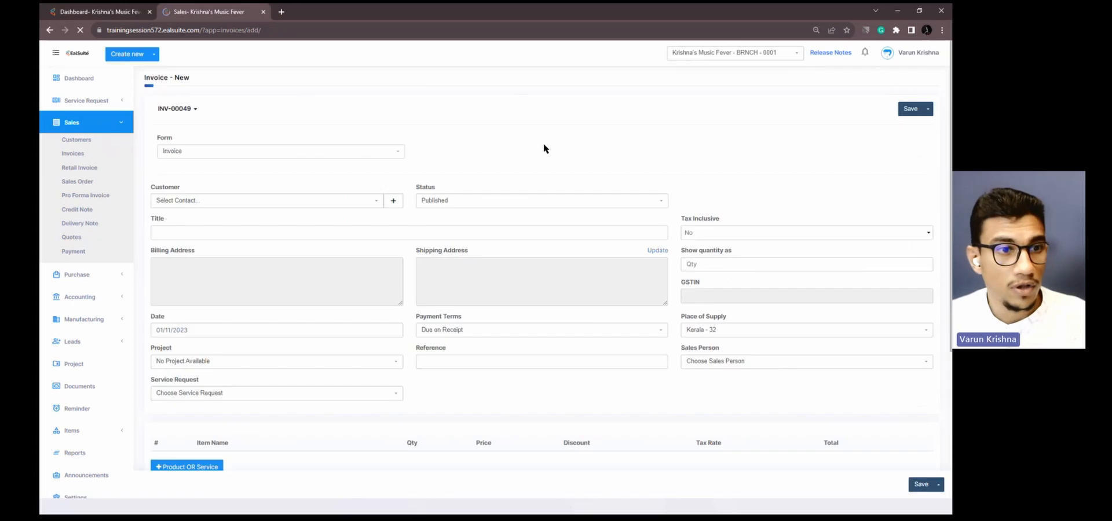
- Choose the ABC Corporation contact (US-01) as the customer of the new invoice
left_click(286, 207)
type("ji")
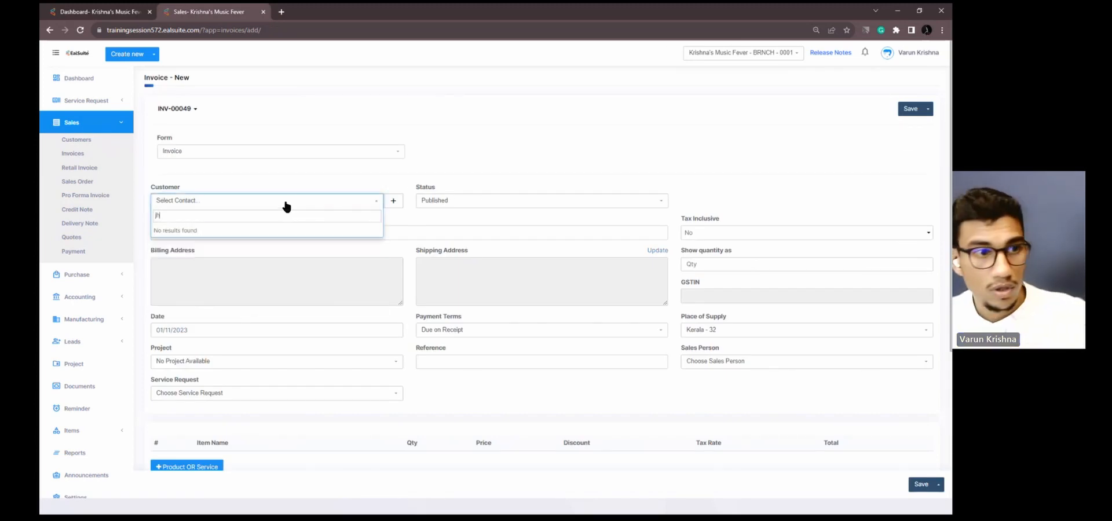
key("BackSpace")
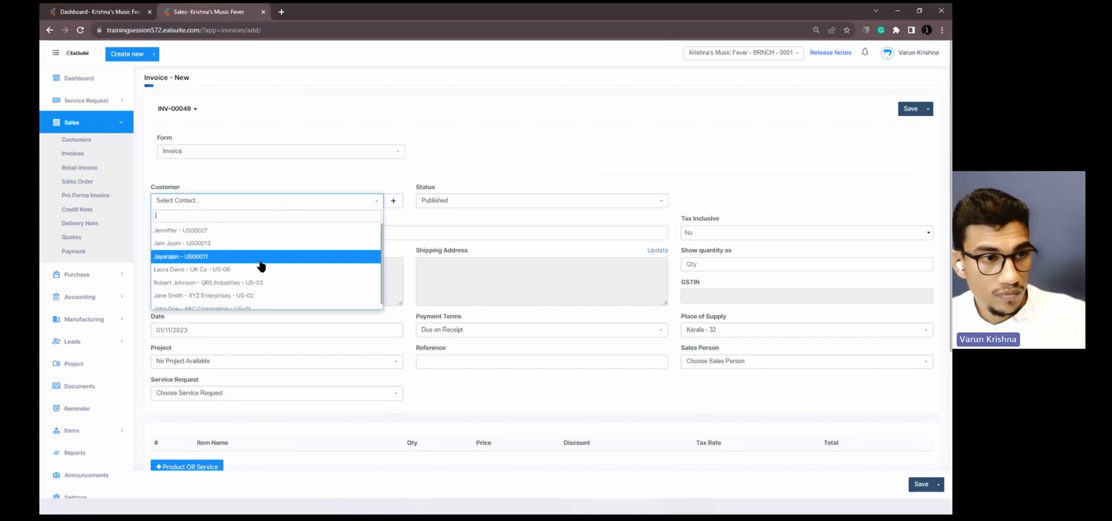
left_click(242, 302)
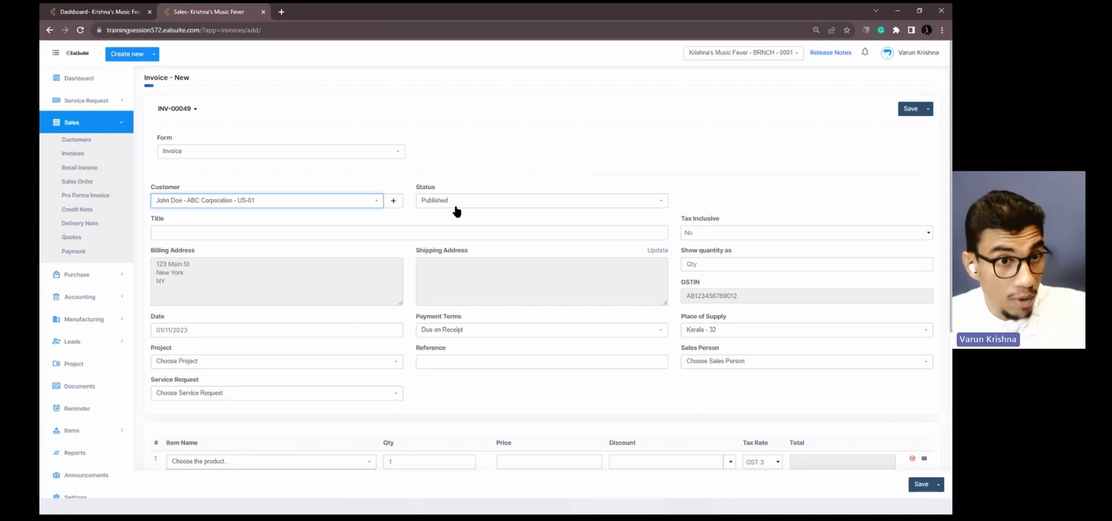
- Assign project PRJ-00004 - November Project to the invoice
scroll(452, 210, "down", 3)
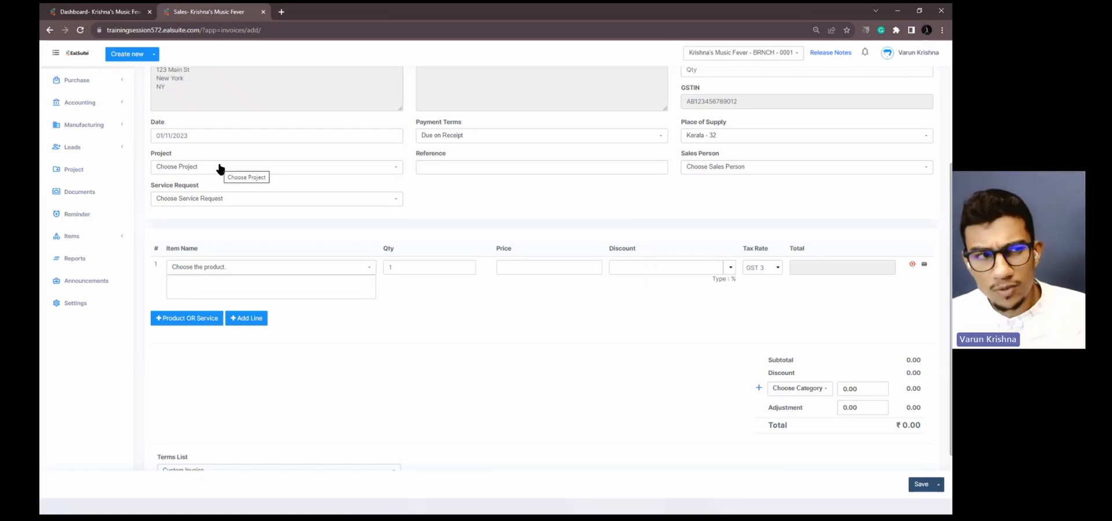
left_click(219, 168)
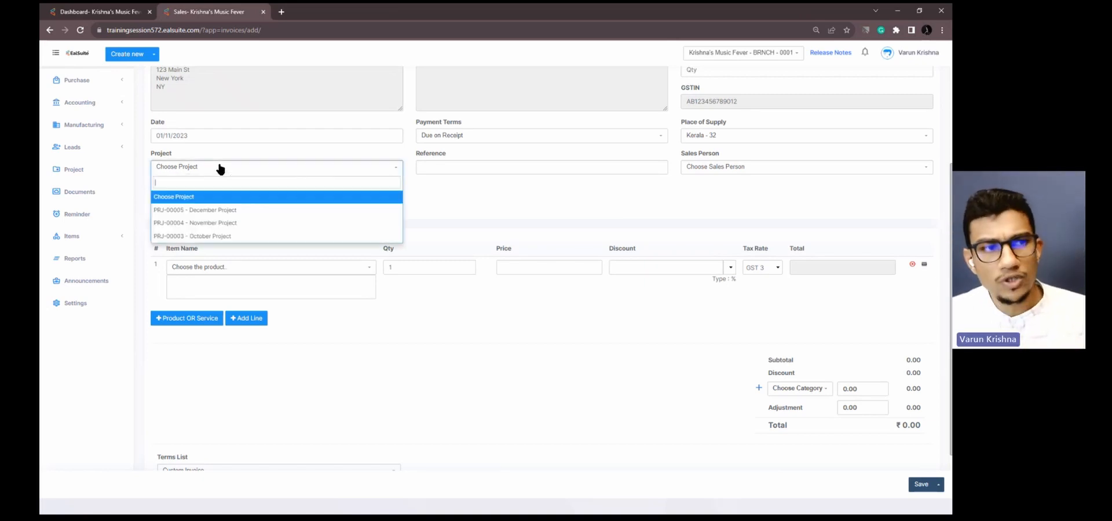
left_click(237, 225)
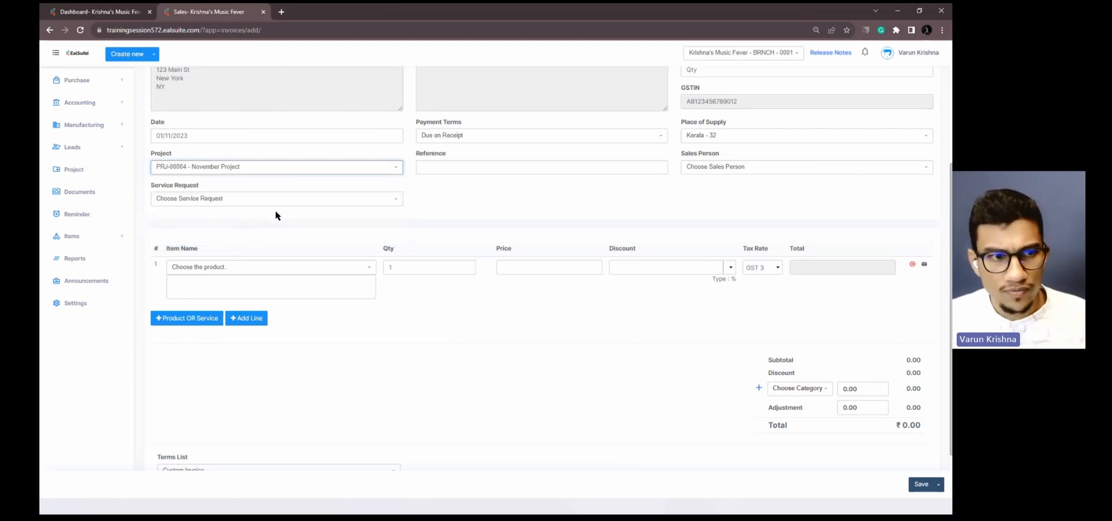
- Add the items Dec Balloons, Dec Garlands and Dec Table decorations to the invoice from the products and services list
left_click(247, 271)
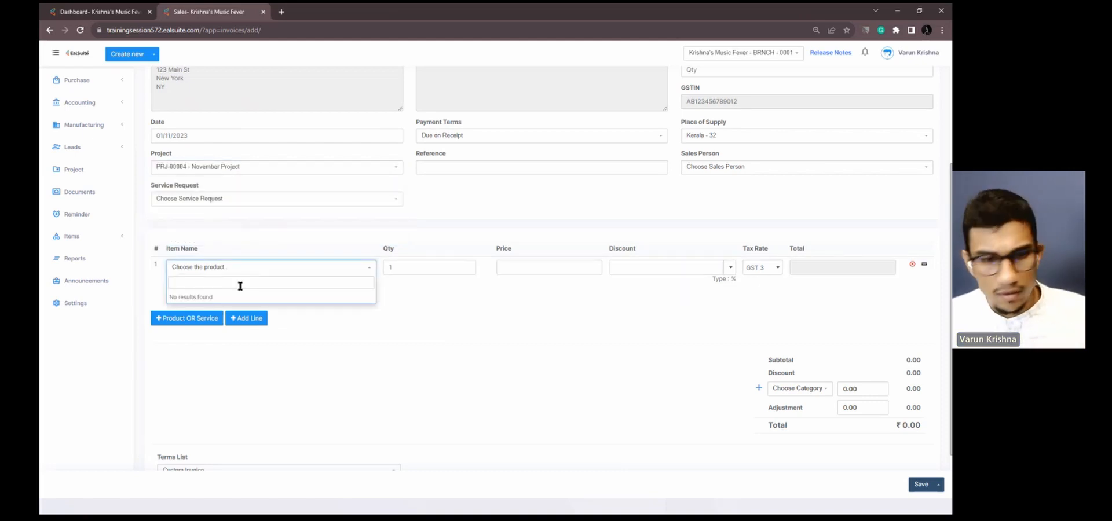
left_click(193, 318)
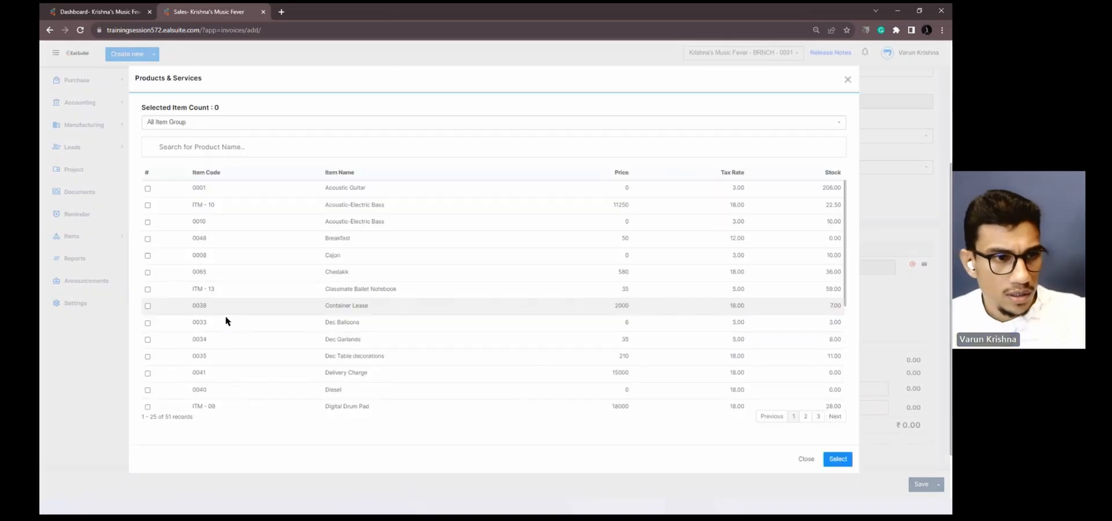
left_click(148, 322)
left_click(147, 339)
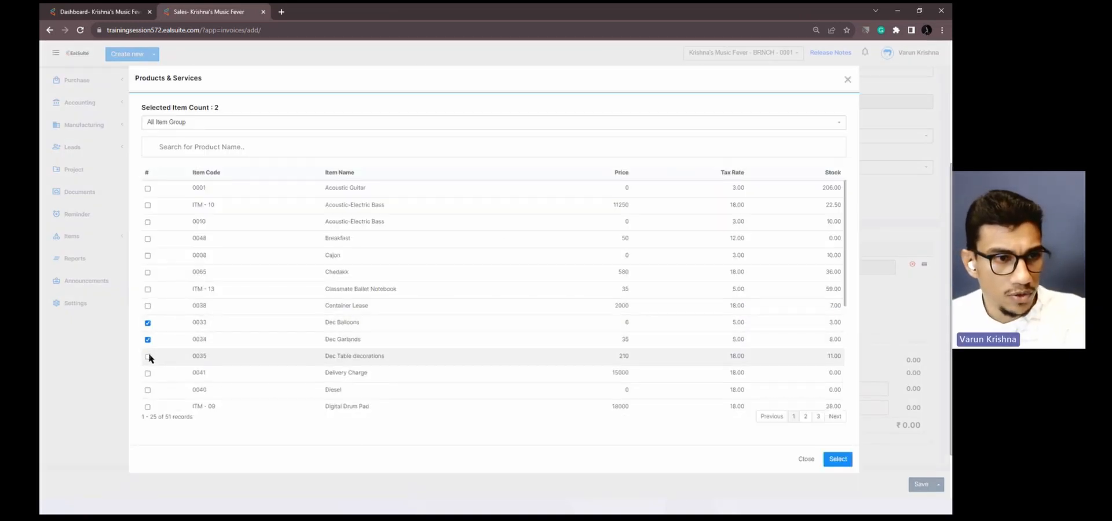
left_click(148, 357)
left_click(837, 459)
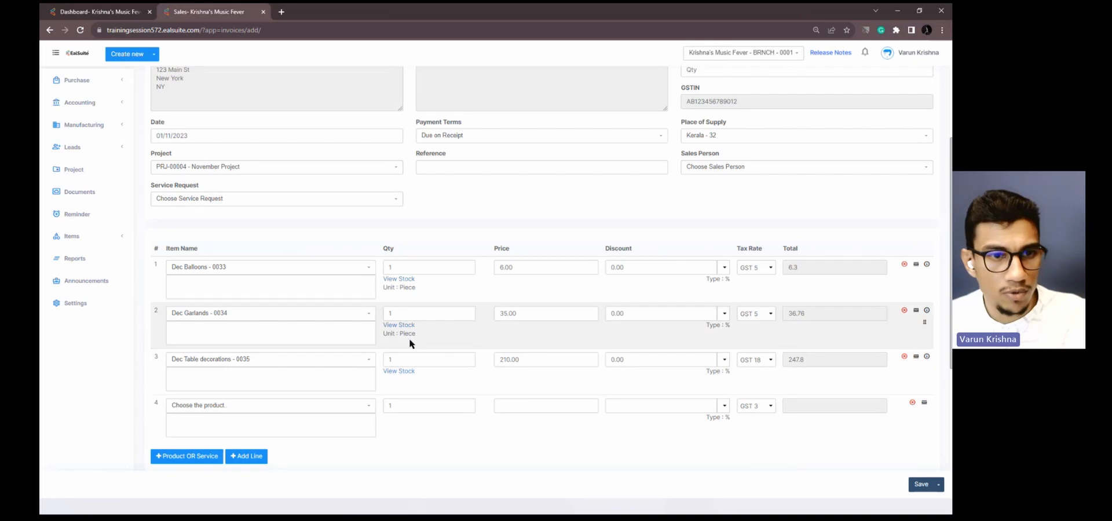
- Check the invoice lines and totals, and switch the assigned project to PRJ-00003 - October Project
scroll(738, 377, "down", 5)
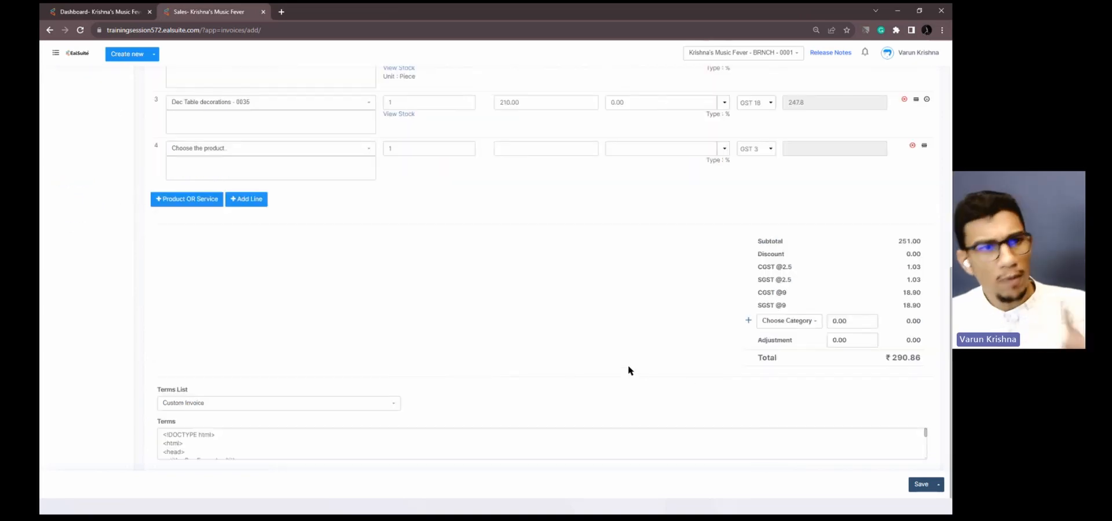
scroll(720, 437, "up", 7)
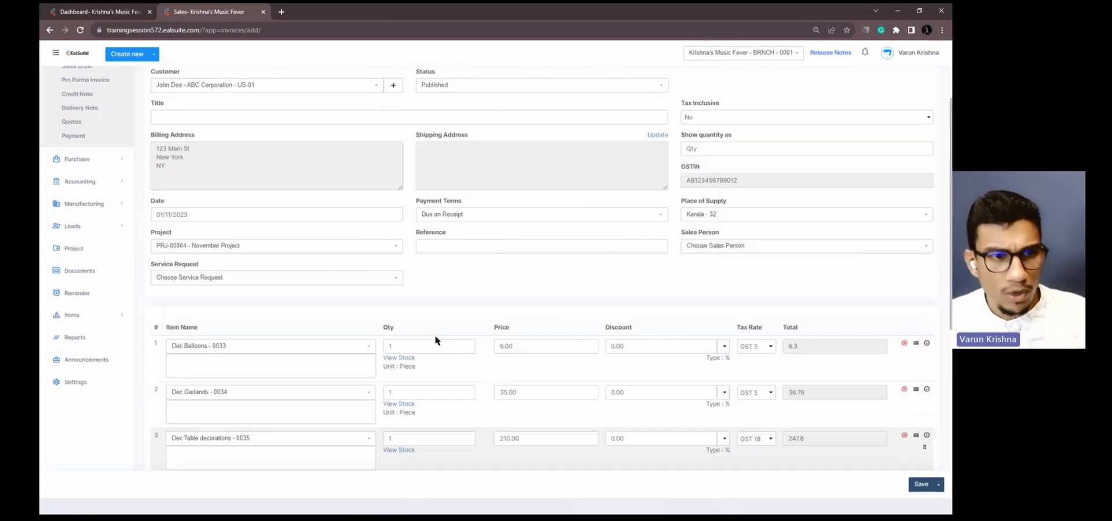
scroll(436, 341, "up", 2)
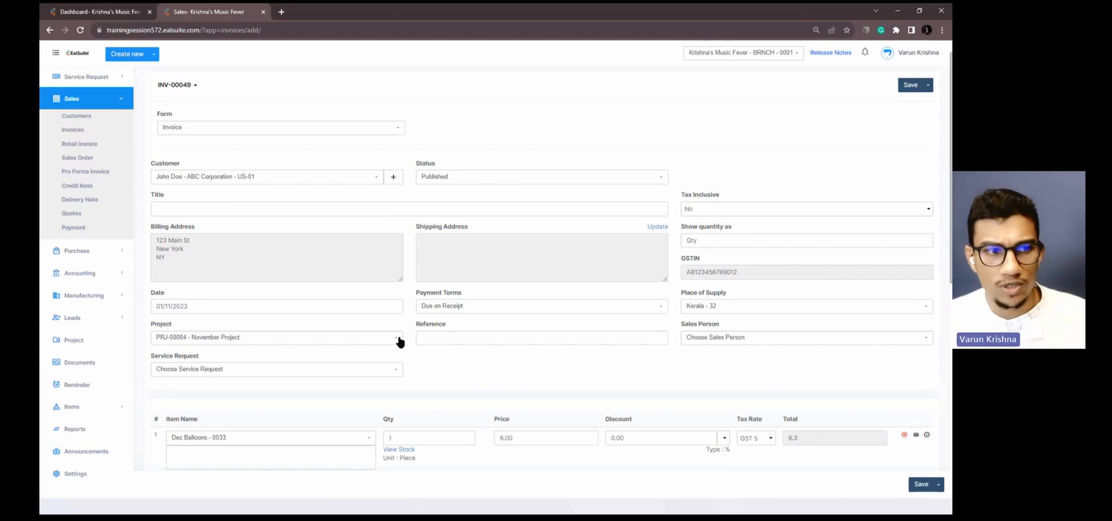
left_click(398, 339)
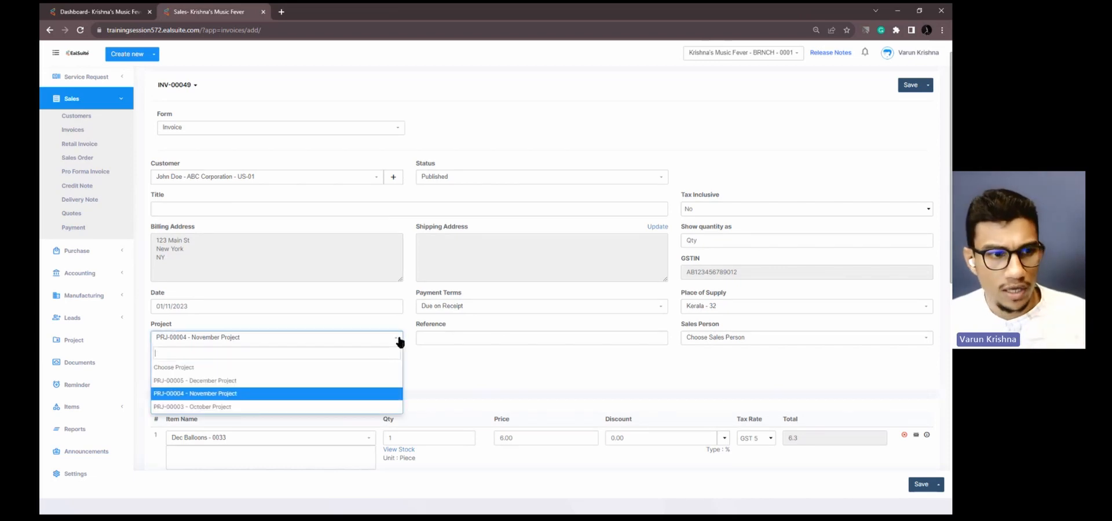
left_click(296, 409)
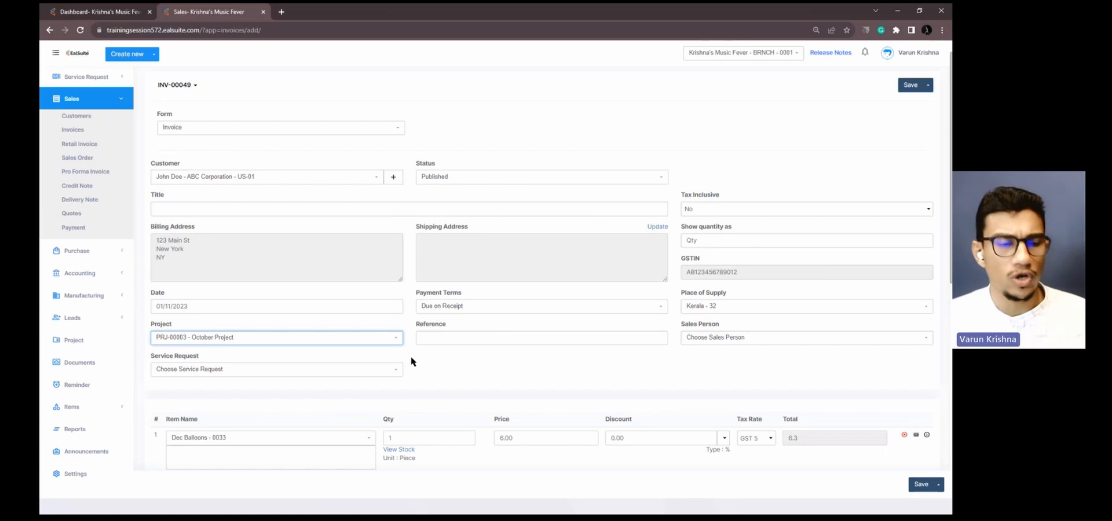
- Save the invoice and approve it
scroll(409, 351, "down", 7)
left_click(921, 485)
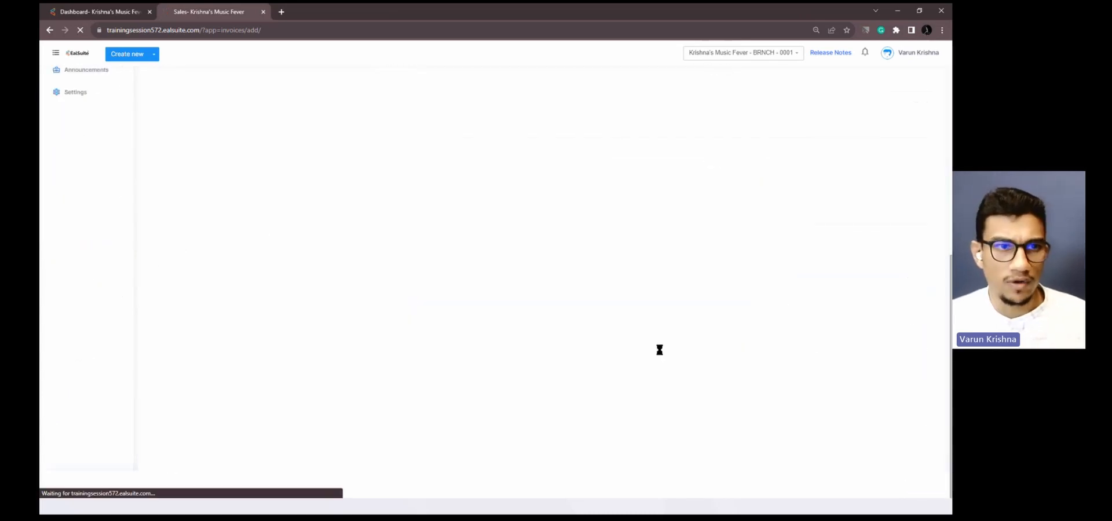
left_click(503, 175)
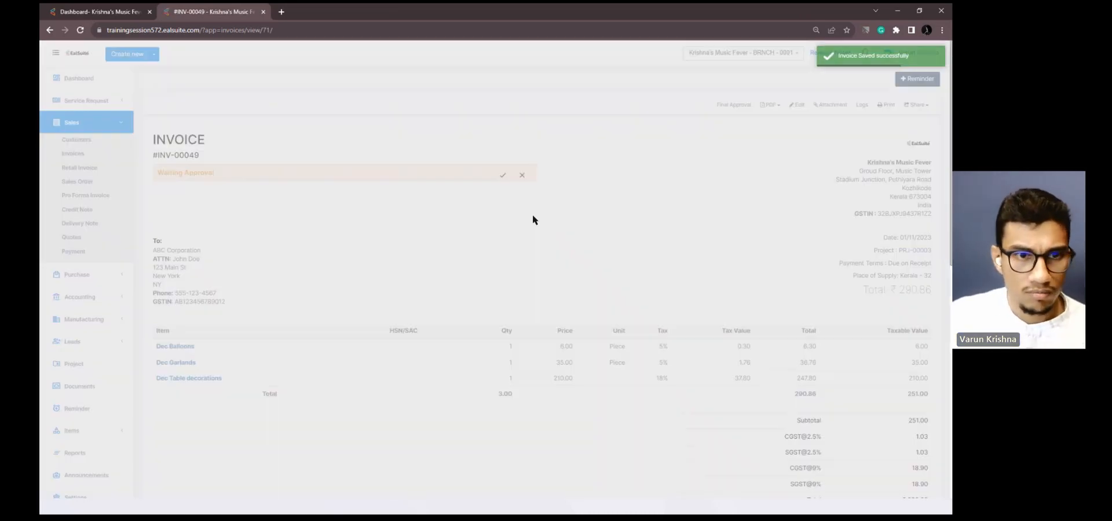
left_click(605, 286)
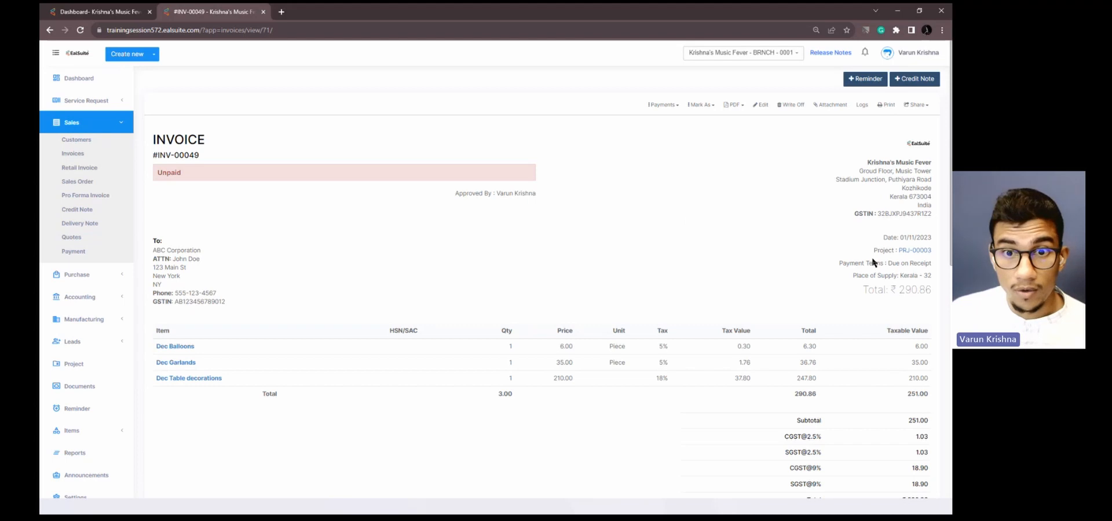
- Open the project linked to the invoice in a new tab and check its name
left_click(915, 252, "ctrl")
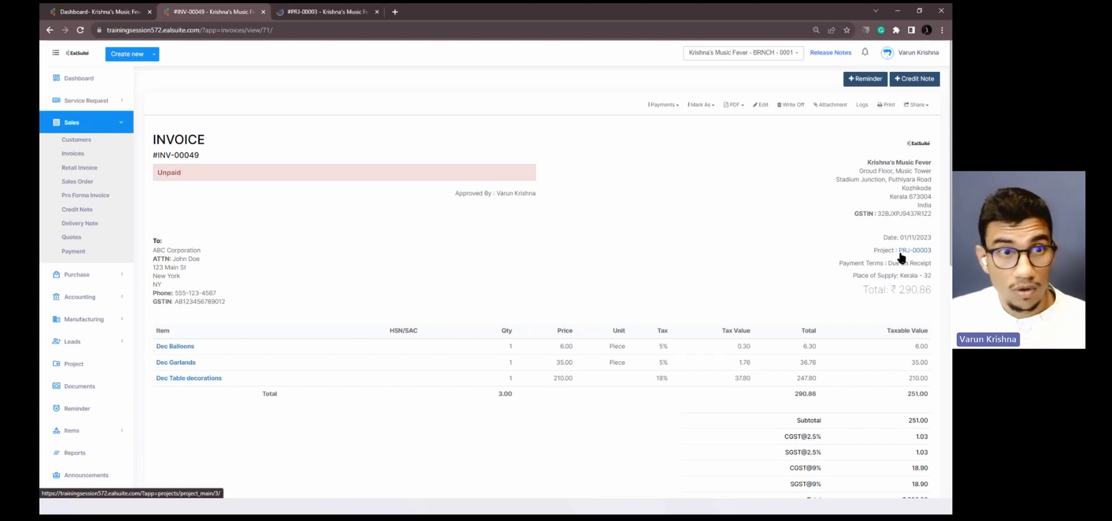
left_click(308, 12)
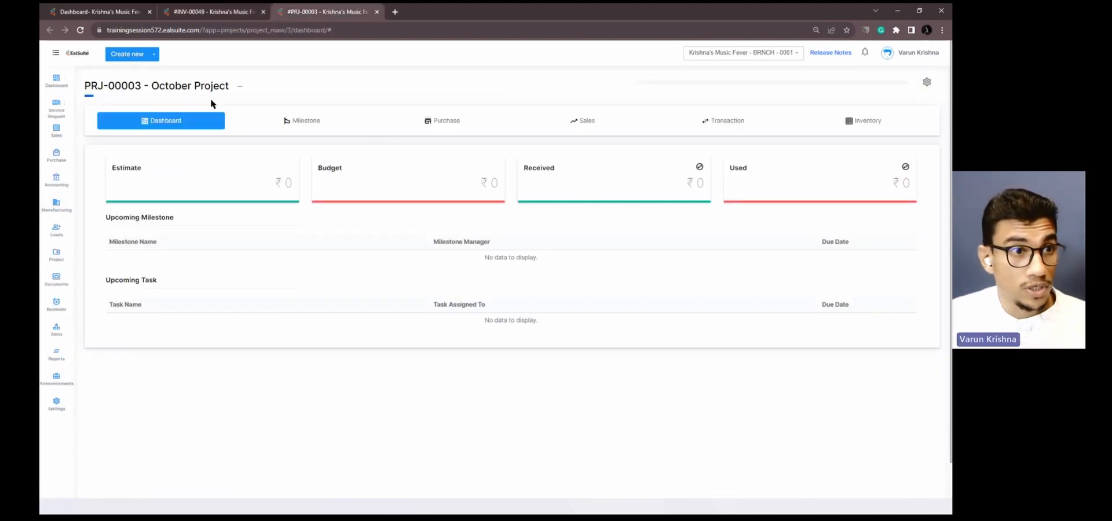
left_click_drag(151, 86, 235, 86)
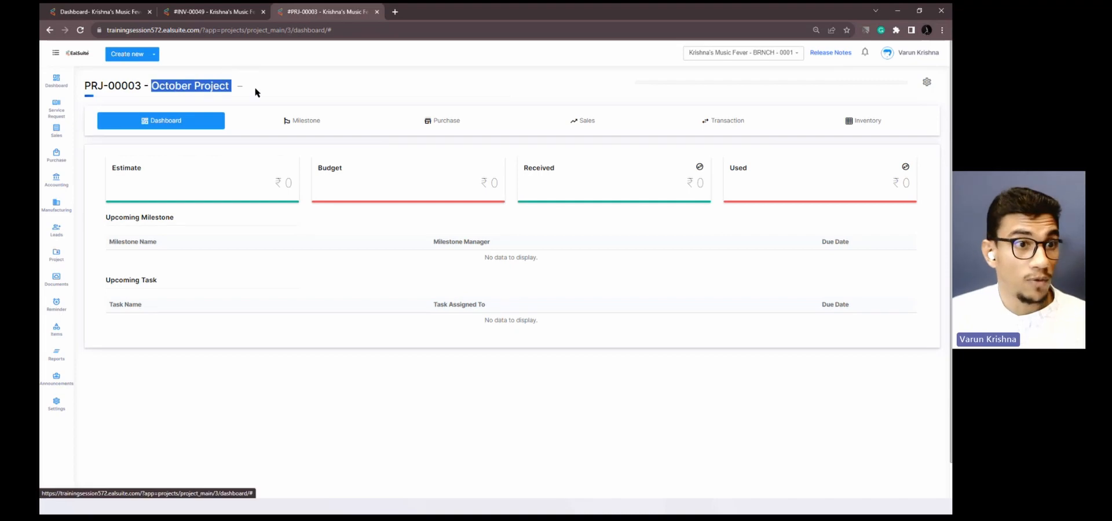
left_click(270, 84)
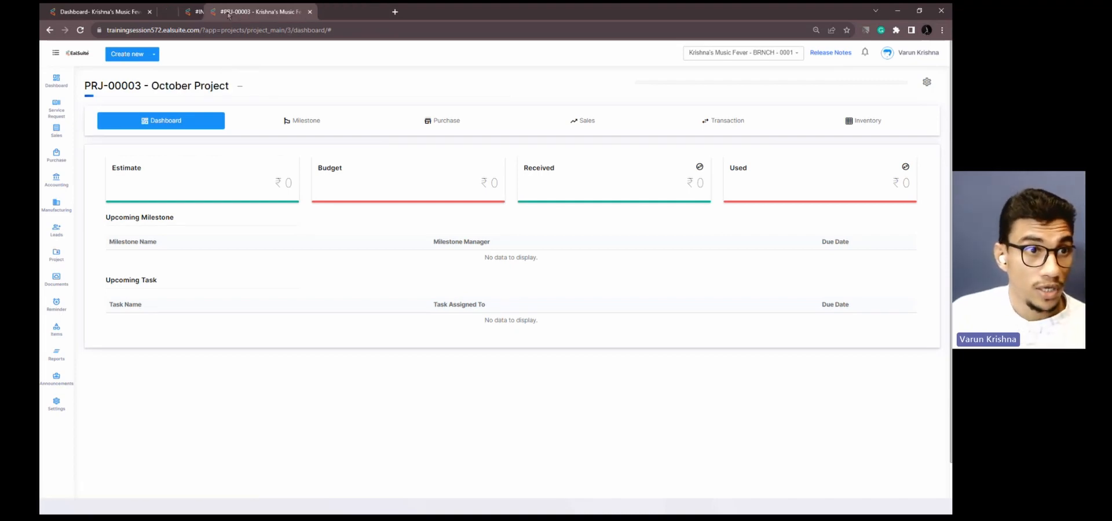
- Close the project tab, reopen the invoice for editing and switch its project to PRJ-00004 - November Project
left_click(378, 12)
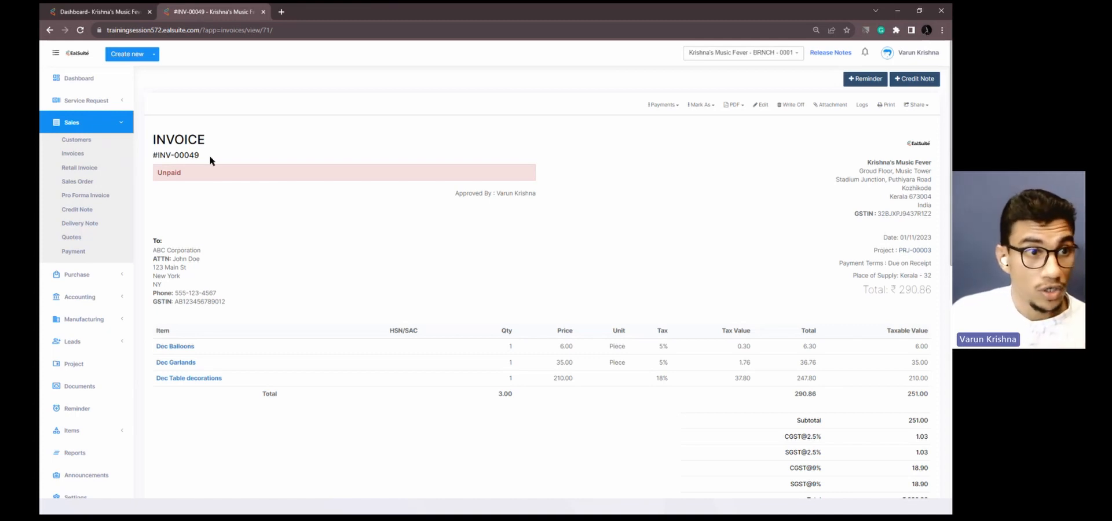
left_click_drag(183, 154, 204, 159)
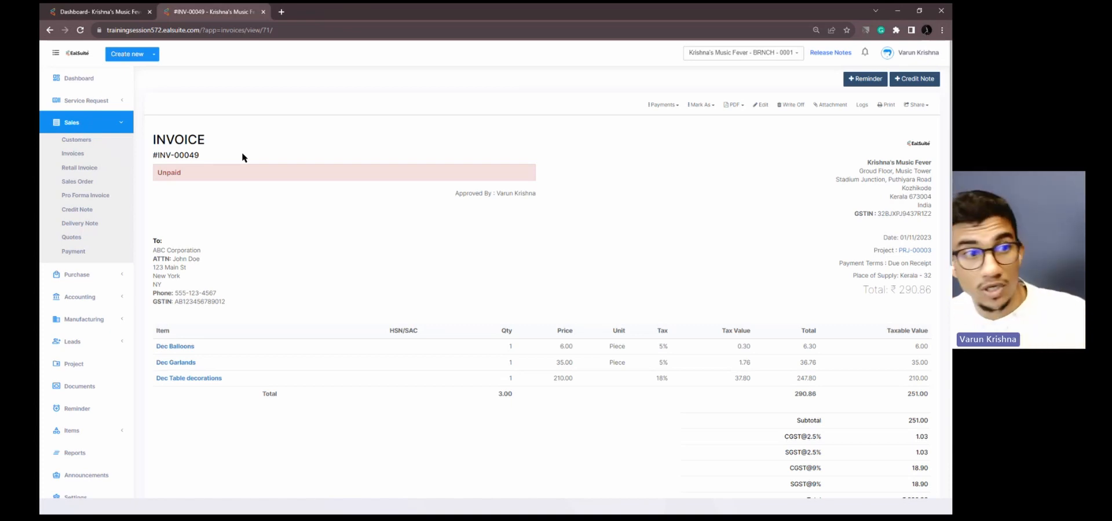
left_click(754, 106)
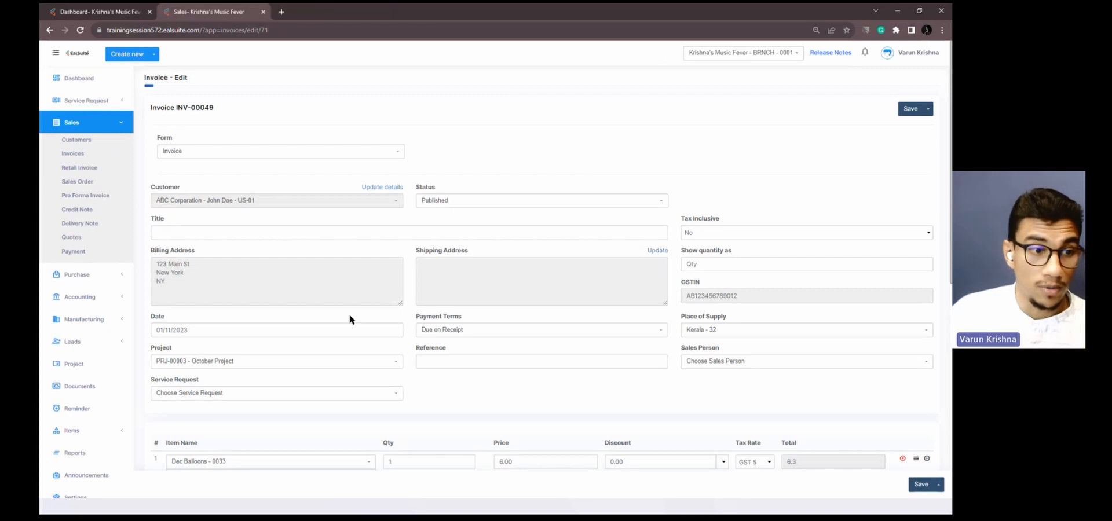
left_click(393, 364)
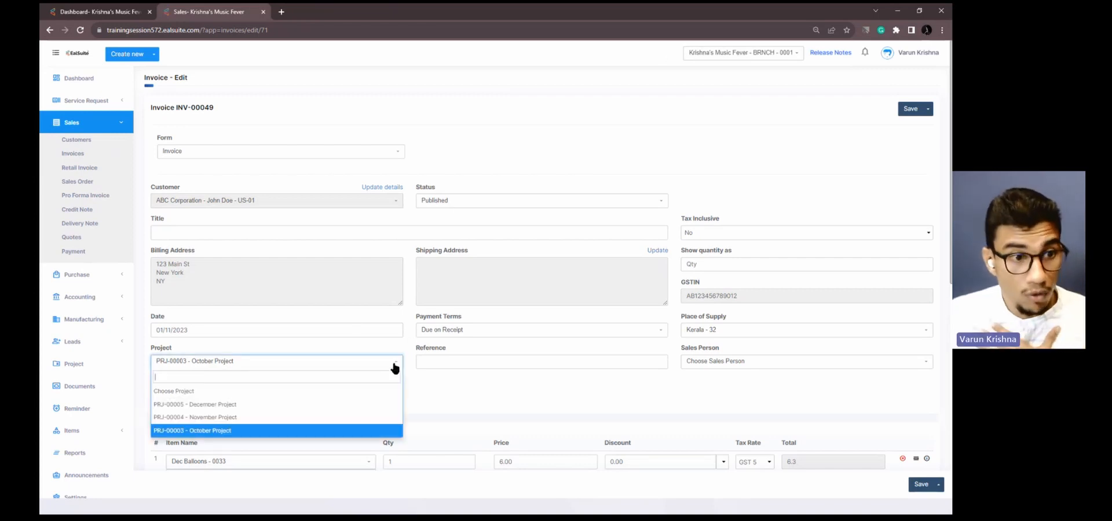
left_click(332, 417)
scroll(408, 383, "down", 2)
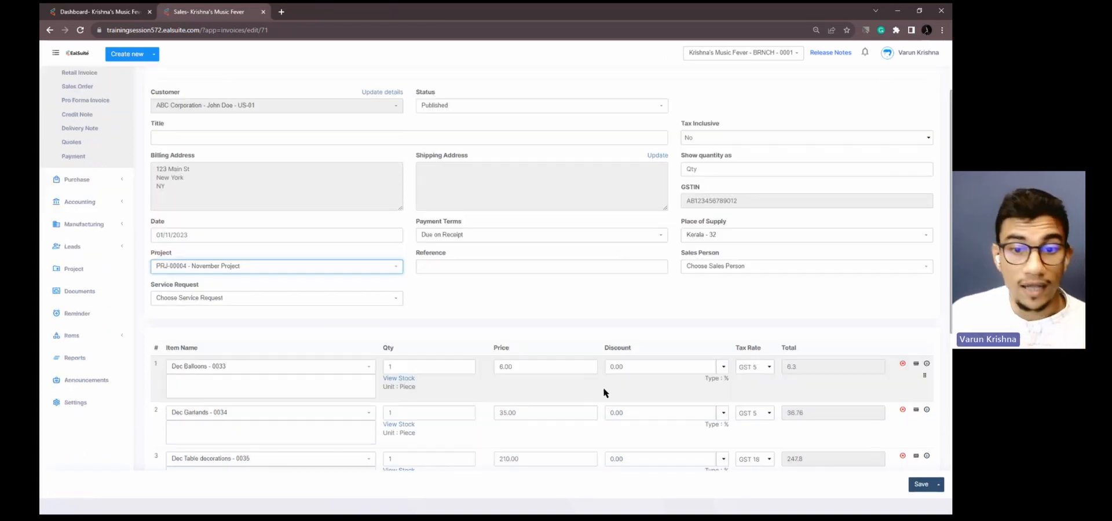
- Save the edited invoice and approve it again
left_click(919, 485)
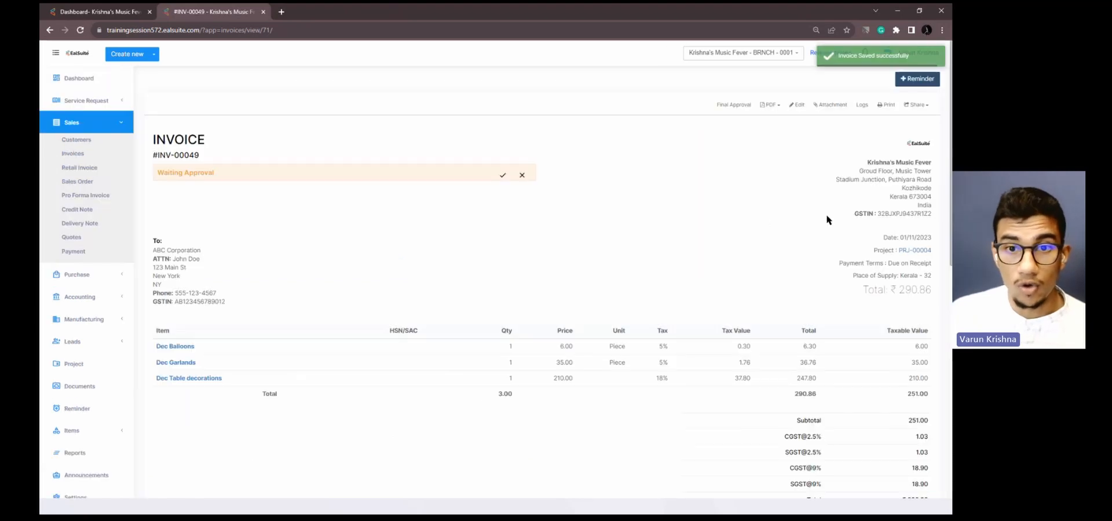
left_click(503, 176)
left_click(598, 287)
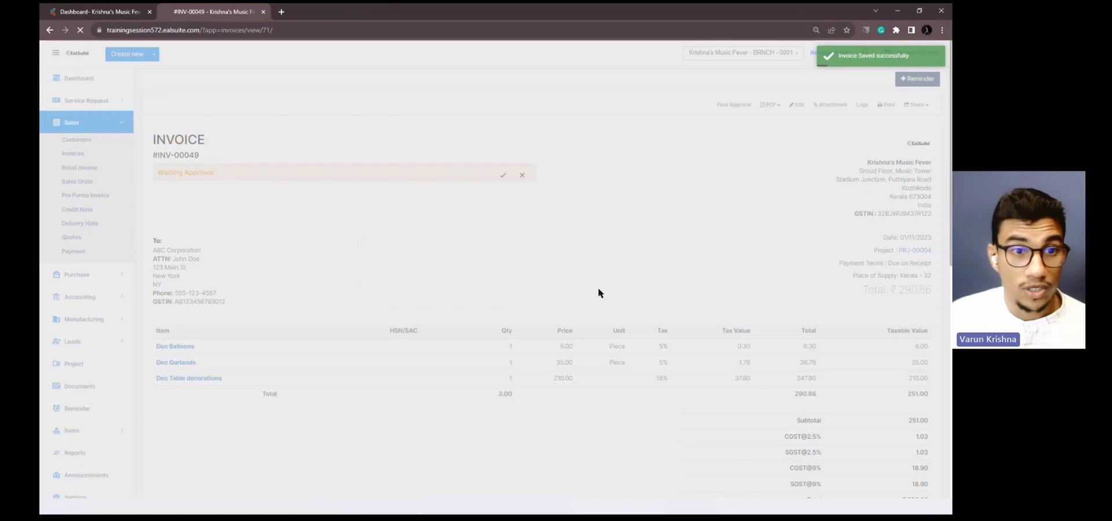
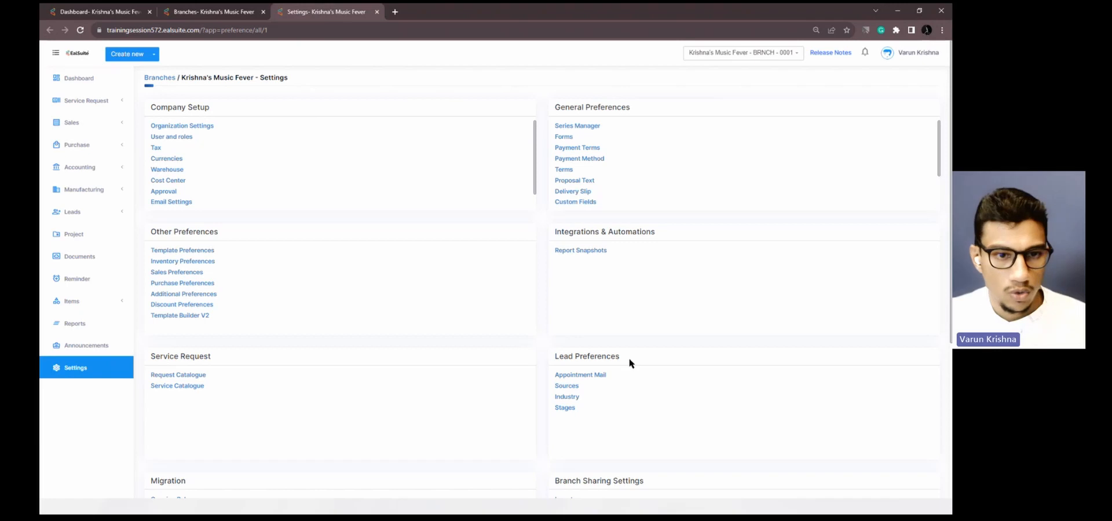
- Open the Customer page under Branch Sharing Settings
scroll(653, 359, "down", 3)
scroll(635, 365, "down", 1)
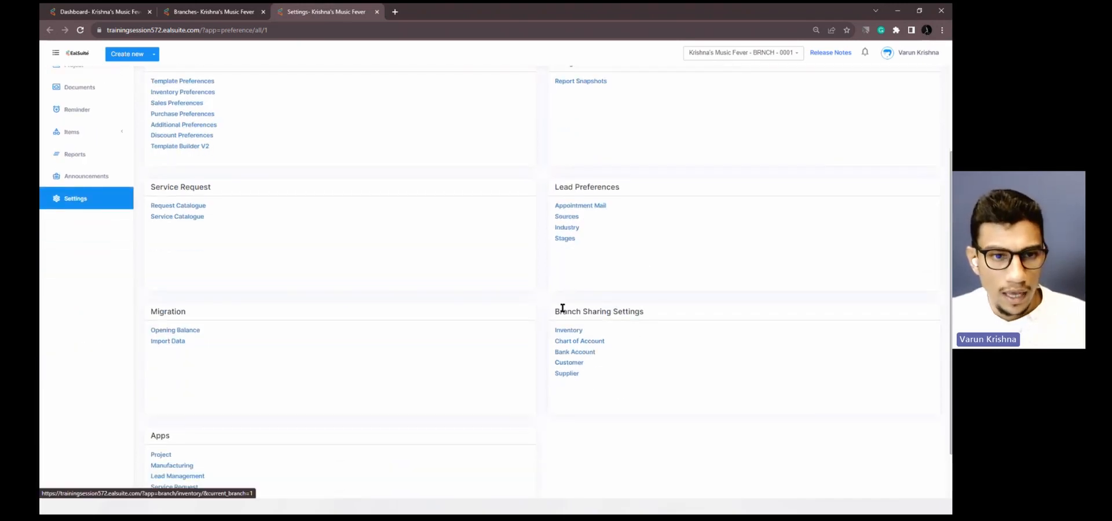
left_click_drag(554, 311, 658, 312)
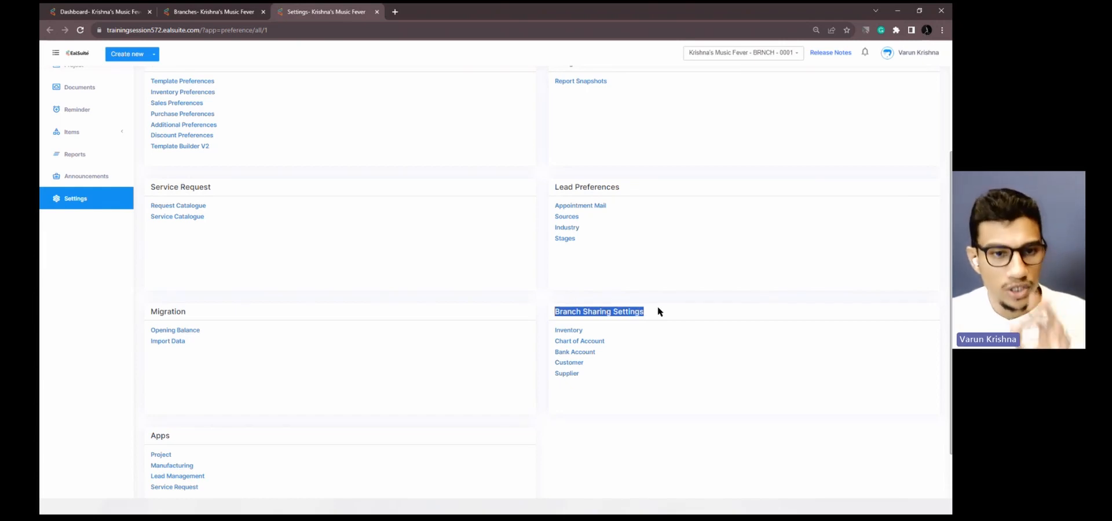
left_click(579, 365)
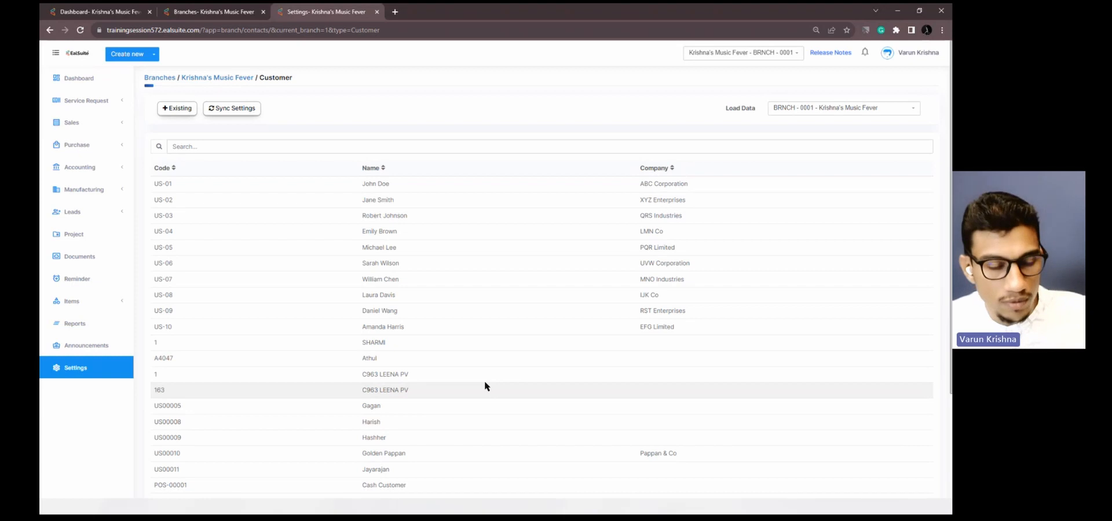
- Look through the customer list of the BRNCH - 0001 branch
scroll(484, 379, "down", 3)
scroll(308, 152, "up", 3)
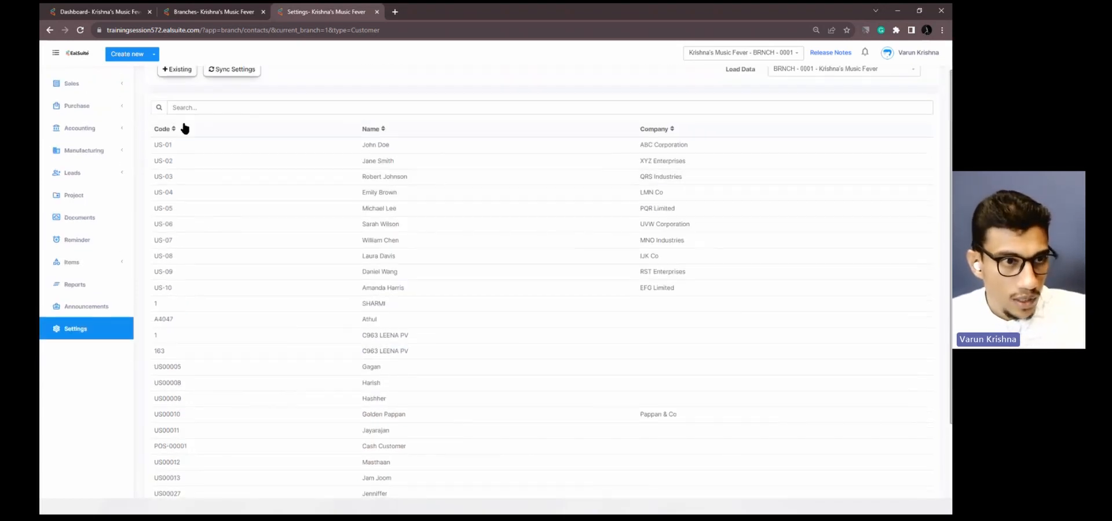
scroll(206, 168, "down", 3)
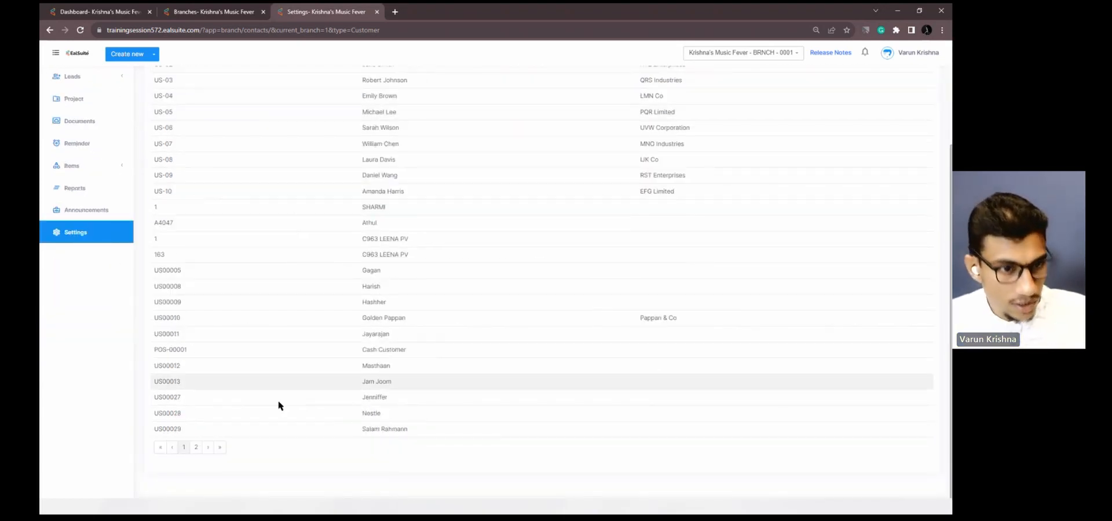
scroll(422, 330, "up", 3)
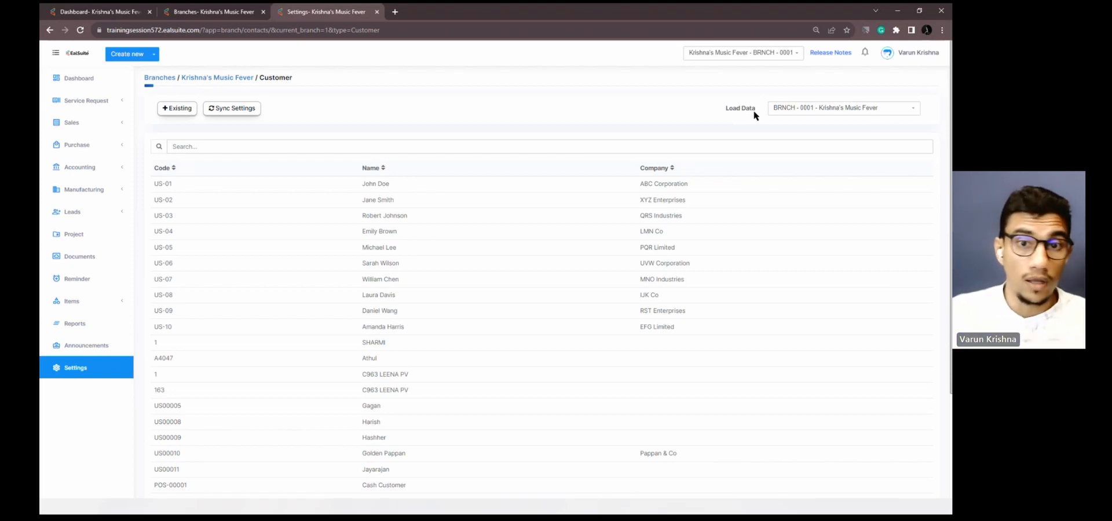
- Load the data of BRNCH - 0002 - Krishna's Music Fever - Cochin and look through its customer list
left_click(806, 110)
left_click(804, 151)
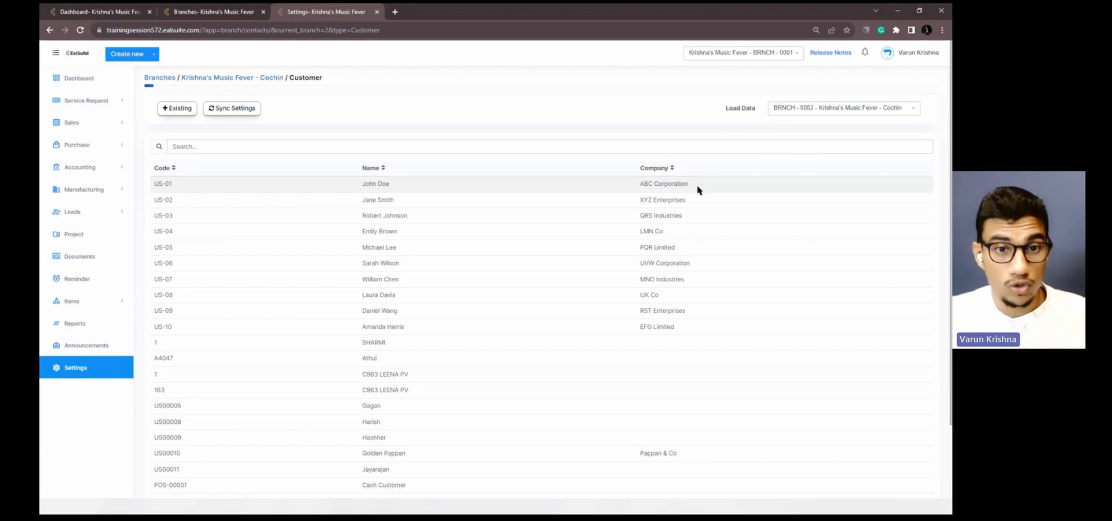
scroll(714, 261, "down", 3)
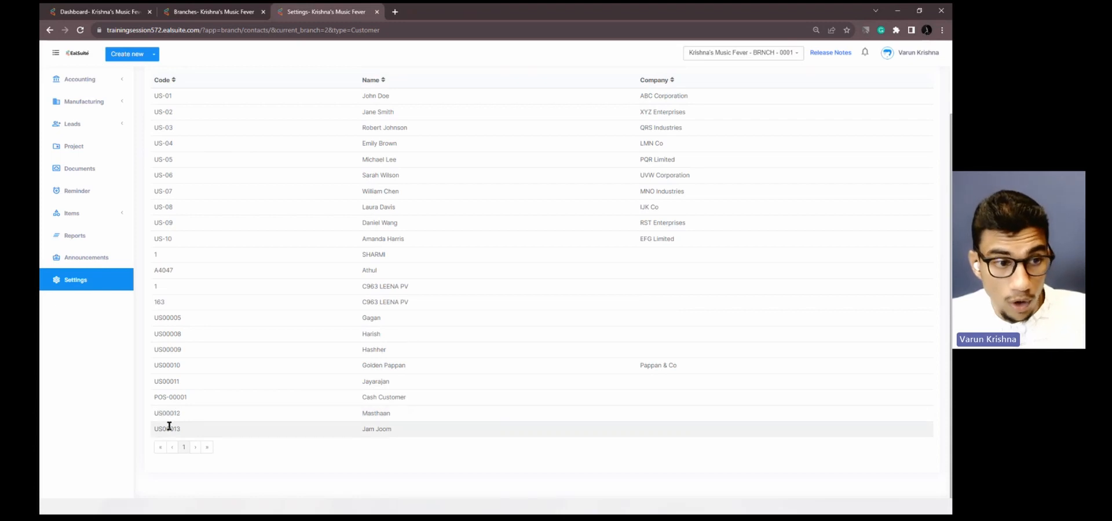
scroll(763, 263, "up", 3)
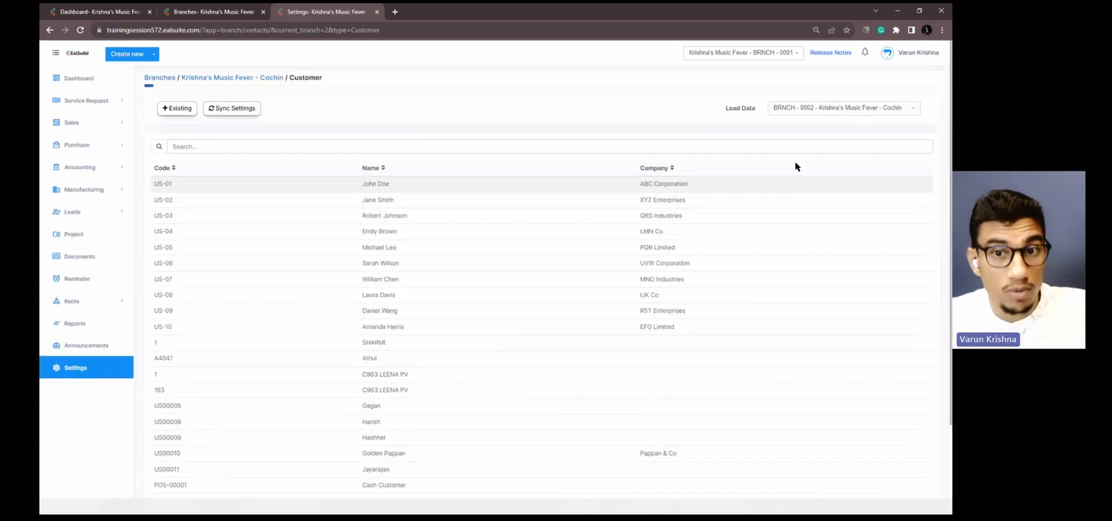
- Load the BRNCH - 0001 customers again and review both pages of the list for comparison with the Cochin branch
left_click(824, 110)
left_click(817, 140)
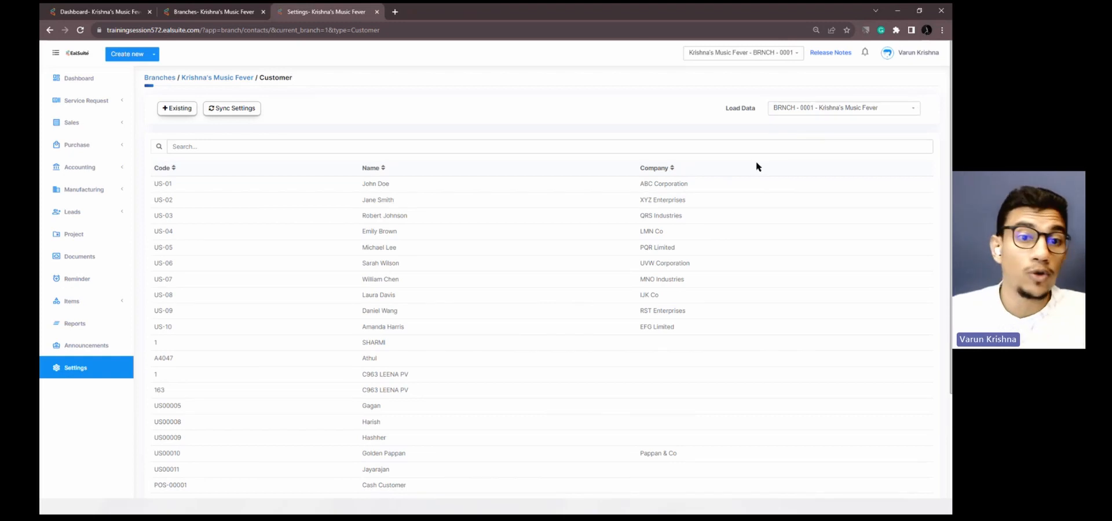
scroll(539, 318, "down", 3)
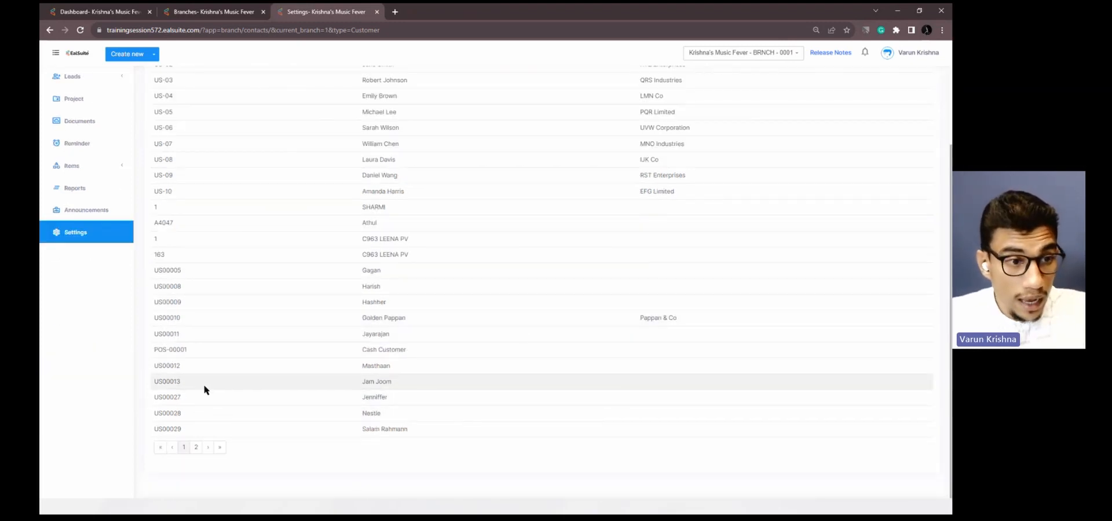
left_click(195, 448)
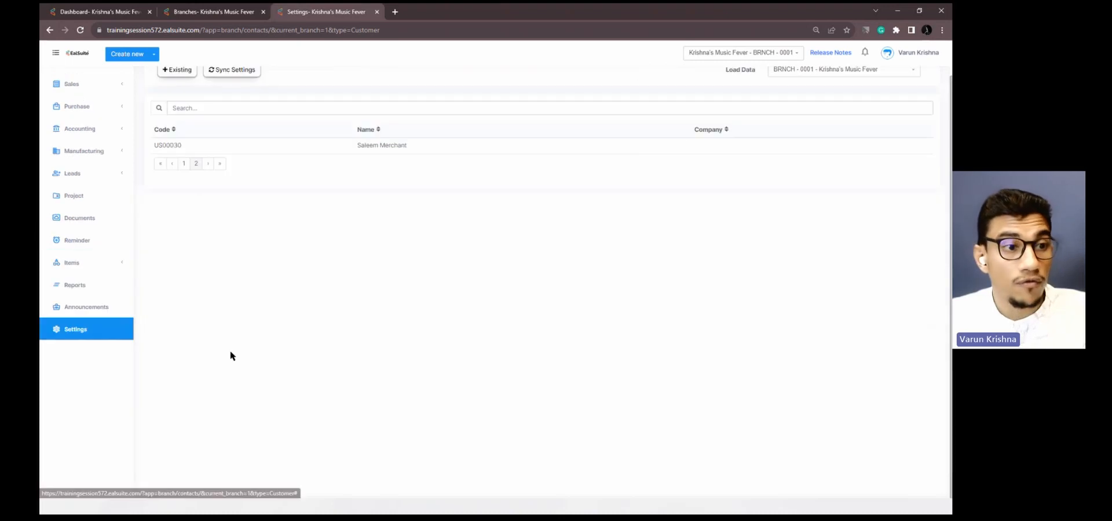
left_click(183, 163)
scroll(210, 312, "down", 3)
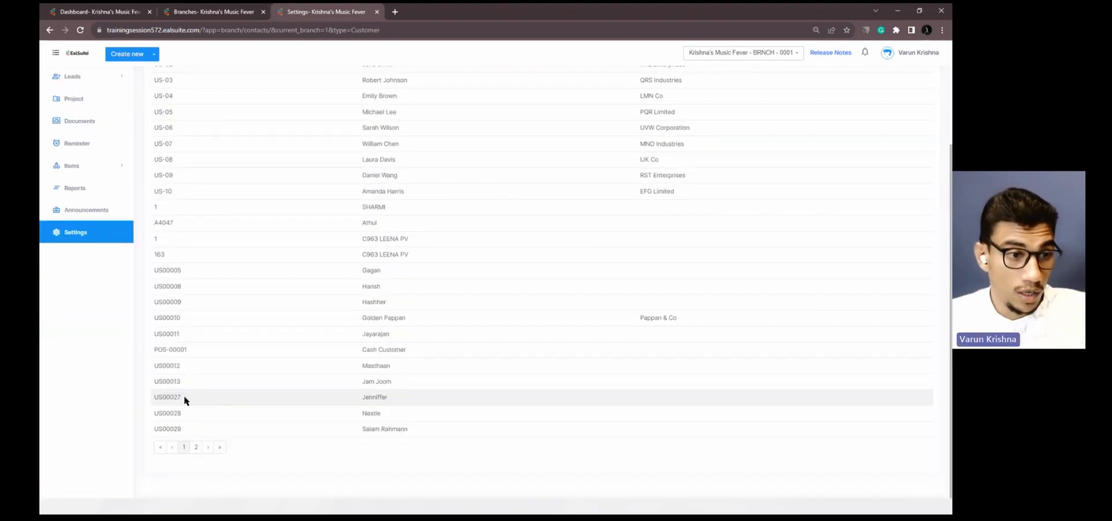
left_click(196, 448)
left_click(183, 164)
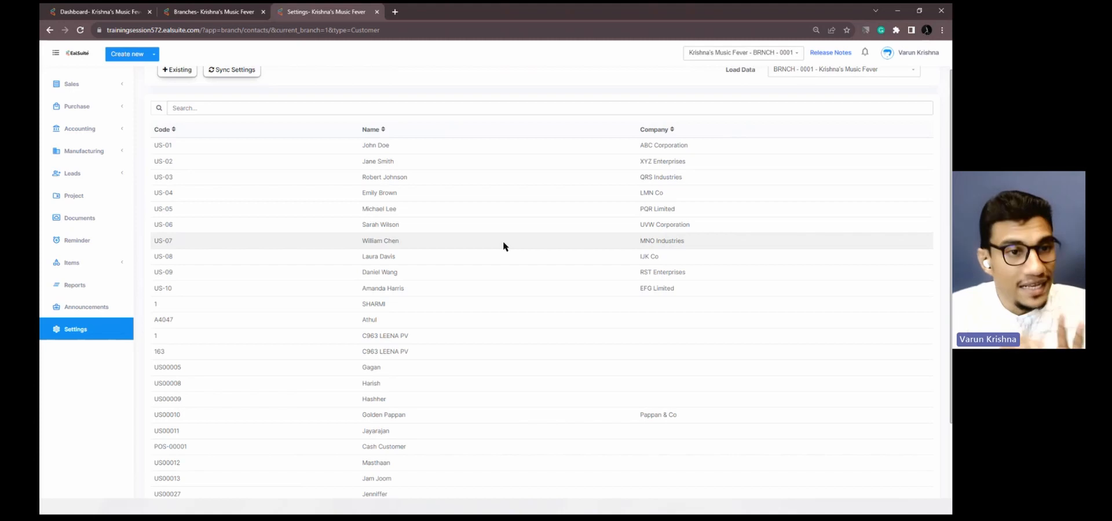
scroll(502, 243, "up", 2)
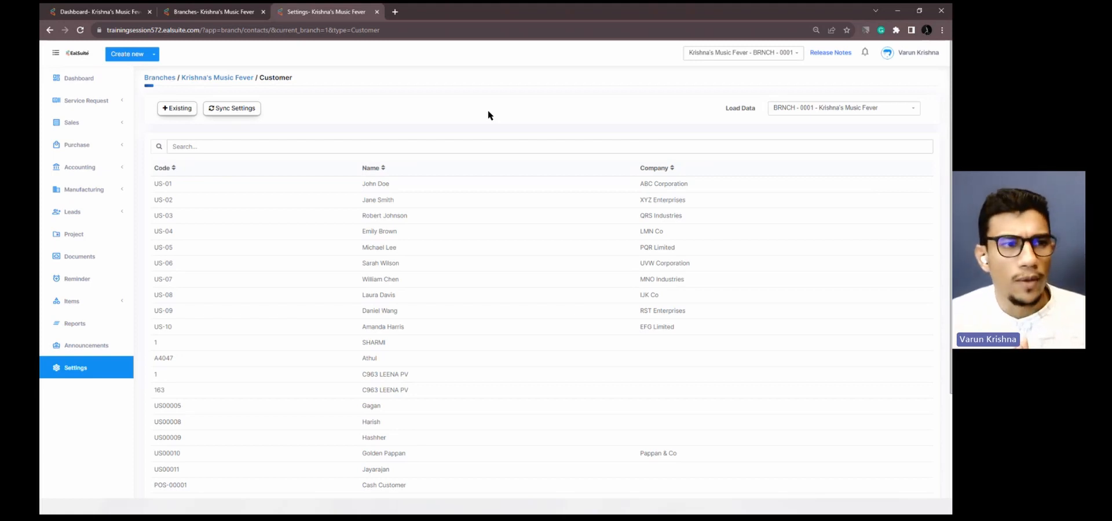
- Inspect the existing-customer selection and the Sync Settings for BRNCH - 0001, closing both without applying changes
left_click(179, 110)
left_click(330, 263)
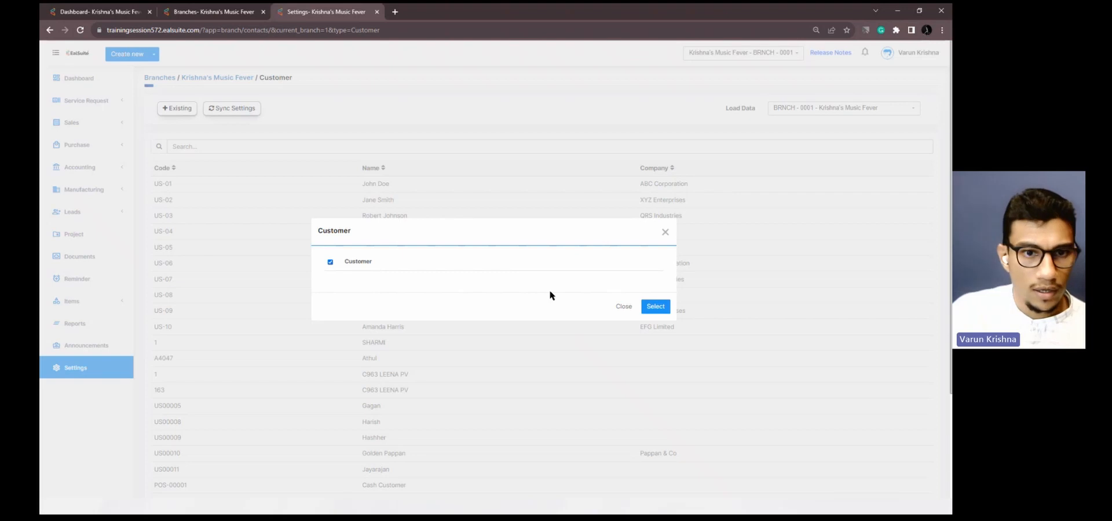
left_click(666, 233)
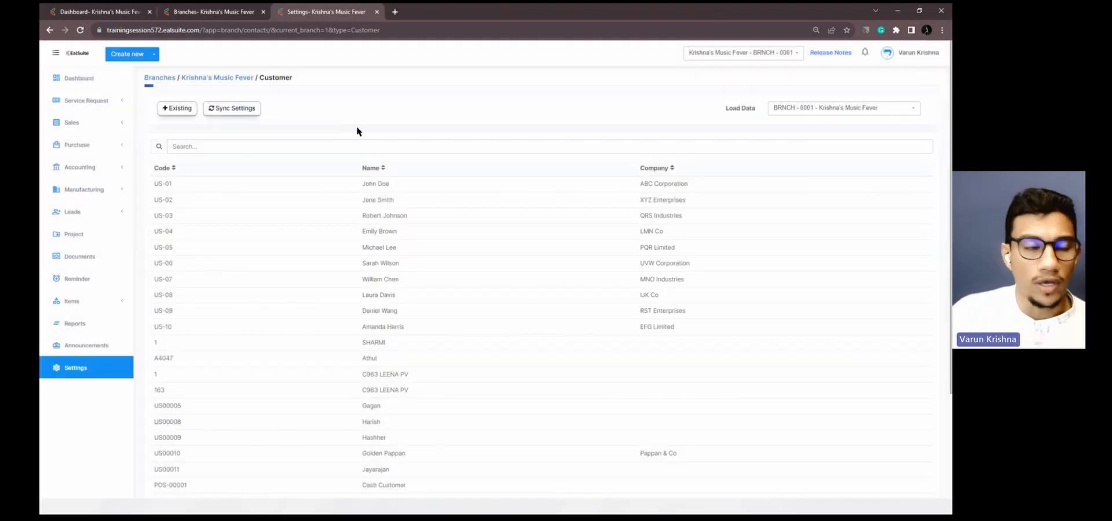
left_click(230, 112)
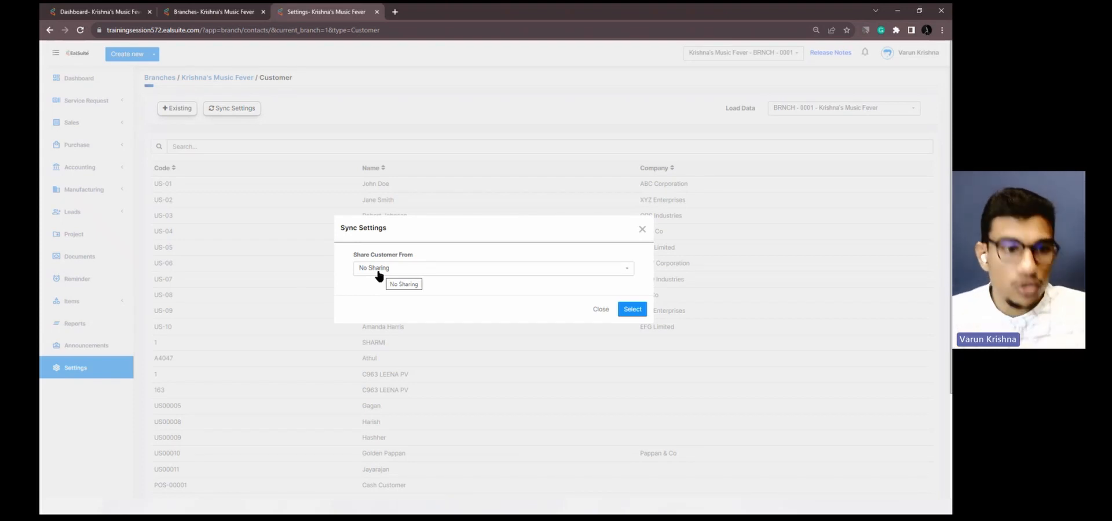
left_click(642, 230)
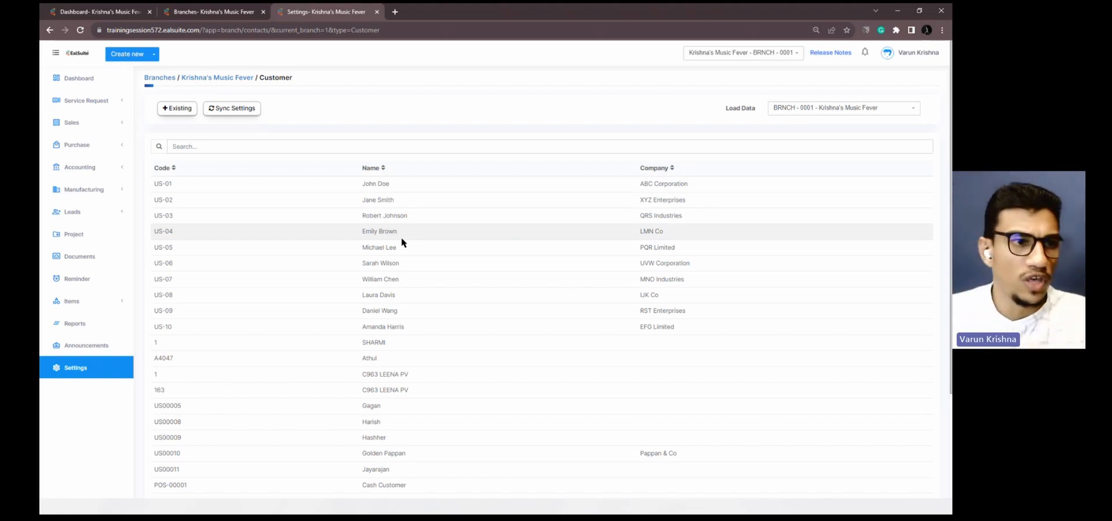
- Load BRNCH - 0002 - Krishna's Music Fever - Cochin, add only the first available existing customer, and check the end of its customer list
left_click(819, 113)
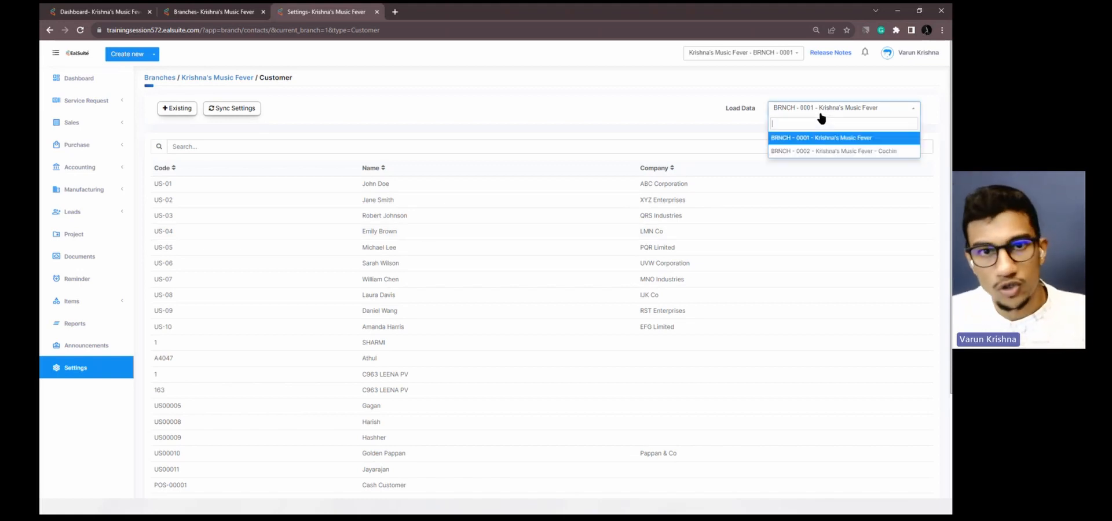
left_click(799, 154)
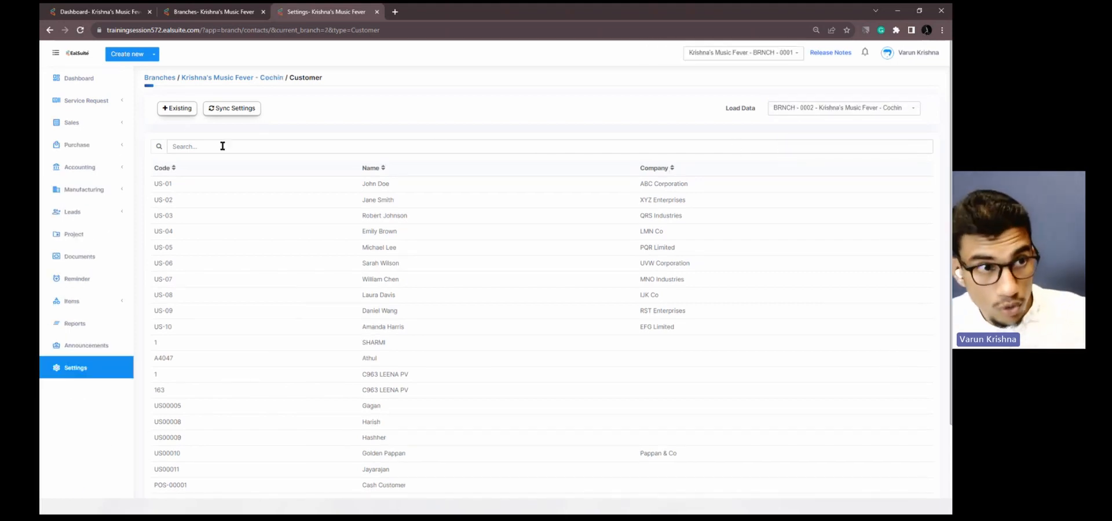
left_click(180, 109)
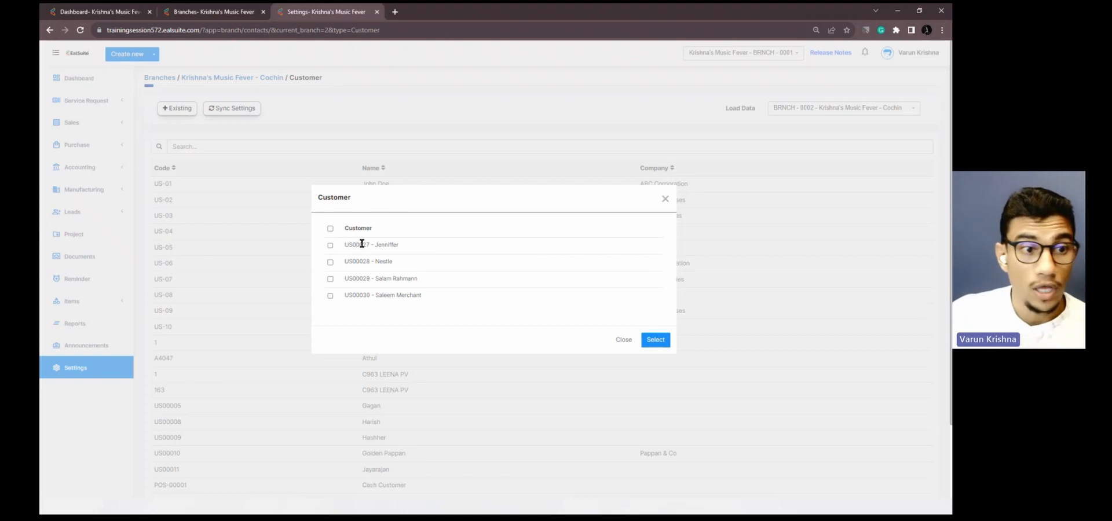
left_click(339, 230)
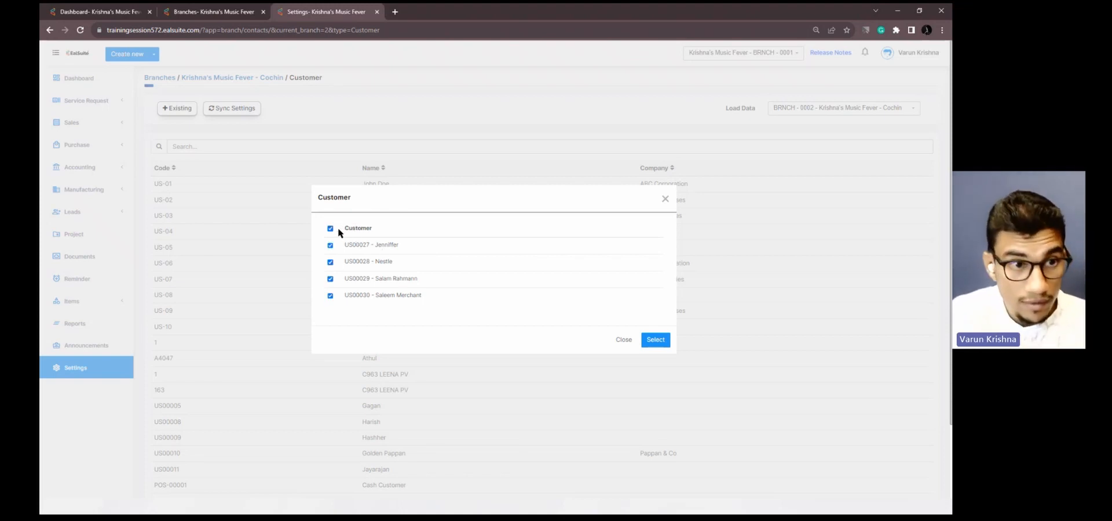
left_click(339, 231)
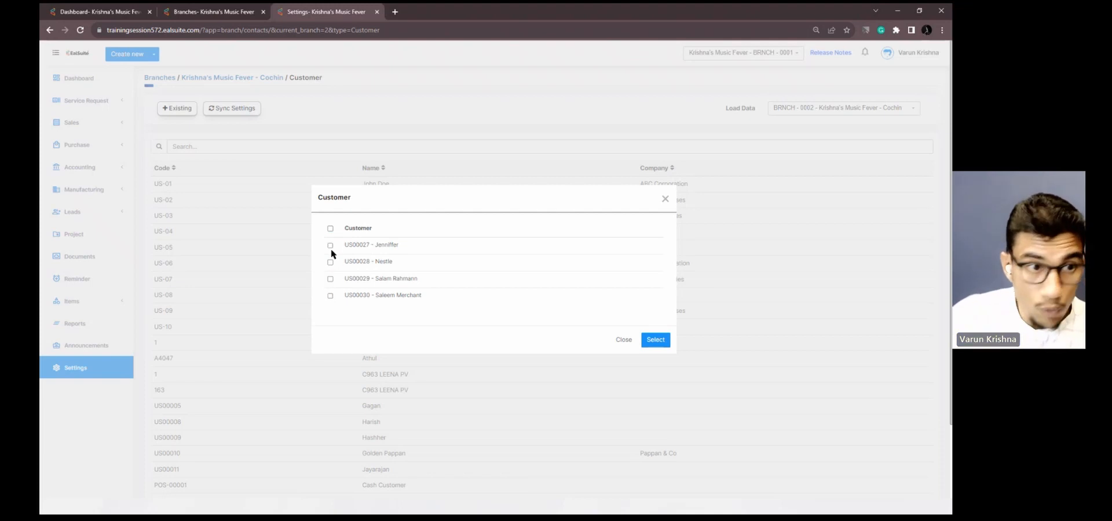
left_click(331, 246)
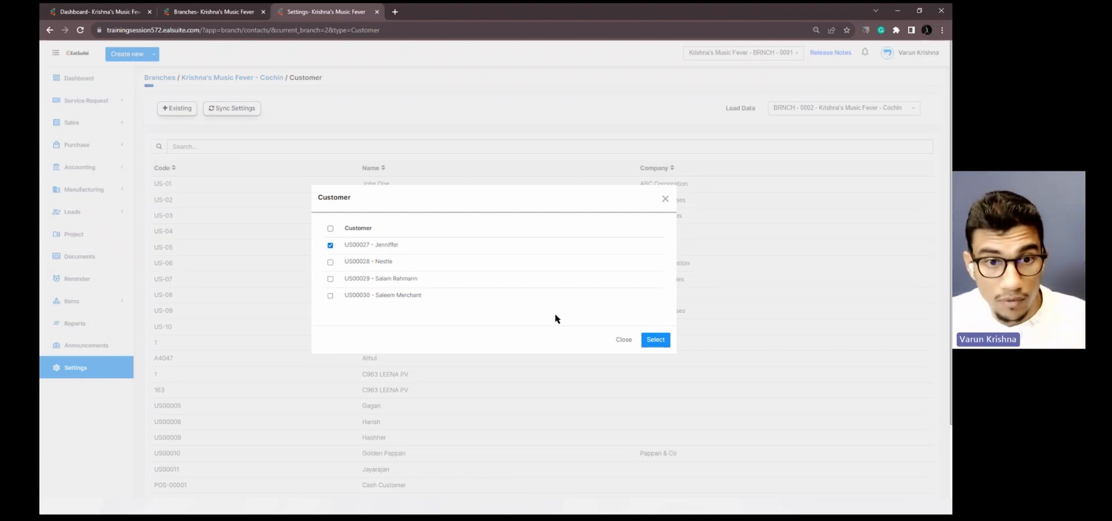
left_click(656, 341)
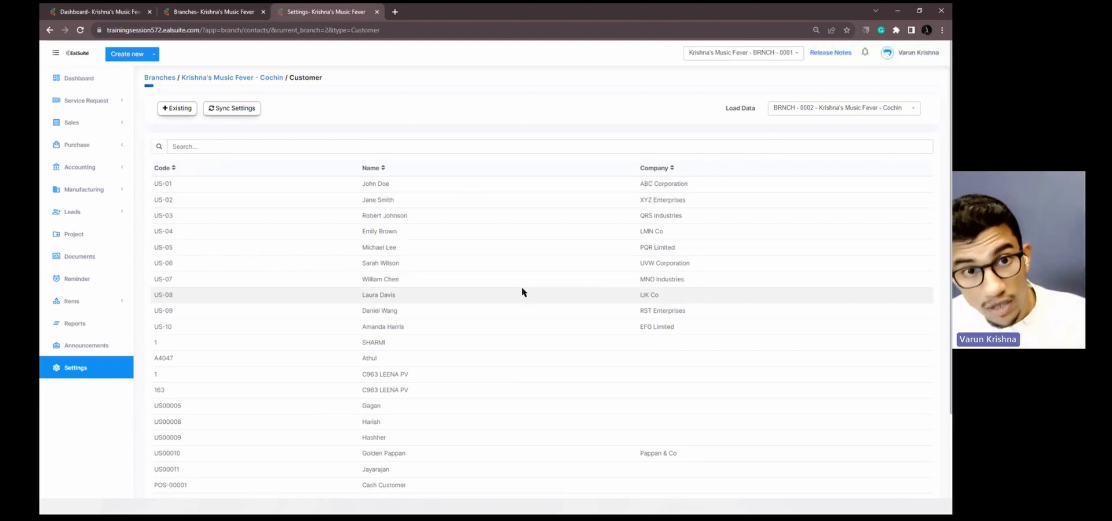
scroll(461, 287, "down", 2)
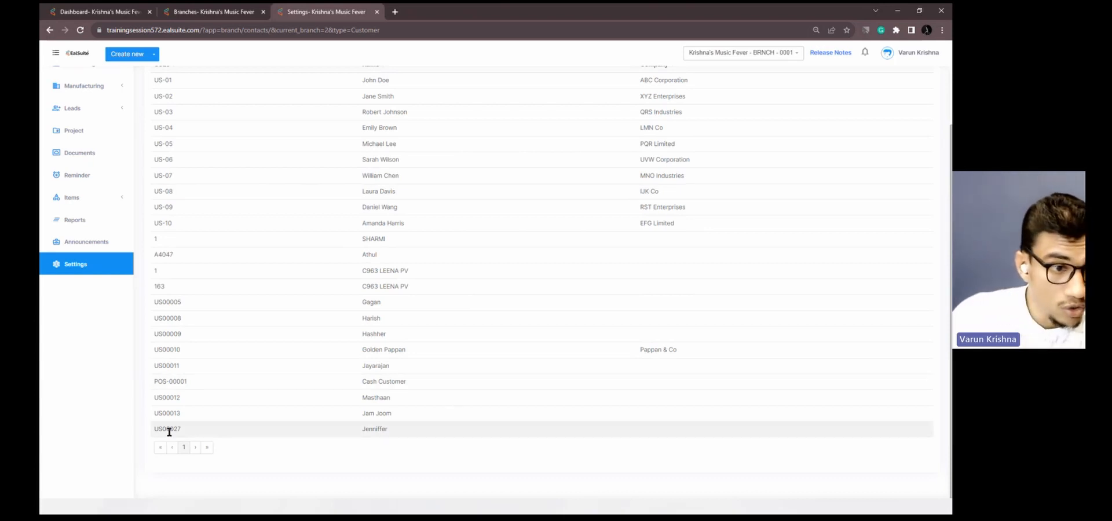
- Compare the end of the BRNCH - 0001 customer list with that of BRNCH - 0002 - Krishna's Music Fever - Cochin by loading each branch in turn
scroll(380, 377, "up", 3)
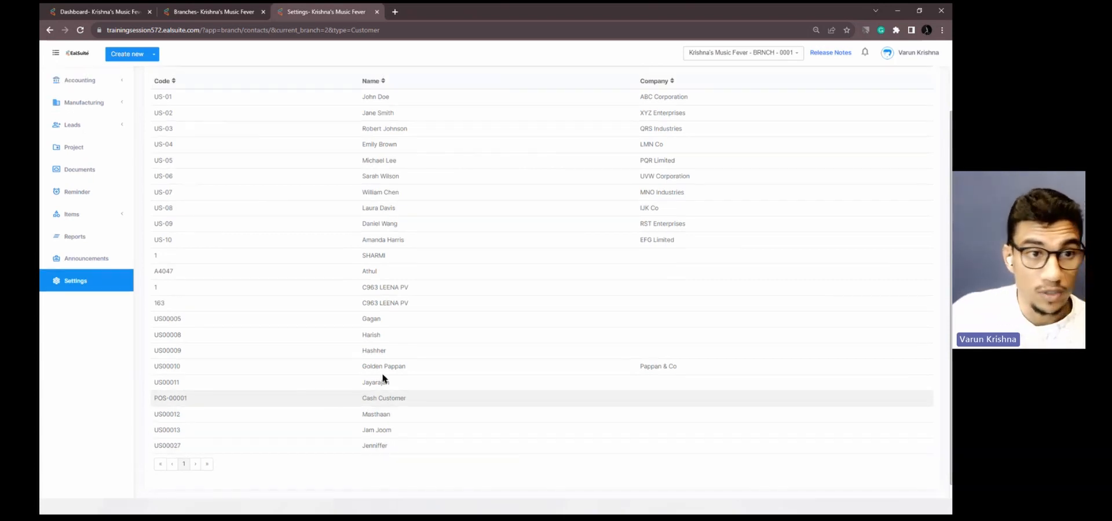
left_click(776, 108)
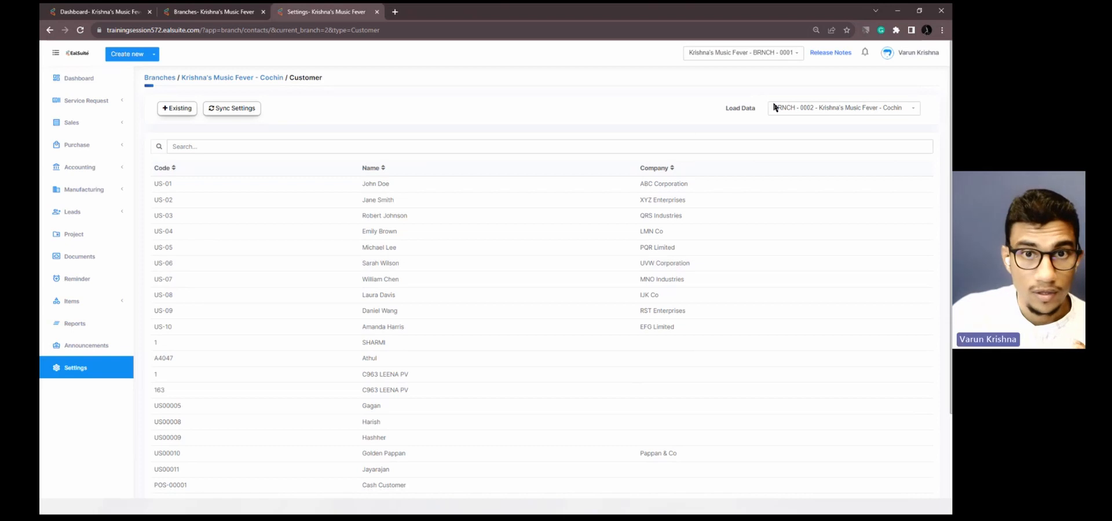
left_click(790, 141)
scroll(377, 385, "down", 3)
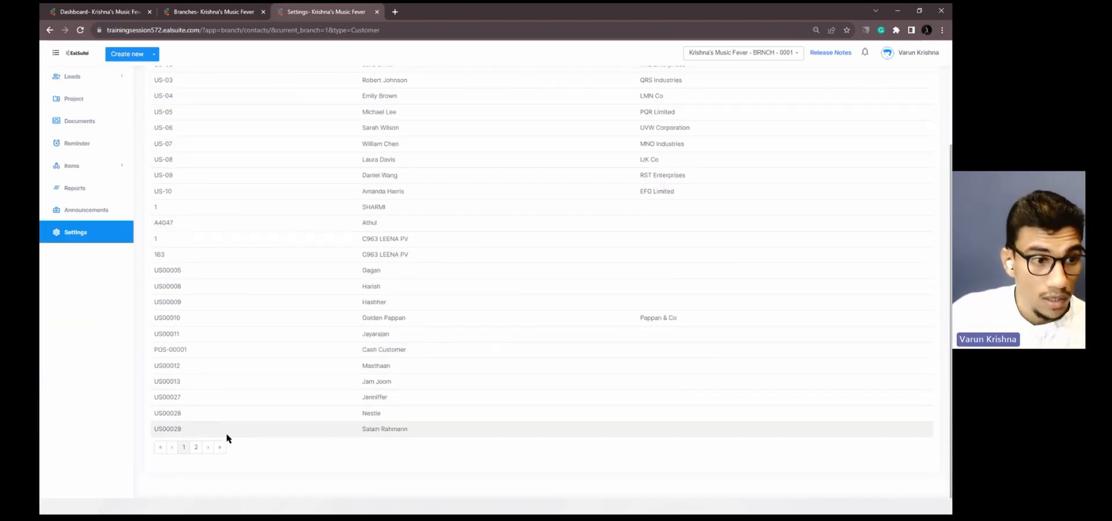
scroll(227, 434, "up", 3)
left_click(801, 113)
left_click(788, 152)
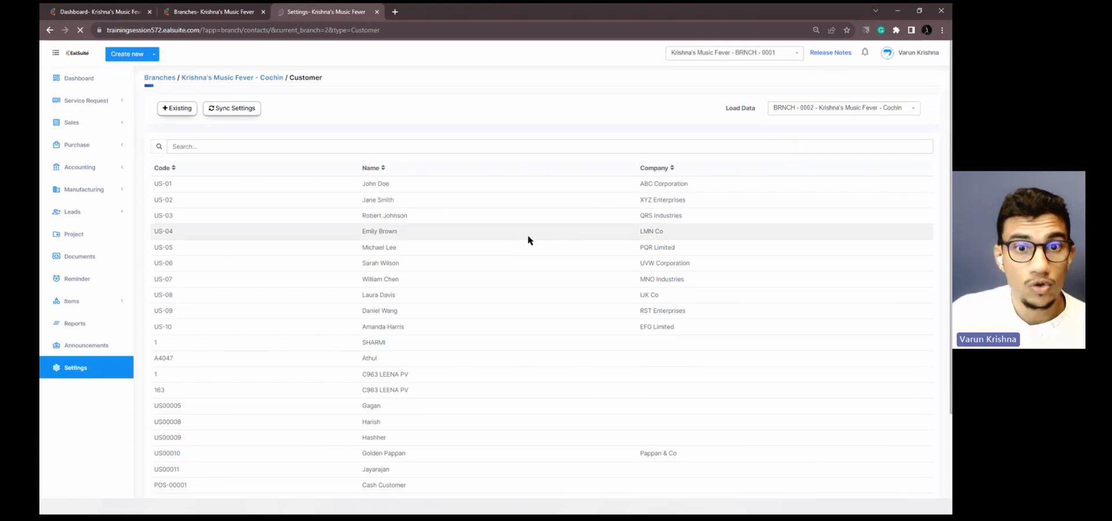
scroll(384, 278, "down", 4)
scroll(481, 377, "up", 3)
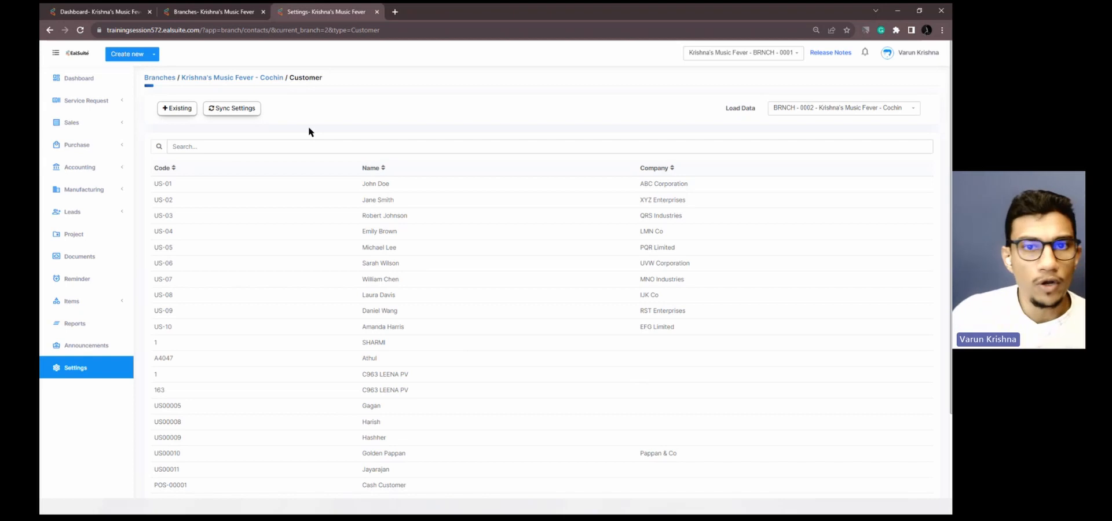
- Set the Cochin branch's Sync Settings to share customers from BRNCH - 0001 - Krishna's Music Fever
left_click(244, 114)
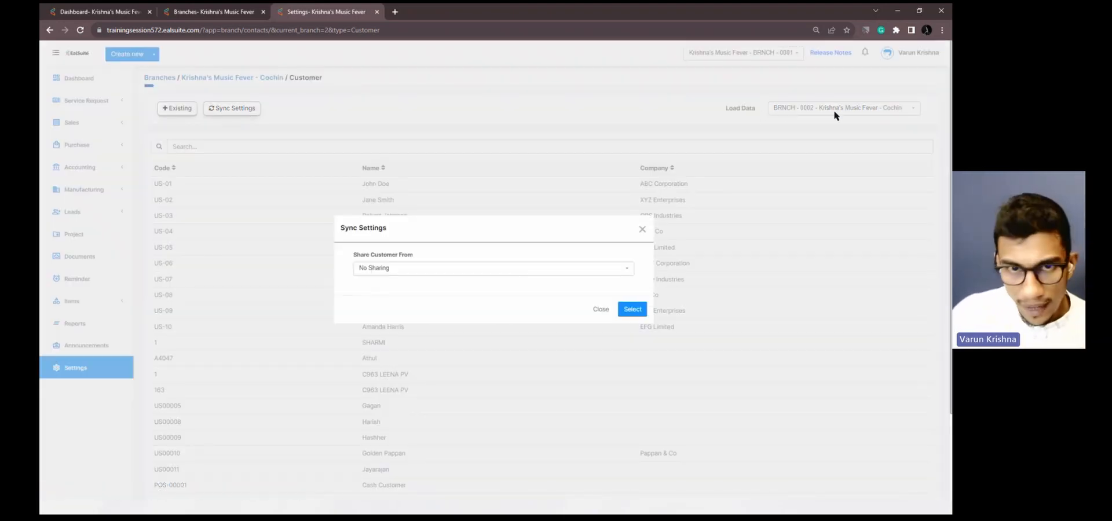
left_click(406, 271)
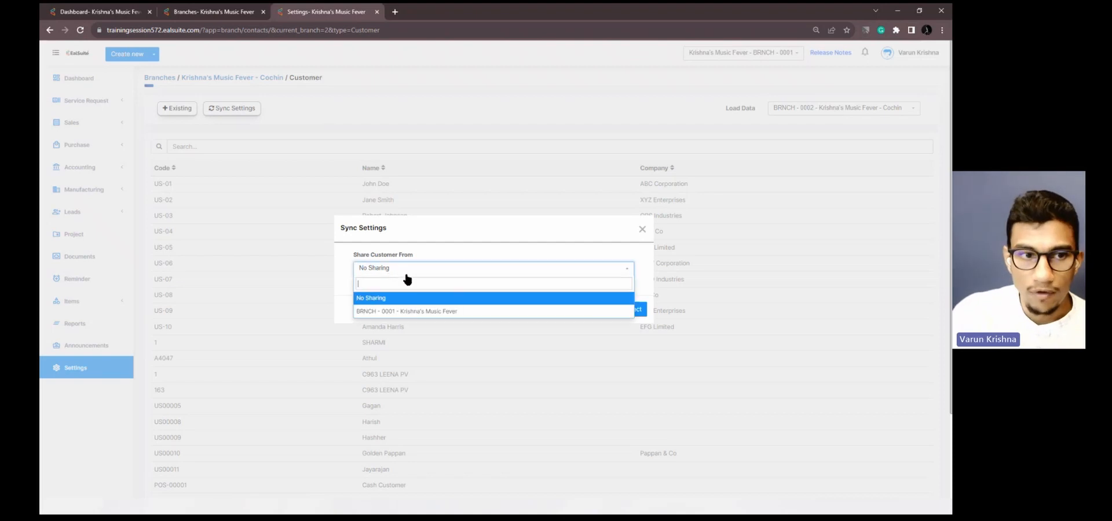
left_click(410, 312)
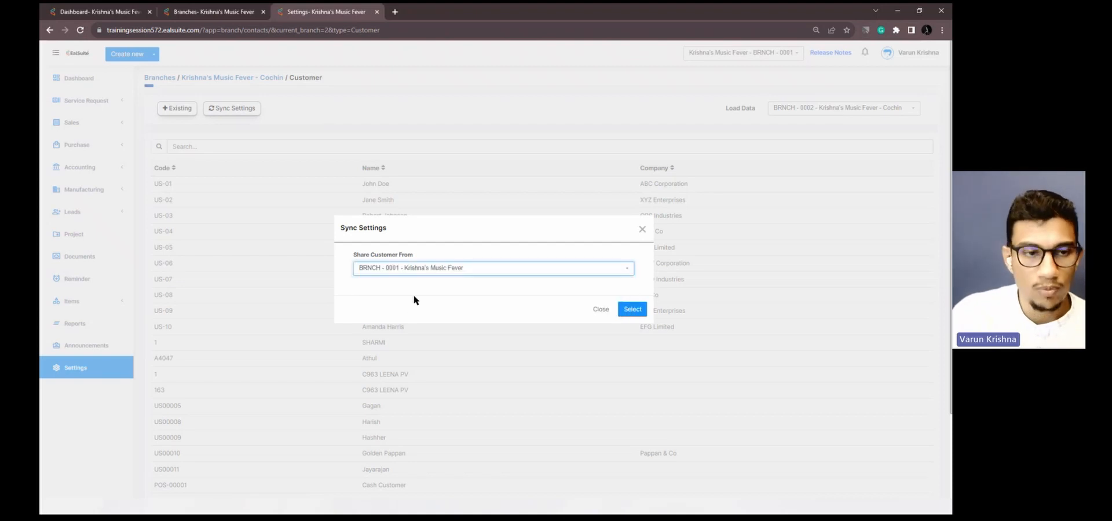
left_click(632, 310)
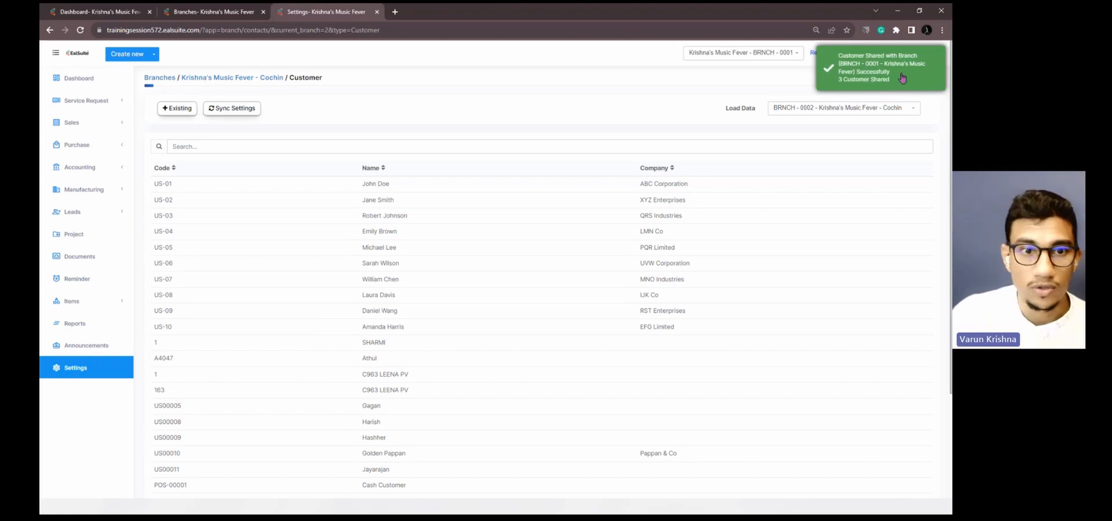
- Load the customers of BRNCH - 0001 and of the Cochin branch again and check that the ends of both lists match after sharing
left_click(834, 109)
left_click(821, 149)
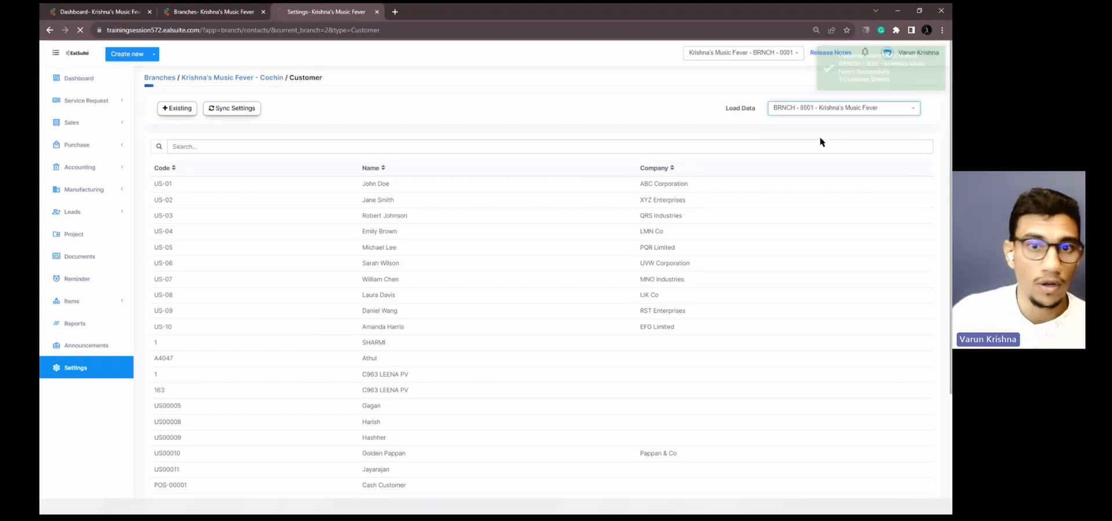
scroll(516, 198, "down", 3)
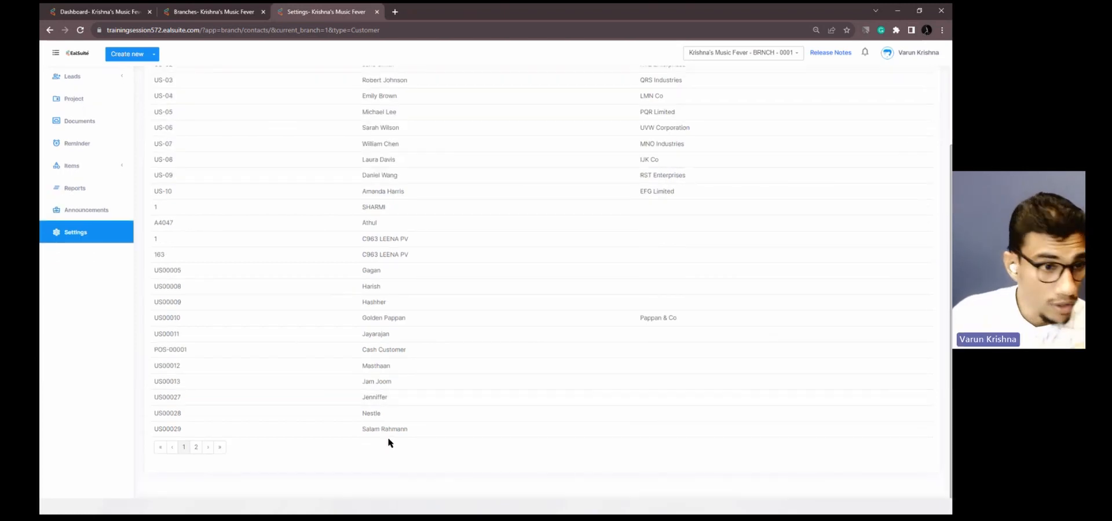
scroll(638, 312, "up", 3)
left_click(899, 108)
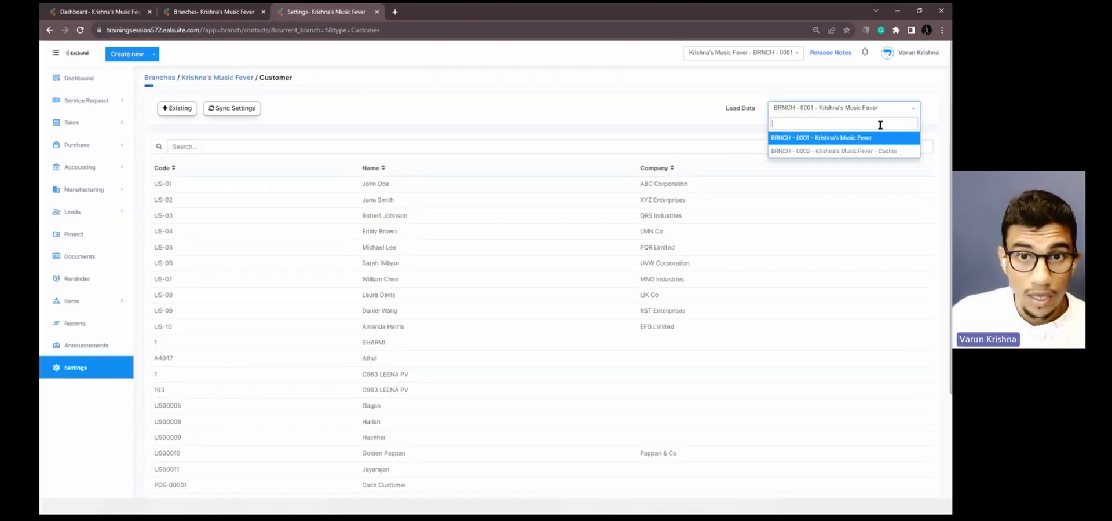
left_click(853, 152)
scroll(573, 209, "down", 3)
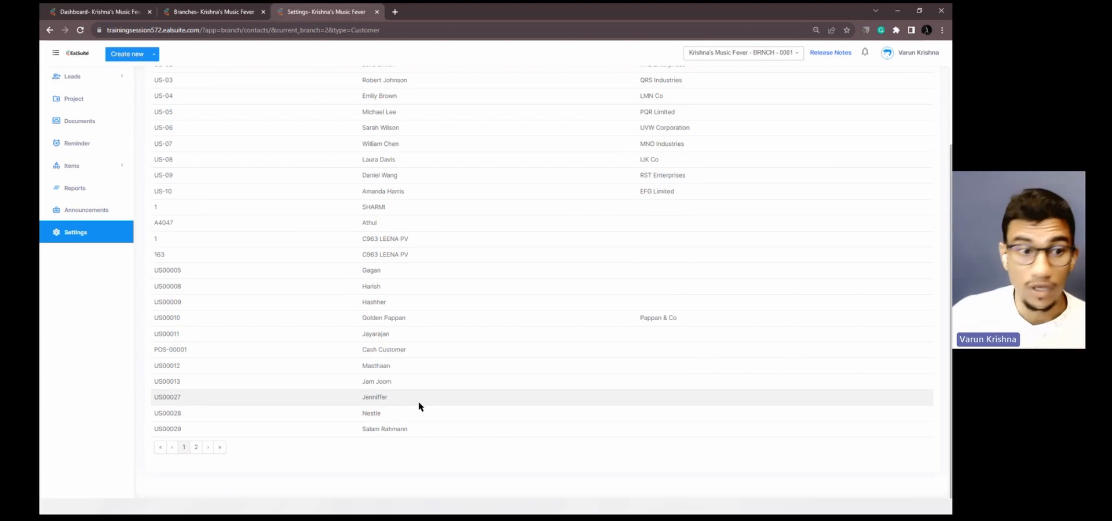
scroll(419, 404, "up", 3)
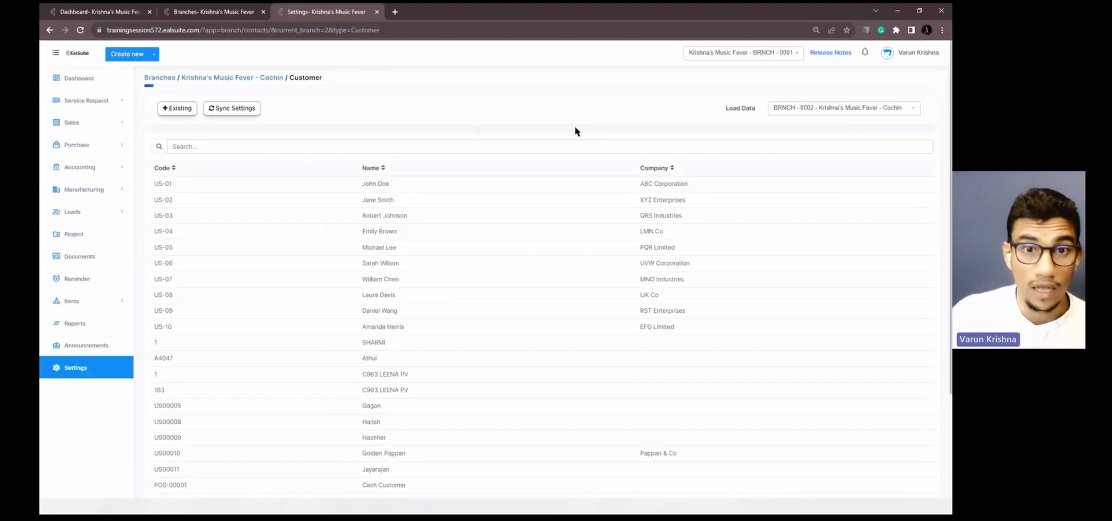
- Review which branch is selected in the Cochin branch's Sync Settings and close them without changes
left_click(784, 110)
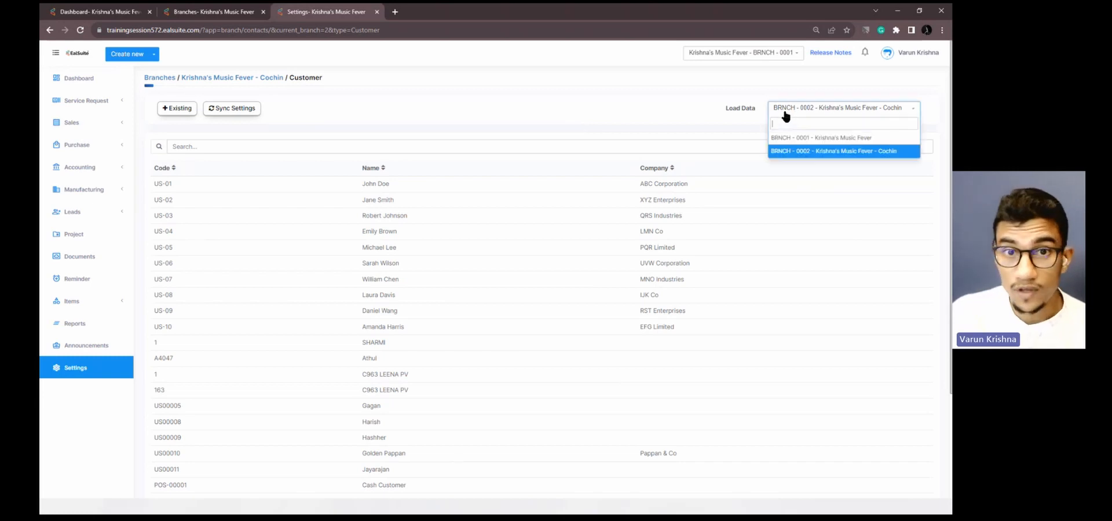
left_click(800, 151)
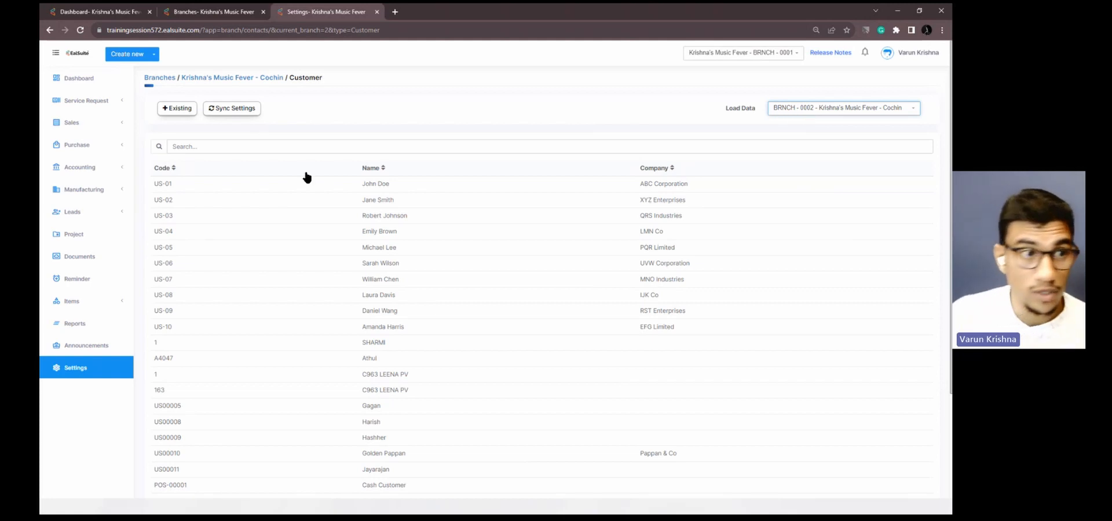
left_click(248, 112)
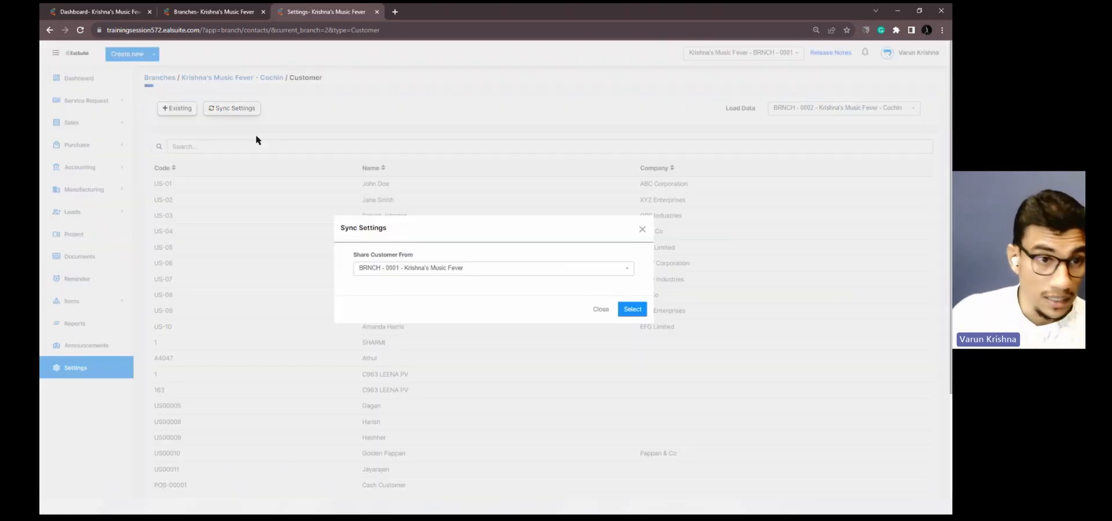
left_click(641, 229)
- Load BRNCH - 0001 and set its Sync Settings to share customers from BRNCH - 0002 - Krishna's Music Fever - Cochin
left_click(818, 109)
left_click(813, 139)
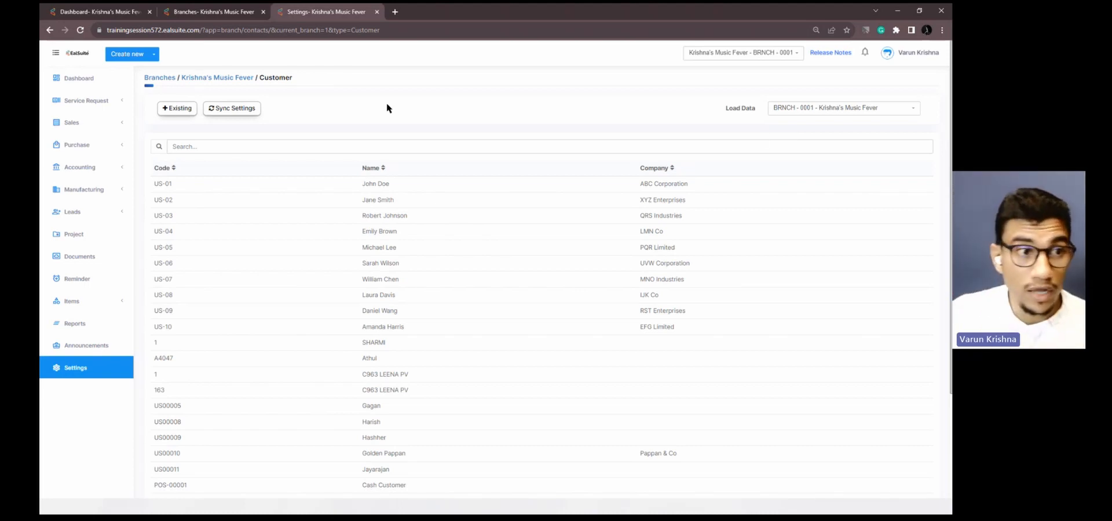
left_click(248, 113)
left_click(383, 270)
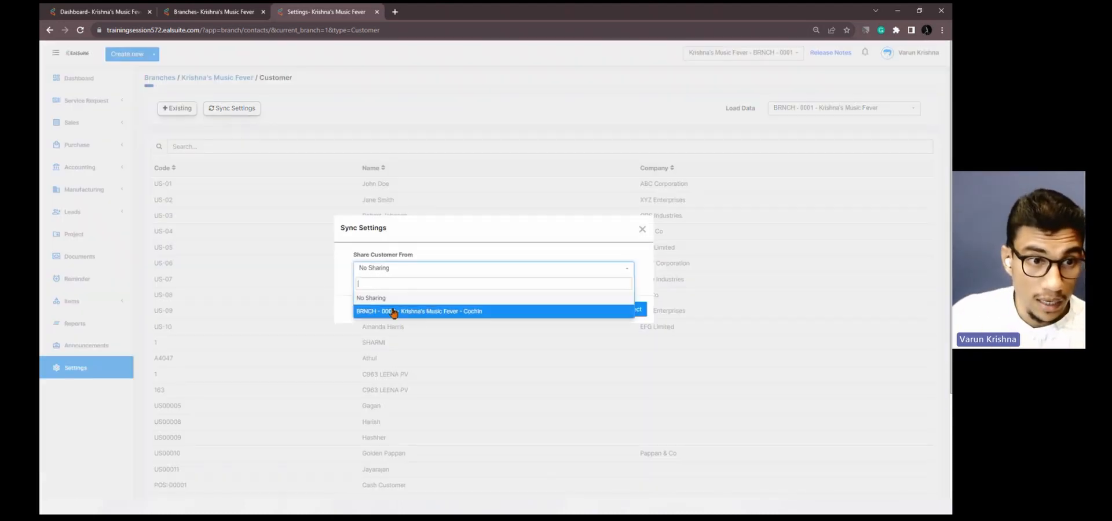
left_click(389, 311)
left_click(631, 310)
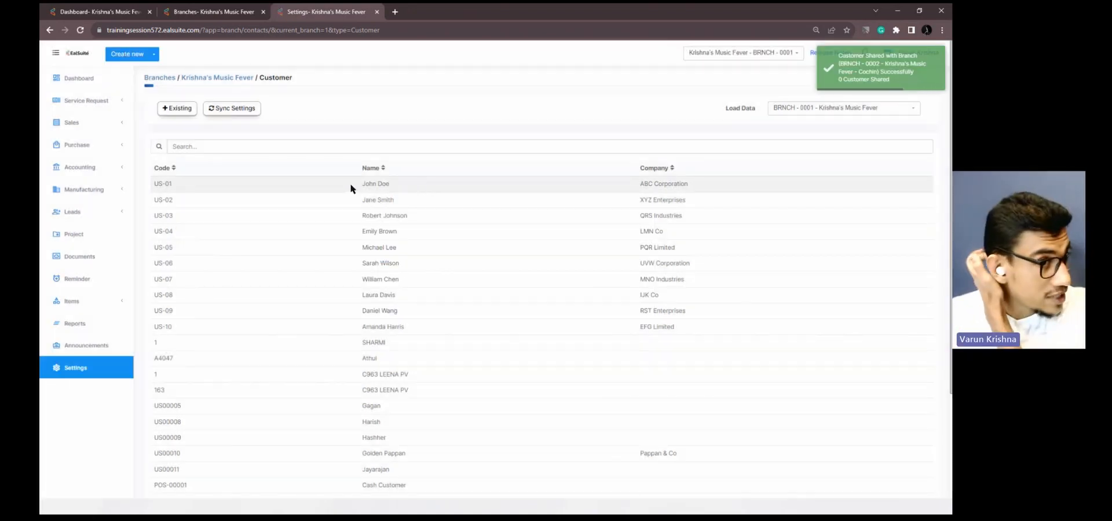
- Open the sales customer list in a new browser tab and switch the active branch to Krishna's Music Fever - Cochin - BRNCH - 0002
left_click(114, 123)
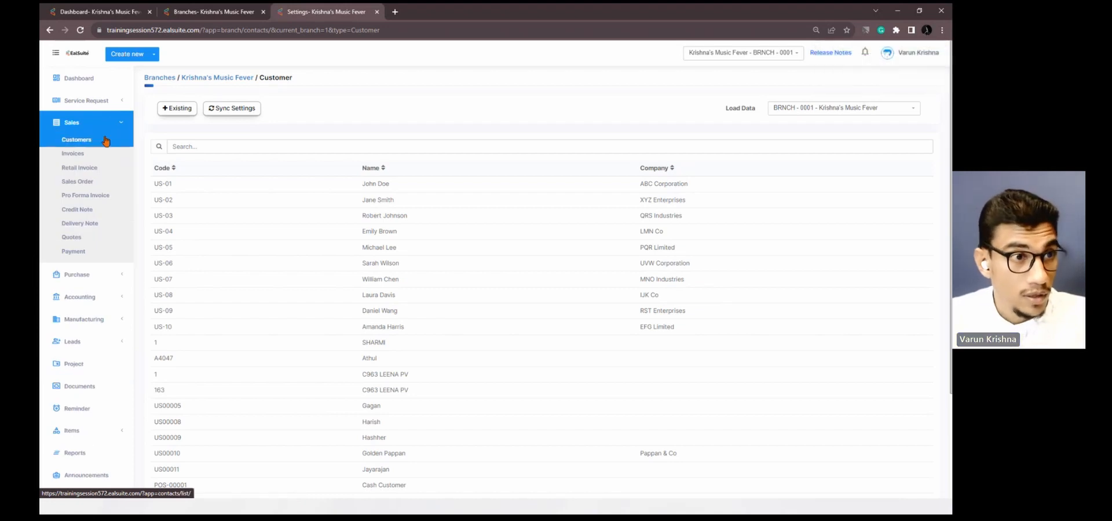
middle_click(105, 144)
left_click(439, 15)
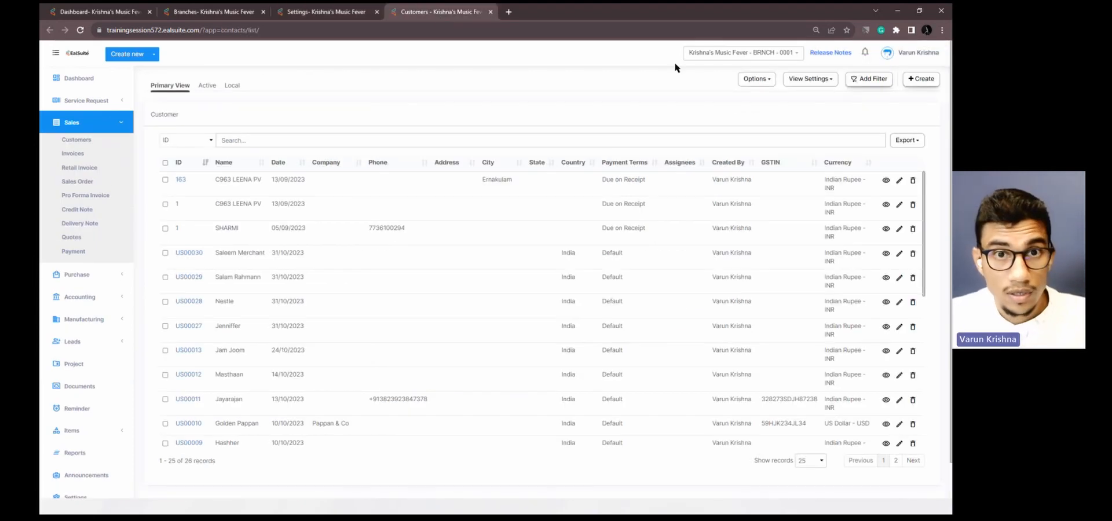
left_click(708, 54)
left_click(655, 83)
left_click(757, 57)
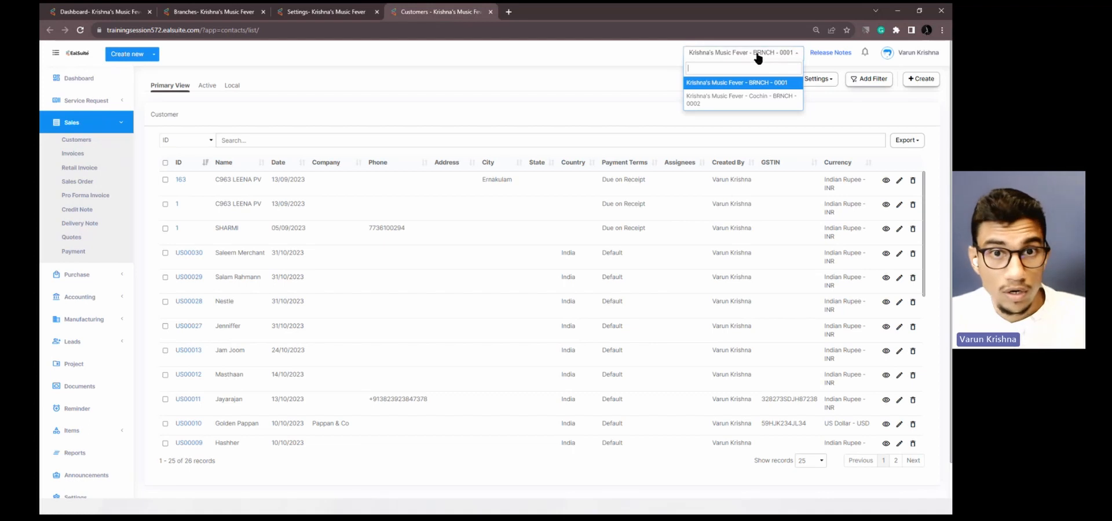
left_click(758, 98)
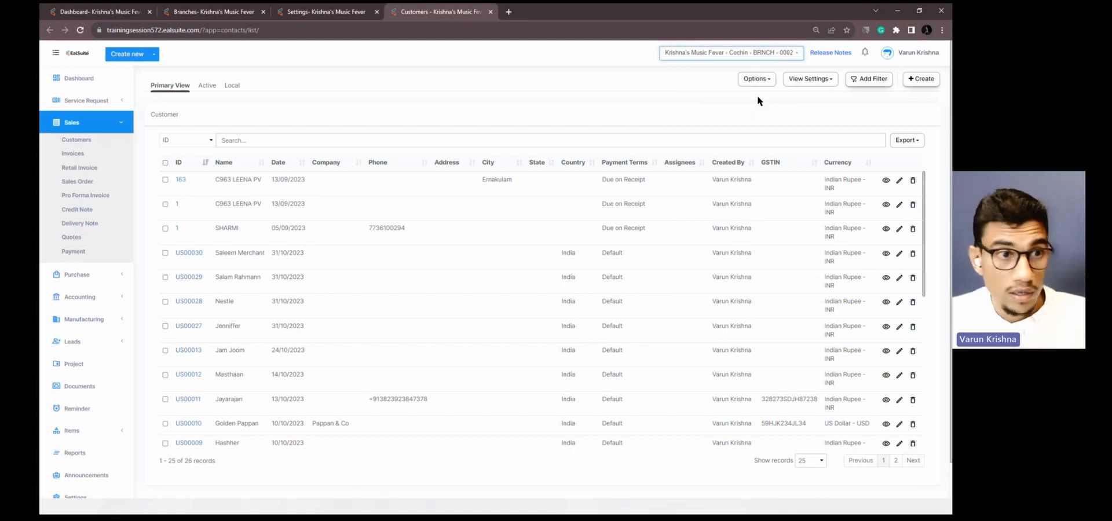
- Show the Cochin branch's sales customers and look through both pages of the list
left_click(84, 123)
left_click(88, 145)
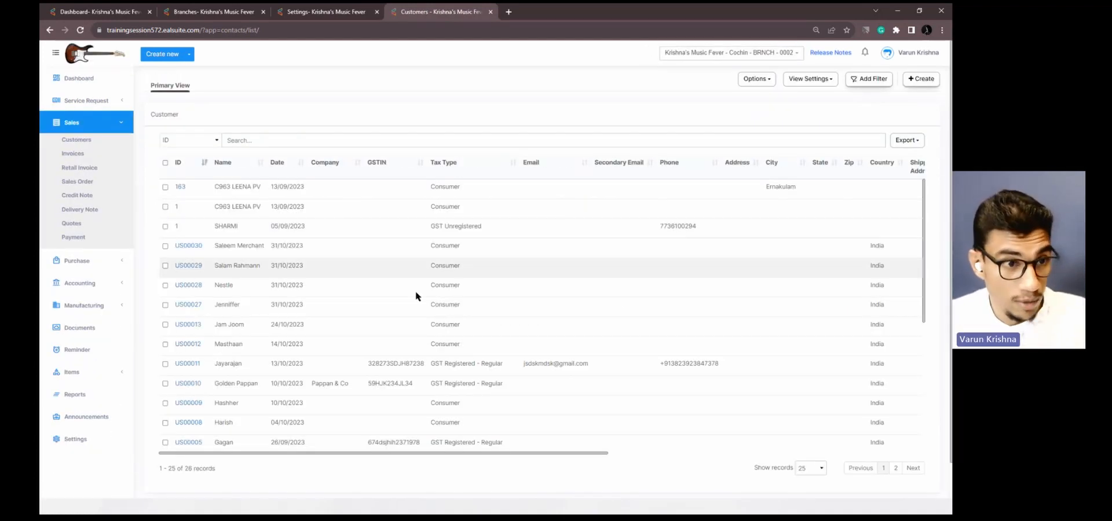
left_click(895, 468)
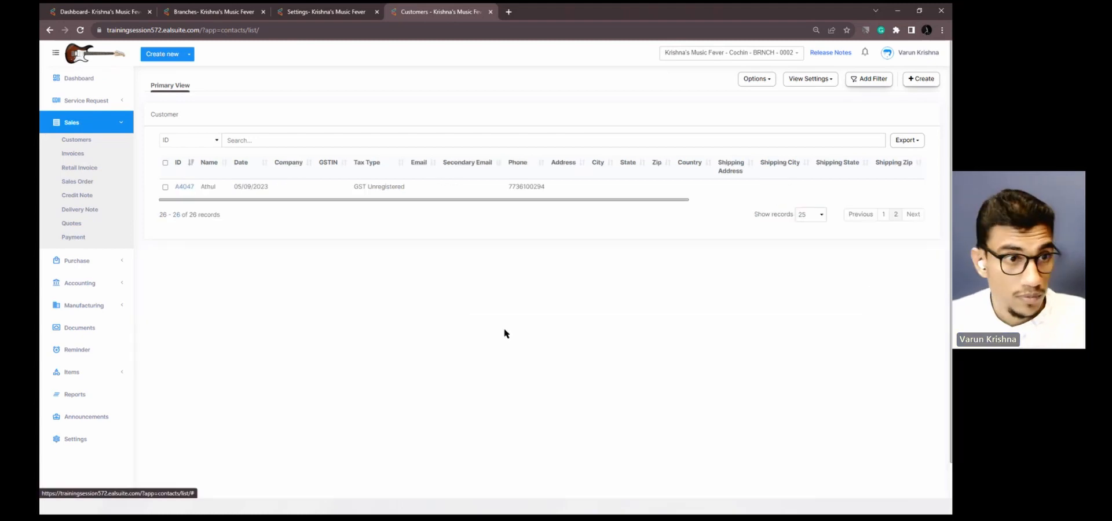
left_click(883, 215)
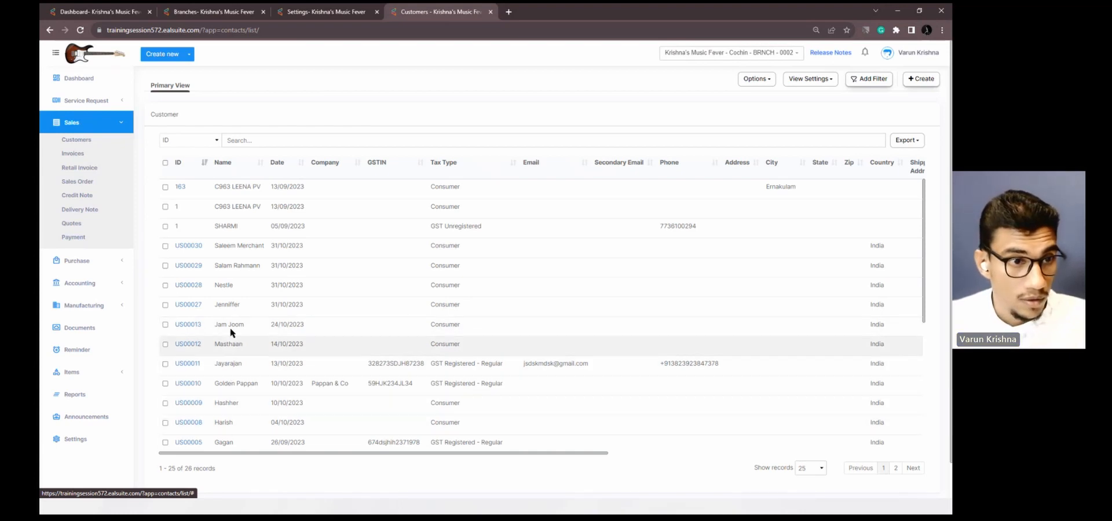
- Switch back to Krishna's Music Fever - BRNCH - 0001 and save a new customer with the customer's name and GST registration type GST Unregistered
left_click(713, 54)
left_click(689, 82)
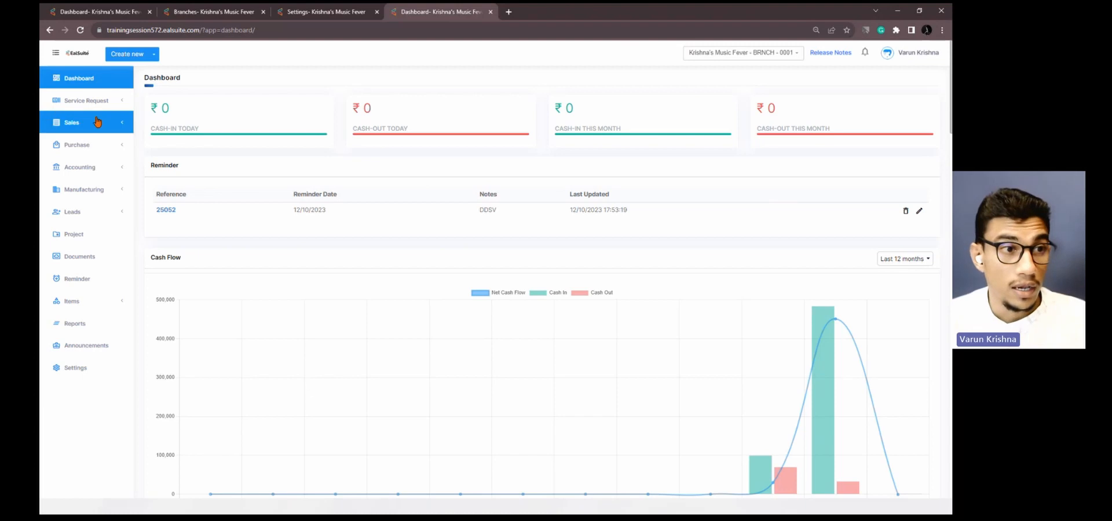
left_click(119, 55)
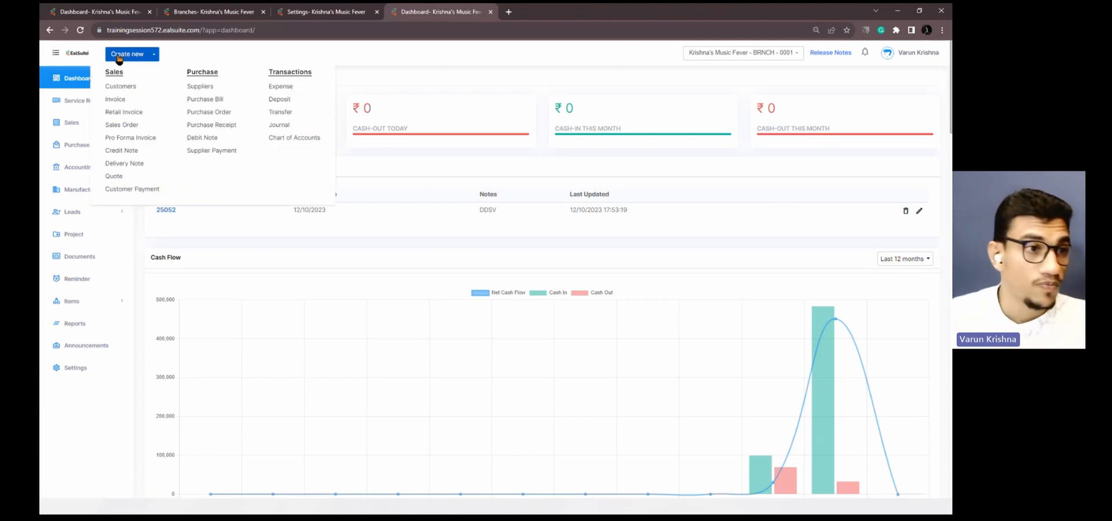
left_click(121, 87)
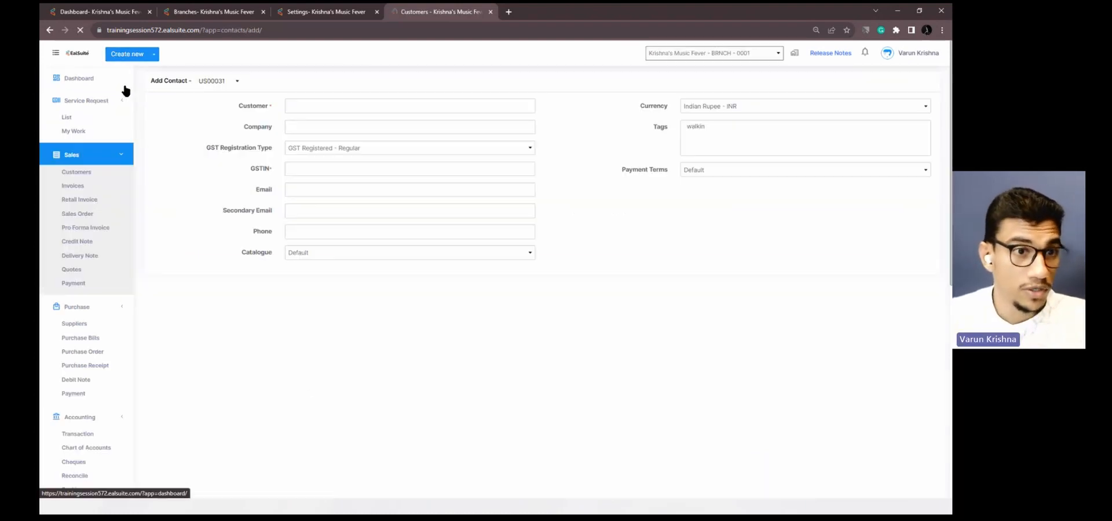
left_click(340, 104)
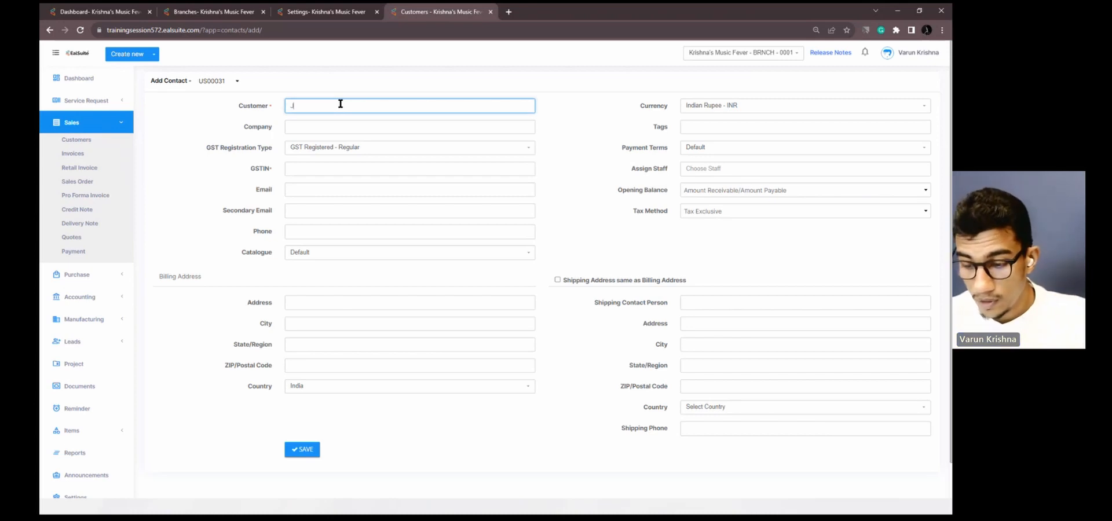
type("Jithesh")
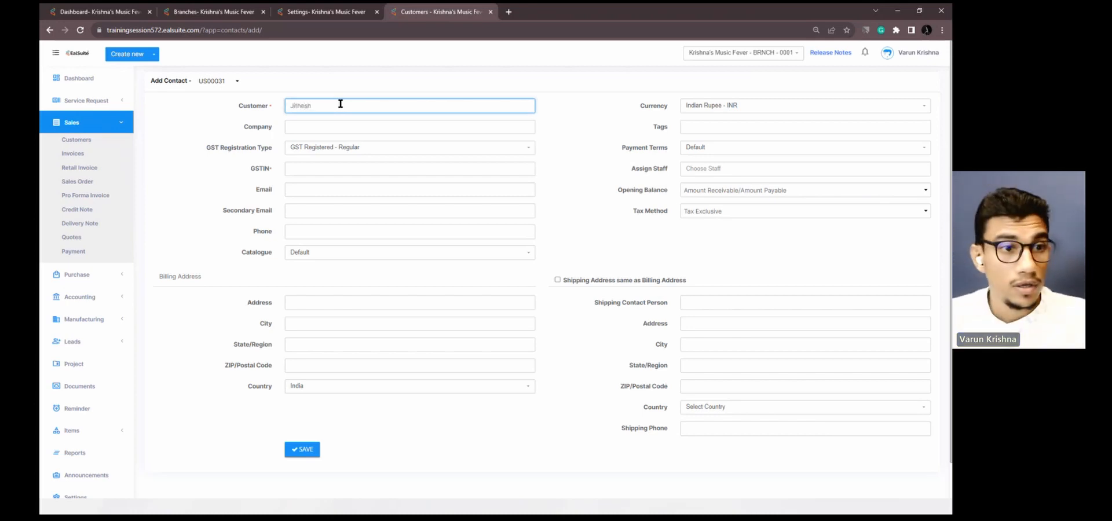
left_click(347, 149)
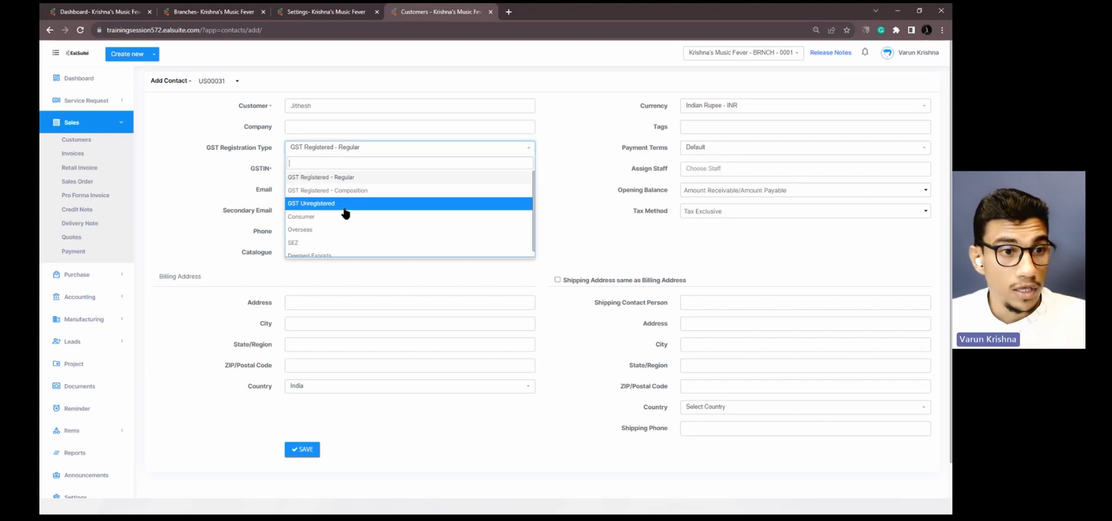
left_click(345, 204)
scroll(442, 194, "down", 2)
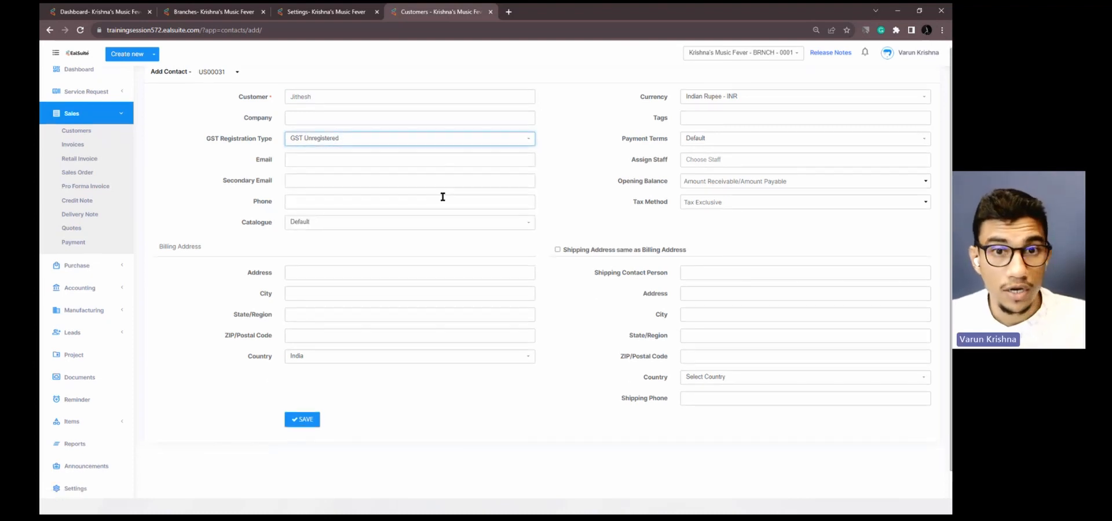
left_click(312, 392)
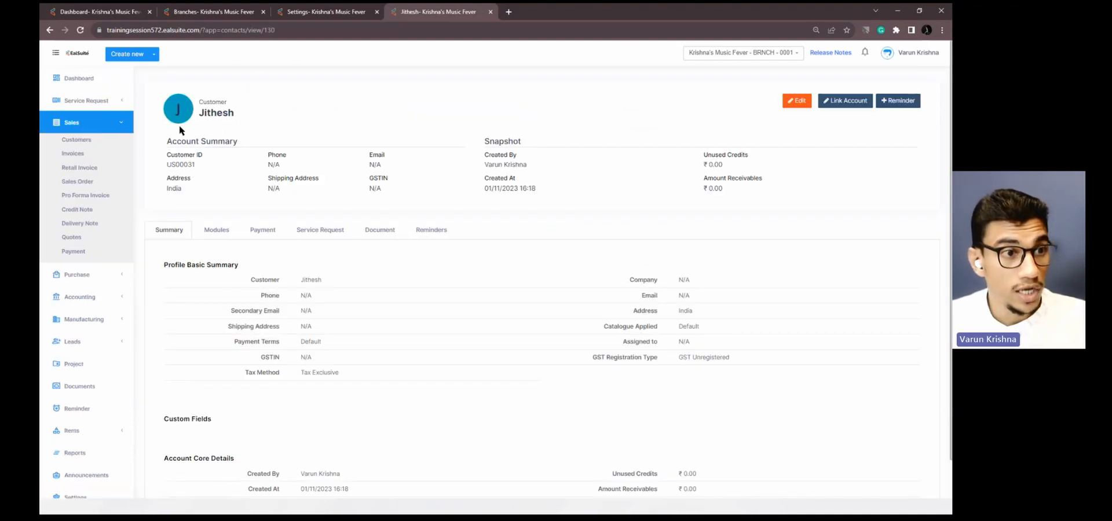
- Look for the new customer in the BRNCH - 0001 customer list and, after switching branch, in the Krishna's Music Fever - Cochin - BRNCH - 0002 list
left_click(76, 139)
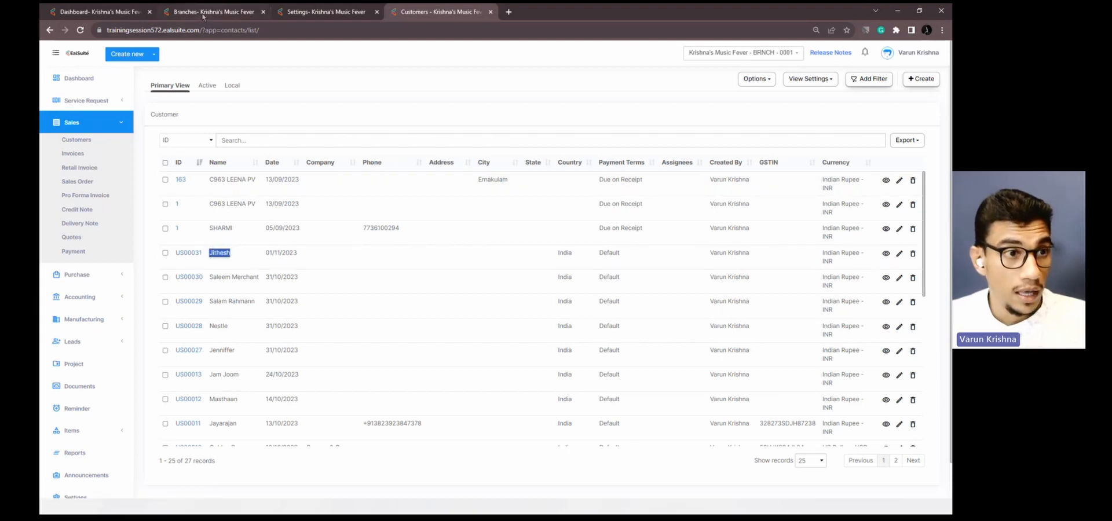
left_click(732, 53)
left_click(719, 96)
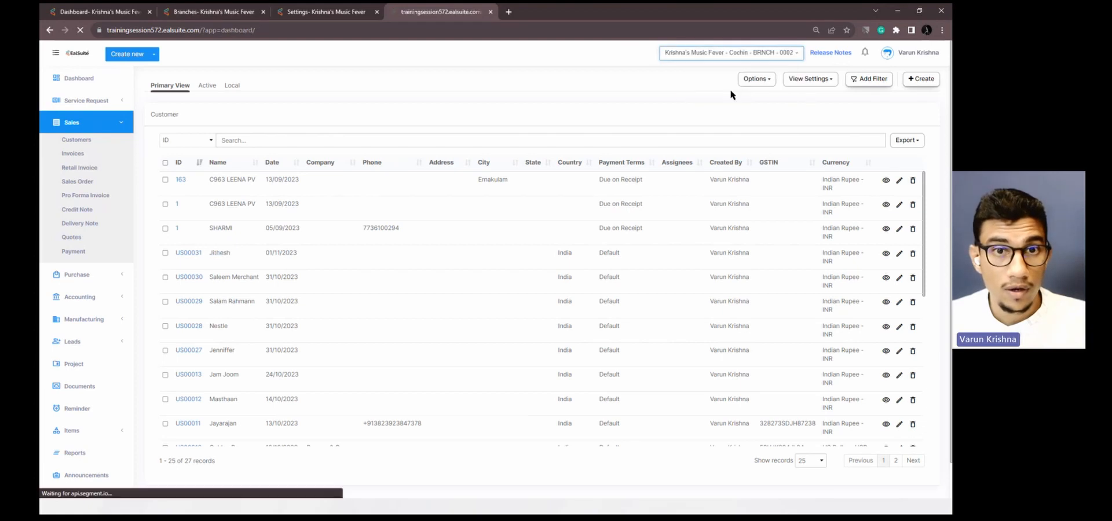
left_click(75, 122)
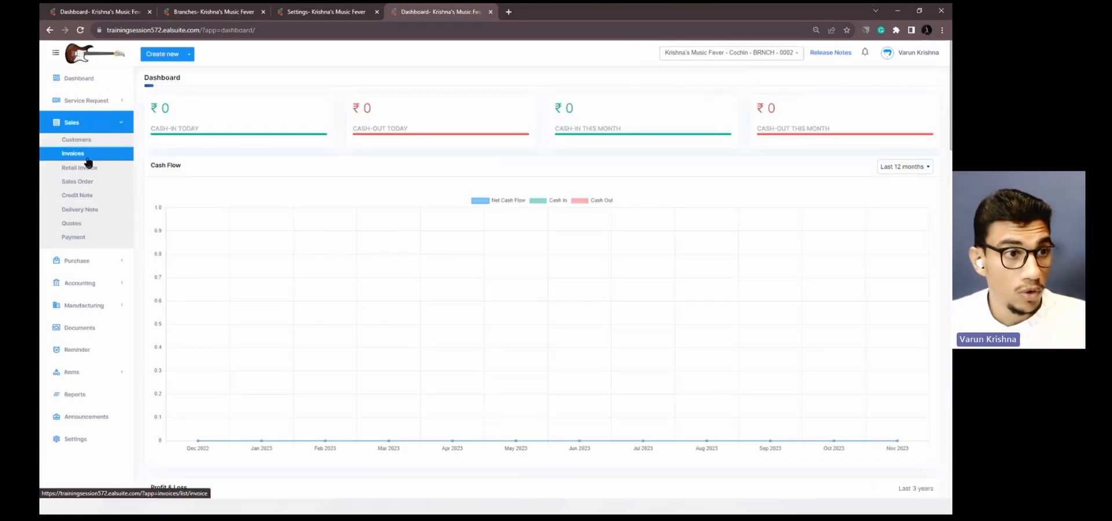
left_click(81, 139)
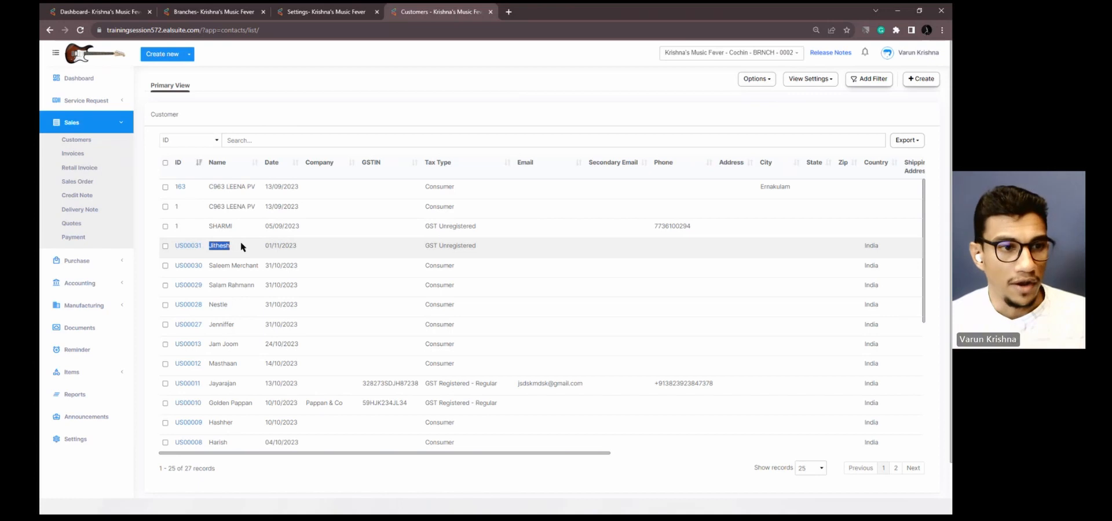
scroll(522, 261, "down", 3)
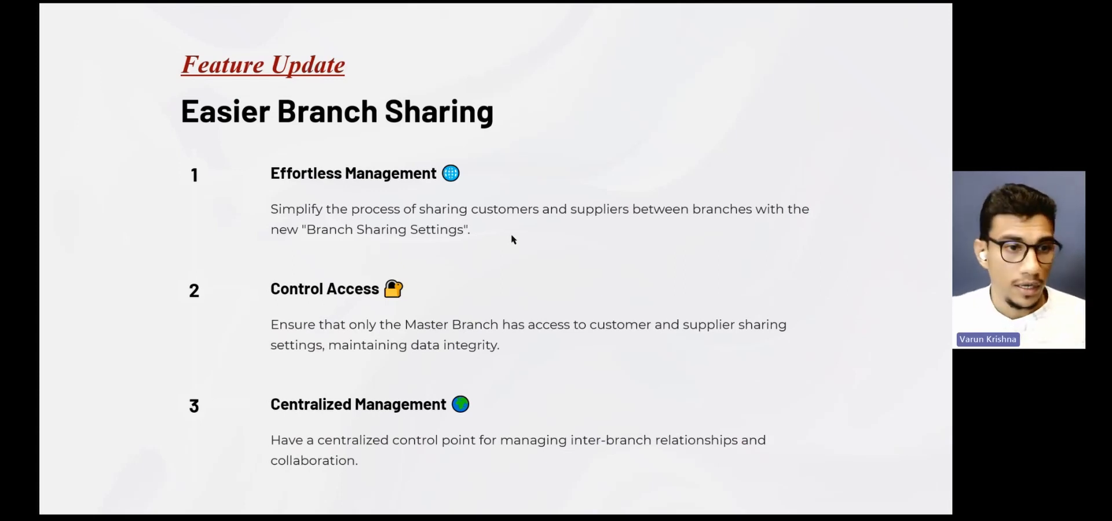
left_click(70, 507)
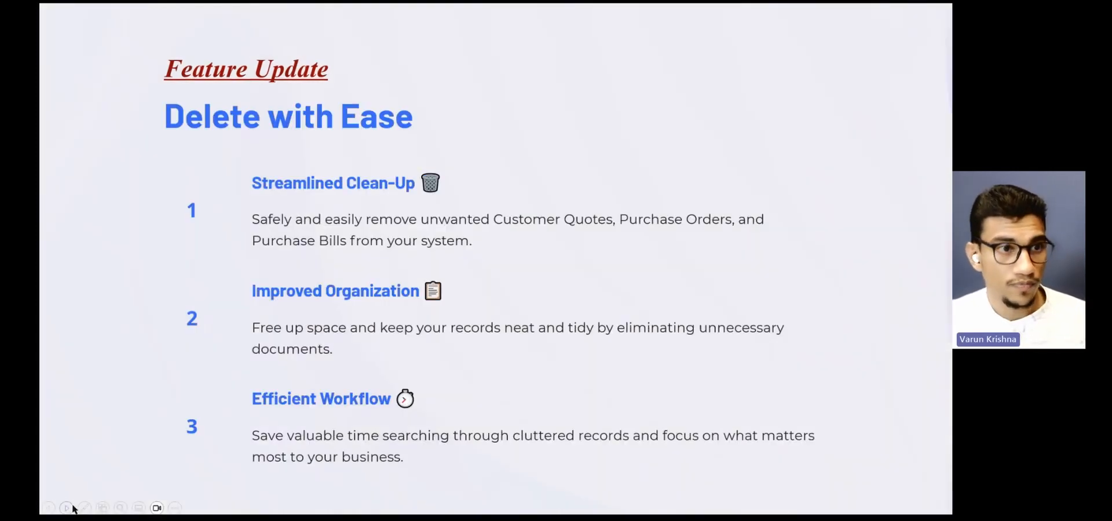
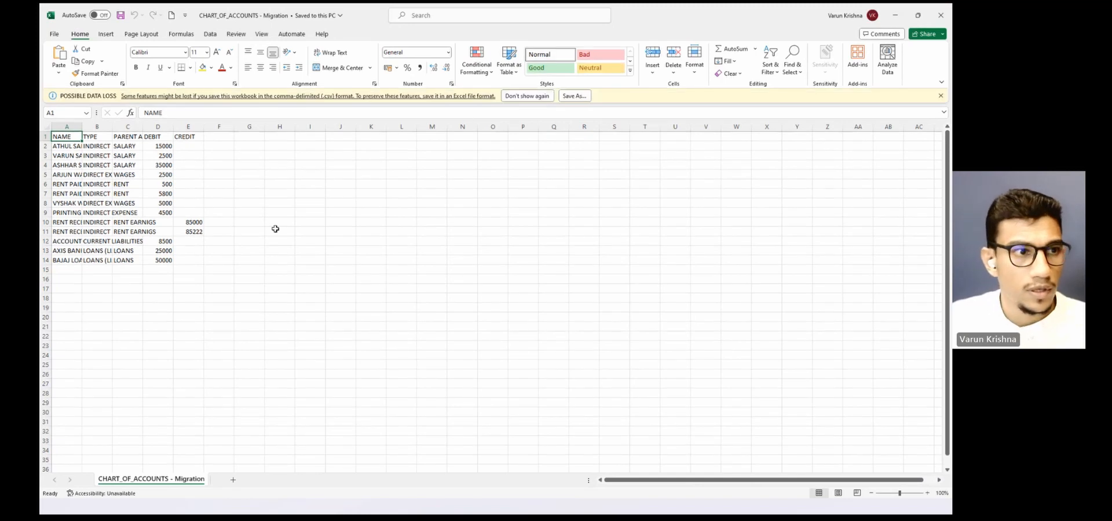
- Auto-fit all column widths in the CHART_OF_ACCOUNTS - Migration sheet to their contents
left_click(48, 128)
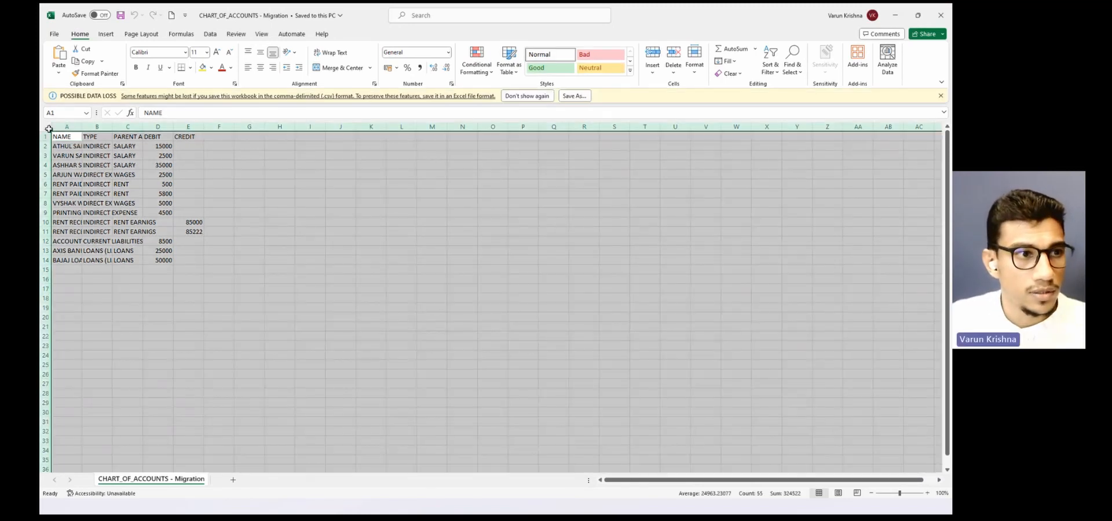
double_click(82, 126)
left_click(371, 214)
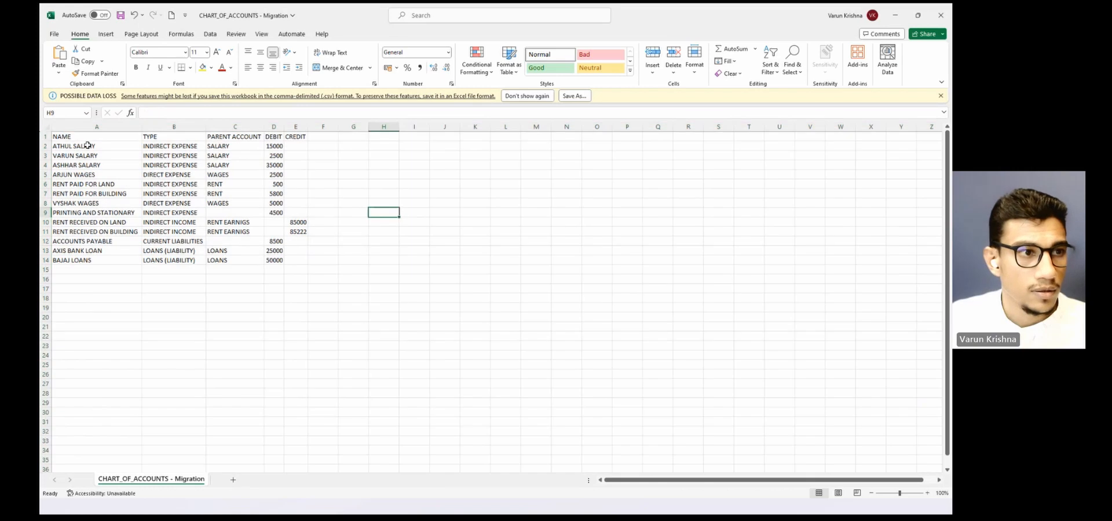
- Format the header row from NAME to CREDIT in bold at font size 14
left_click_drag(76, 139, 307, 136)
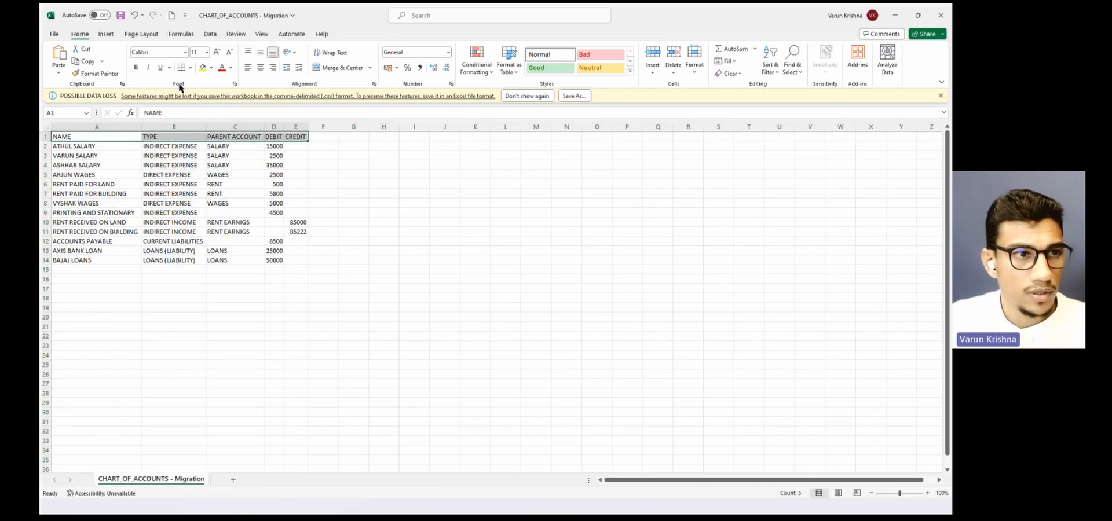
left_click(194, 52)
type("14")
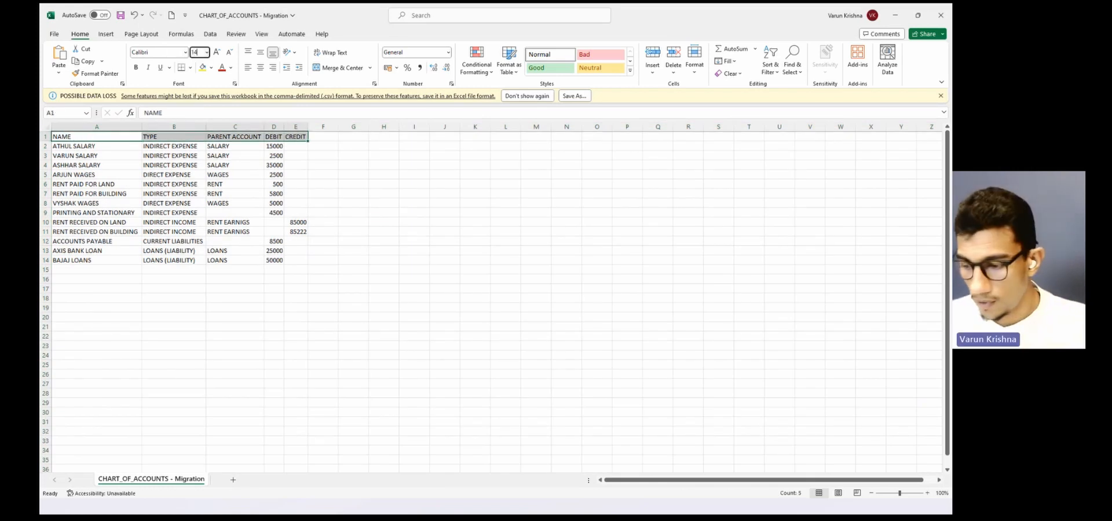
key("Return")
left_click(135, 67)
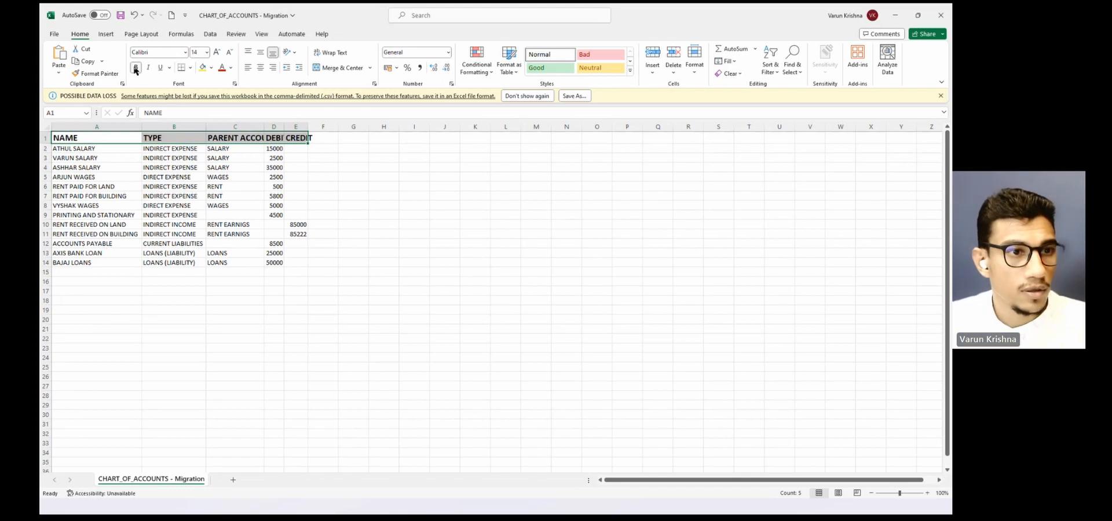
left_click(322, 167)
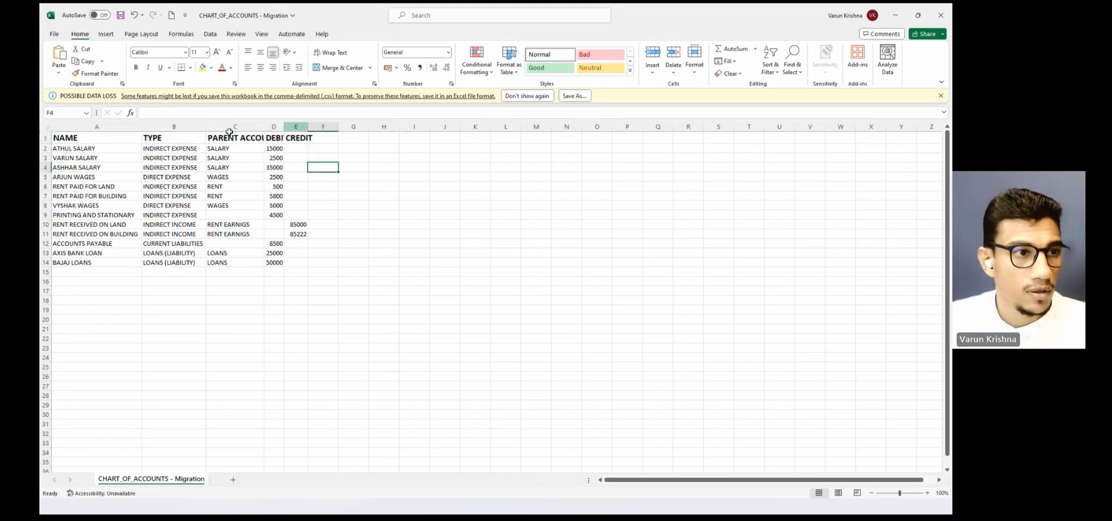
- Auto-fit all column widths again to suit the enlarged headers and save the CHART_OF_ACCOUNTS - Migration file
left_click(48, 126)
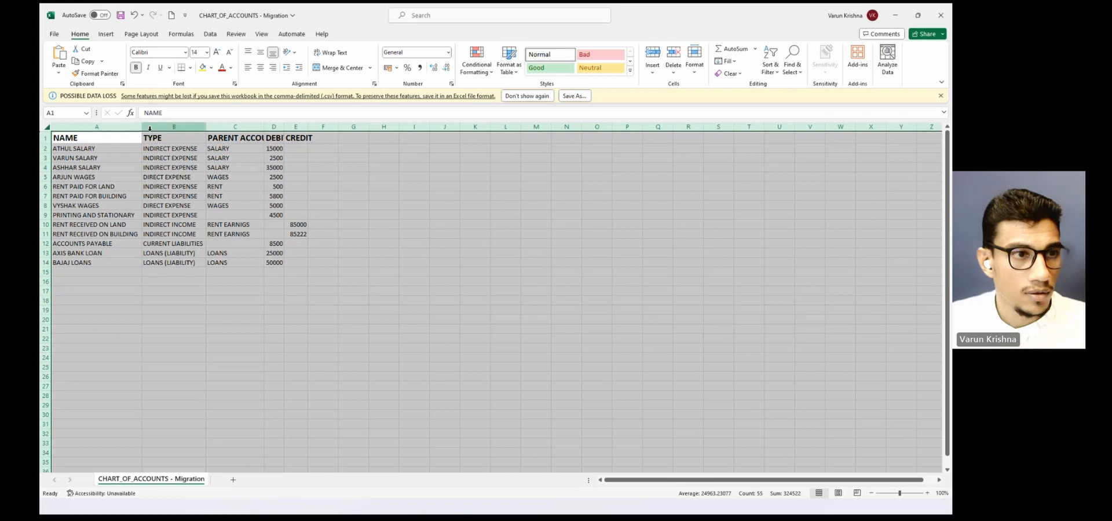
double_click(140, 128)
left_click(410, 198)
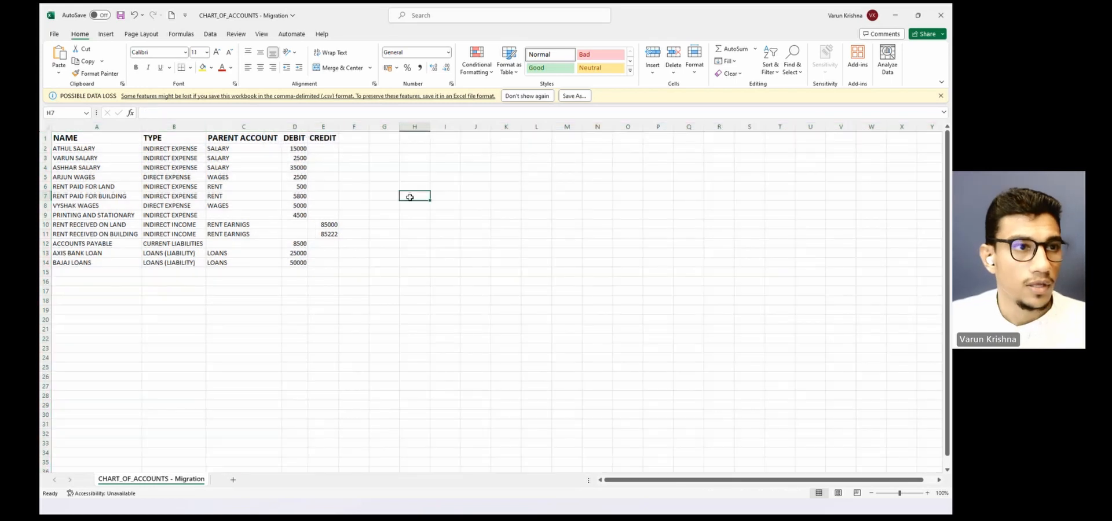
left_click(120, 16)
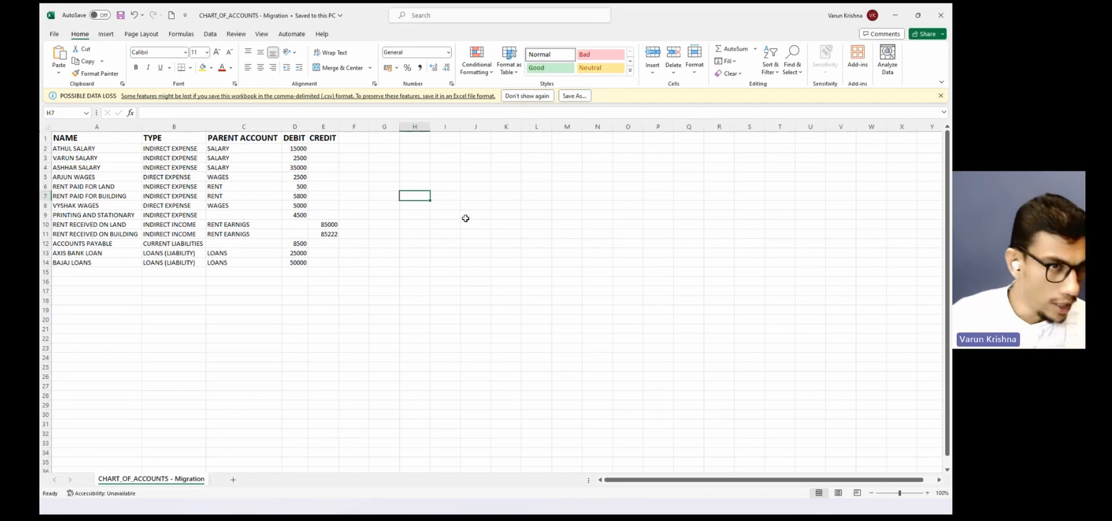
- Go through the three individual salary accounts in the NAME column of the migration sheet
left_click(102, 148)
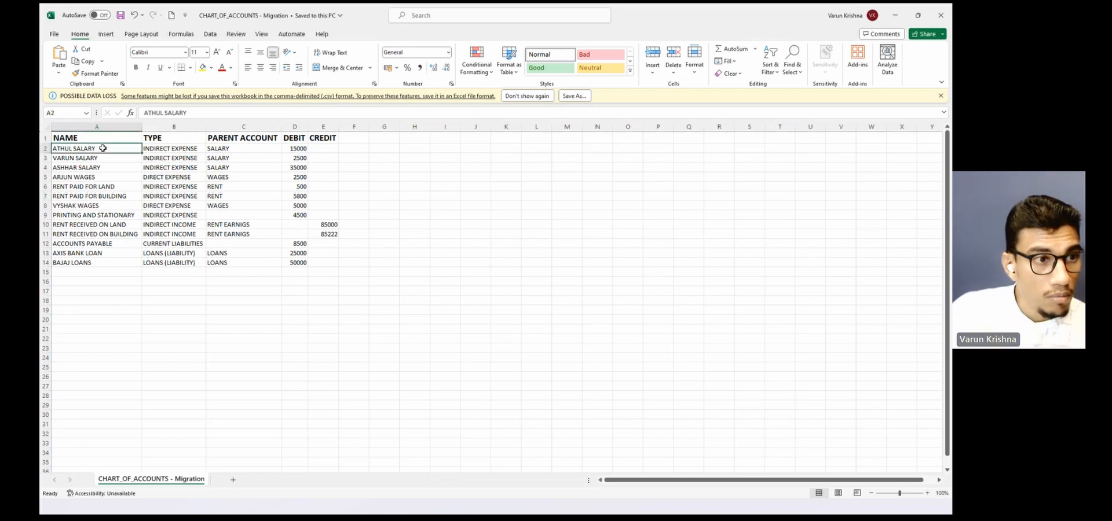
left_click(106, 158)
left_click(109, 168)
left_click(104, 150)
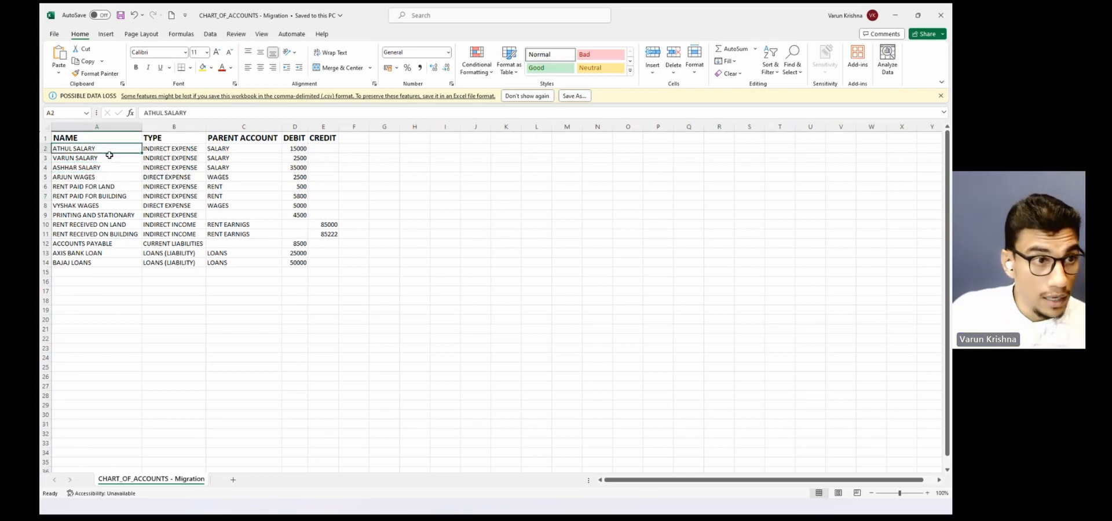
left_click(107, 158)
left_click(109, 168)
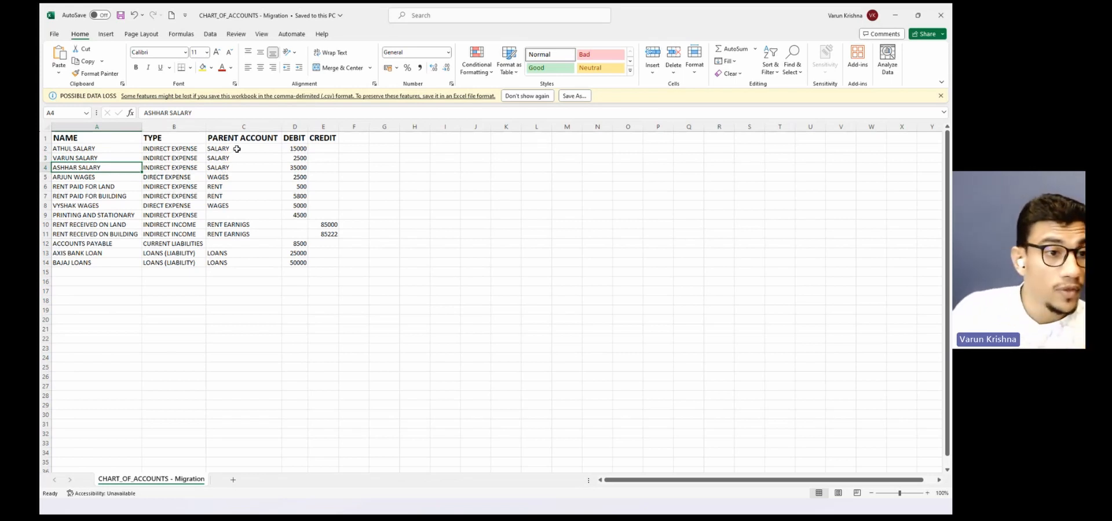
- Examine the PARENT ACCOUNT entries for the wages, rent, rent earnings and loan accounts
left_click(227, 178)
left_click(229, 206)
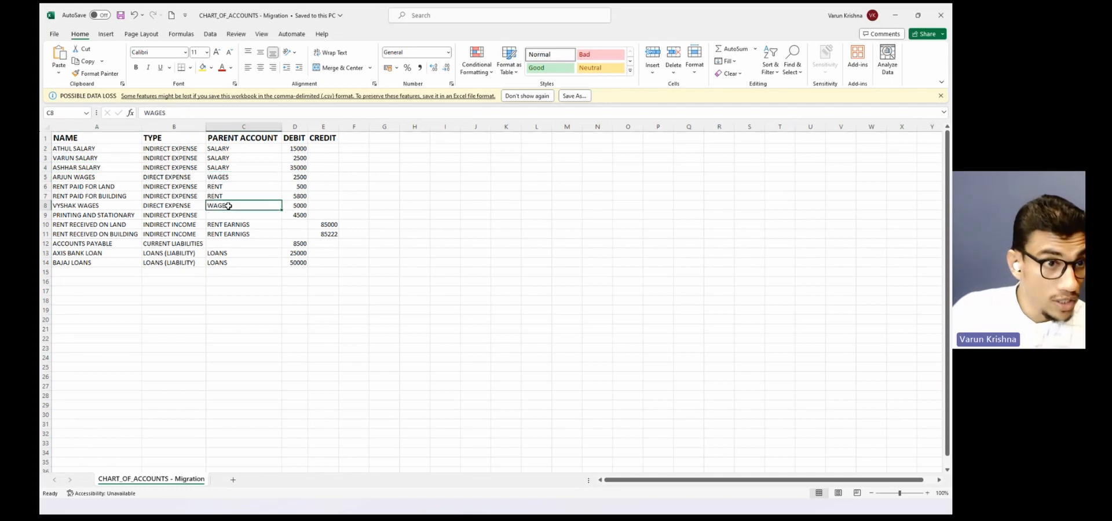
left_click(230, 187)
left_click(227, 198)
left_click(240, 225)
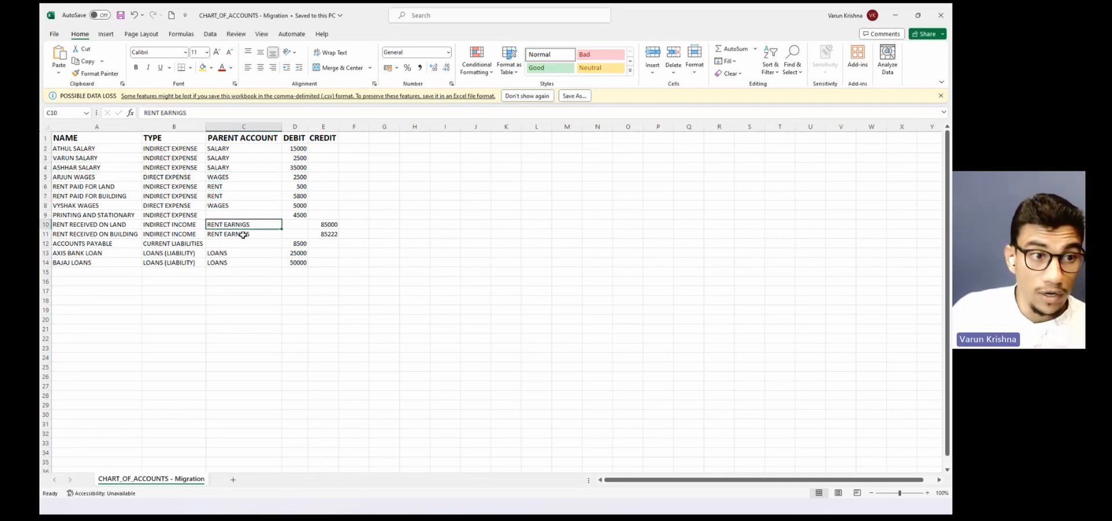
left_click(242, 234)
left_click(239, 255)
left_click(237, 263)
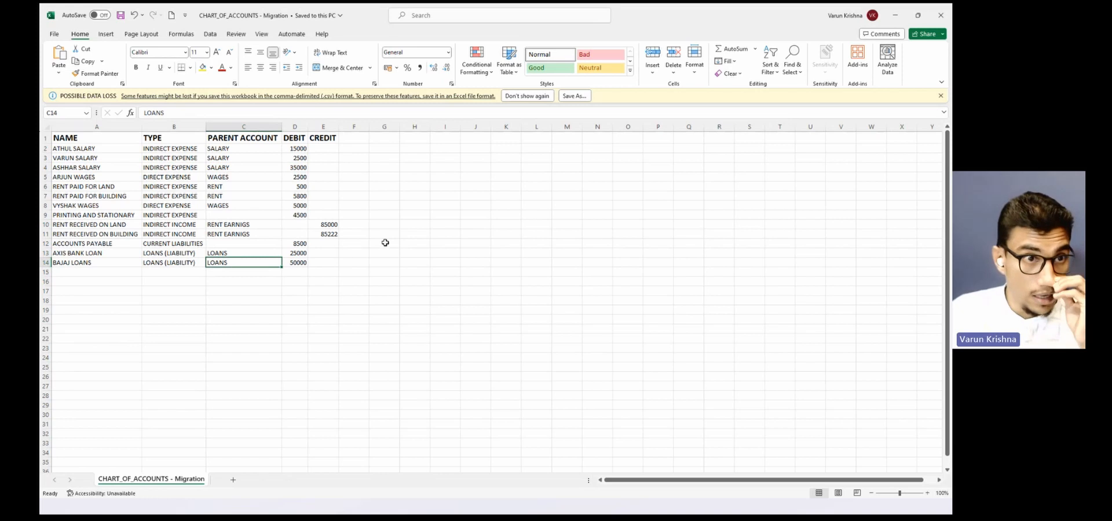
left_click(407, 251)
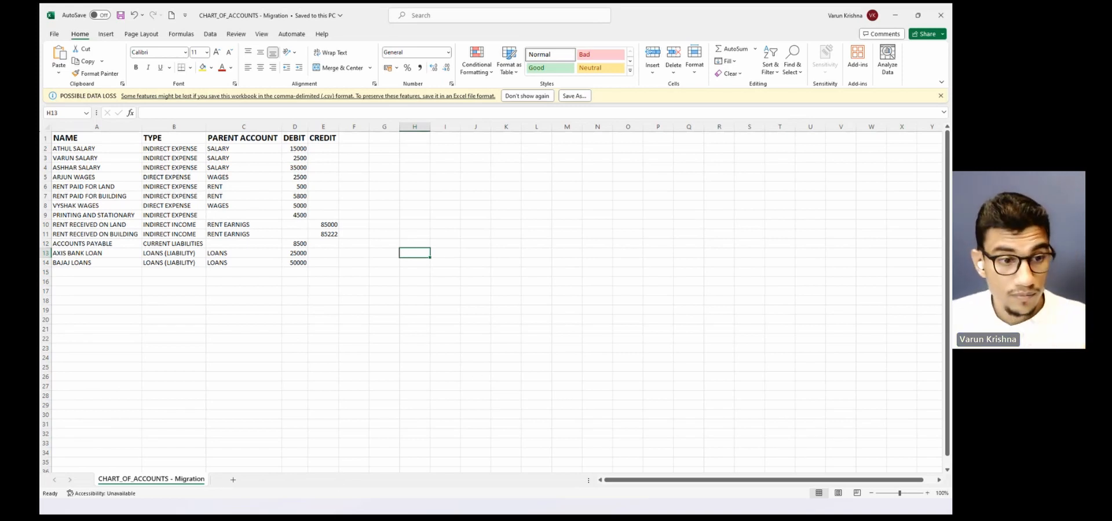
- Switch to the ABC Enterprise EalSuite account in the browser and open its Chart of Accounts in a new tab
key("alt+Tab")
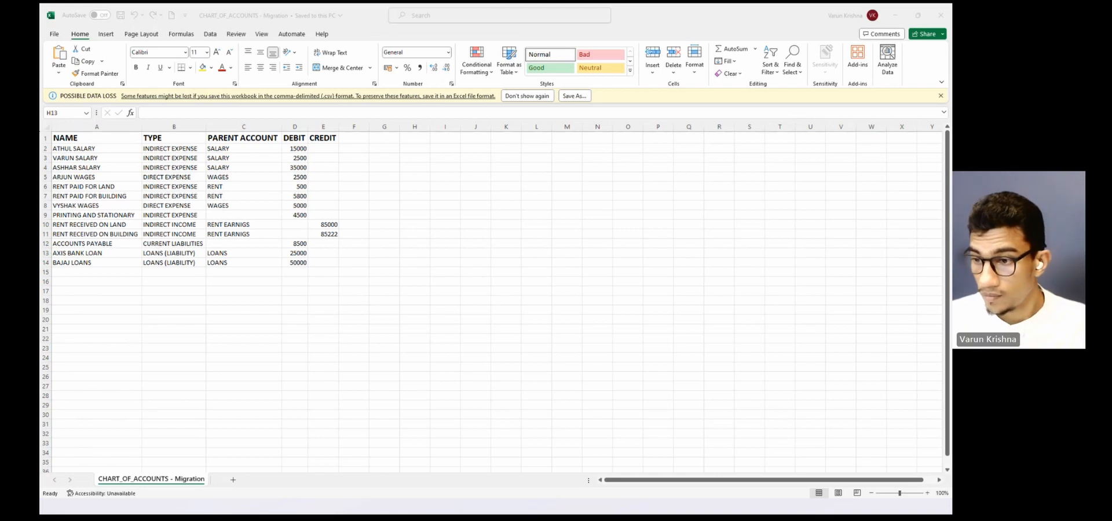
key("alt+Tab")
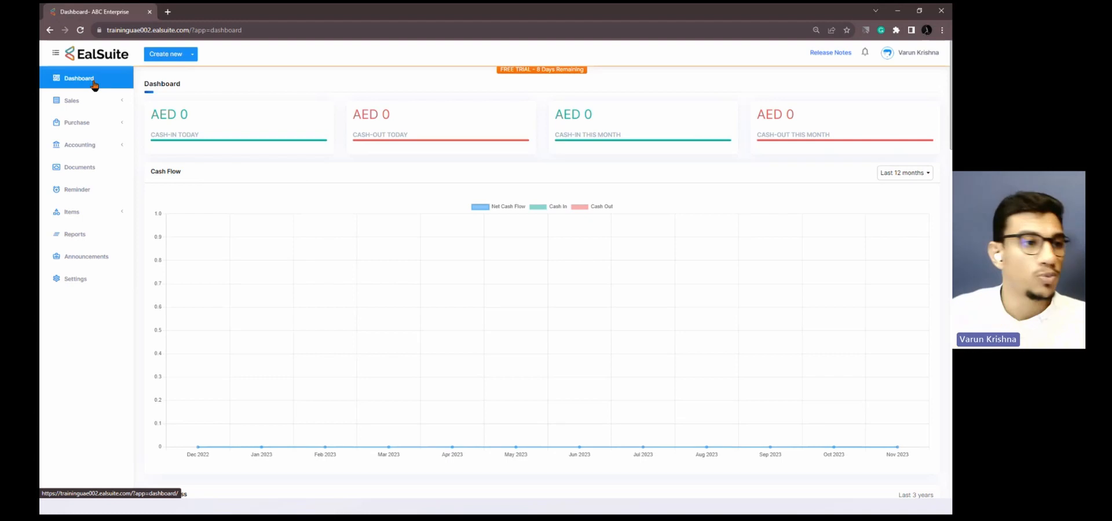
left_click(98, 145)
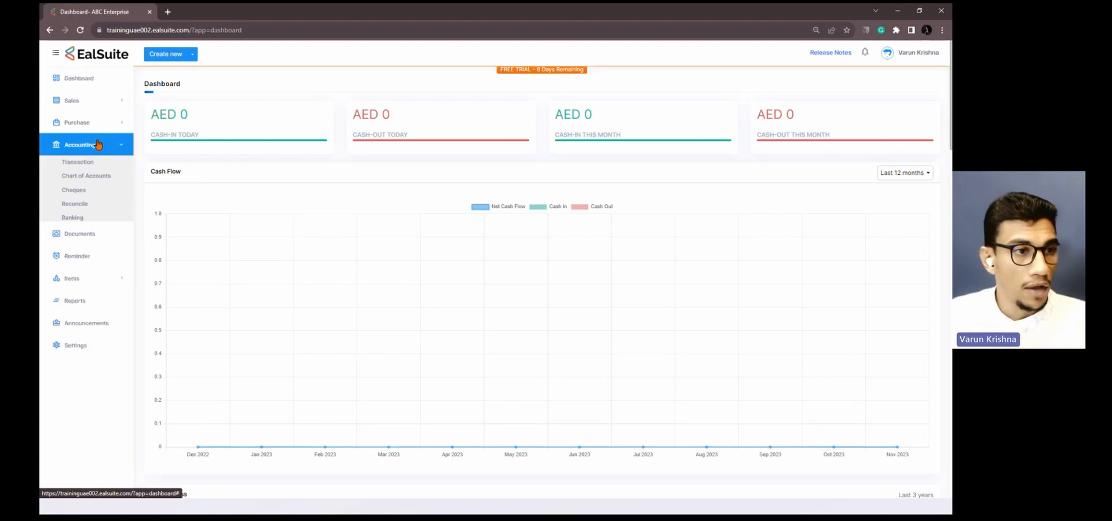
middle_click(97, 173)
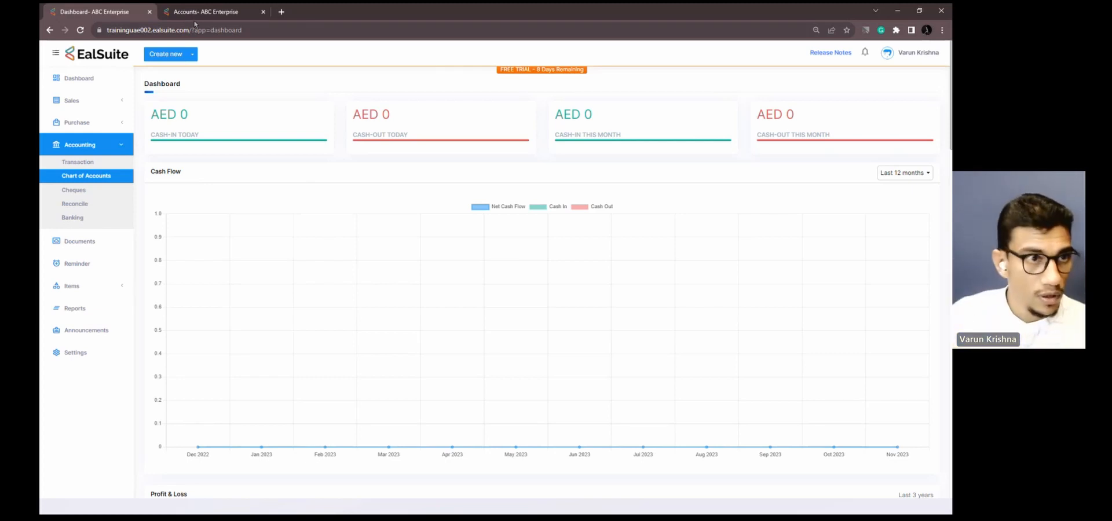
left_click(200, 12)
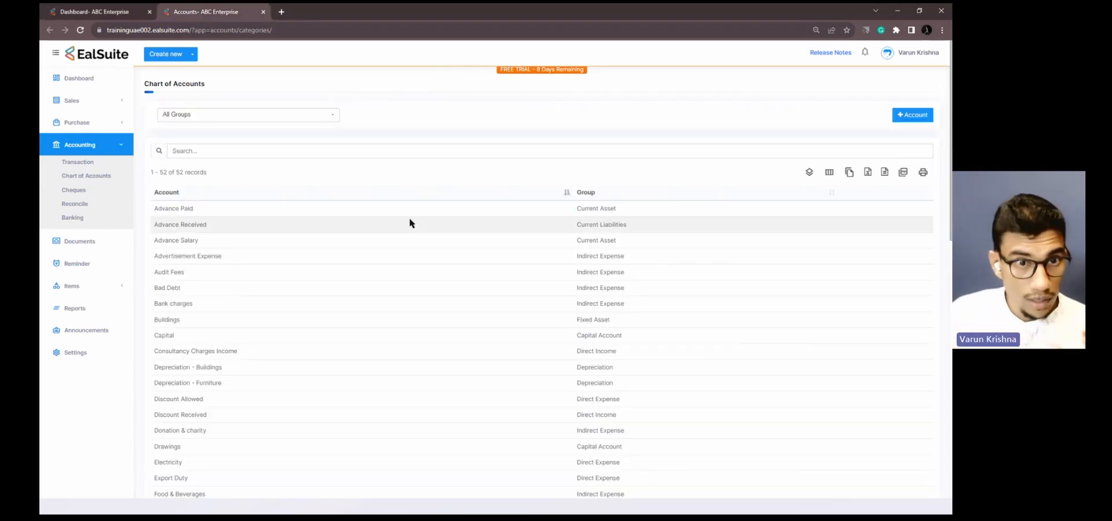
- Look through the full list of existing accounts and their groups in the Chart of Accounts
scroll(410, 223, "down", 2)
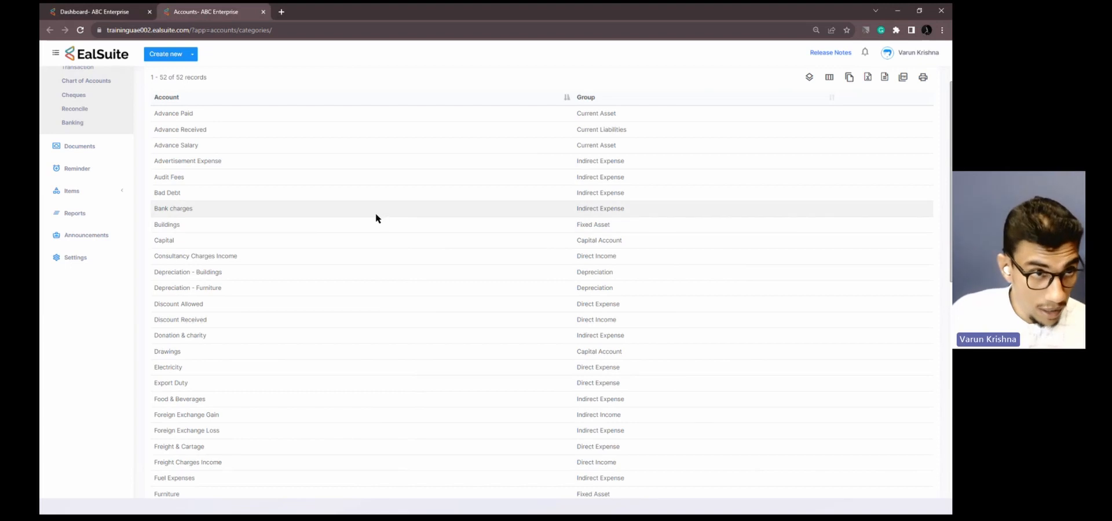
scroll(376, 218, "down", 9)
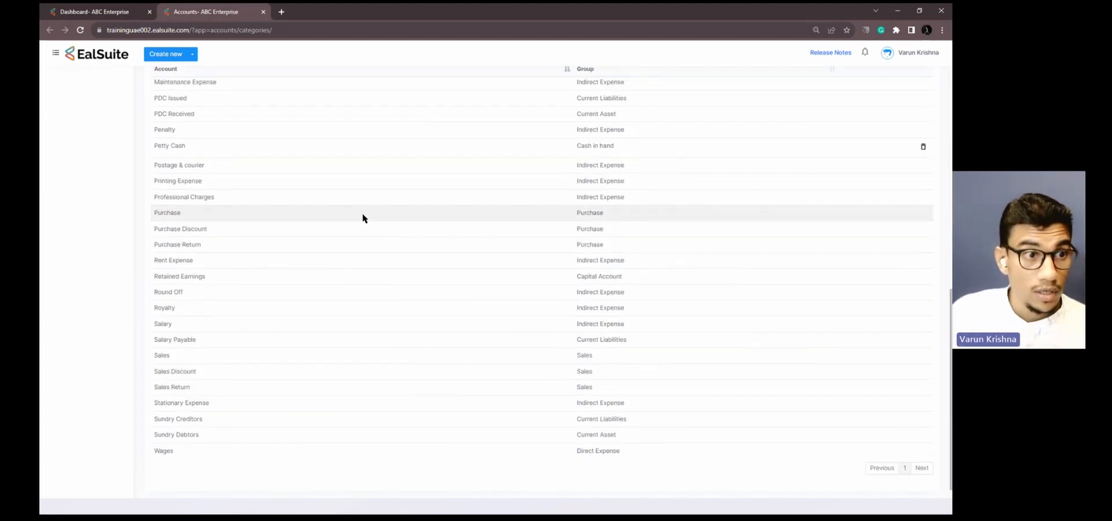
scroll(362, 218, "down", 1)
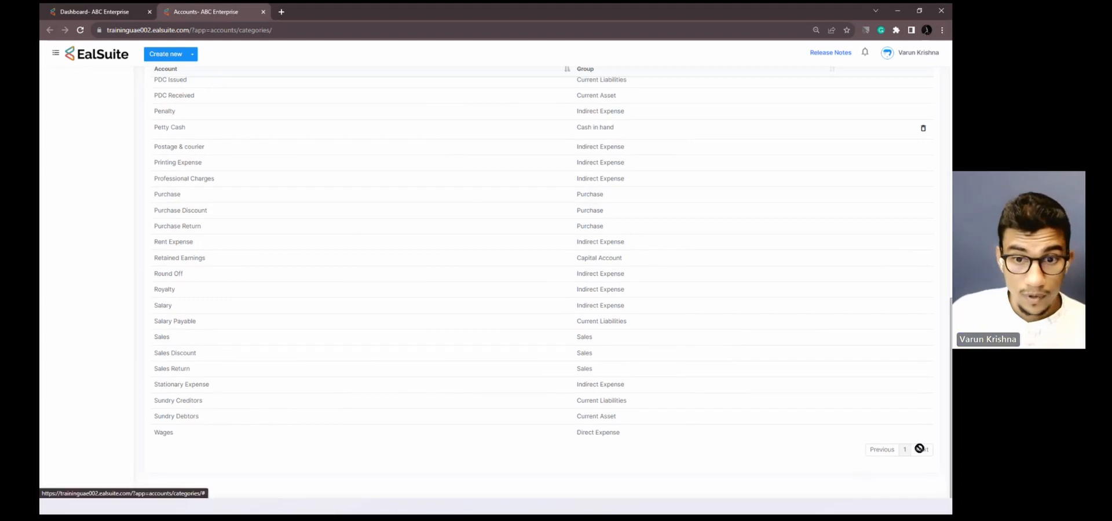
scroll(499, 327, "up", 10)
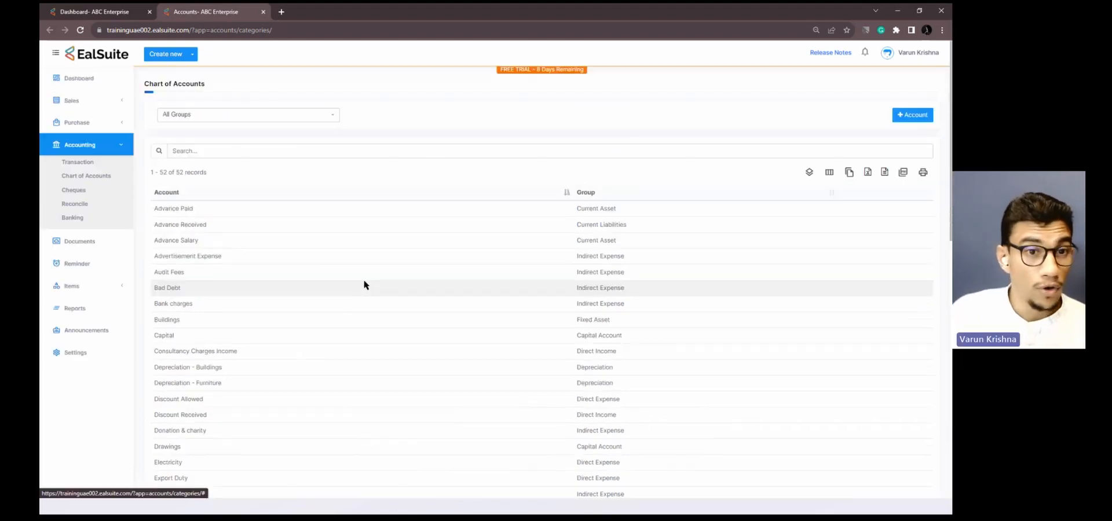
- Check the Banking page for existing cash accounts and view the Trial Balance report
left_click(92, 219)
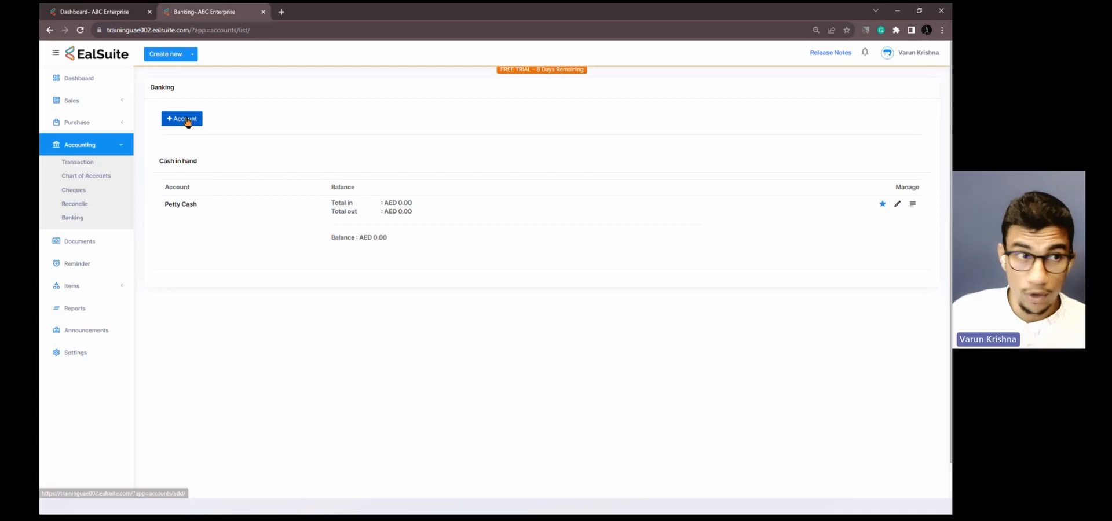
left_click(118, 145)
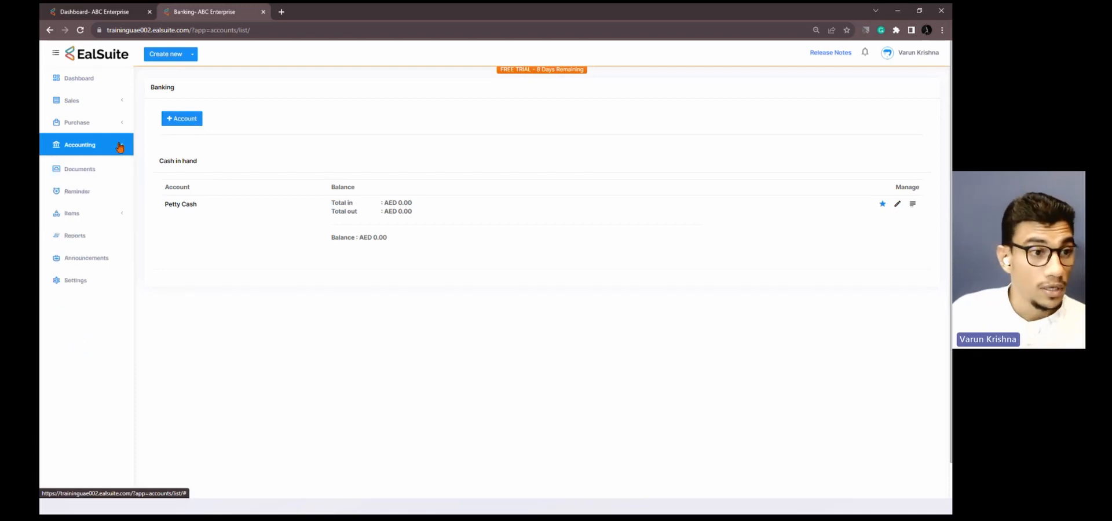
left_click(92, 242)
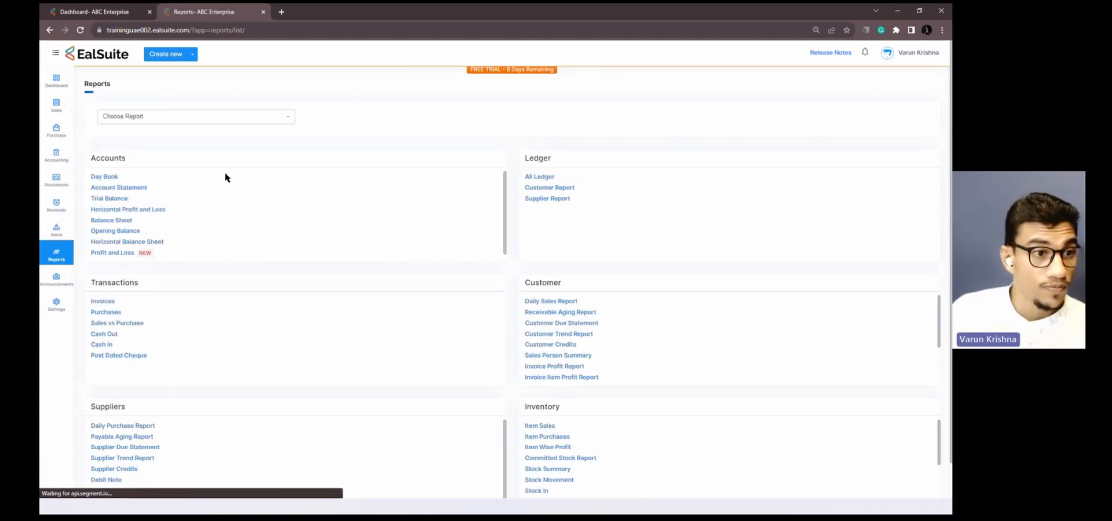
left_click(116, 200)
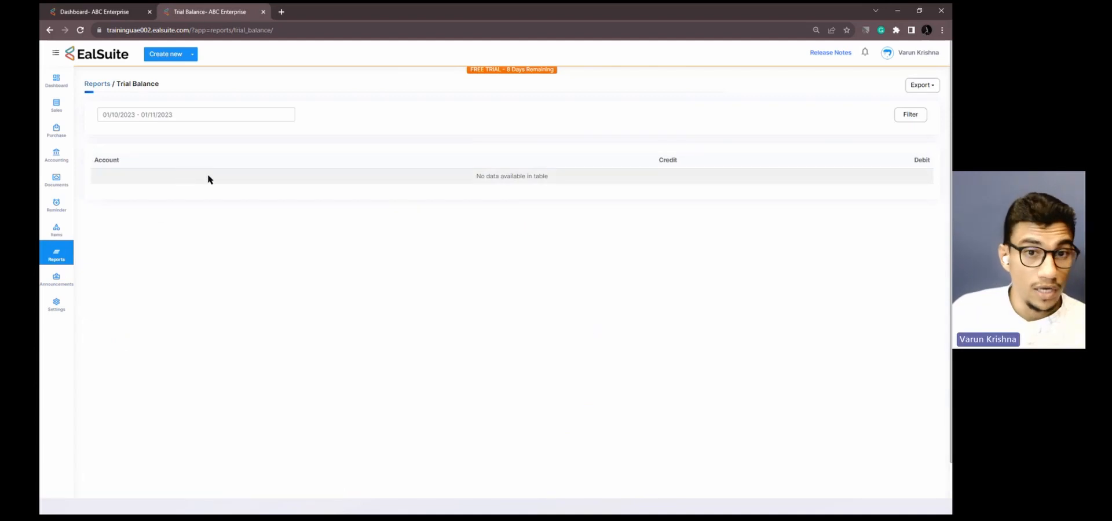
- Open the All Ledger report and look through its accounts, groups and amounts
left_click(90, 84)
left_click(546, 181)
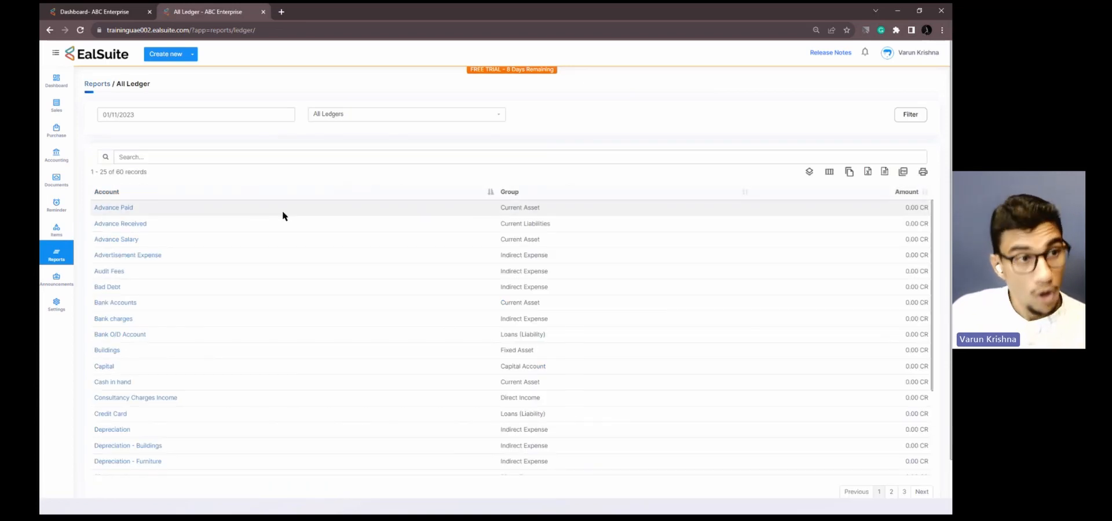
scroll(282, 214, "down", 3)
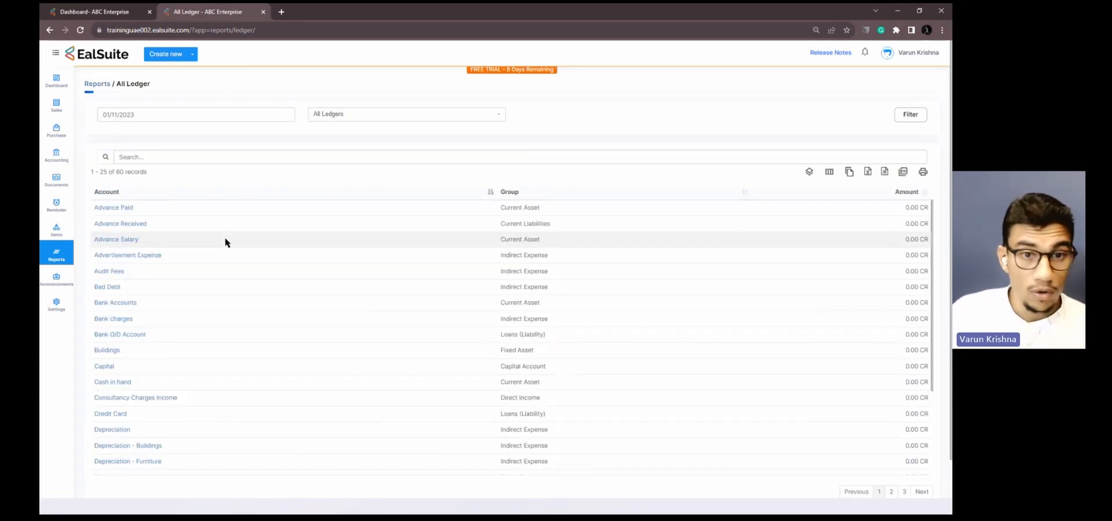
scroll(237, 243, "down", 1)
scroll(827, 258, "up", 5)
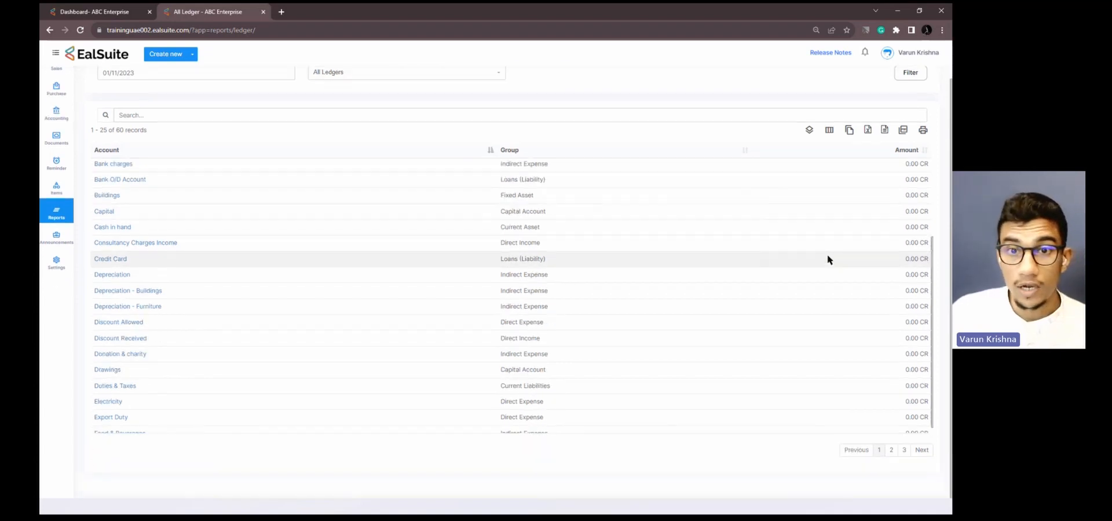
scroll(890, 290, "down", 3)
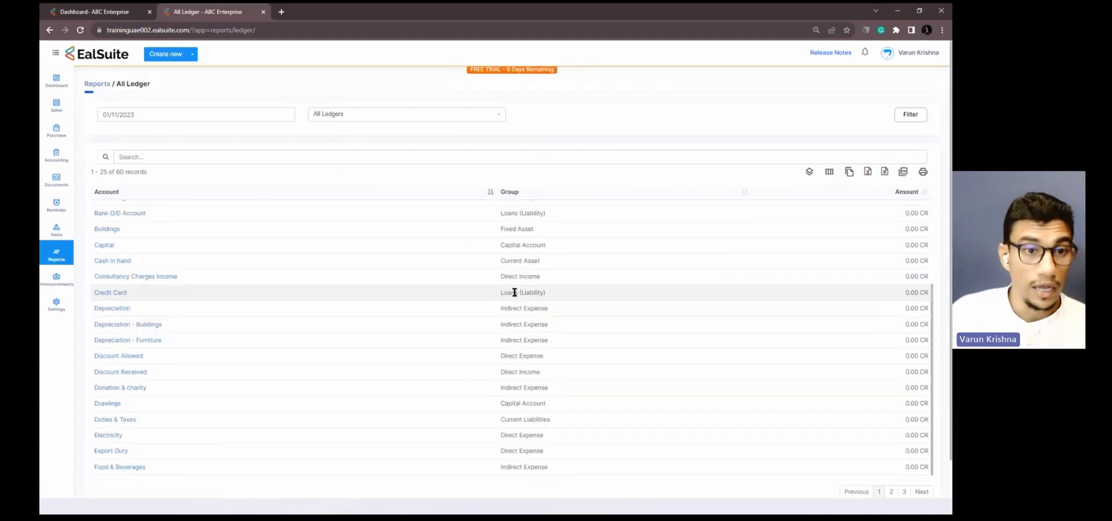
- Filter the All Ledger report to the Capital Account group
left_click(345, 115)
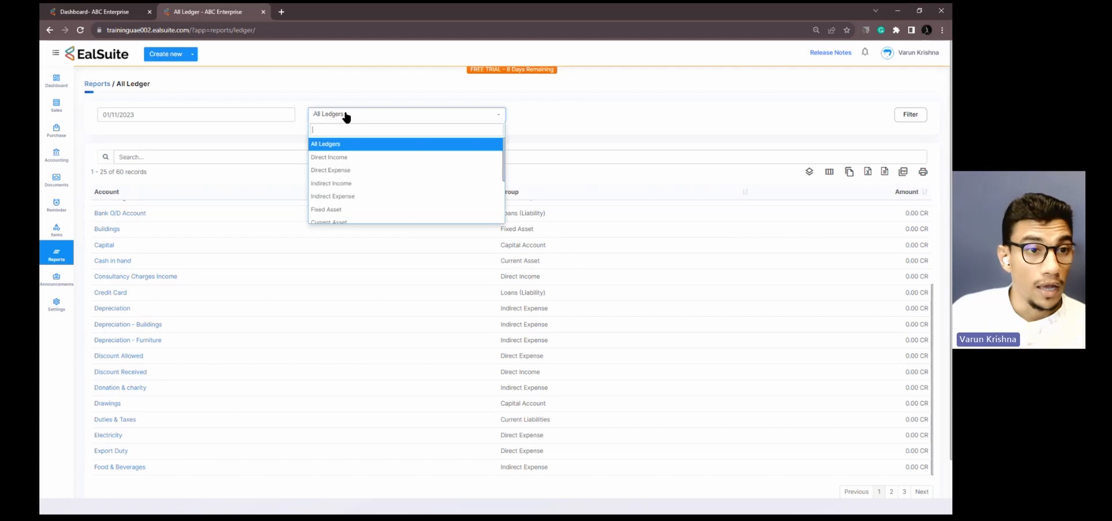
scroll(346, 174, "down", 2)
left_click(346, 177)
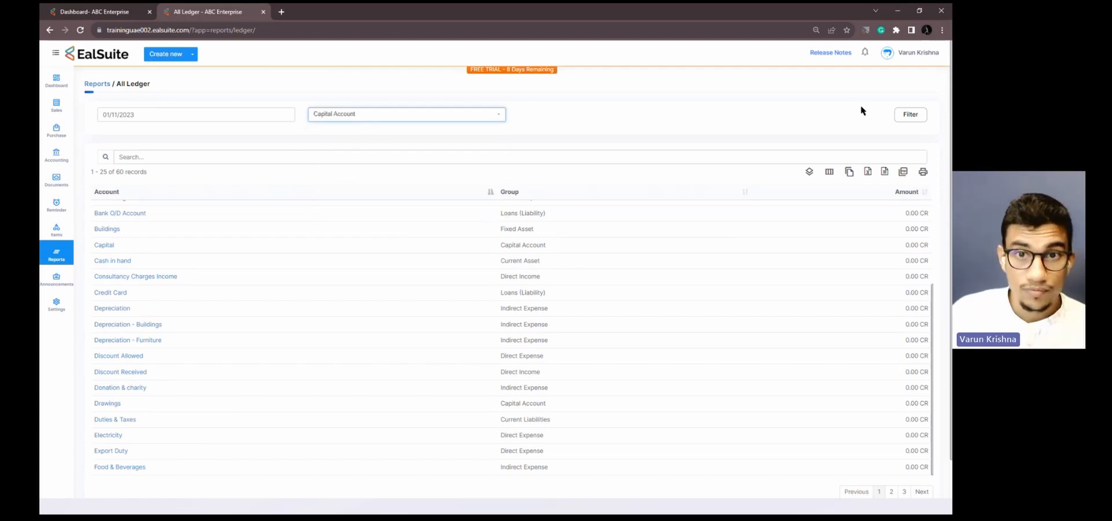
left_click(909, 114)
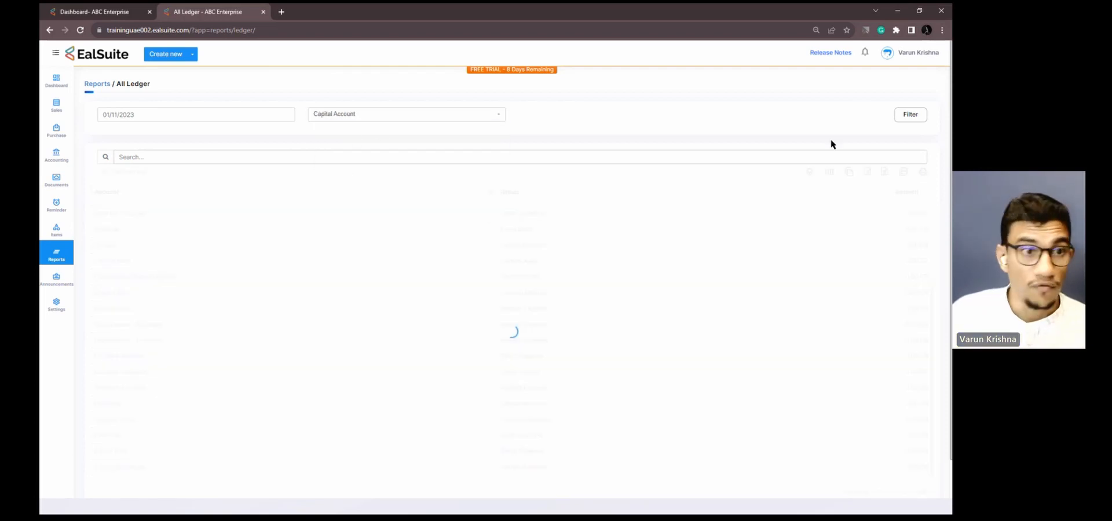
- View the Opening Balance page in the Migration section of the settings
left_click(57, 80)
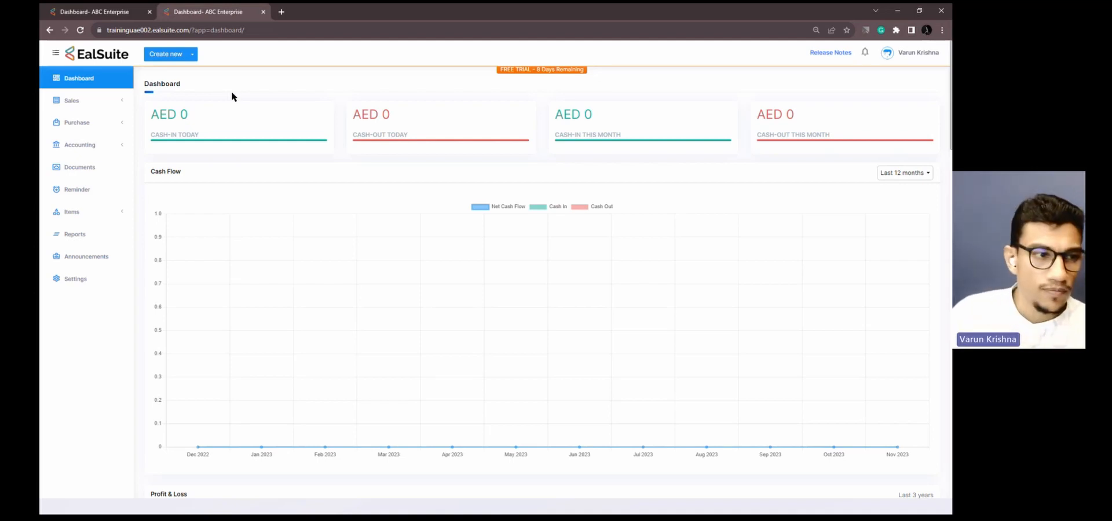
left_click(107, 282)
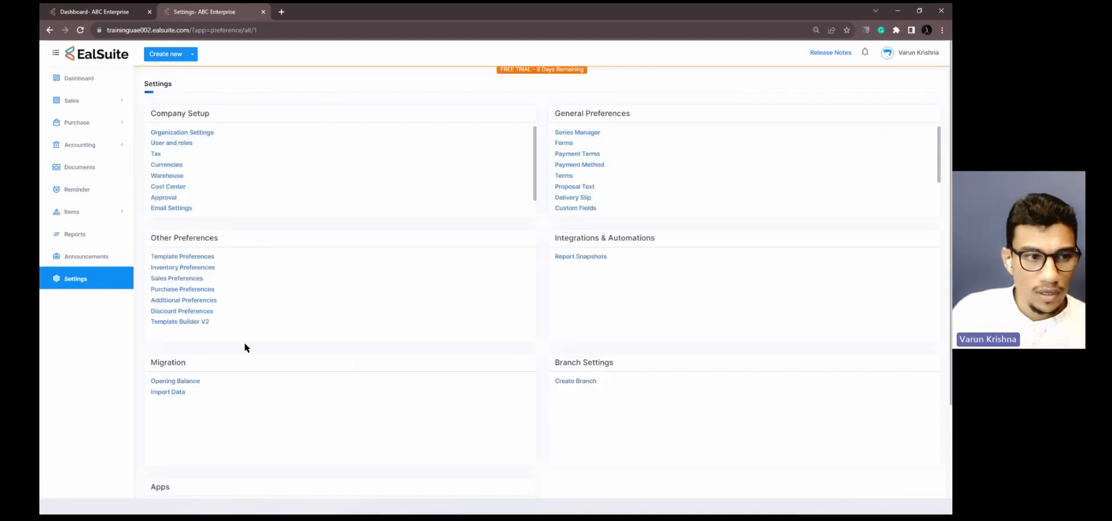
left_click(179, 382)
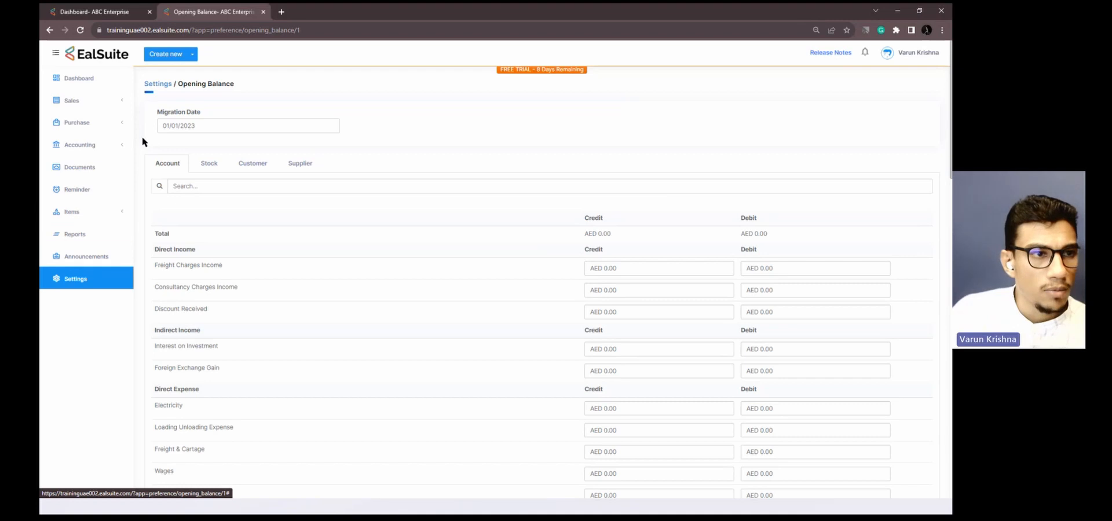
- Open Import Data in the Migration settings and set the import category to Chart of Accounts
left_click(155, 87)
scroll(226, 272, "down", 3)
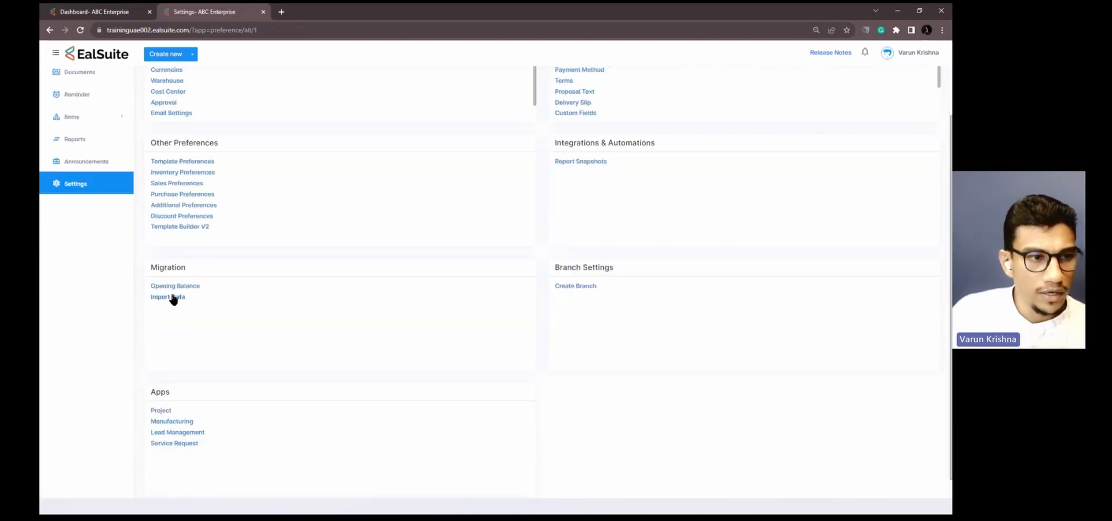
left_click(172, 298)
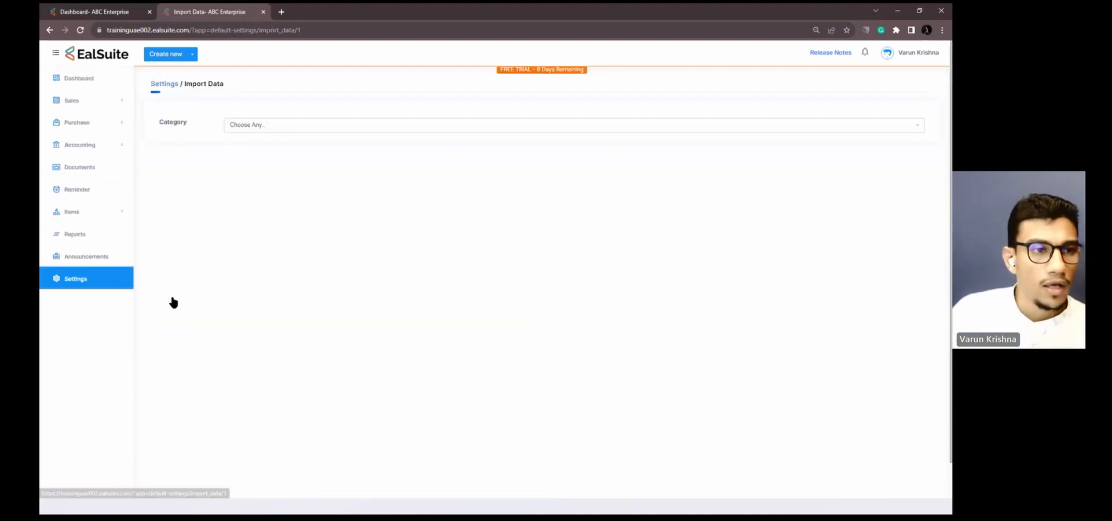
left_click(279, 127)
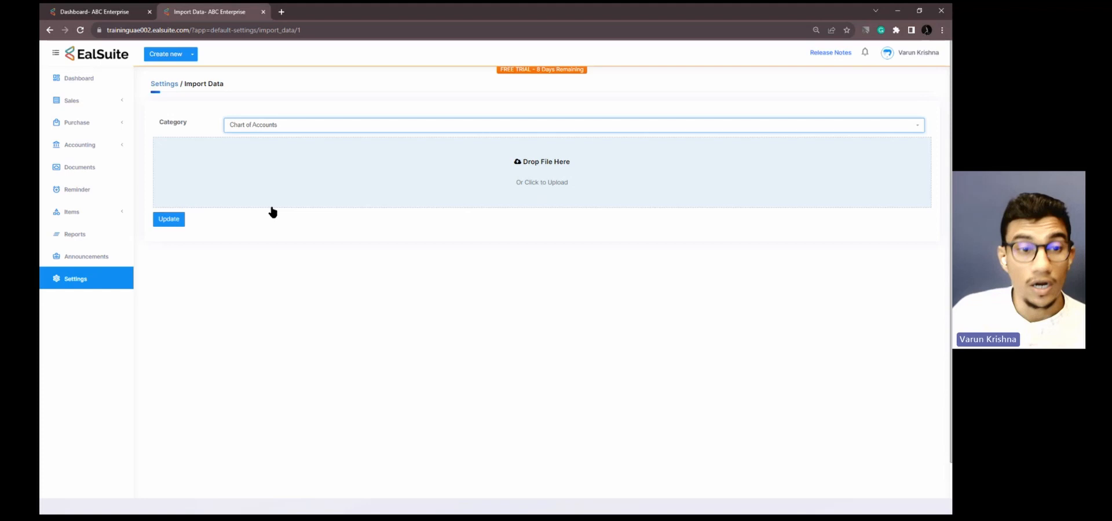
- Upload the file CHART_OF_ACCOUNTS - Migration from the Migration - Webinar folder in Downloads and continue to field mapping
left_click(473, 162)
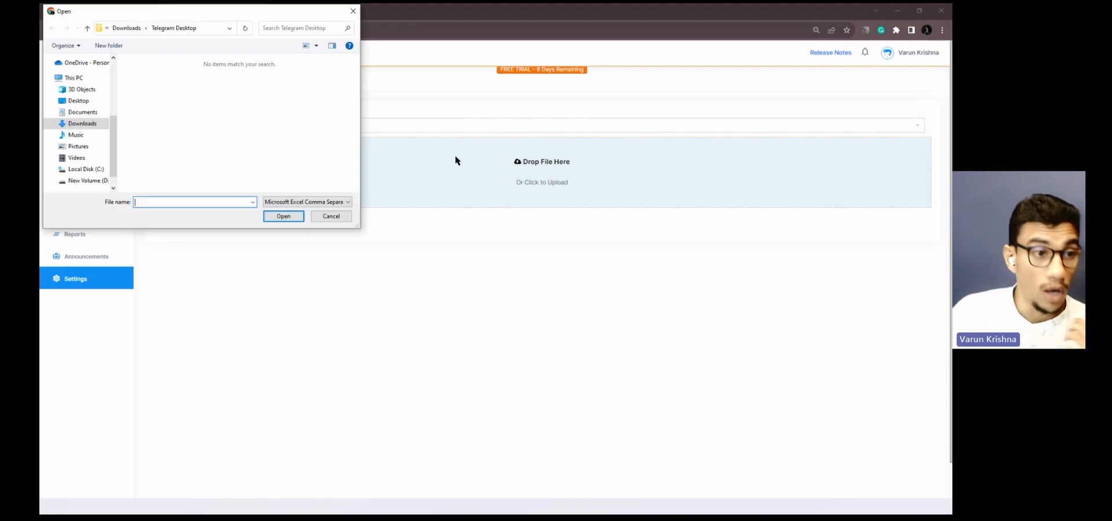
left_click(90, 123)
double_click(148, 116)
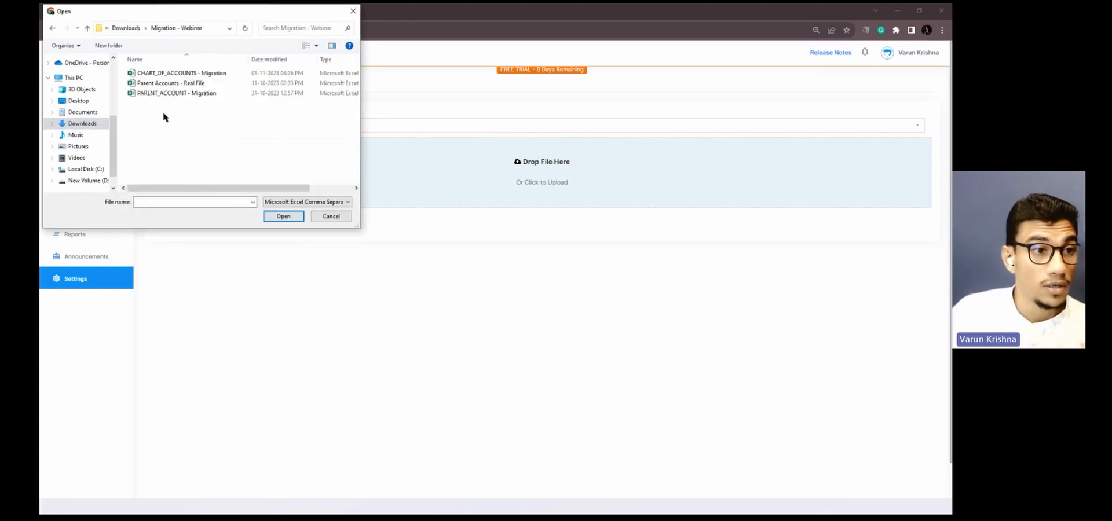
left_click(178, 74)
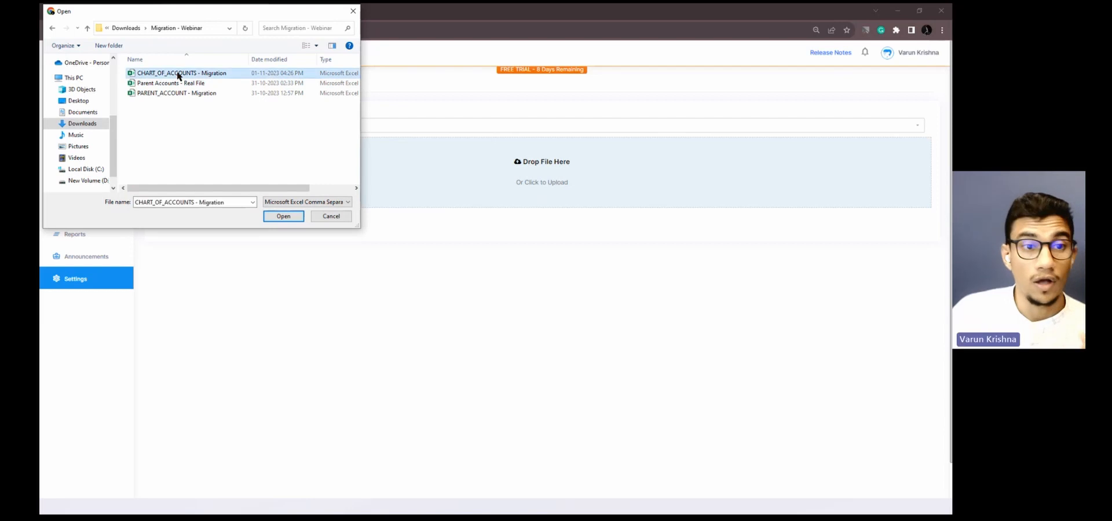
left_click(283, 217)
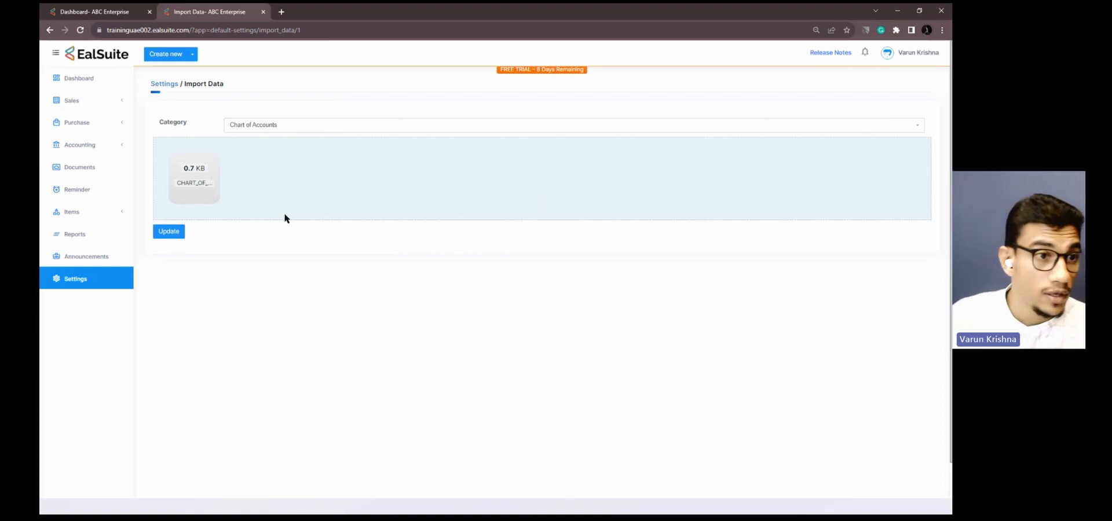
left_click(177, 231)
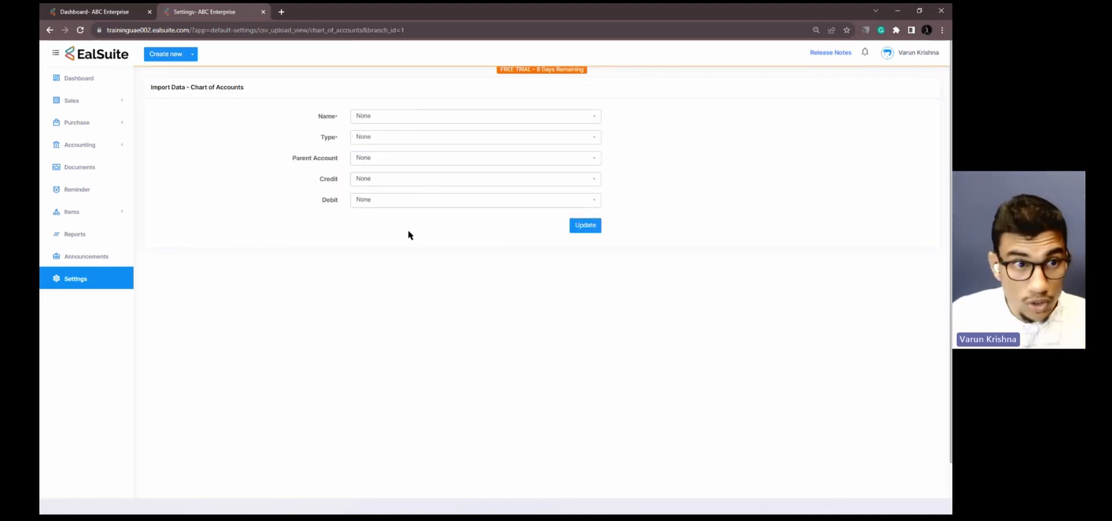
- Map Name, Type, Parent Account, Credit and Debit to the matching NAME, TYPE, PARENT ACCOUNT, CREDIT and DEBIT columns and load the import preview
left_click(373, 117)
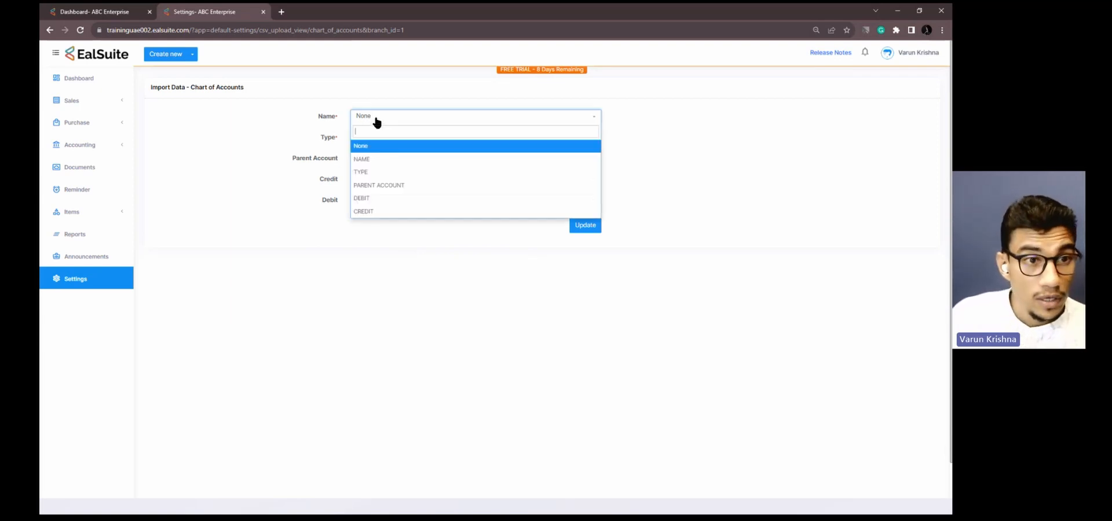
left_click(375, 157)
left_click(377, 139)
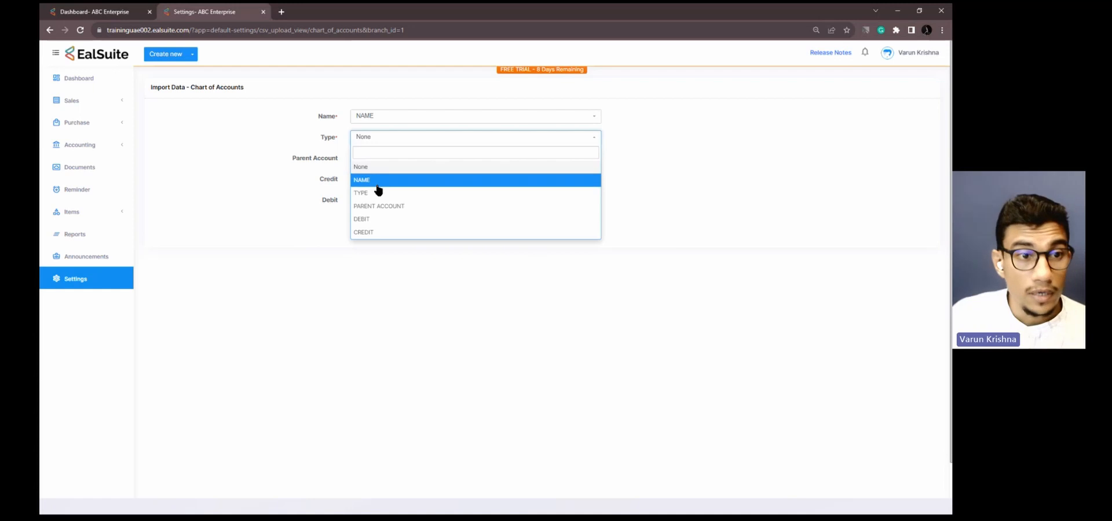
left_click(377, 191)
left_click(376, 159)
left_click(379, 227)
left_click(380, 179)
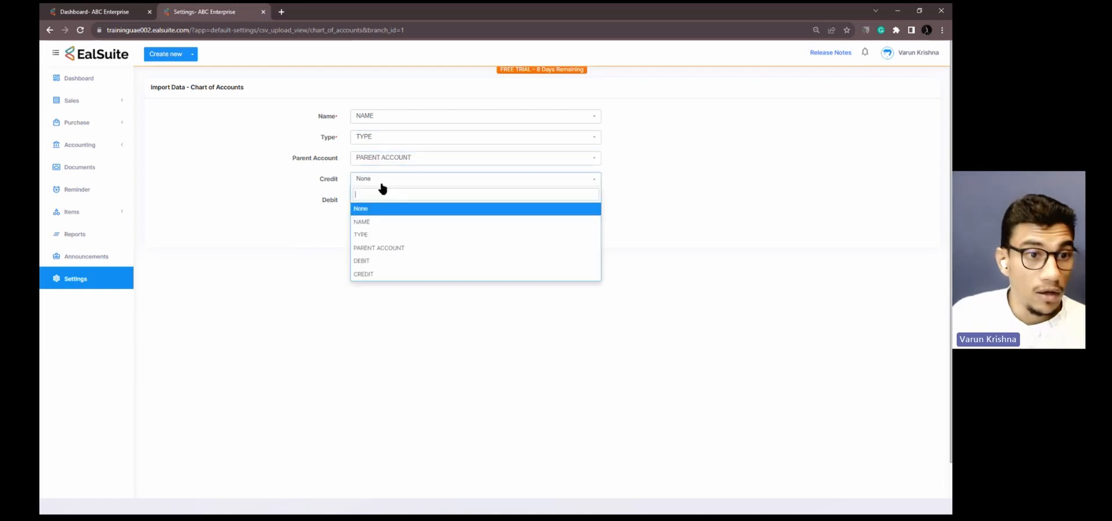
left_click(381, 272)
left_click(387, 202)
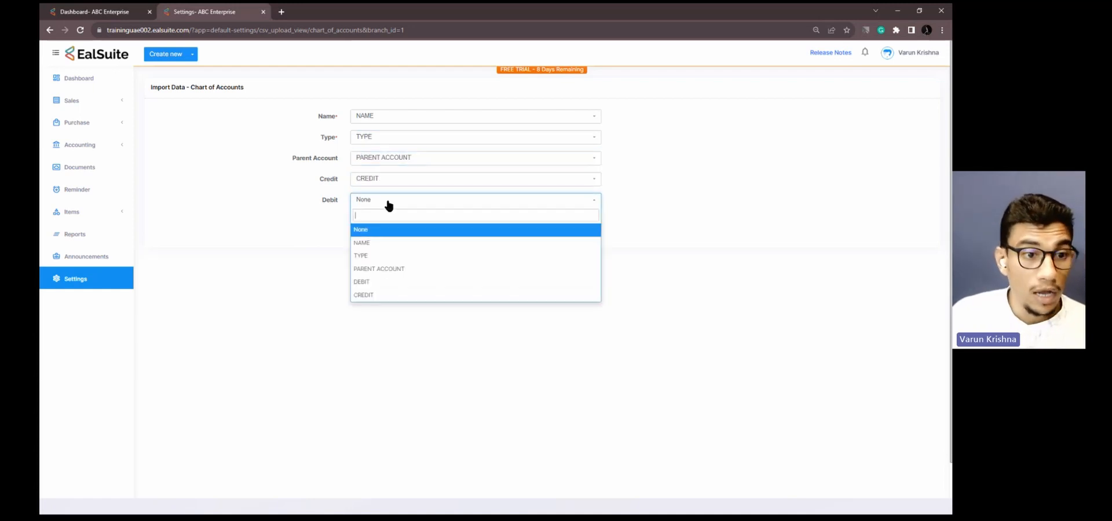
left_click(380, 280)
left_click(580, 227)
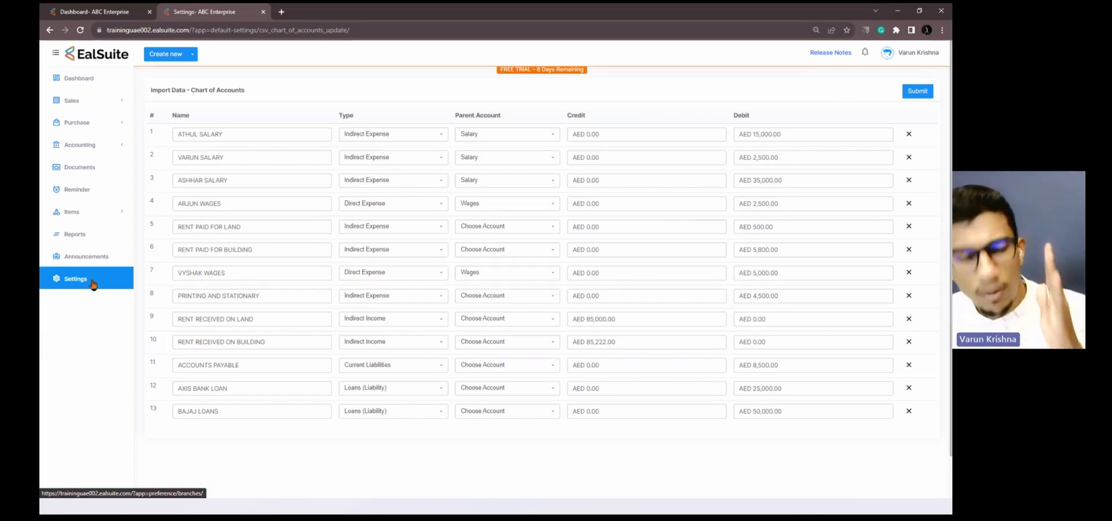
- Duplicate the import preview in a new browser tab, resubmit its form data, and open the Settings page there
right_click(206, 14)
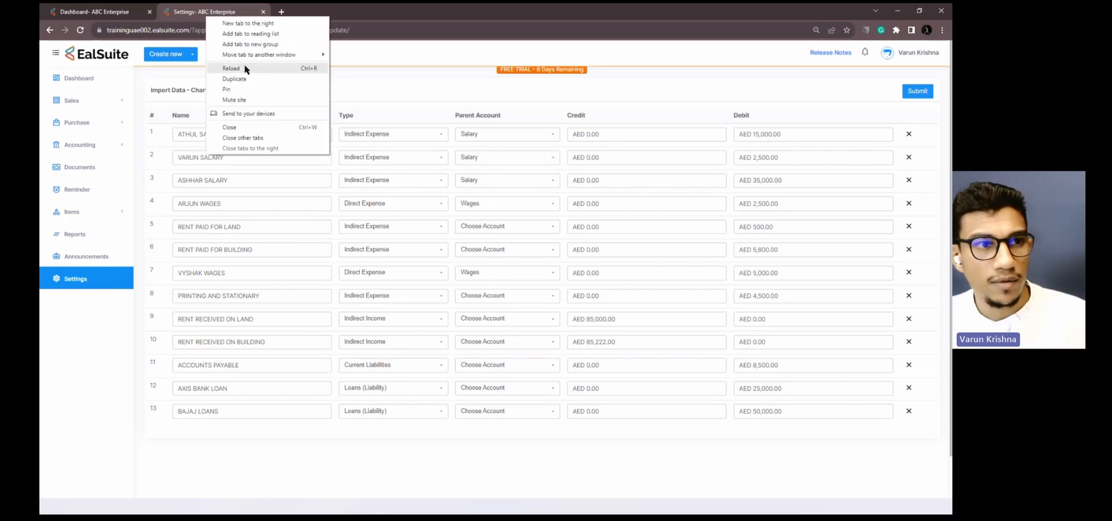
left_click(234, 78)
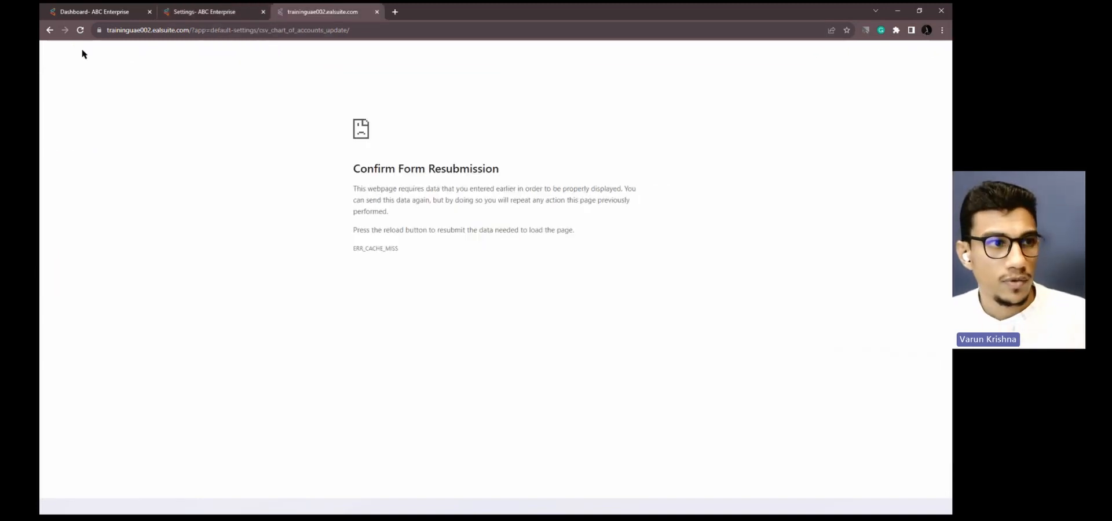
left_click(80, 29)
left_click(531, 103)
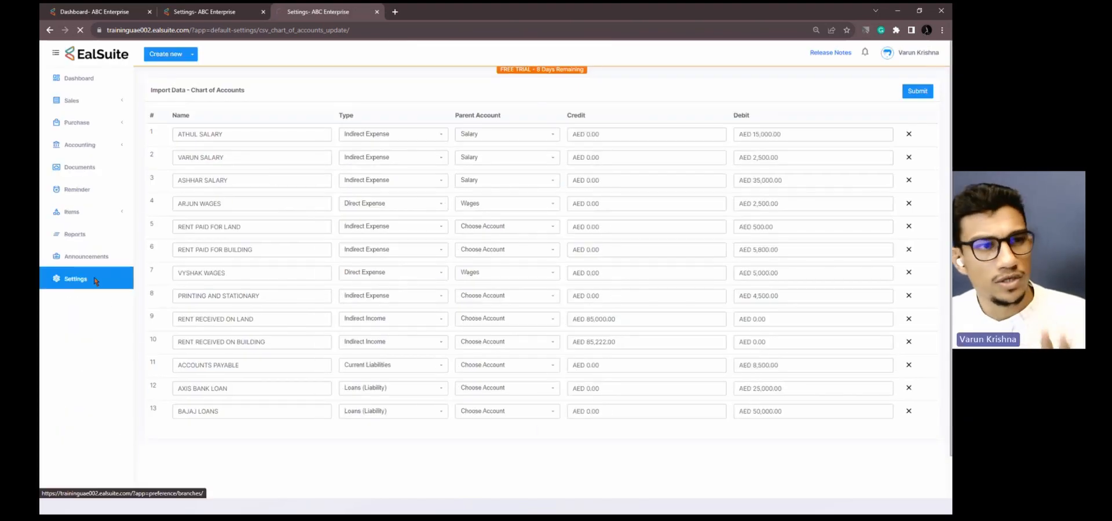
left_click(95, 282)
scroll(180, 301, "down", 2)
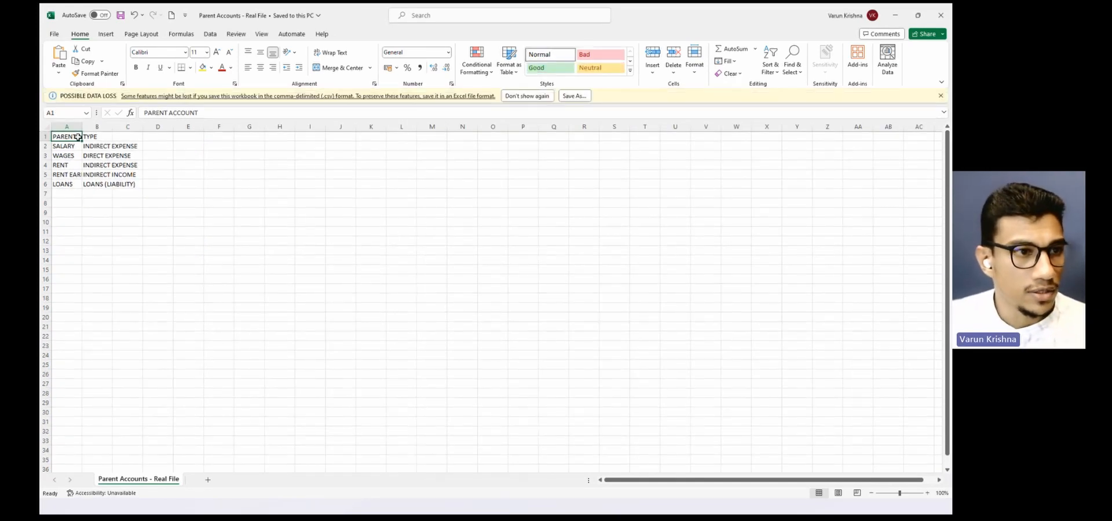
- In the Parent Accounts - Real File sheet in Excel, make the PARENT ACCOUNT and TYPE headers bold at font size 14
left_click_drag(72, 137, 99, 137)
left_click(136, 67)
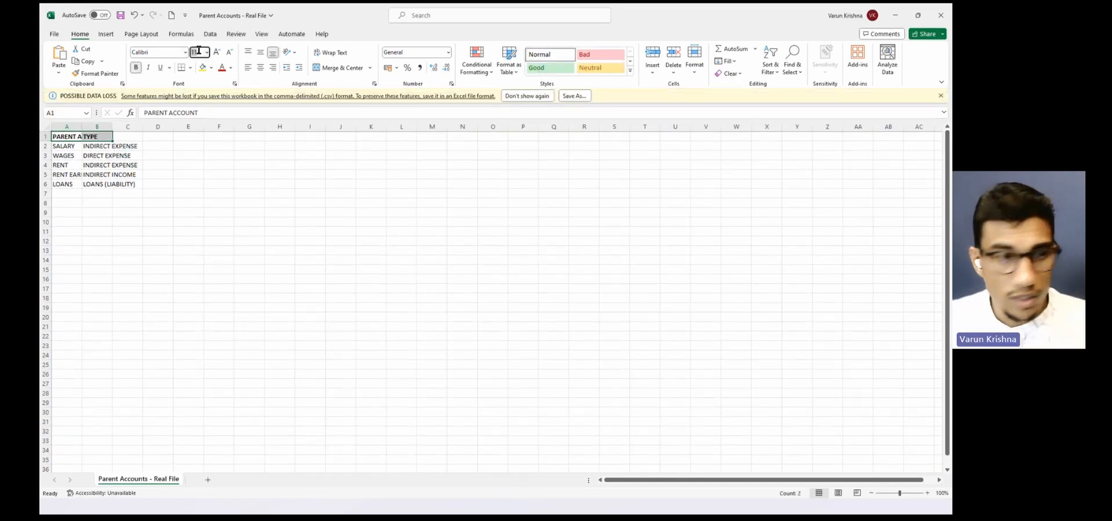
type("14")
key("Return")
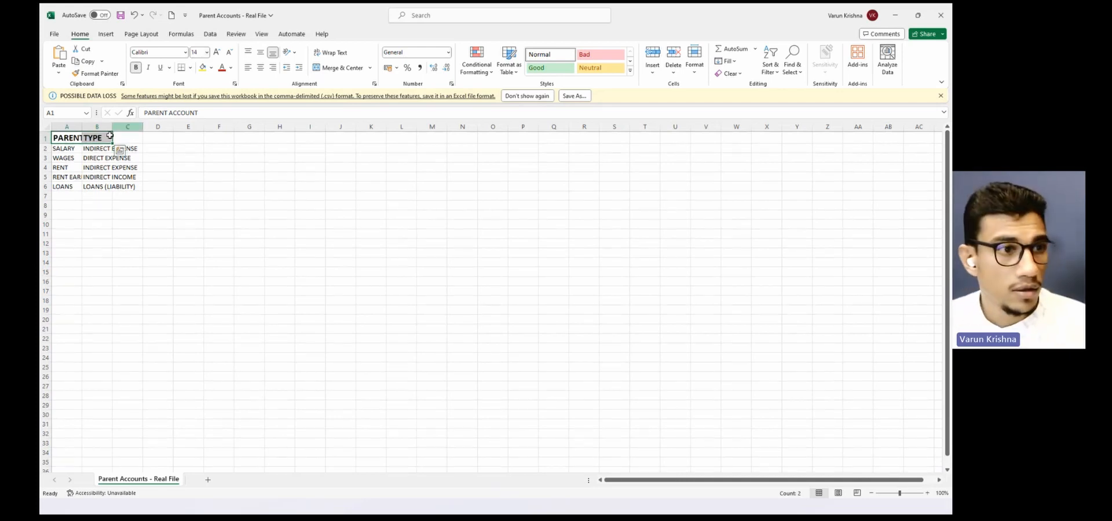
- Autofit all column widths of the parent accounts sheet to their contents and save the file
left_click(47, 127)
double_click(82, 127)
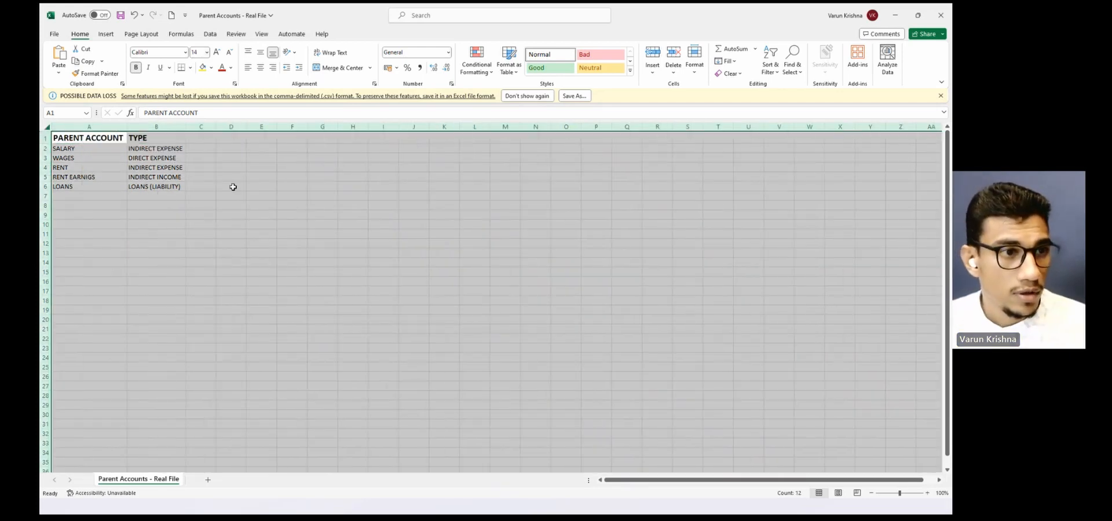
left_click(230, 187)
left_click(120, 15)
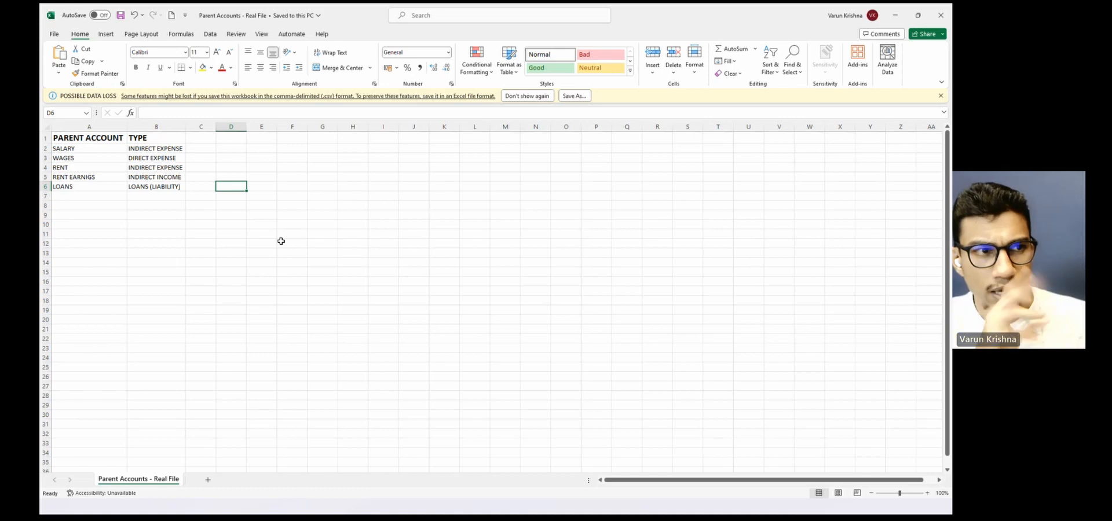
- Save the parent accounts sheet, switch to EalSuite in the browser, and upload Parent Accounts - Real File as a Chart of Accounts data import
left_click(120, 15)
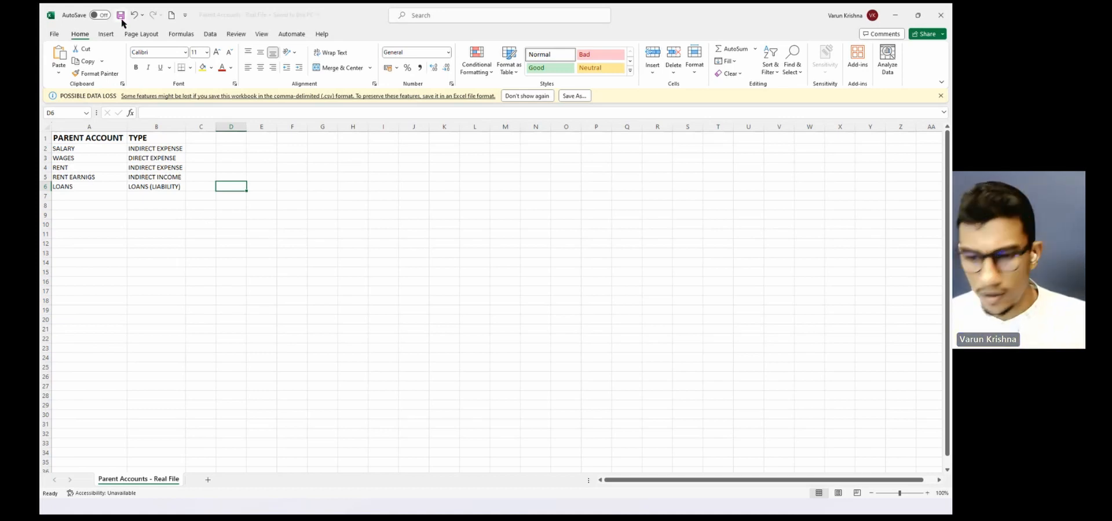
key("alt+Tab")
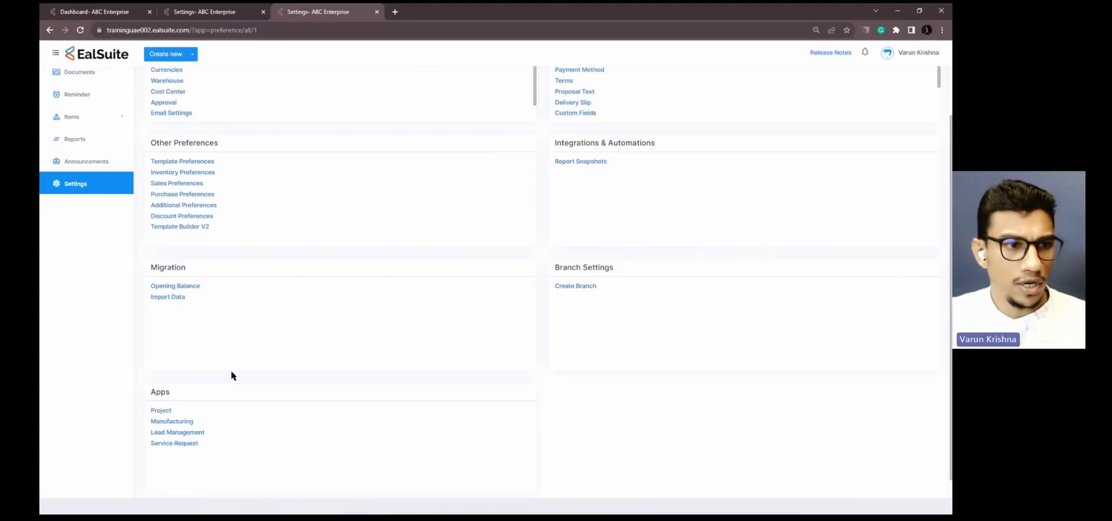
left_click(170, 298)
left_click(246, 125)
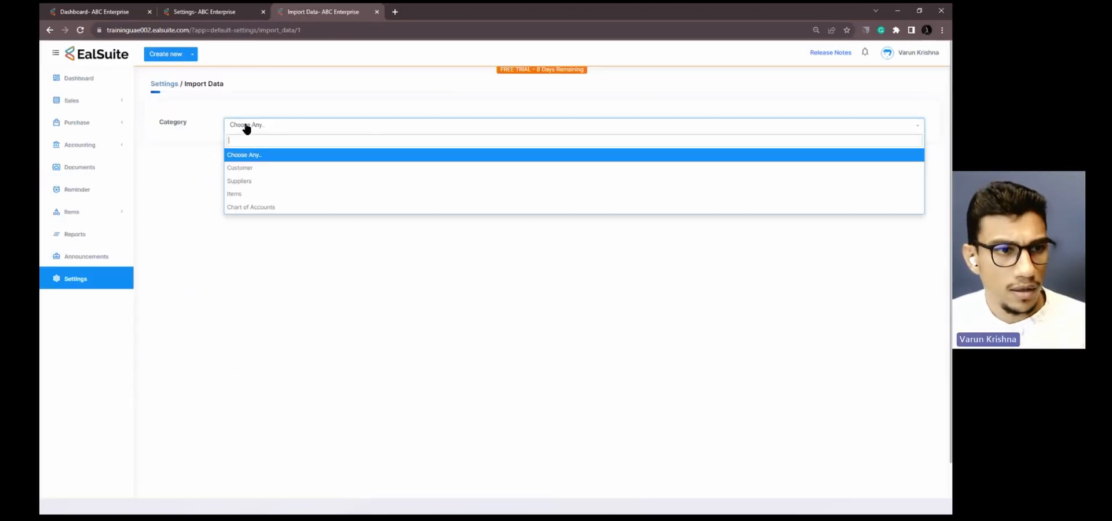
left_click(259, 208)
left_click(472, 169)
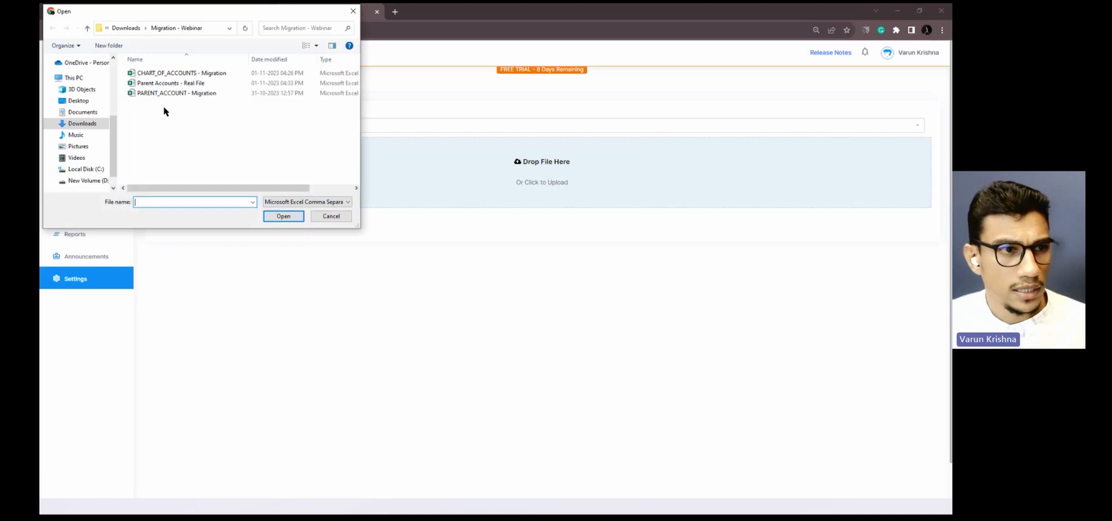
left_click(161, 84)
left_click(298, 218)
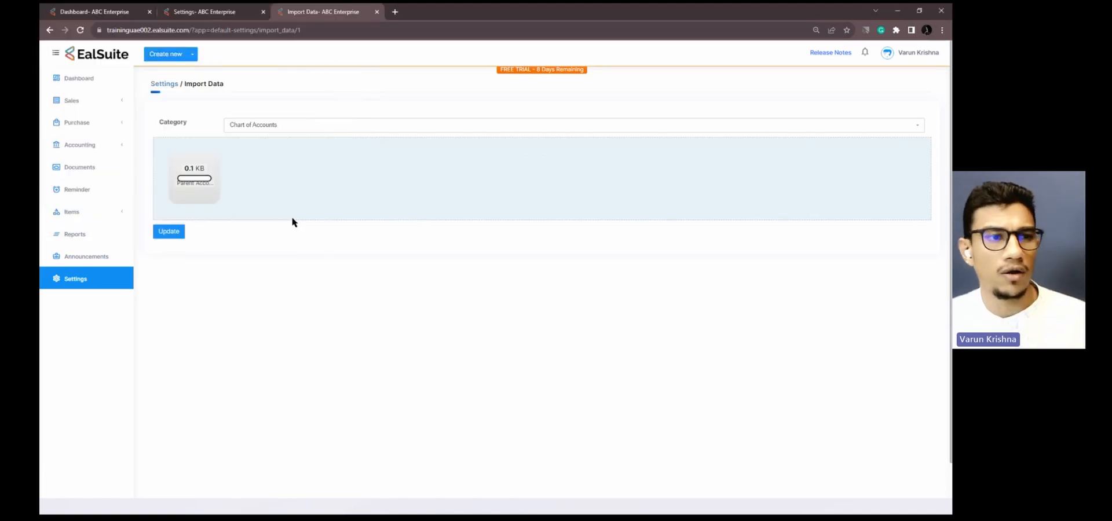
left_click(174, 234)
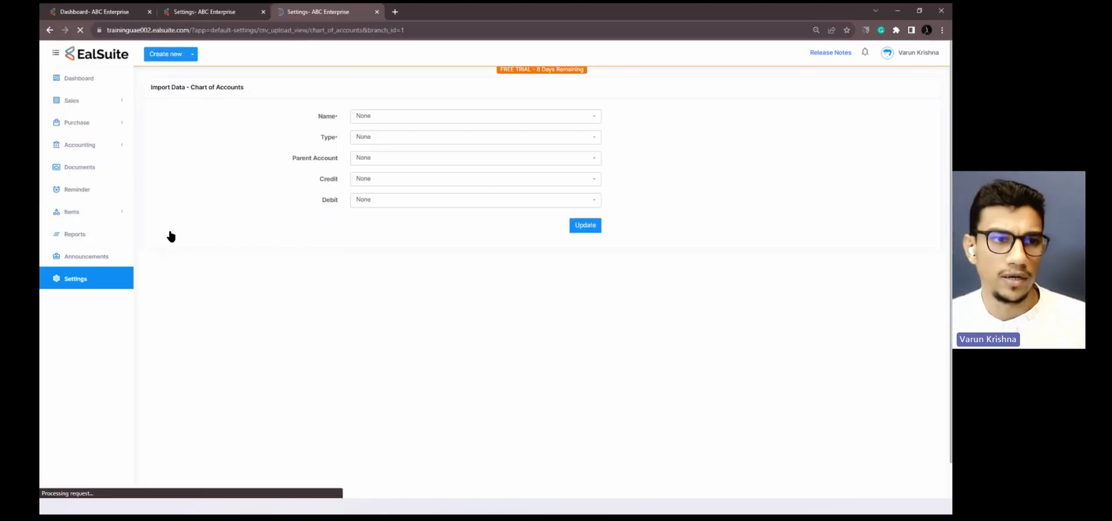
- Map Name to the PARENT ACCOUNT column and Type to the TYPE column, and load the import preview
left_click(360, 119)
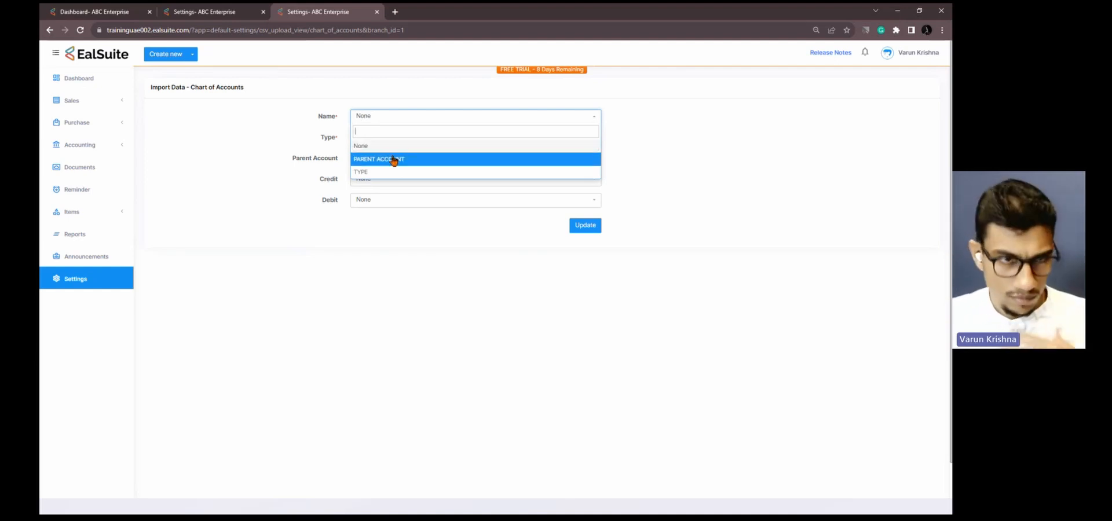
left_click(394, 159)
left_click(383, 139)
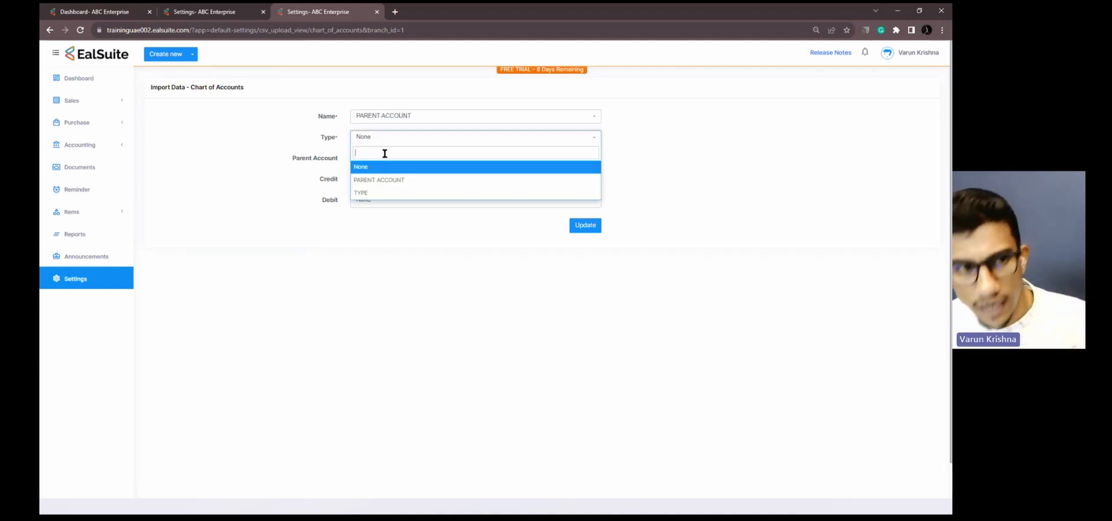
left_click(362, 192)
left_click(586, 226)
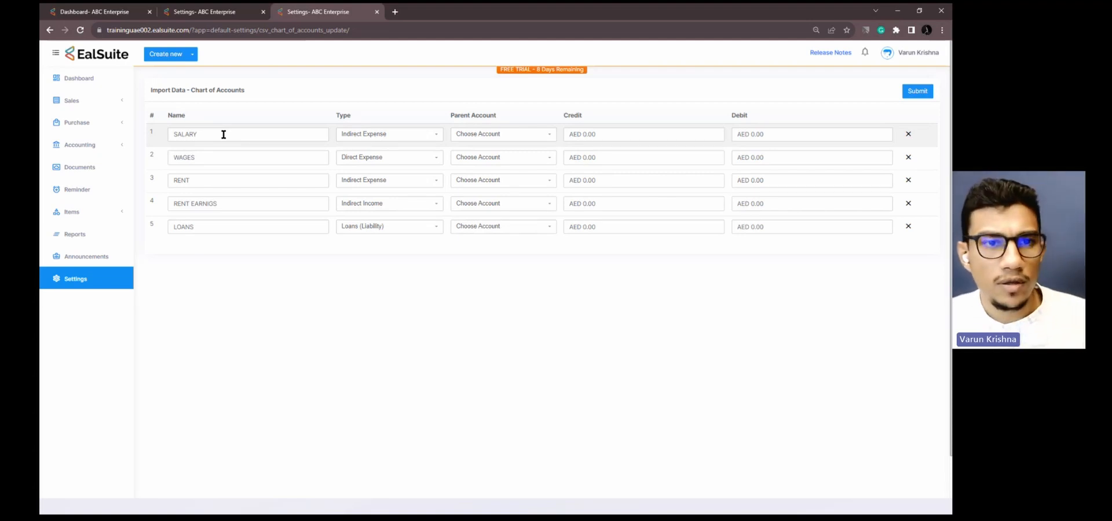
- Remove the already existing SALARY and WAGES rows from the import preview and submit the RENT, RENT EARNIGS and LOANS accounts
left_click(918, 91)
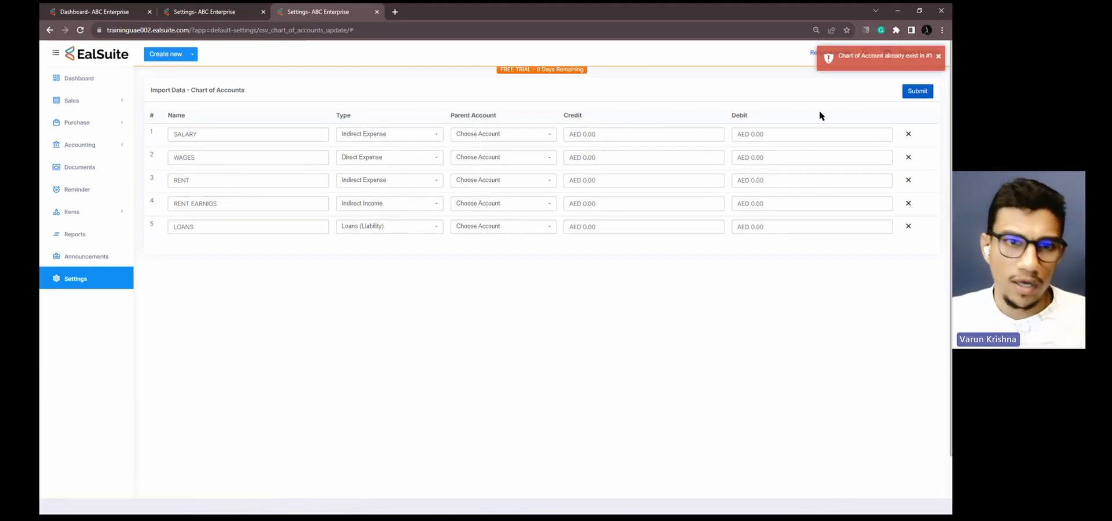
left_click(912, 139)
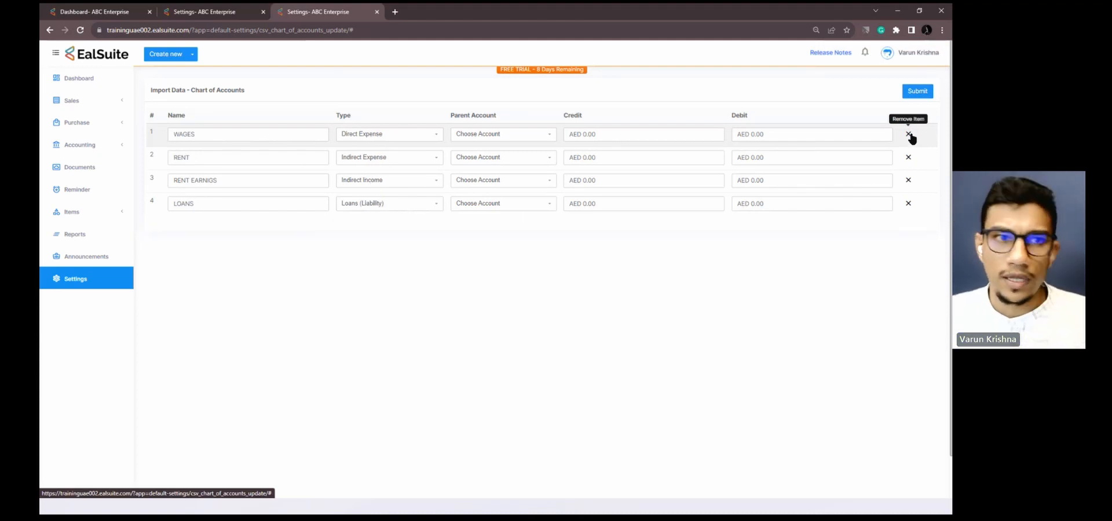
left_click(918, 91)
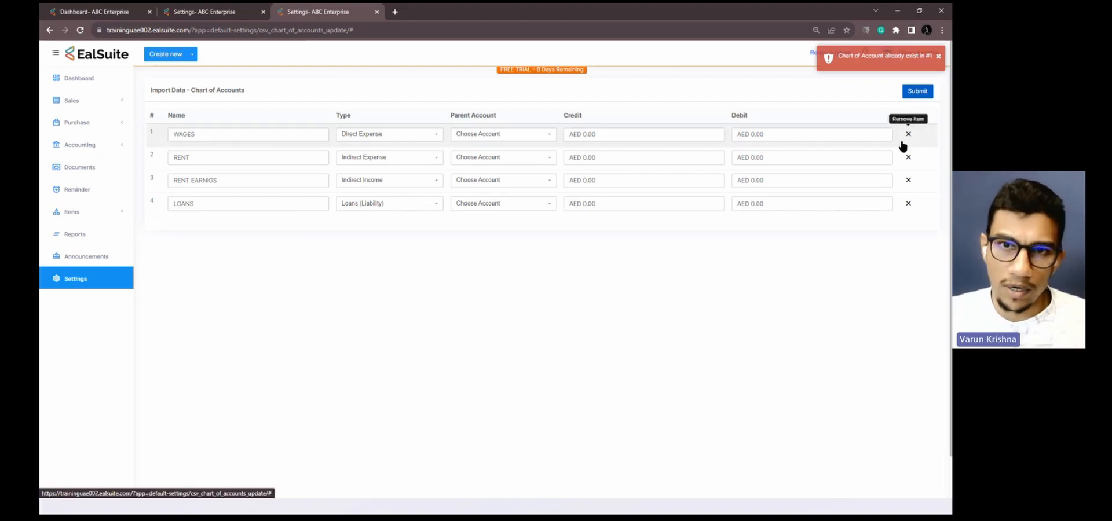
left_click(908, 132)
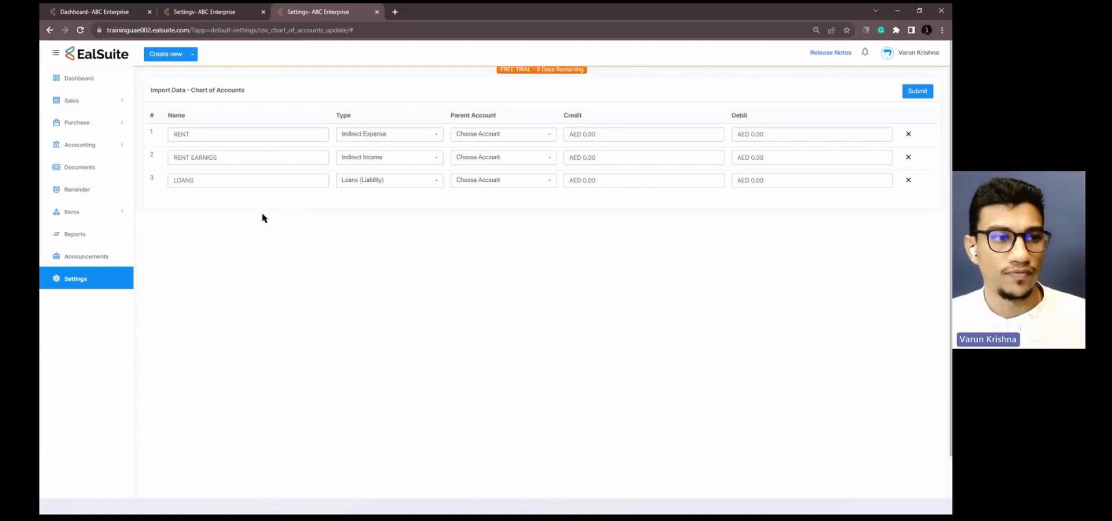
left_click(907, 96)
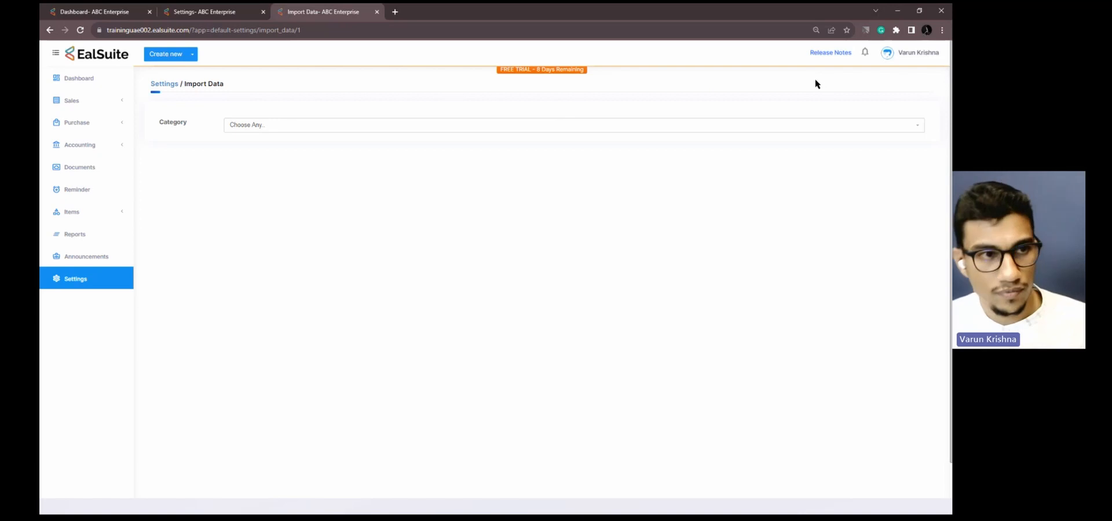
- Close the outdated import preview tab and upload the CHART_OF_ACCOUNTS - Migration file as a Chart of Accounts import
left_click(258, 18)
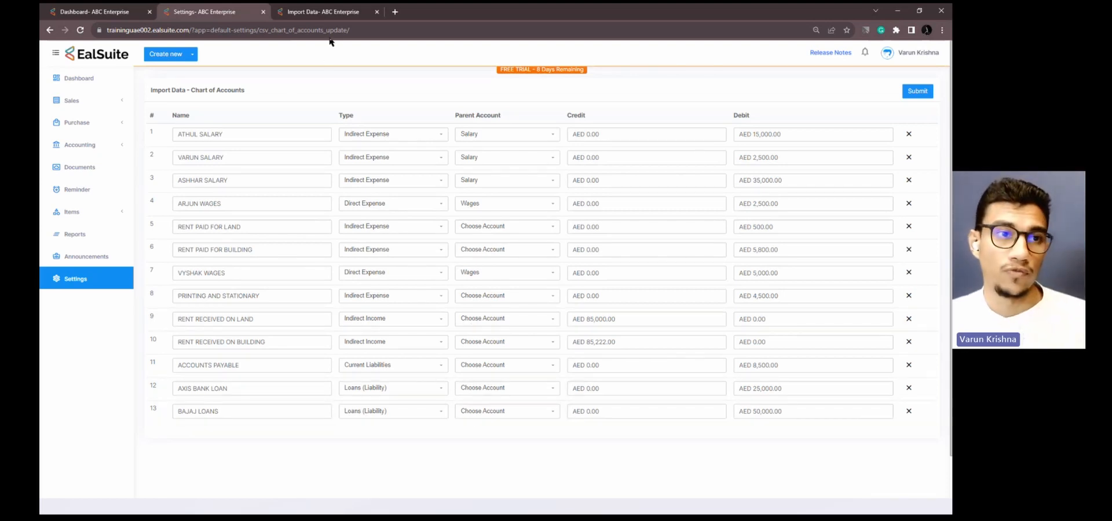
left_click(262, 12)
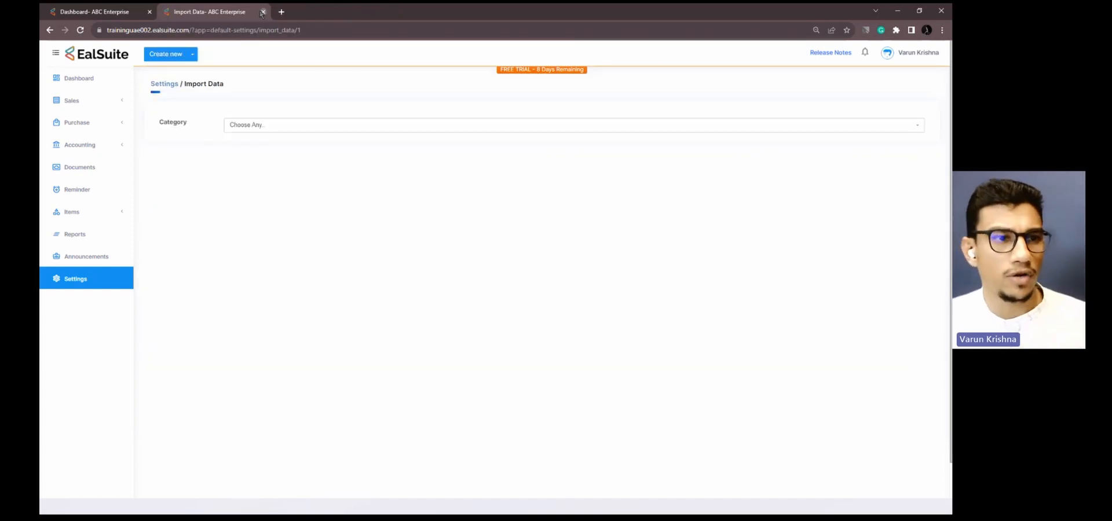
left_click(278, 126)
left_click(289, 208)
left_click(365, 176)
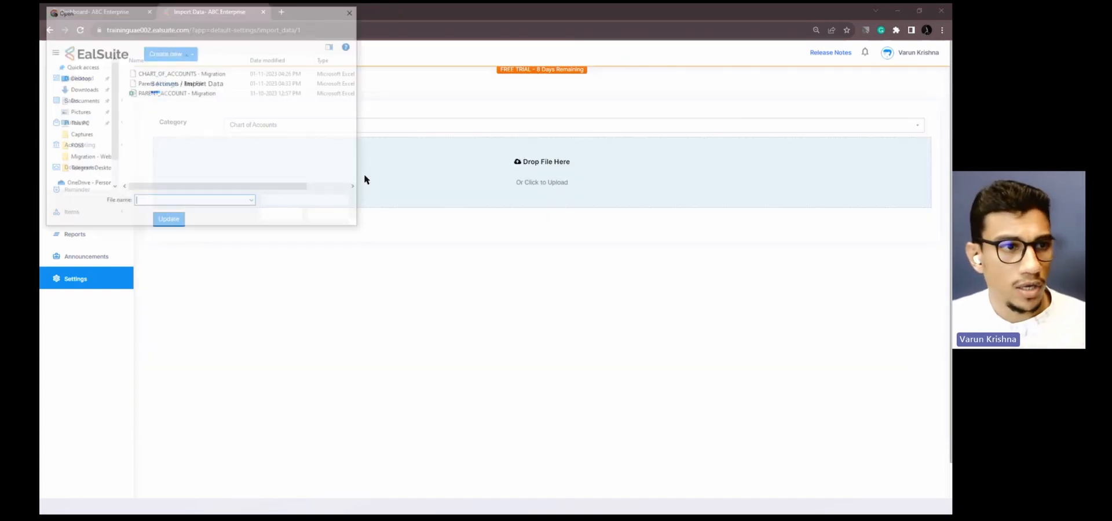
left_click(168, 73)
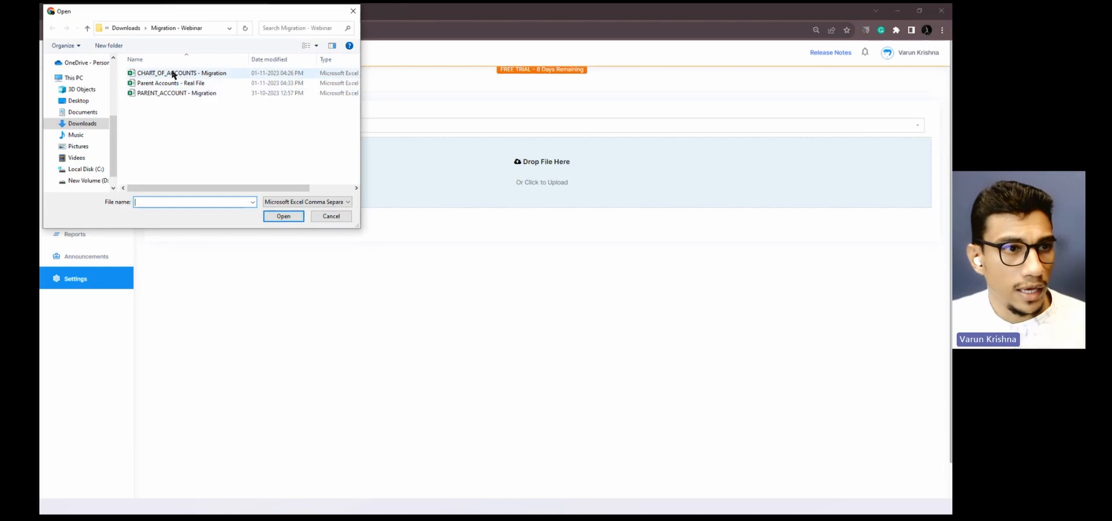
left_click(282, 217)
left_click(173, 233)
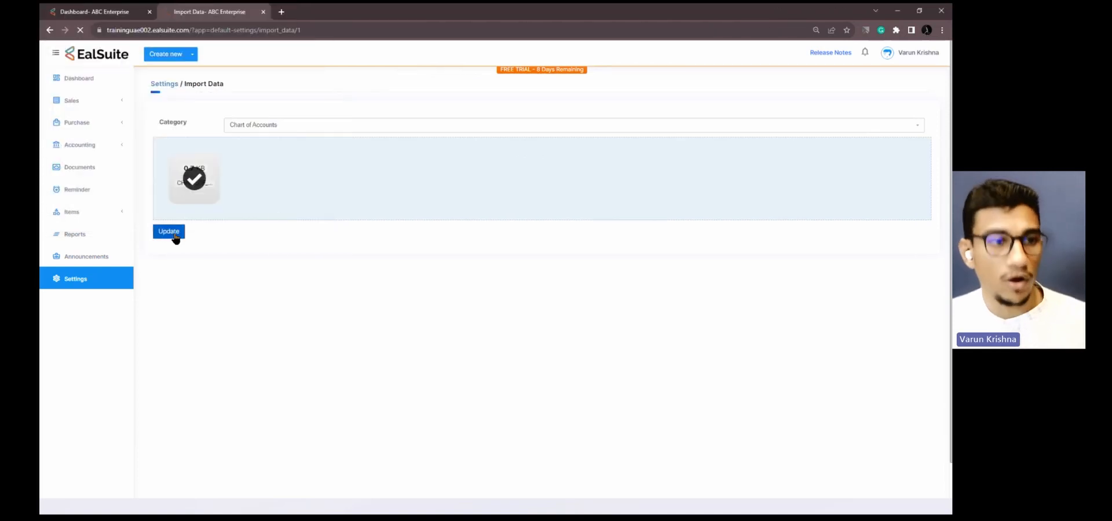
- Map Name, Type, Parent Account, Credit and Debit to their matching columns, load the chart of accounts preview, and submit all its rows
left_click(390, 118)
left_click(383, 159)
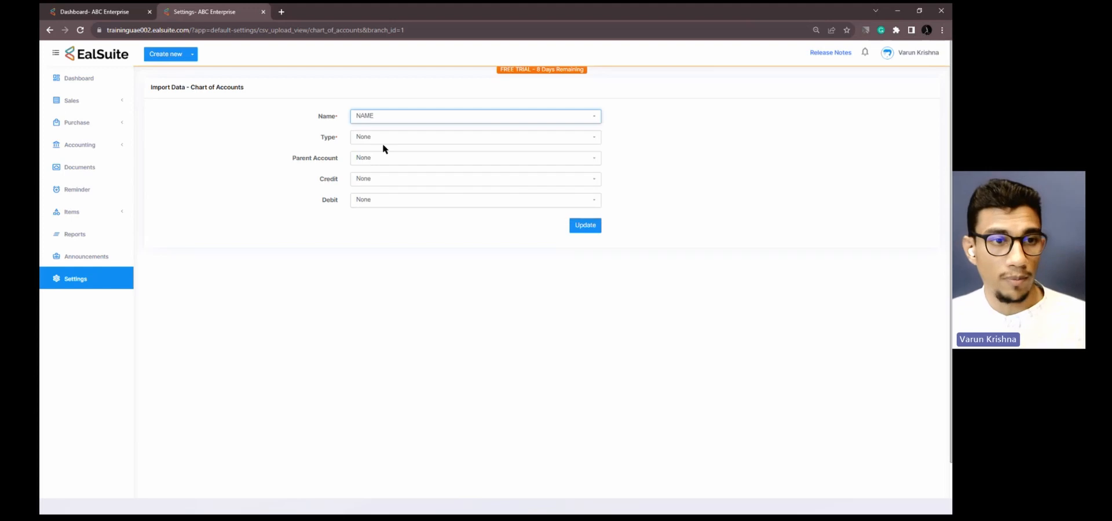
left_click(383, 137)
left_click(386, 193)
left_click(385, 158)
left_click(385, 227)
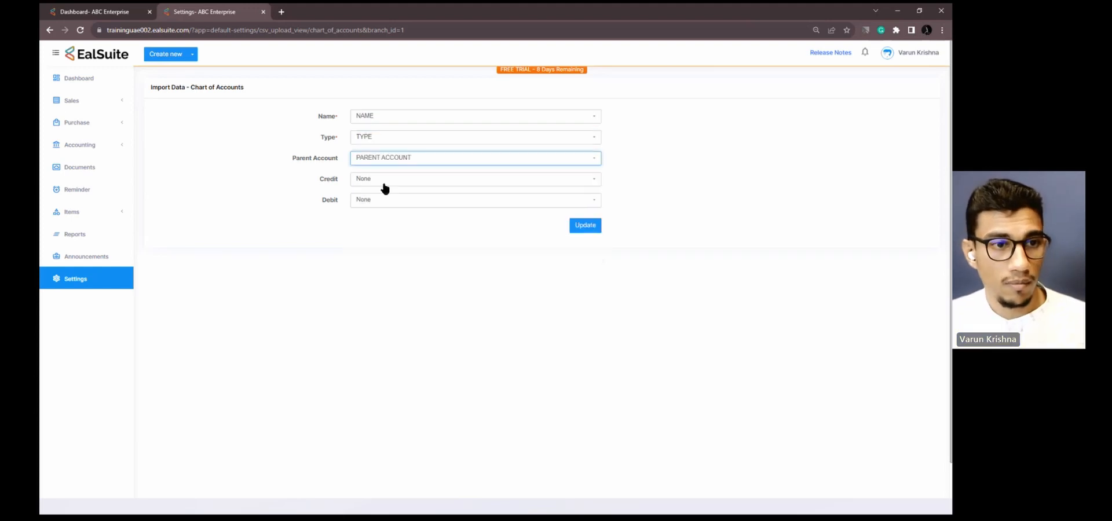
left_click(385, 179)
left_click(382, 274)
left_click(388, 200)
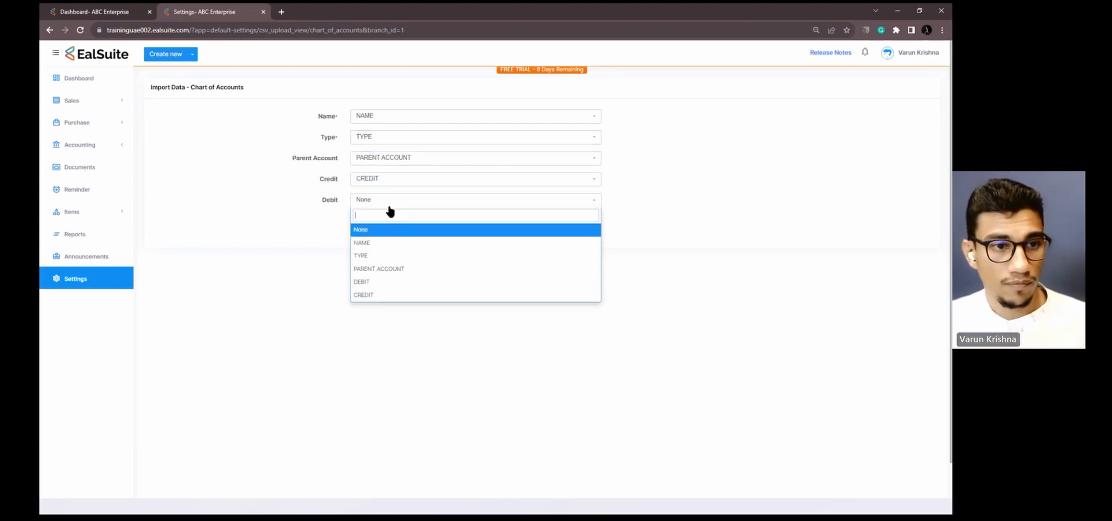
left_click(375, 282)
left_click(581, 226)
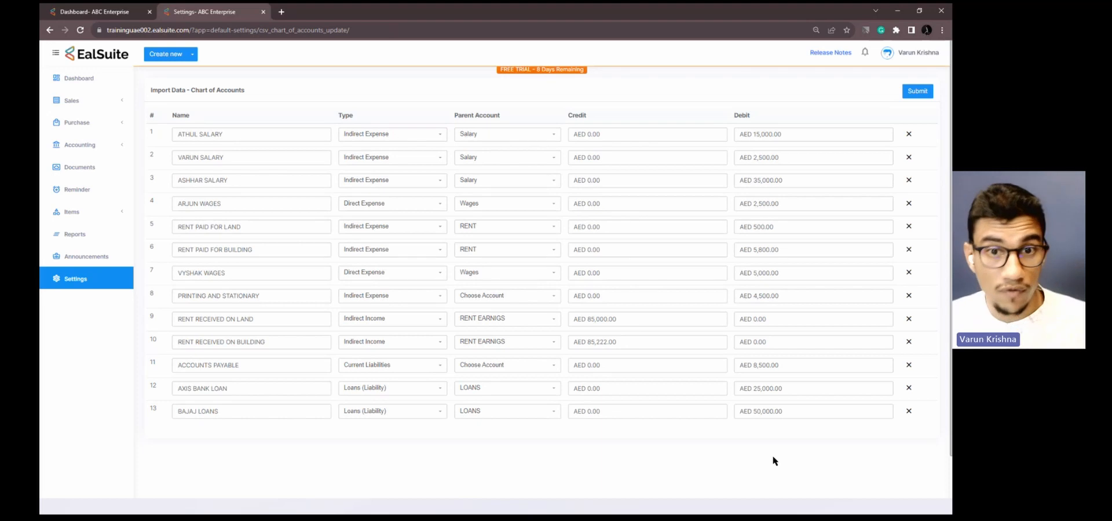
left_click(911, 92)
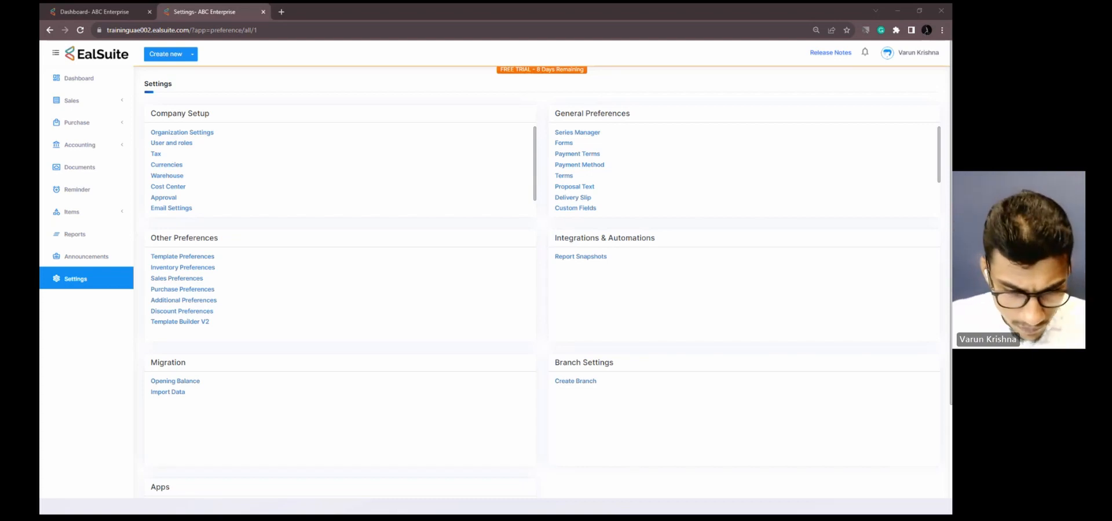
- Open the Opening Balance settings and examine the adjustment, totals and imported accounts' credit and debit balances in every account group
left_click(168, 394)
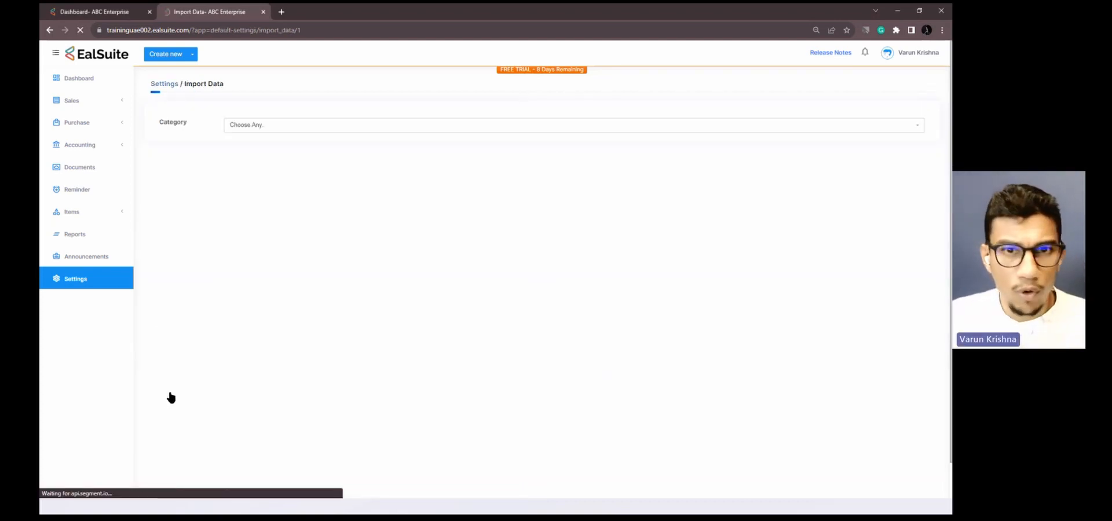
left_click(102, 287)
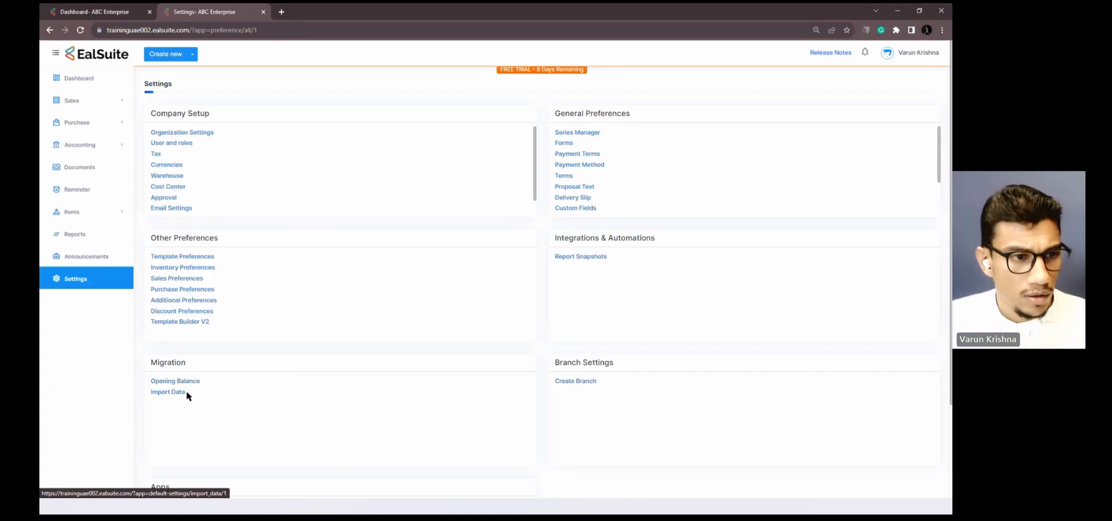
left_click(186, 385)
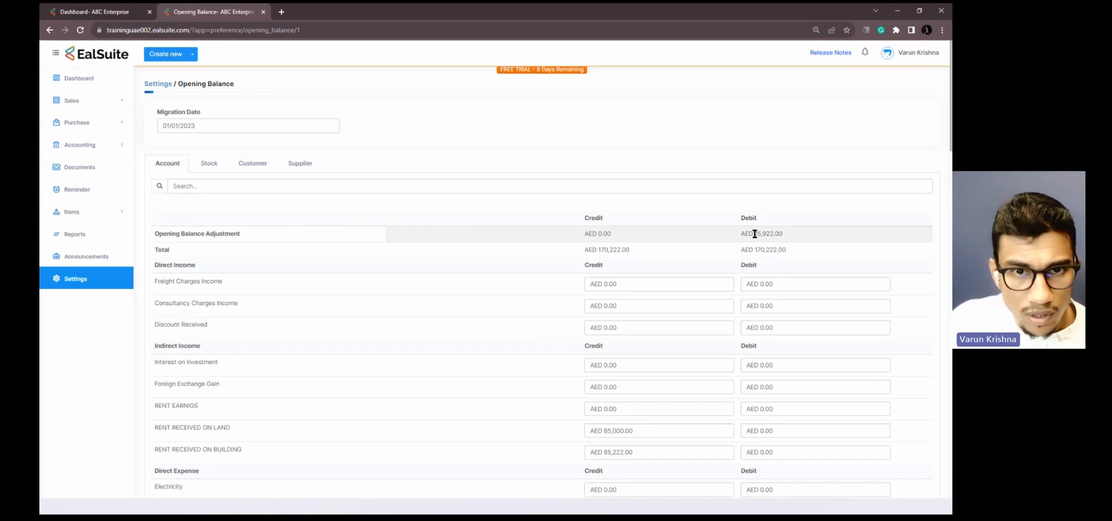
left_click_drag(757, 234, 802, 235)
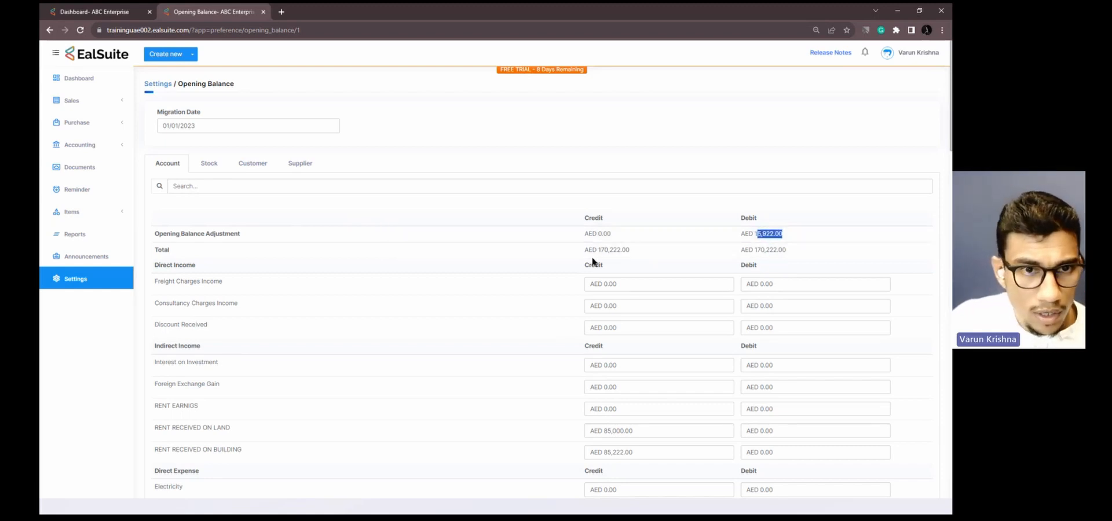
left_click(479, 260)
scroll(281, 272, "down", 3)
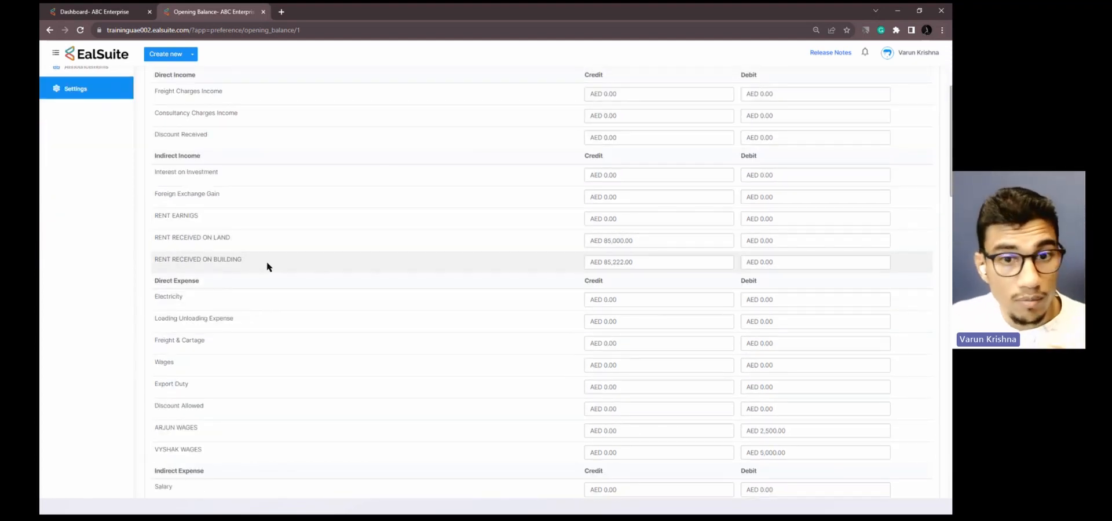
scroll(272, 263, "down", 3)
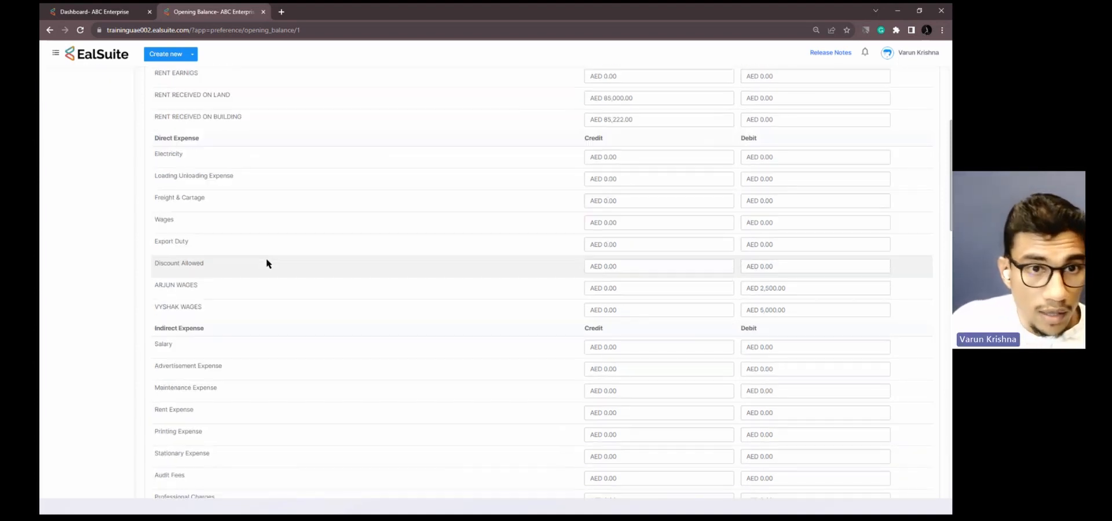
scroll(266, 264, "down", 1)
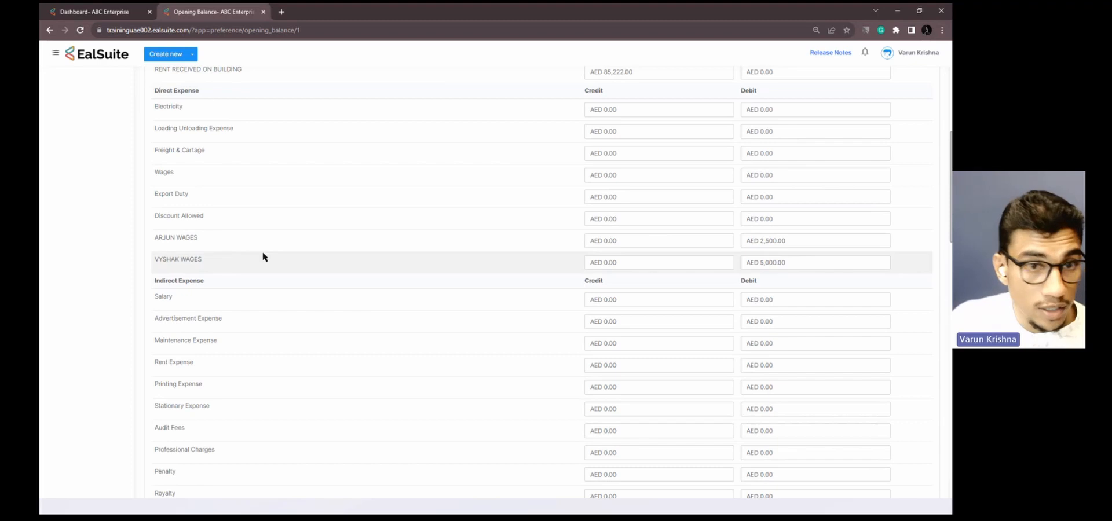
scroll(264, 257, "down", 5)
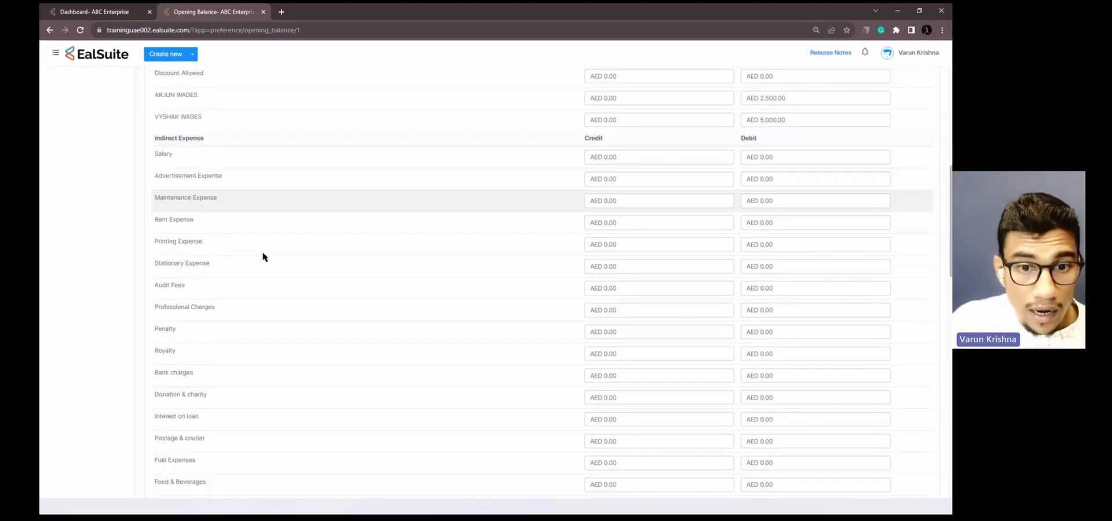
scroll(263, 257, "down", 5)
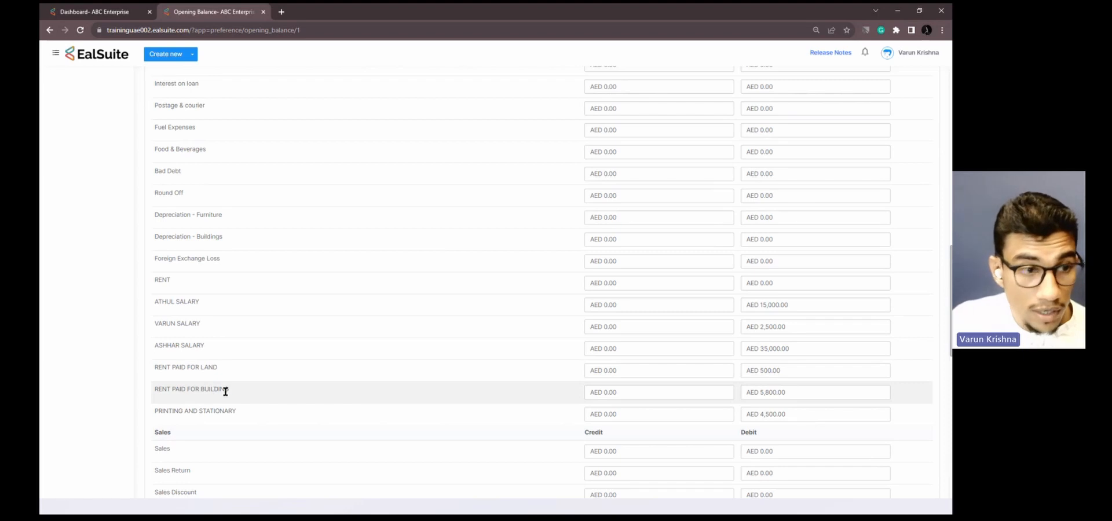
scroll(264, 312, "down", 9)
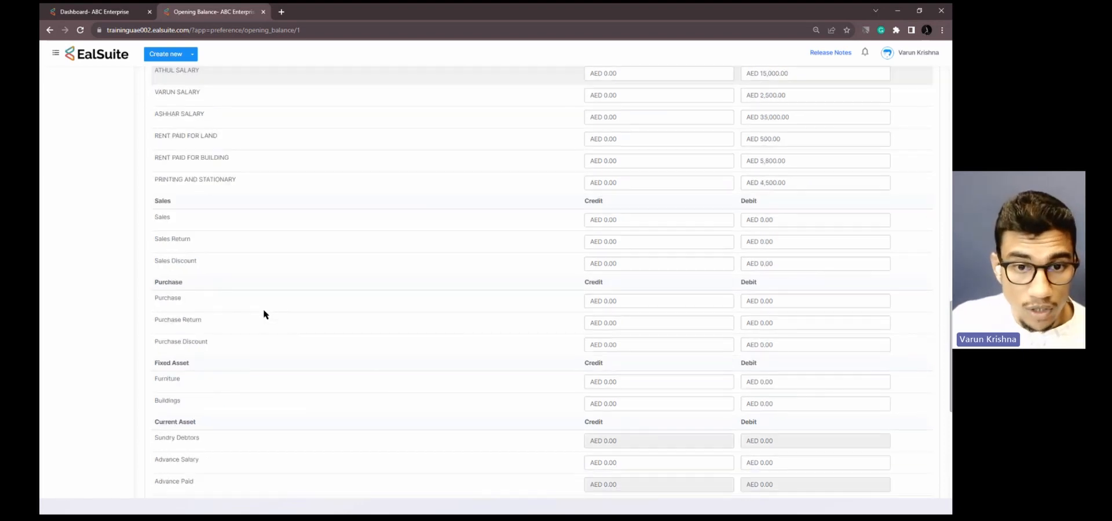
scroll(263, 313, "down", 3)
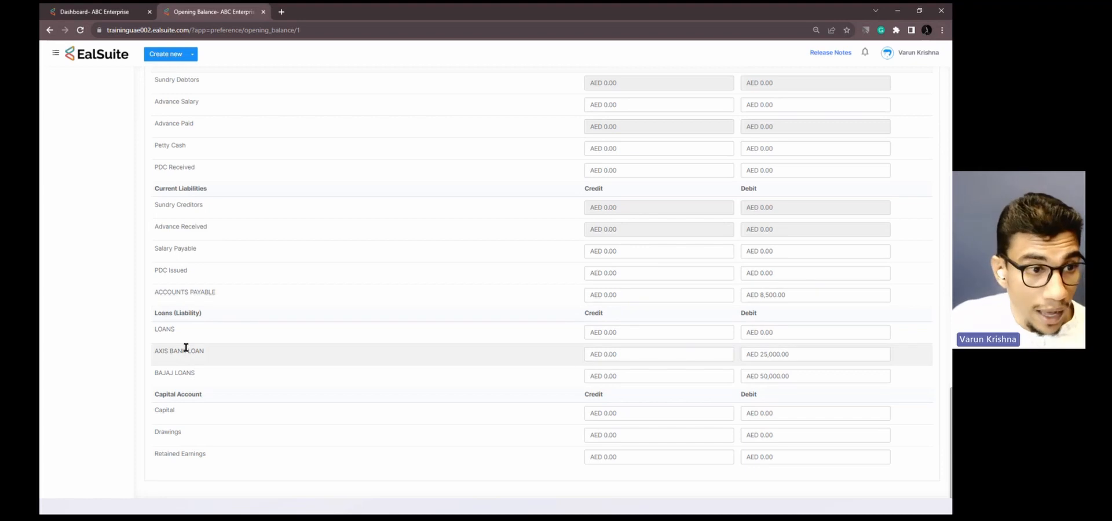
- Open the Trial Balance report and review its credit and debit amounts, including the opening balance adjustment
scroll(209, 370, "up", 15)
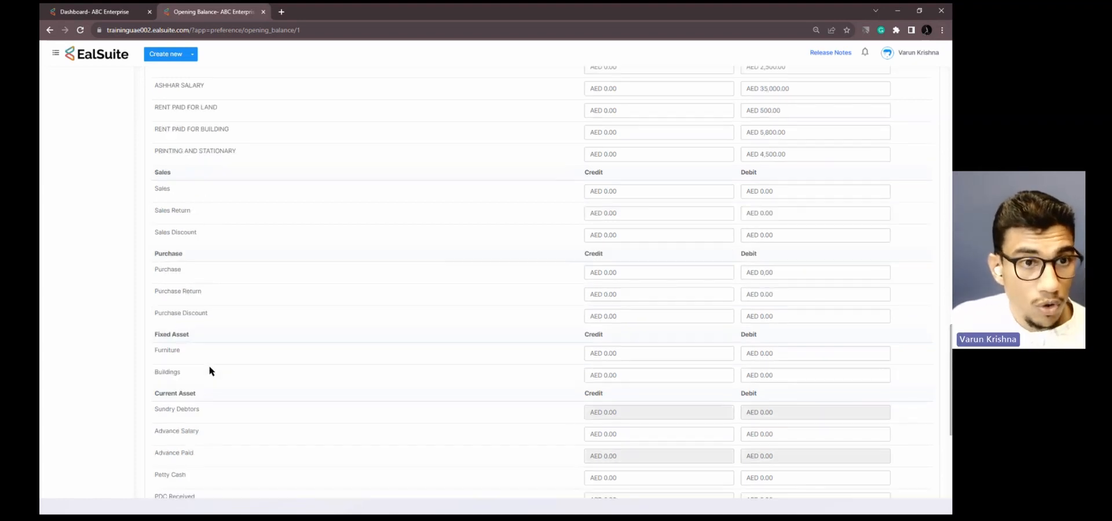
left_click(87, 144)
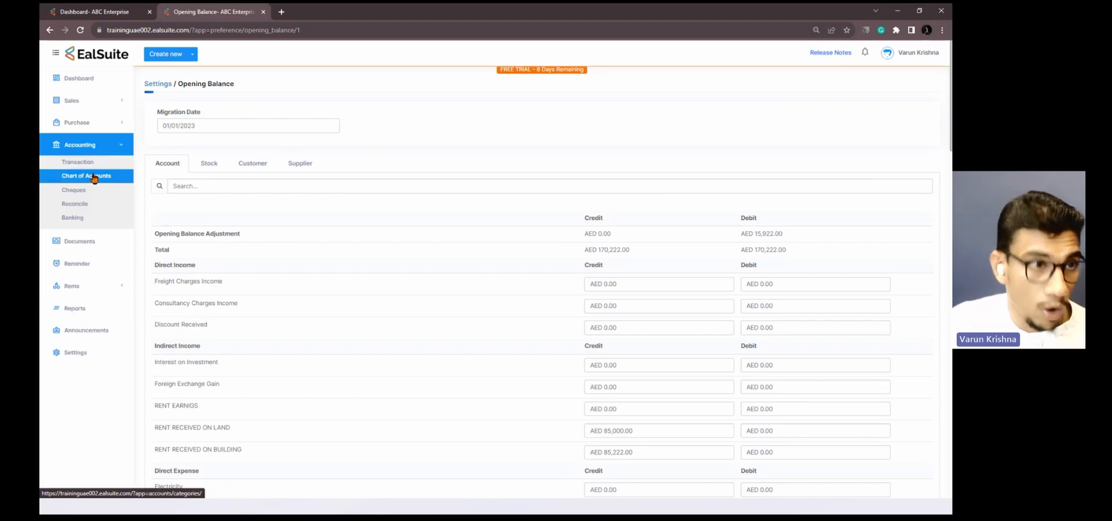
left_click(83, 309)
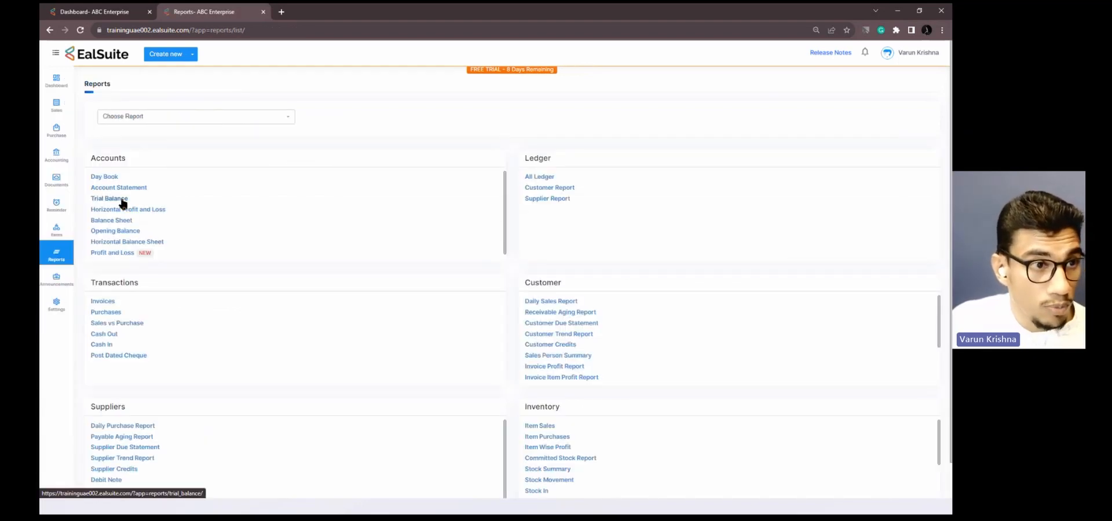
left_click(122, 200)
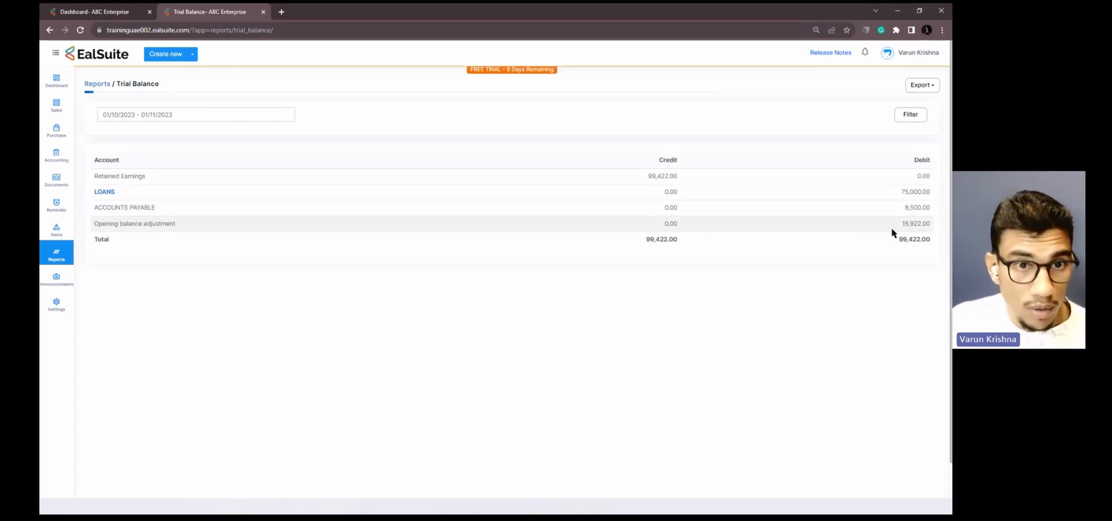
- Open the All Ledger report and review the imported accounts' groups and amounts
left_click(90, 85)
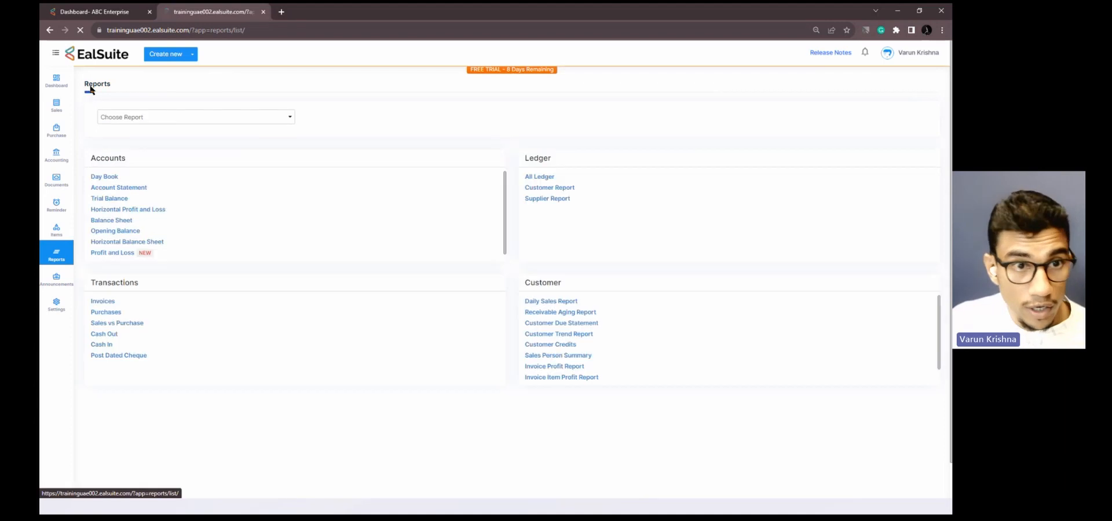
left_click(544, 177)
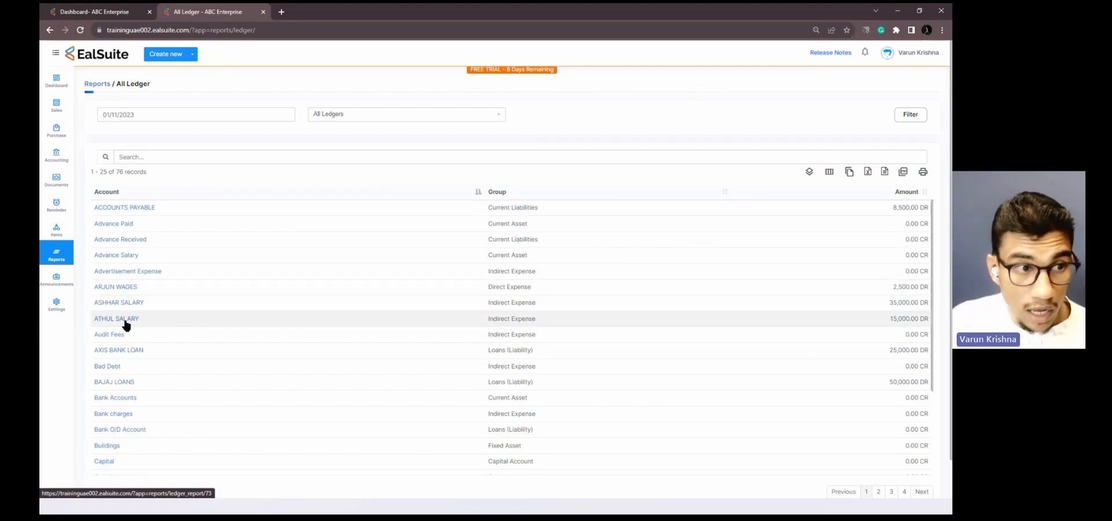
scroll(371, 293, "down", 4)
scroll(372, 293, "up", 4)
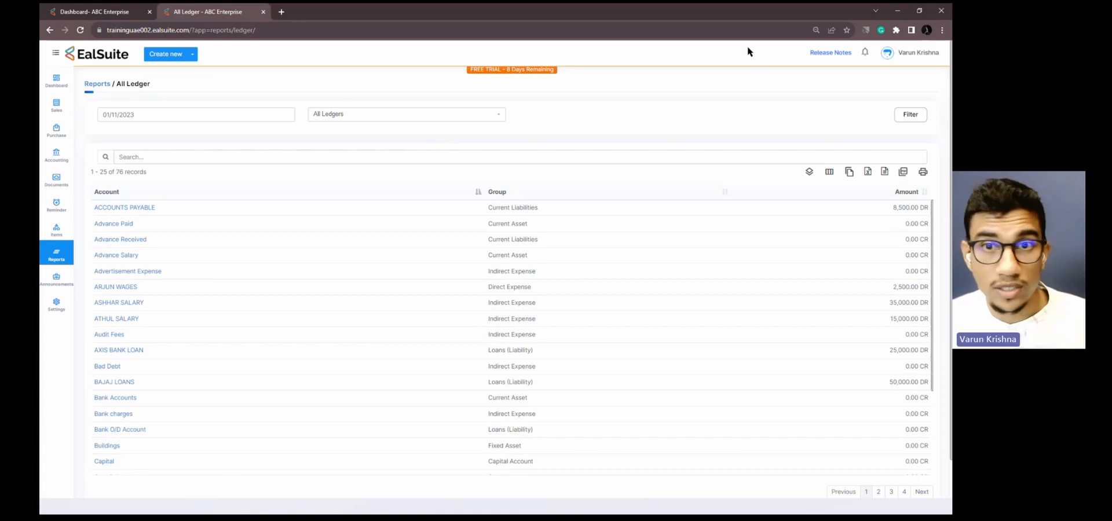
- Close the browser and the Parent Accounts - Real File workbook, and advance the presentation to the Edit Dates Easily slide
left_click(933, 12)
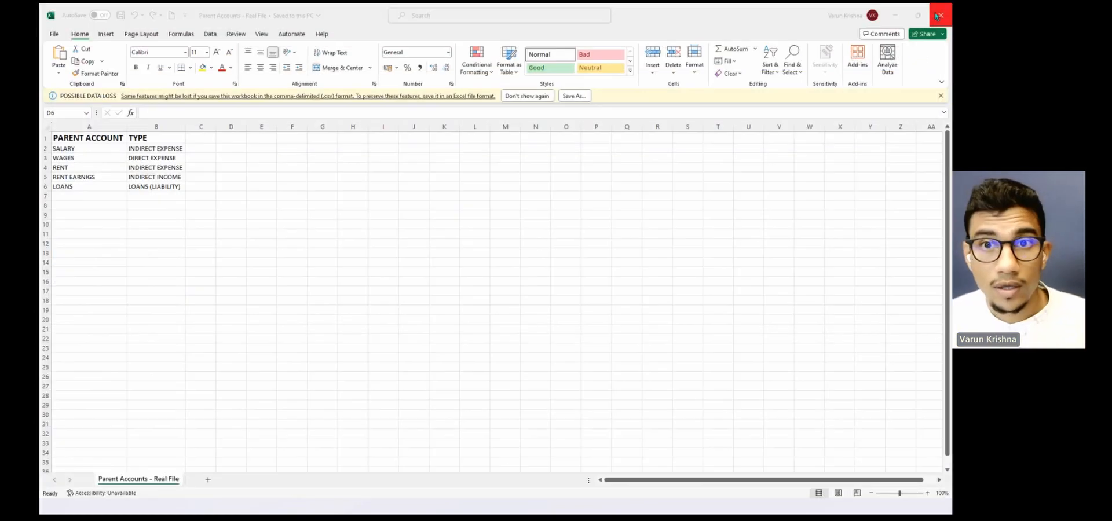
left_click(933, 12)
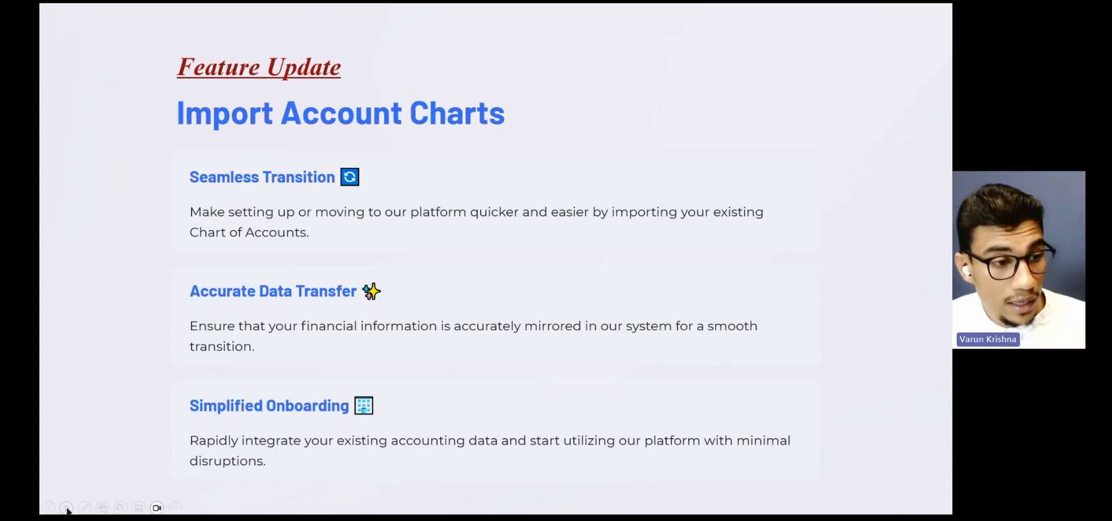
left_click(66, 508)
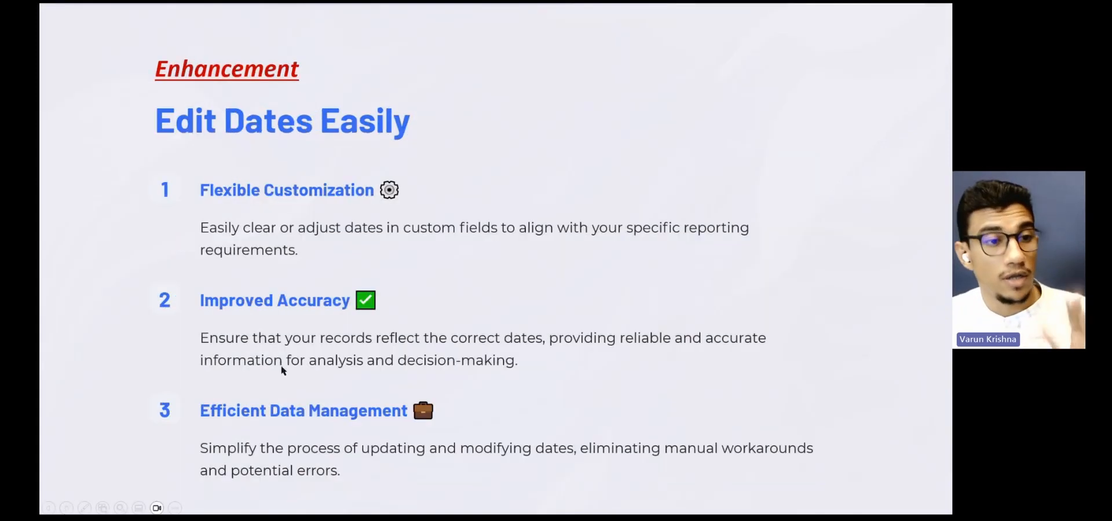
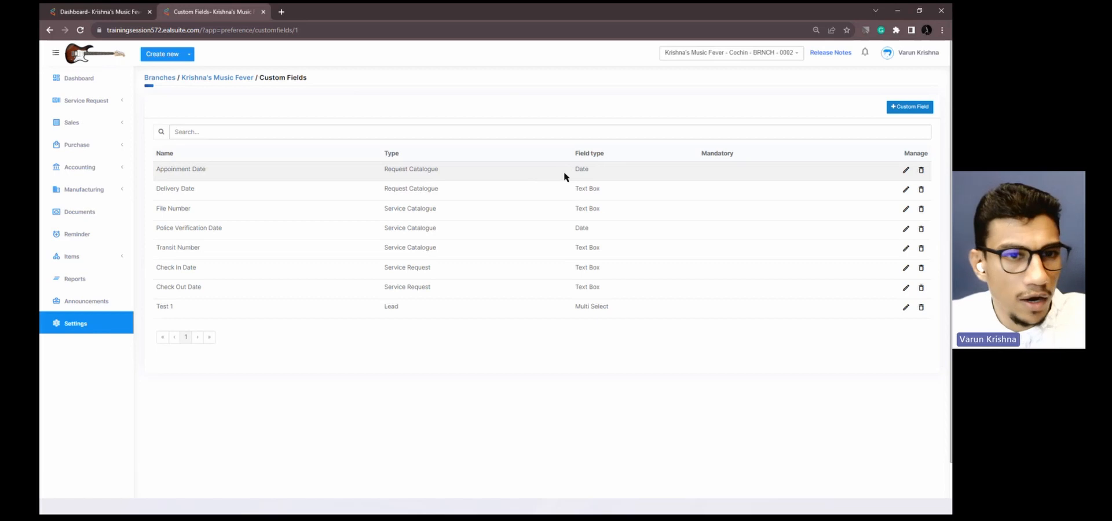
- Start a new Customer custom field named Temp Field with Date as its field type
left_click(894, 111)
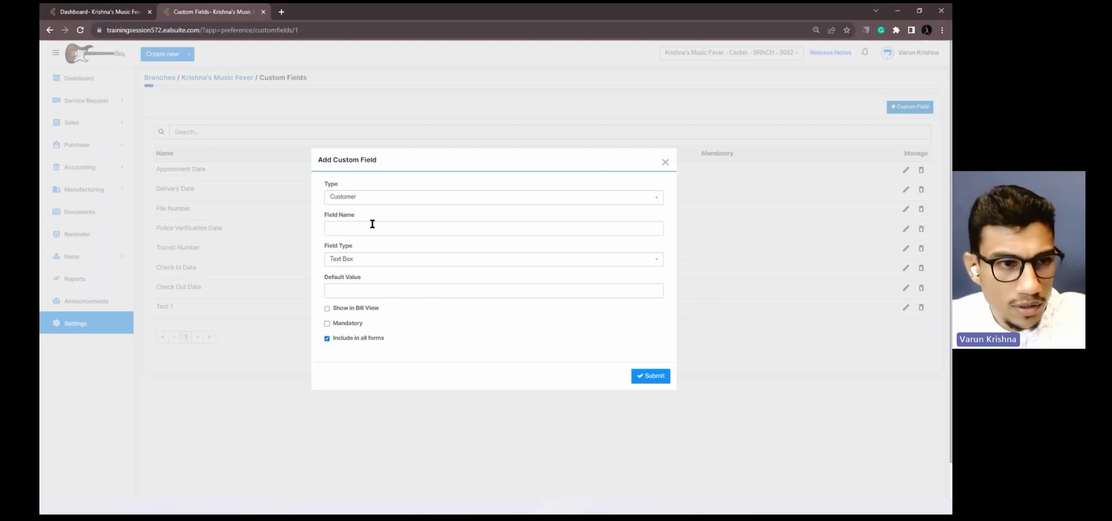
left_click(372, 227)
type("Tem")
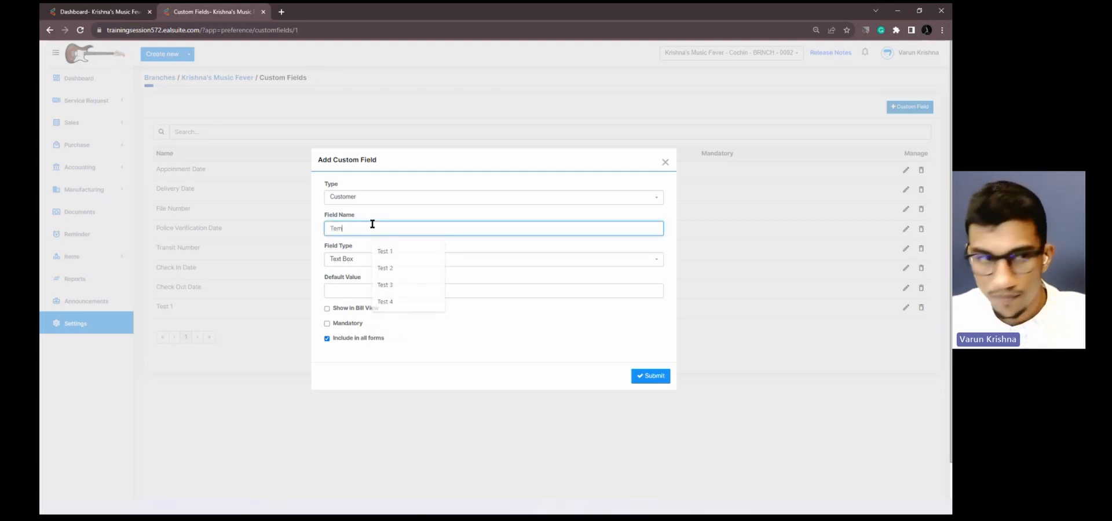
type("p")
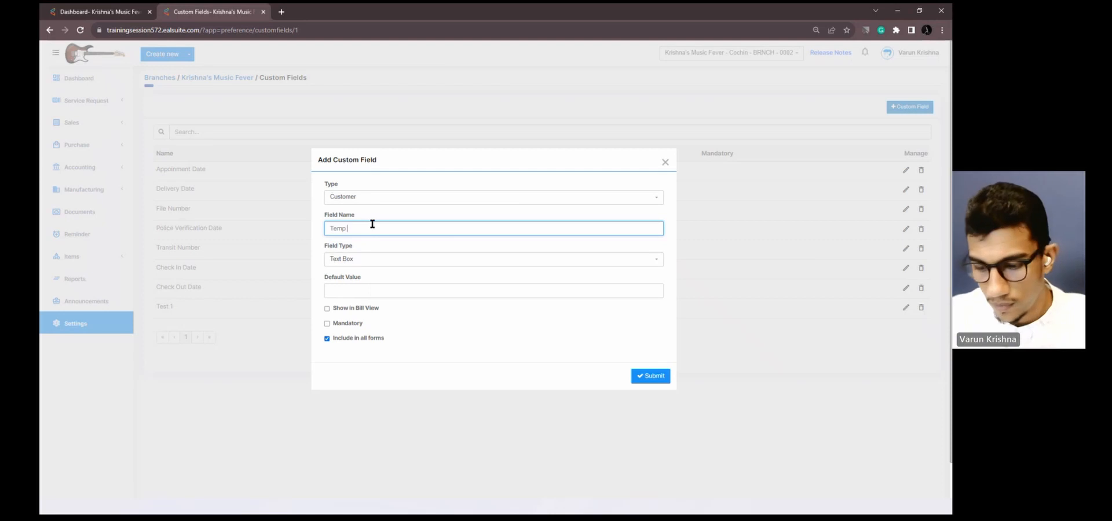
type("p Field")
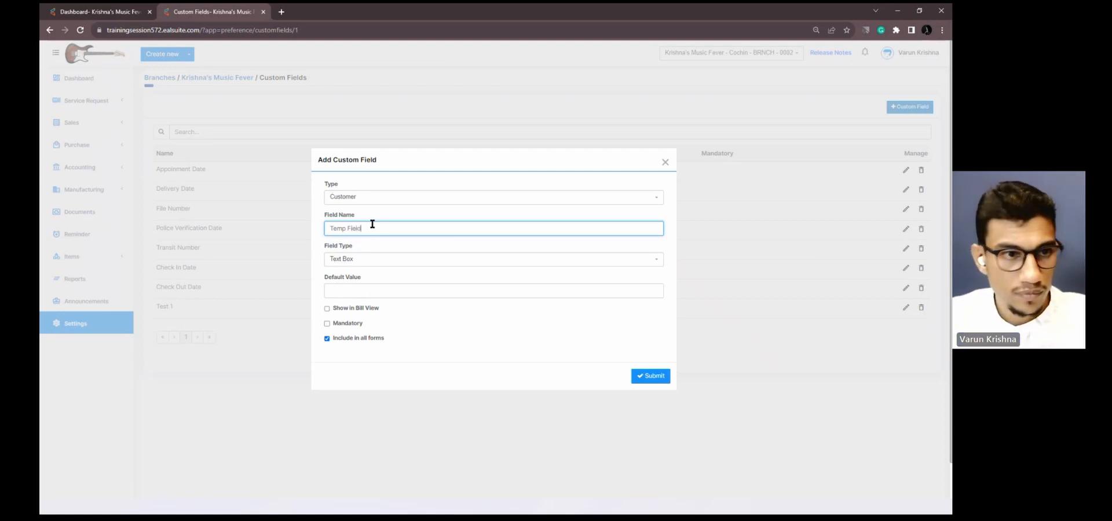
left_click(371, 258)
type("date")
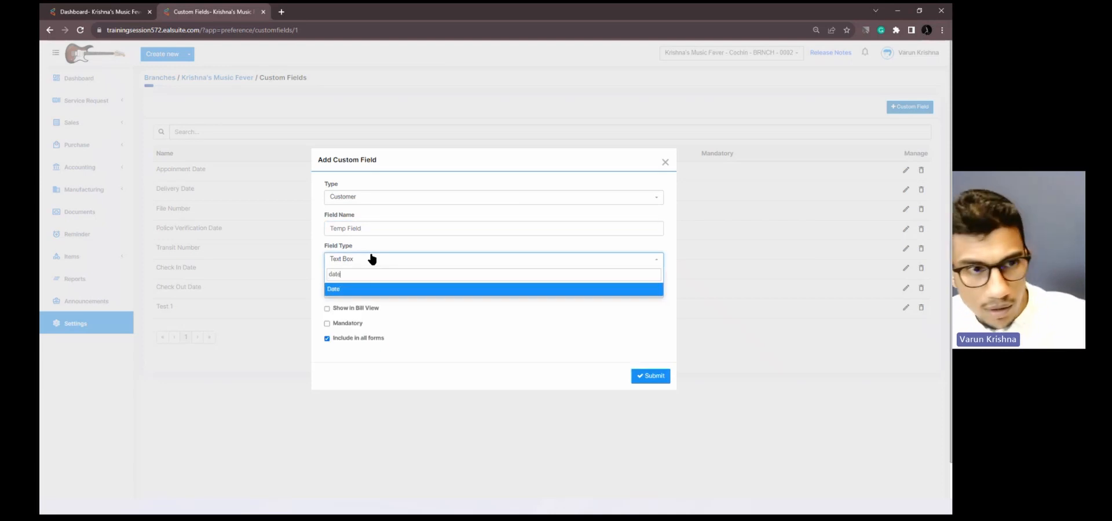
left_click(355, 290)
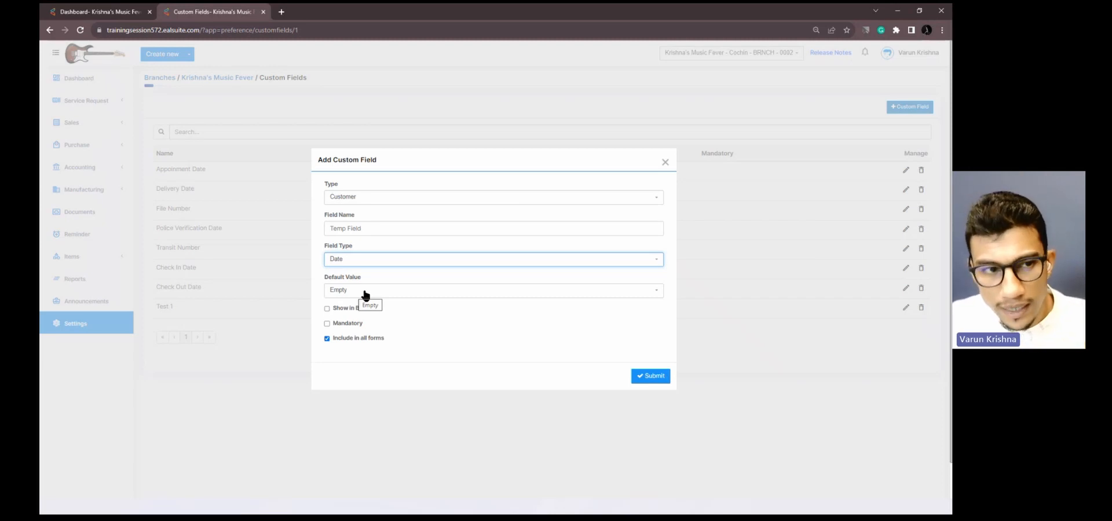
- Keep the Temp Field default value Empty, enable Show in Bill View, and submit the custom field
left_click(364, 292)
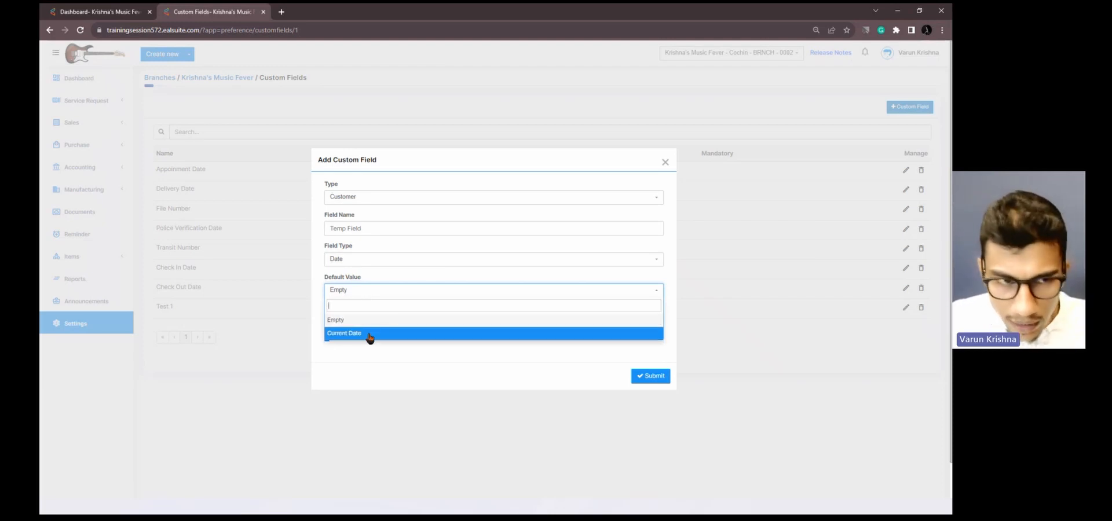
left_click(359, 320)
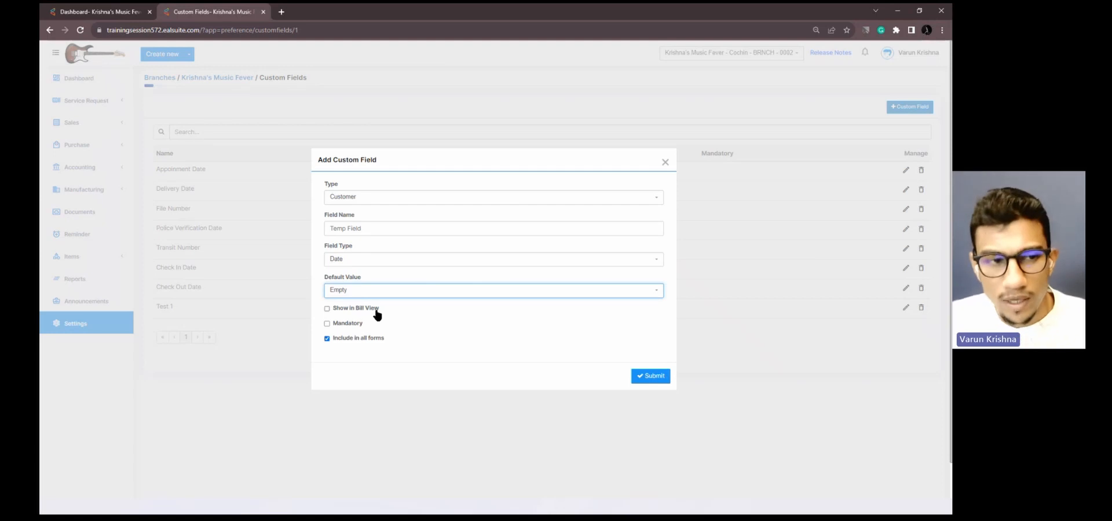
left_click(376, 310)
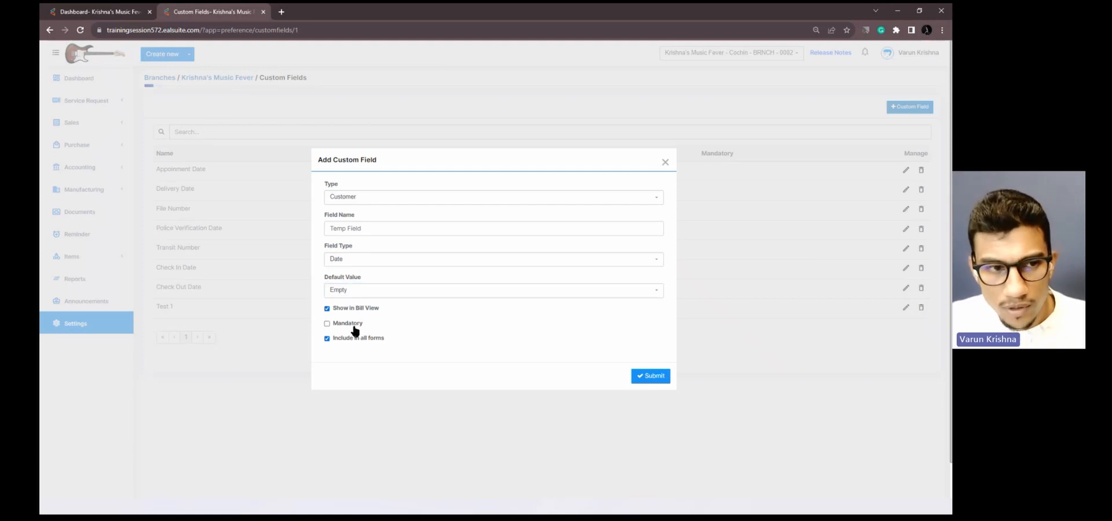
left_click(650, 377)
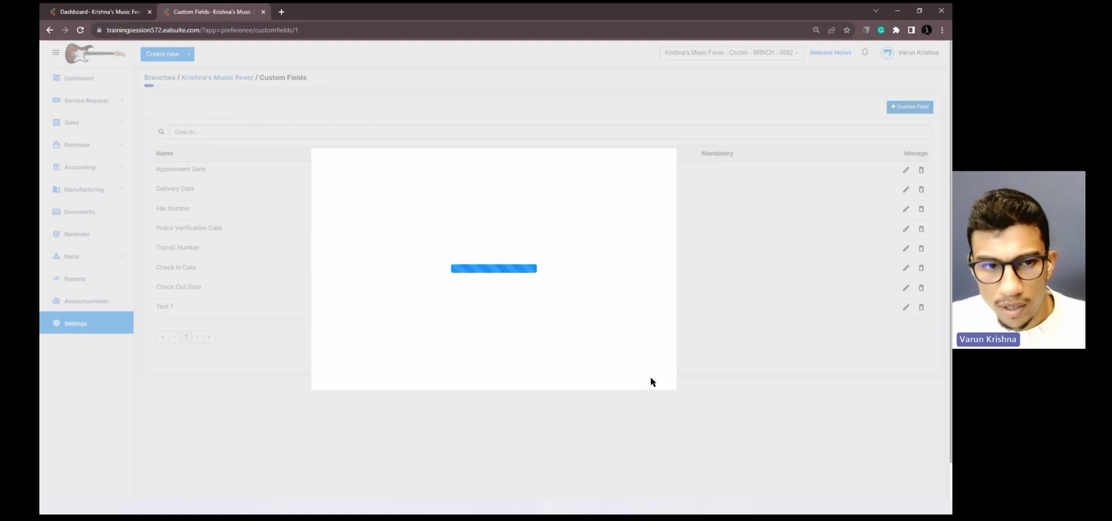
left_click(162, 54)
left_click(162, 80)
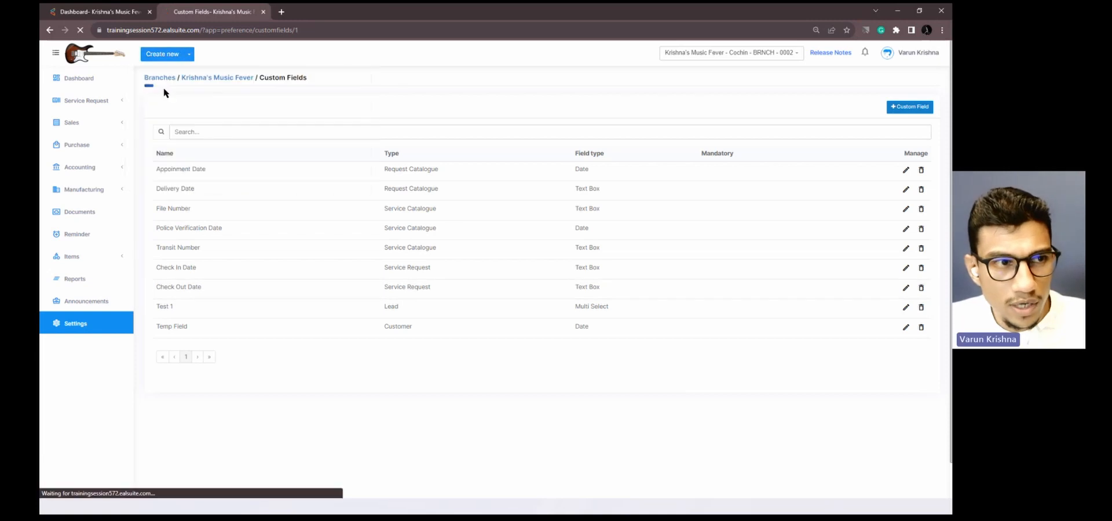
left_click(450, 106)
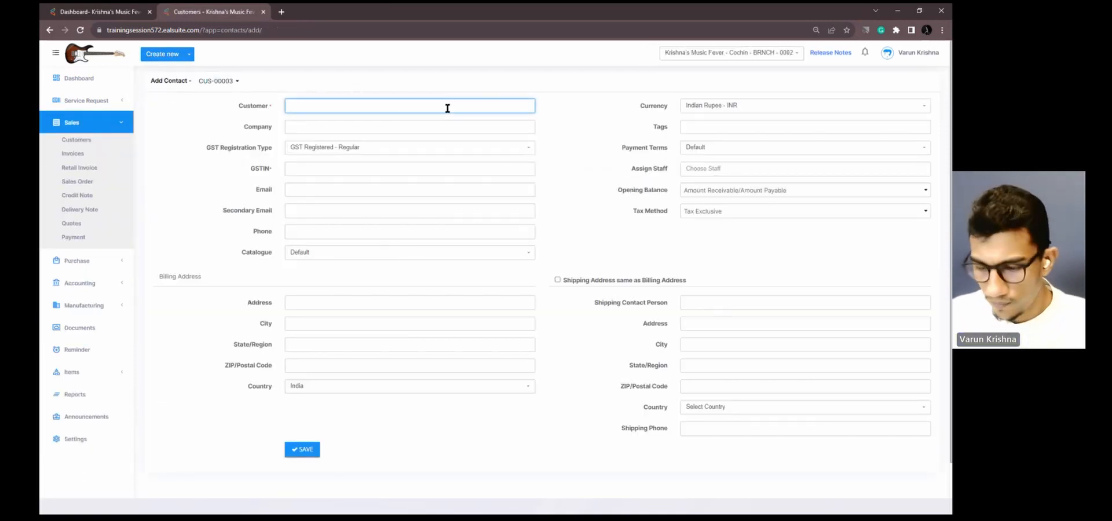
type("H")
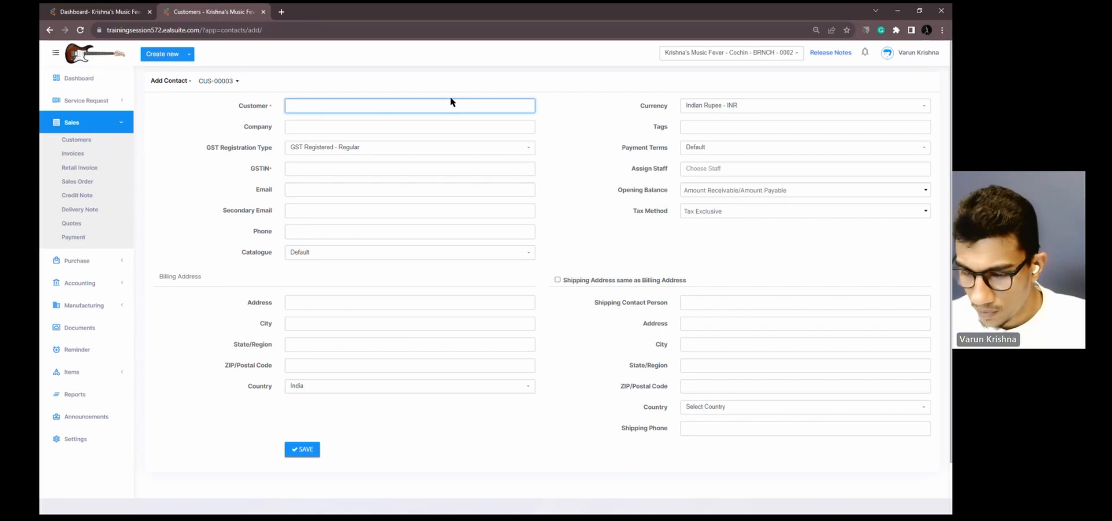
type("anjal")
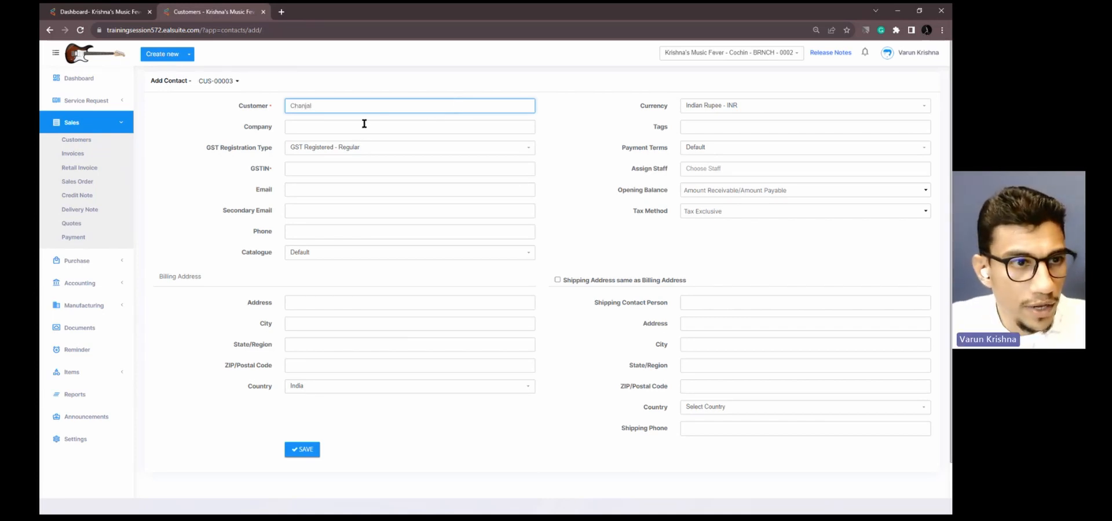
left_click(365, 147)
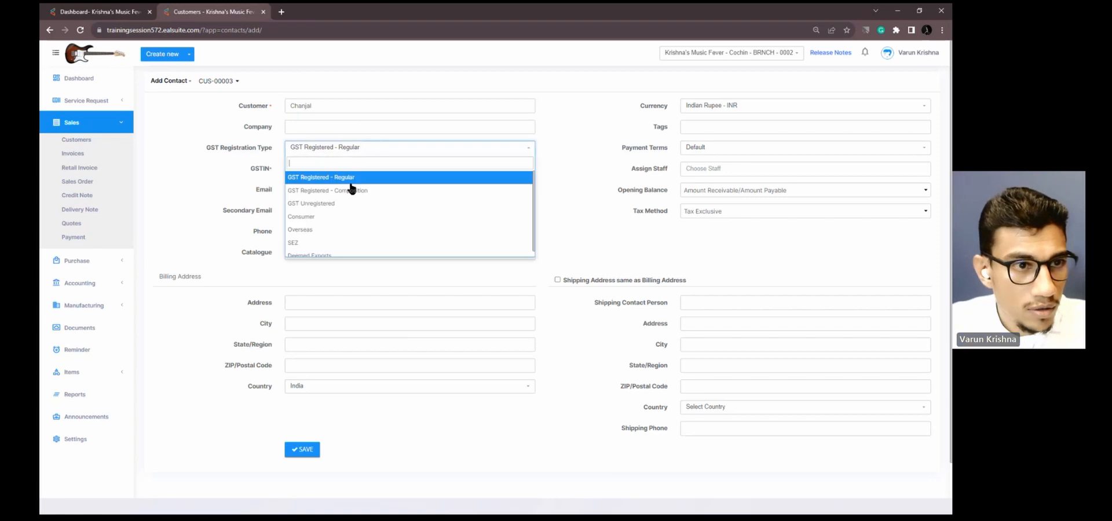
left_click(346, 201)
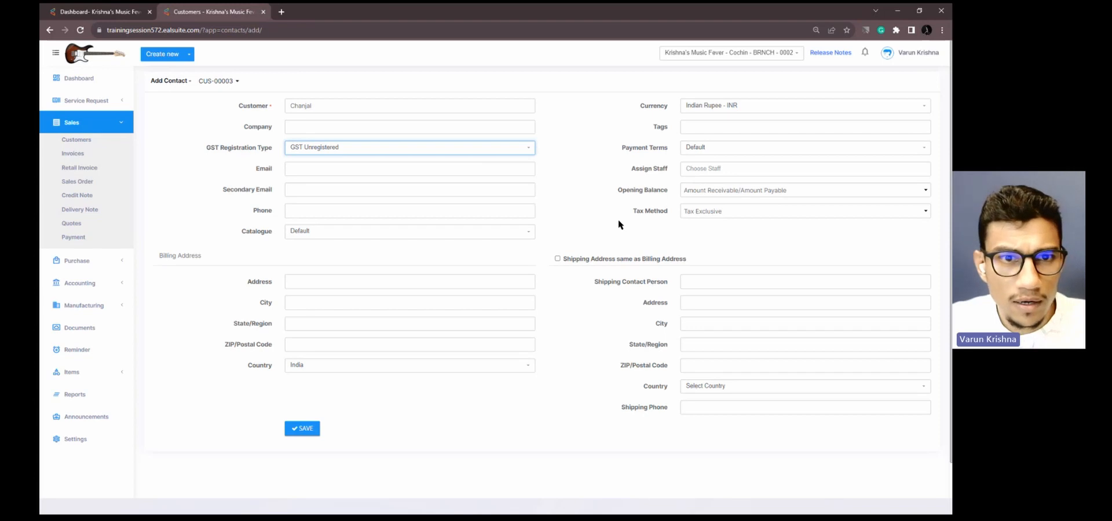
- Open the settings in a separate browser tab, switch to the Krishna's Music Fever - BRNCH - 0001 branch, and start a new customer
middle_click(76, 439)
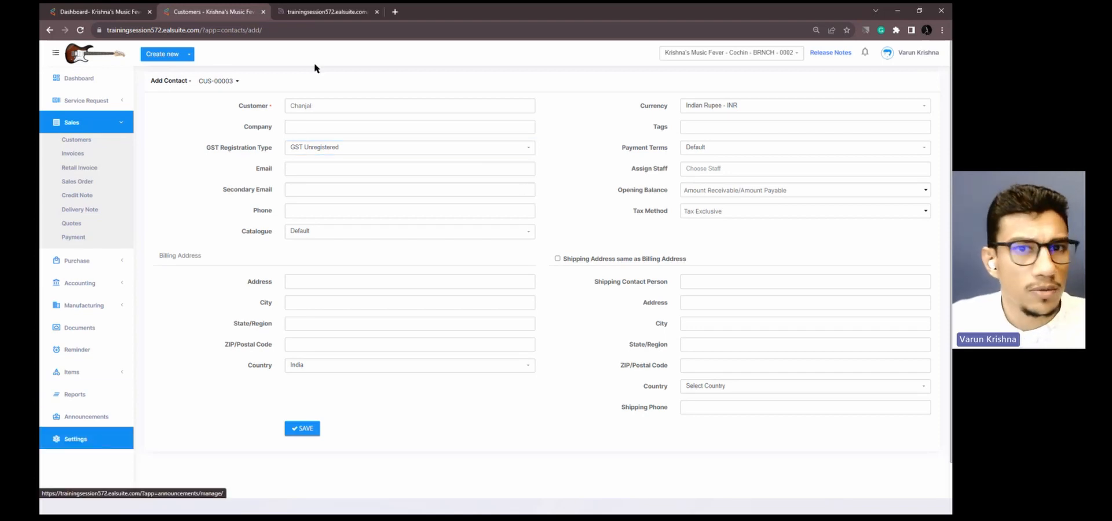
left_click(683, 53)
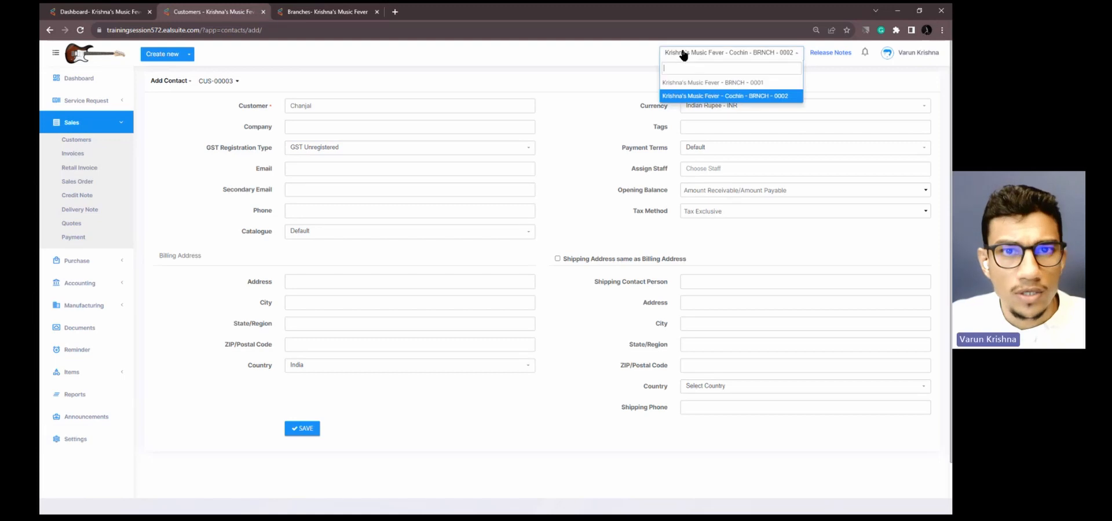
left_click(698, 83)
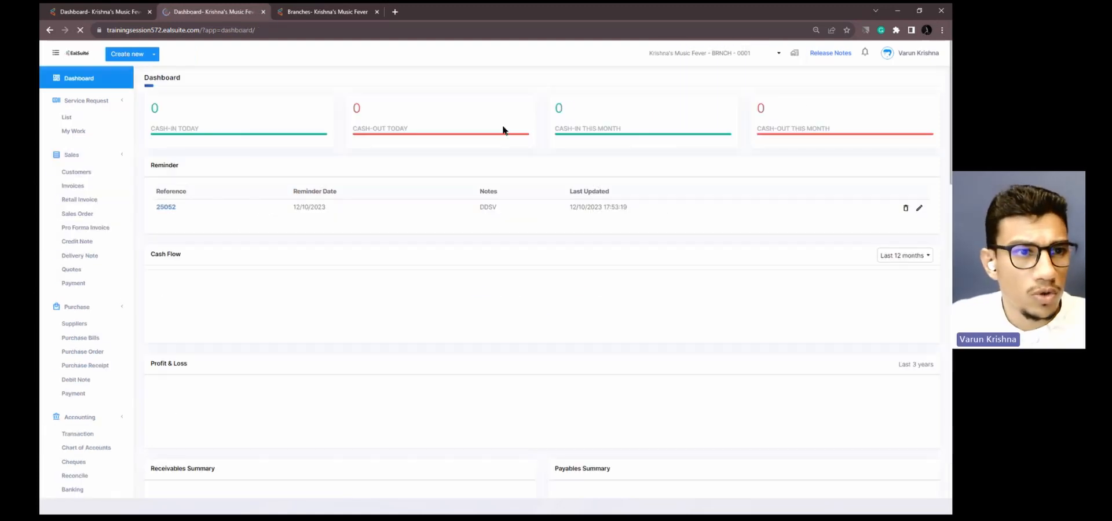
left_click(134, 54)
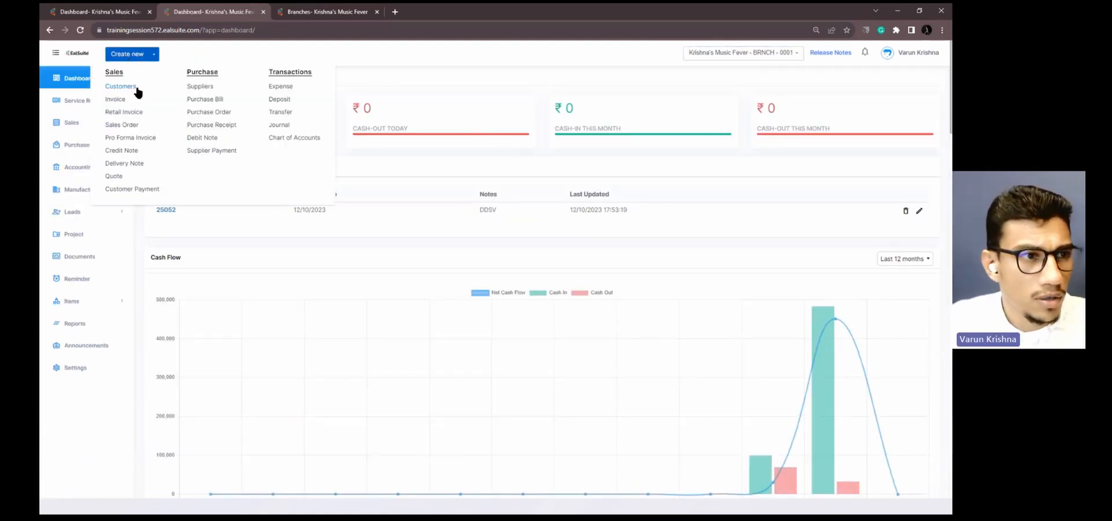
left_click(121, 86)
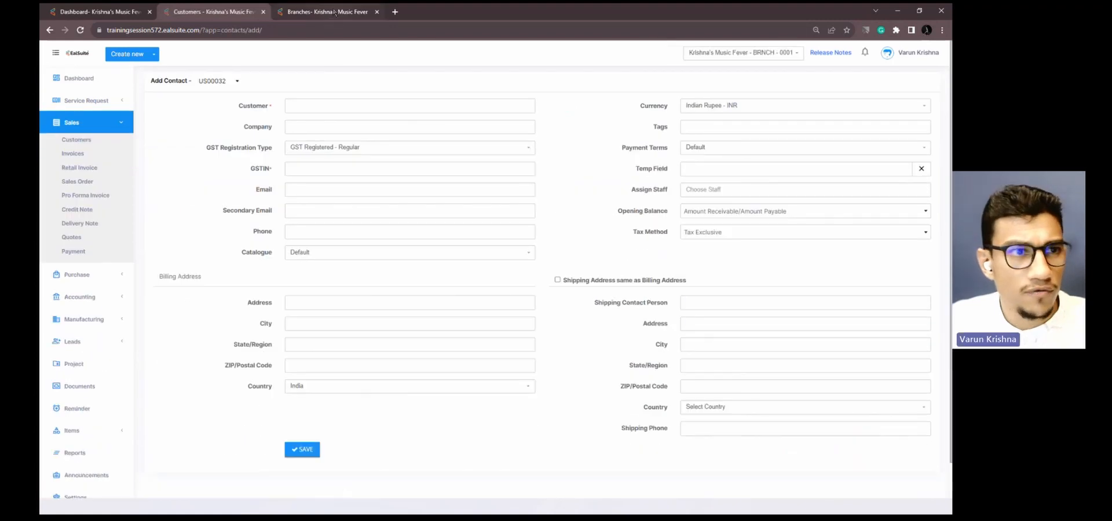
- Check the branch's custom fields list in the settings tab, and return to the new customer form
left_click(335, 13)
left_click(189, 128)
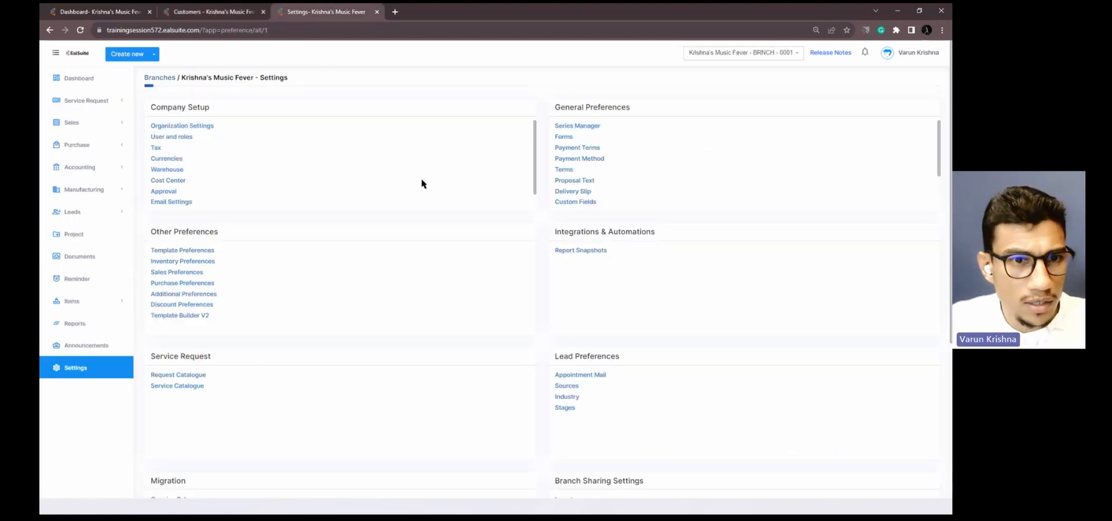
left_click(586, 202)
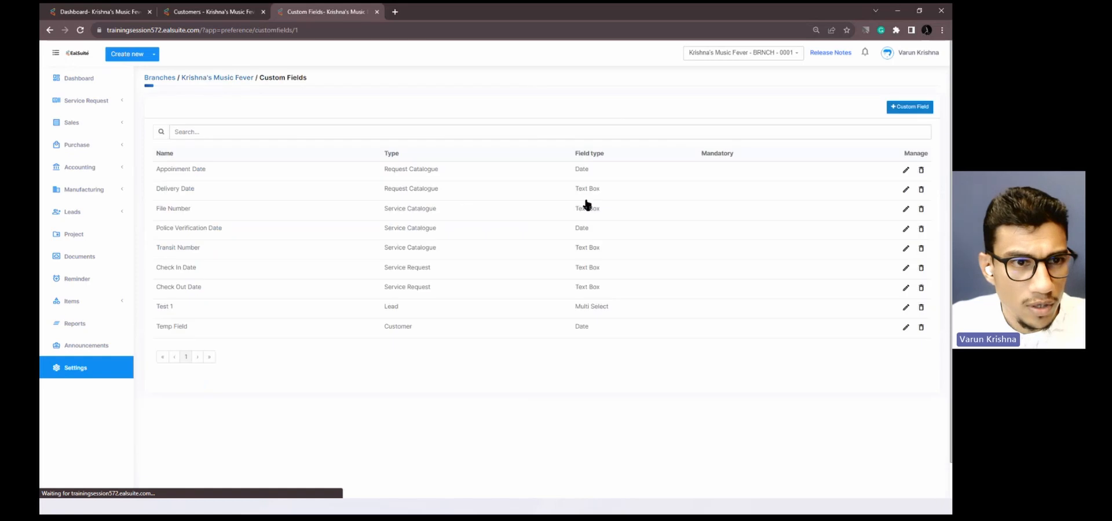
left_click(196, 12)
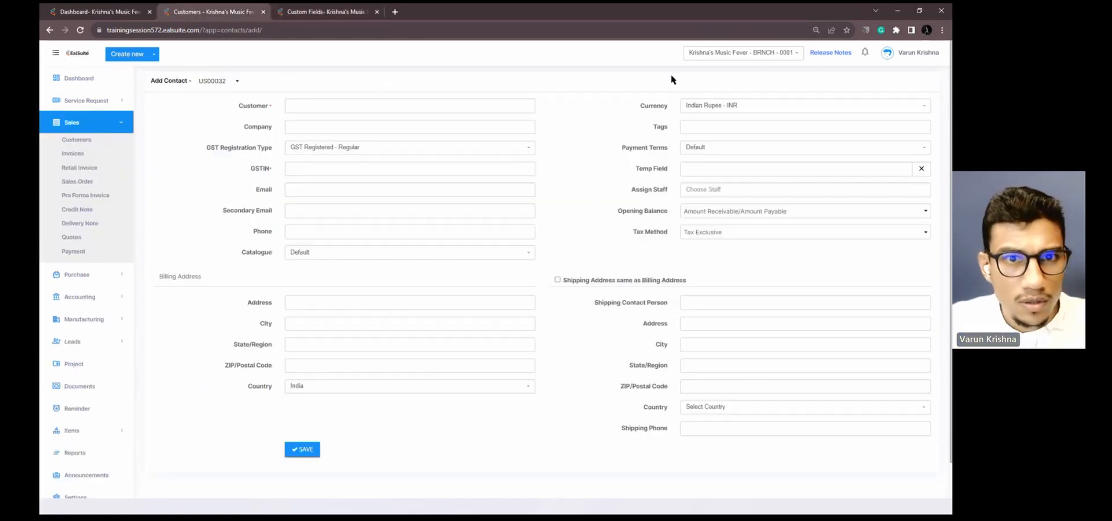
- Enter the customer's name on the new contact form and set GST Registration Type to GST Unregistered
left_click(352, 109)
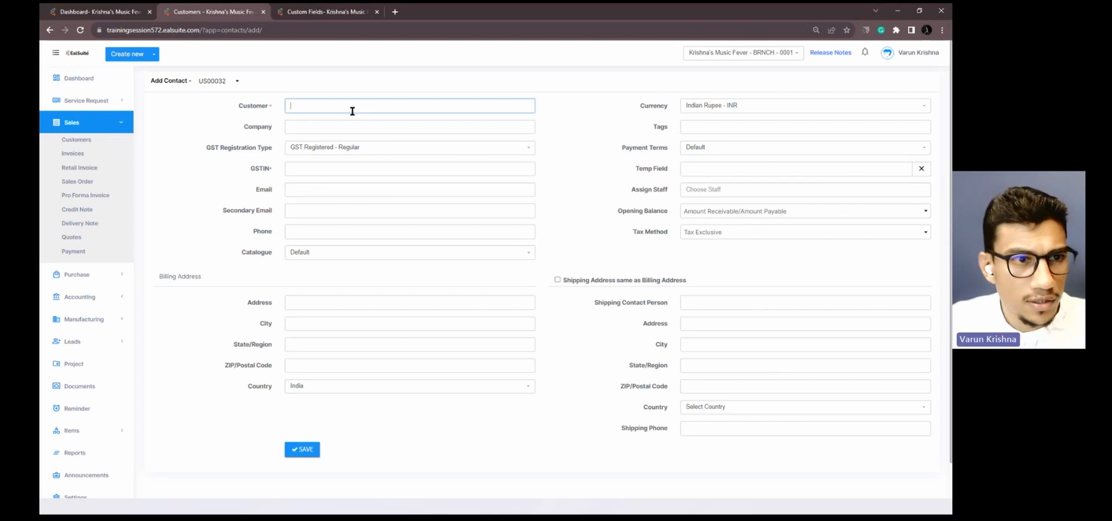
type("Chanja")
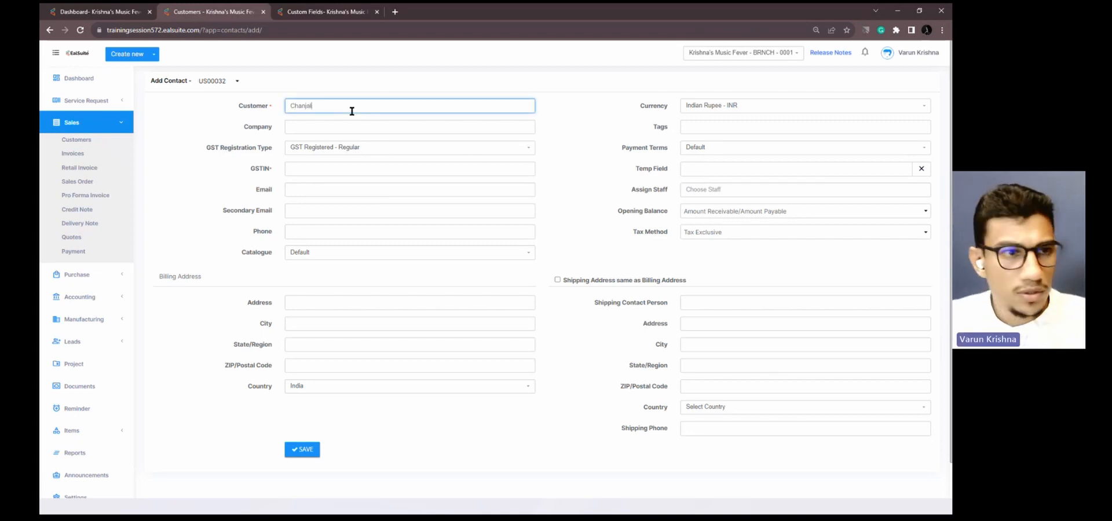
type("l")
left_click(322, 148)
left_click(315, 206)
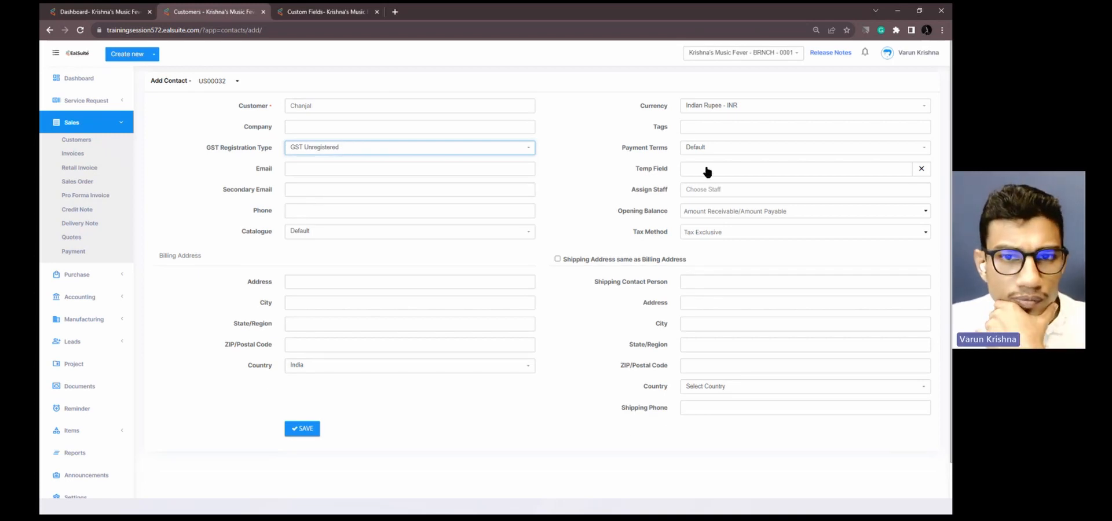
- Set the Temp Field date to 10/11/2023 and clear it, pick 18/11/2023 and clear it again, leaving the customer unsaved
left_click(790, 174)
left_click(739, 231)
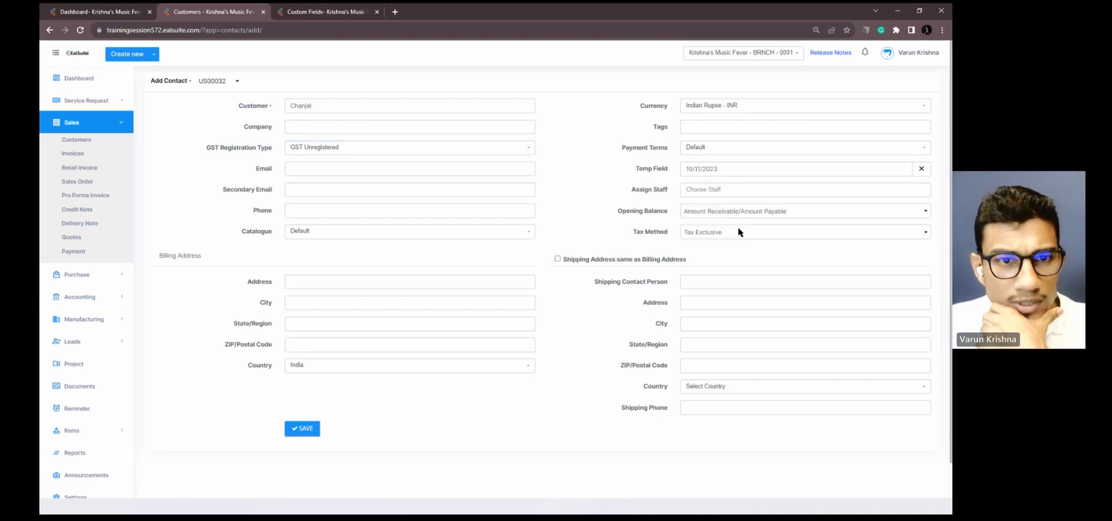
left_click(922, 170)
left_click(881, 172)
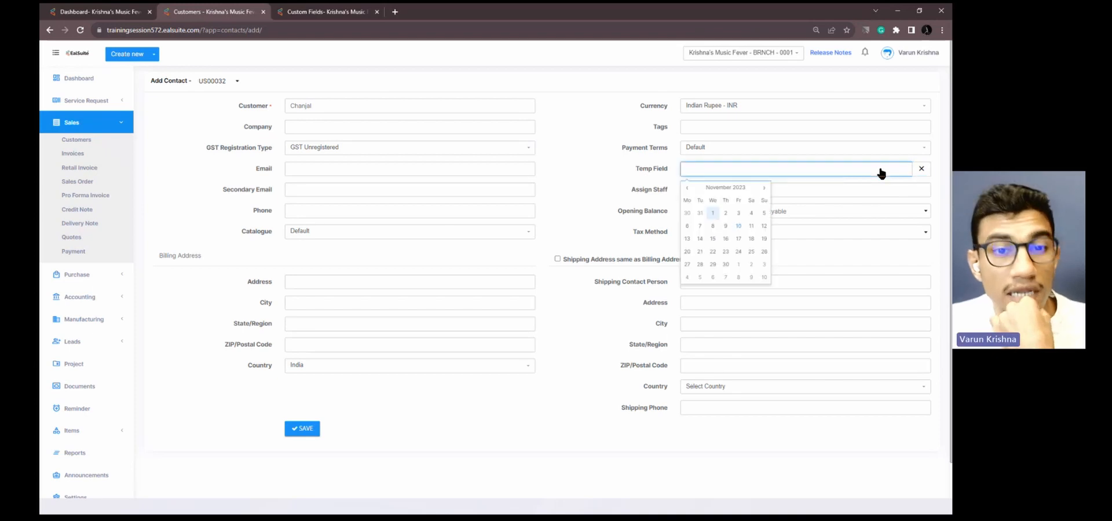
left_click(751, 240)
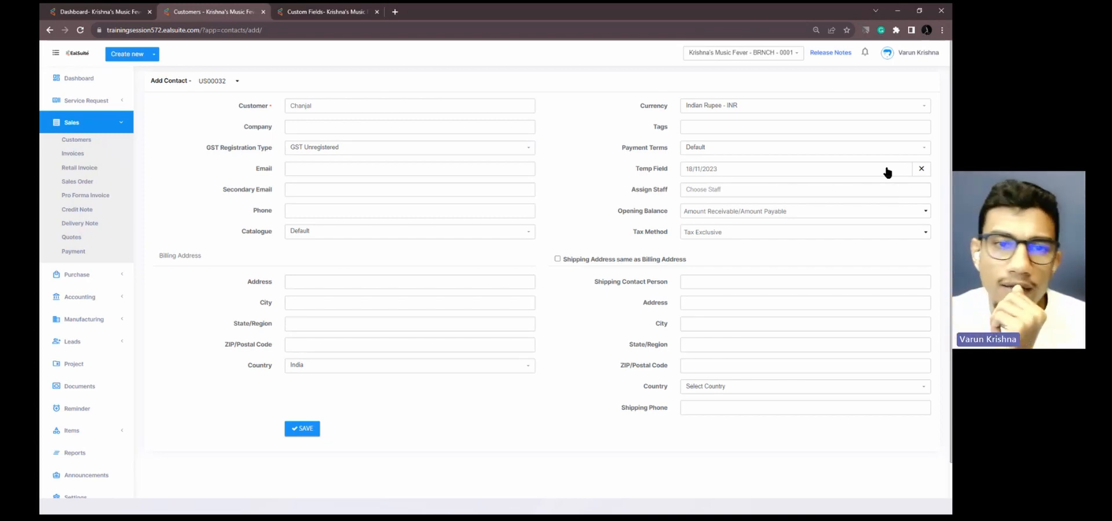
left_click(922, 170)
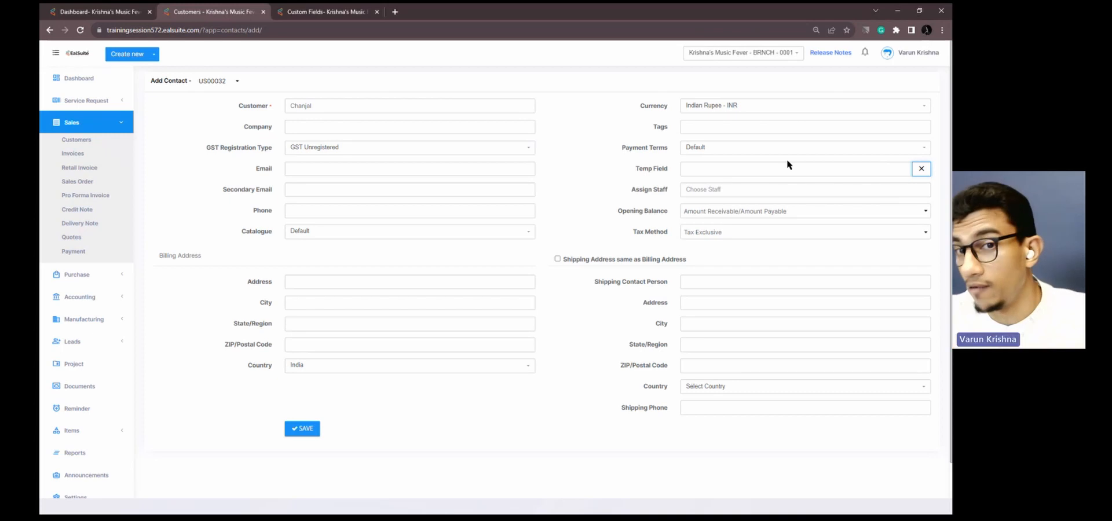
left_click(943, 12)
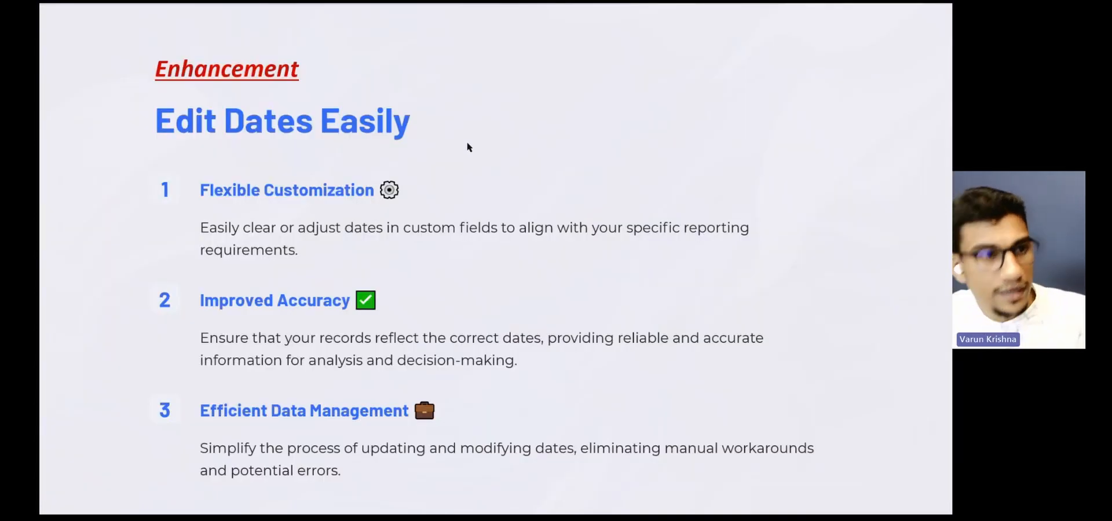
left_click(65, 509)
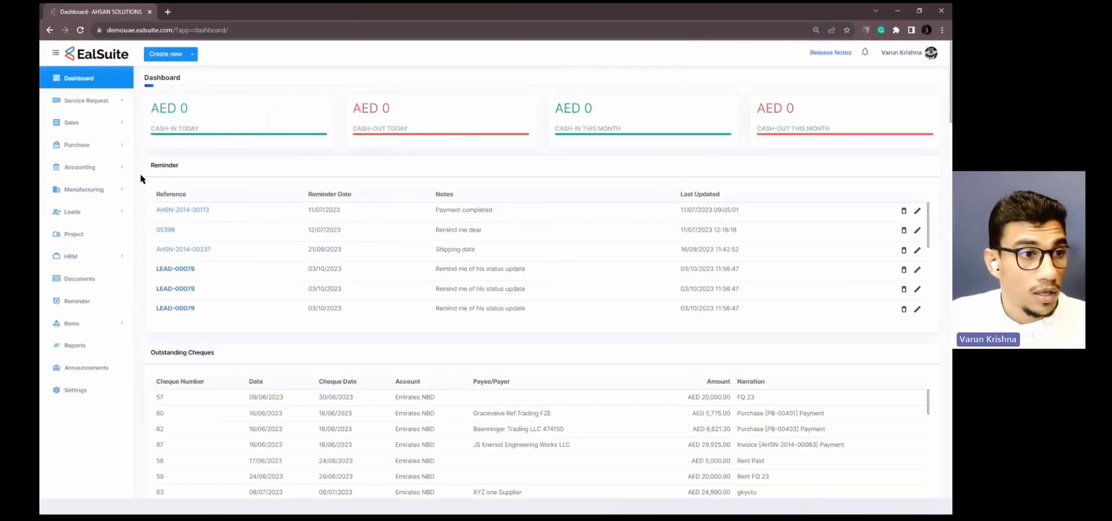
- Open the AHSAN SOLUTIONS project list and start a new filter condition
left_click(79, 237)
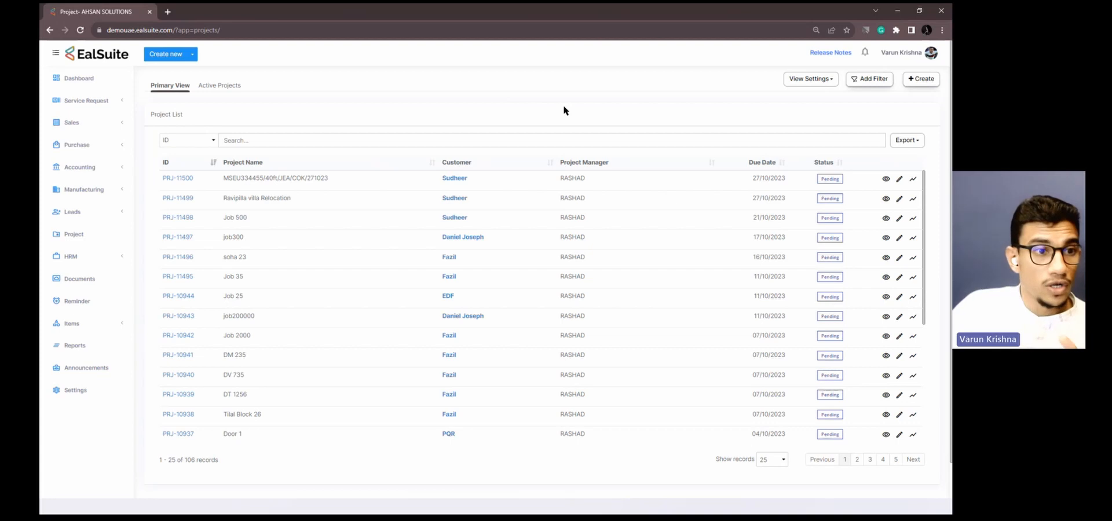
left_click(863, 78)
left_click(350, 272)
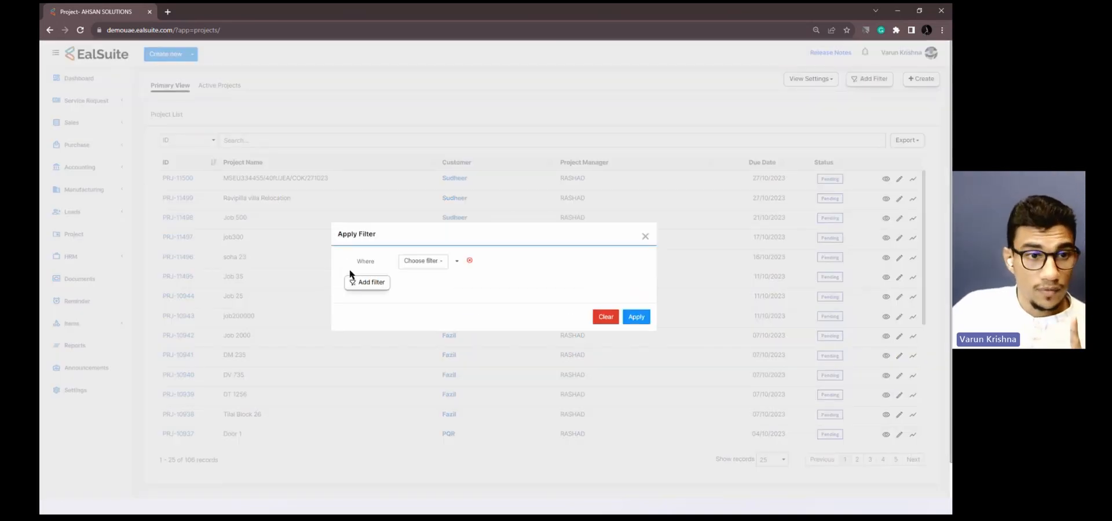
- Choose Due Date as the project filter's field and look at its date picker
left_click(424, 261)
type("due")
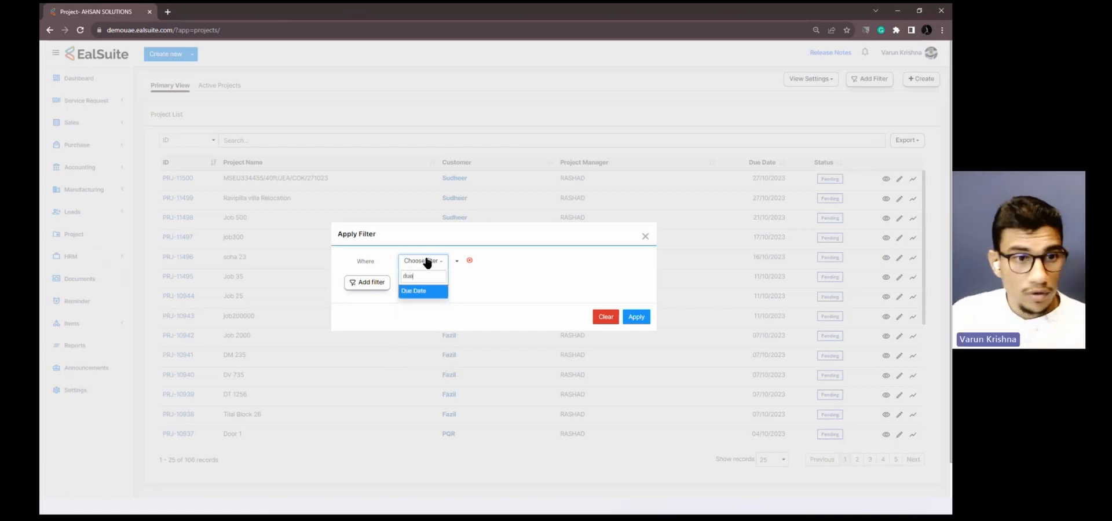
left_click(424, 290)
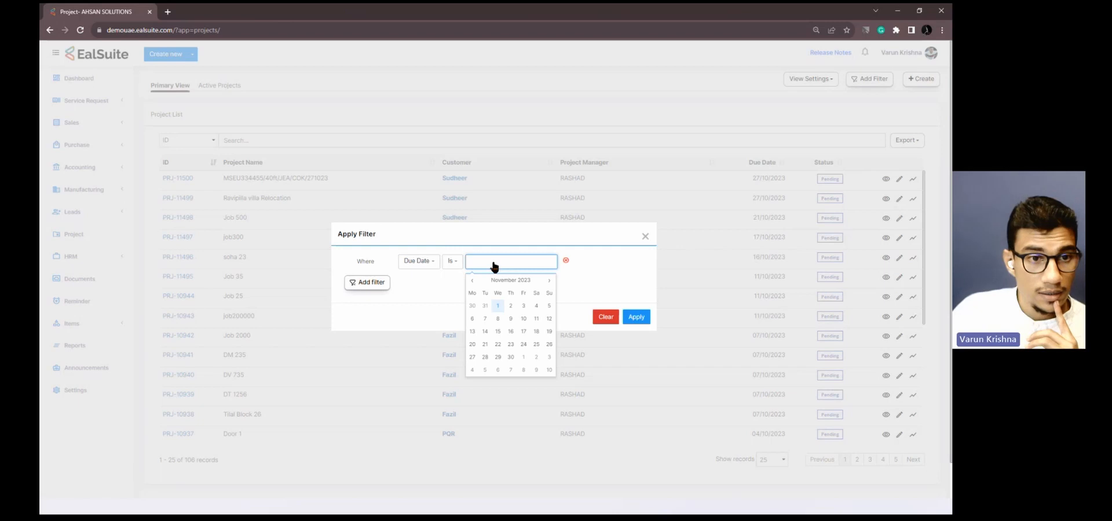
left_click(429, 289)
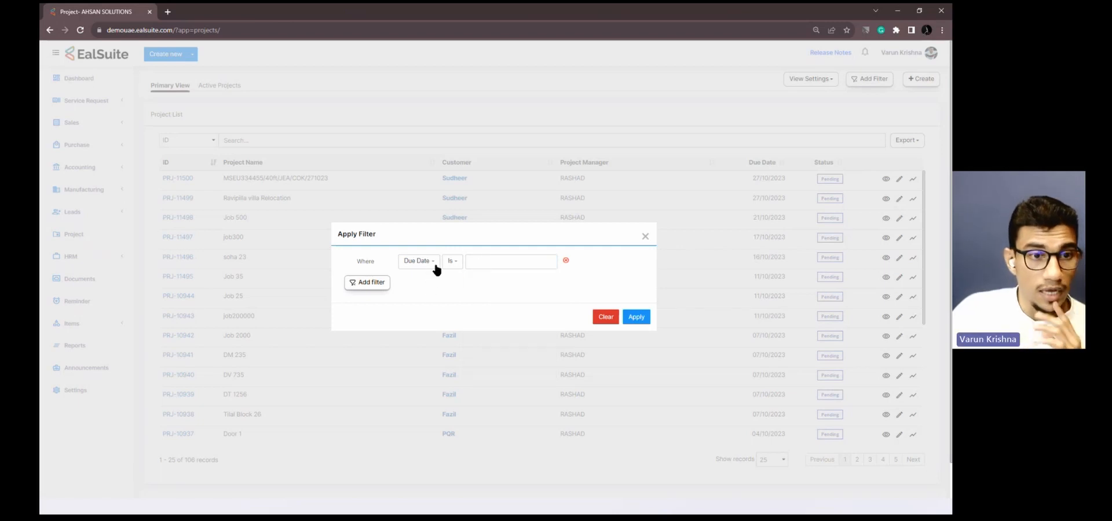
- Filter the project list by Status is In Progress
left_click(434, 263)
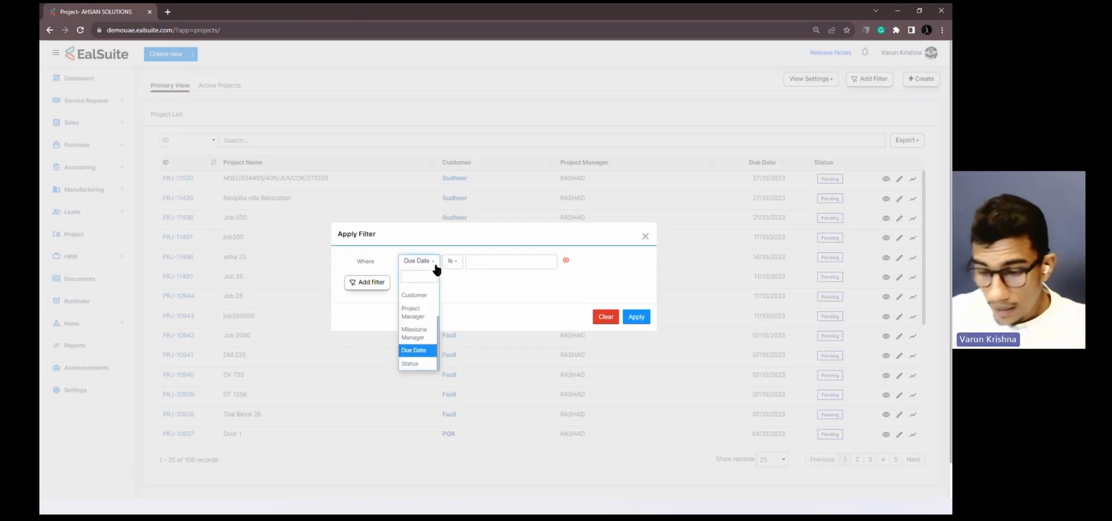
type("stau")
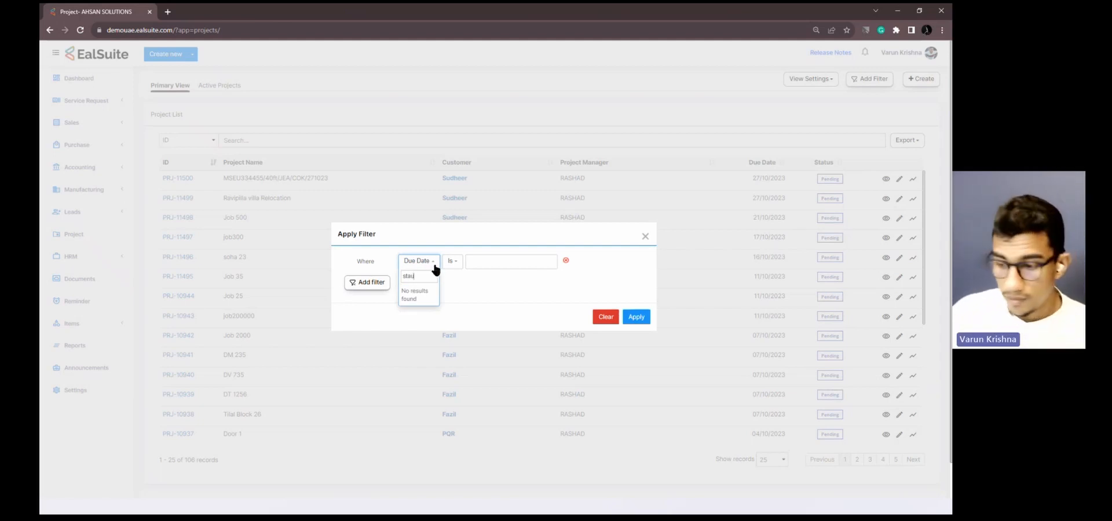
key("BackSpace")
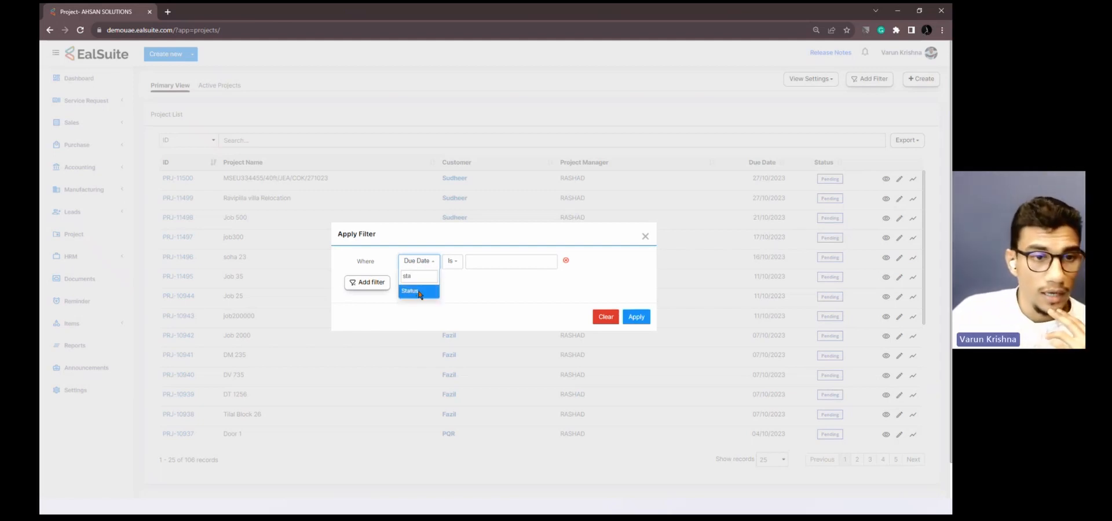
left_click(419, 293)
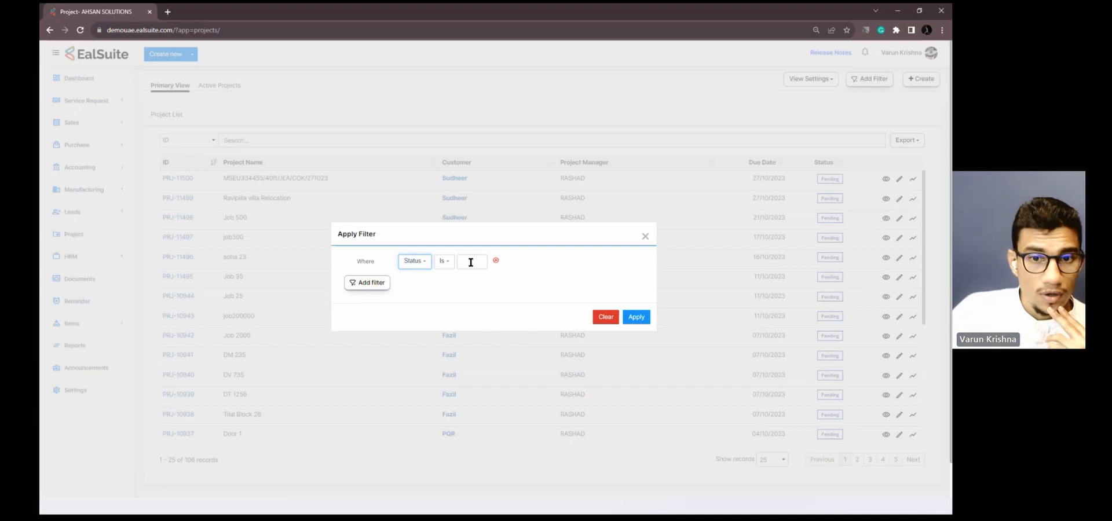
left_click(471, 263)
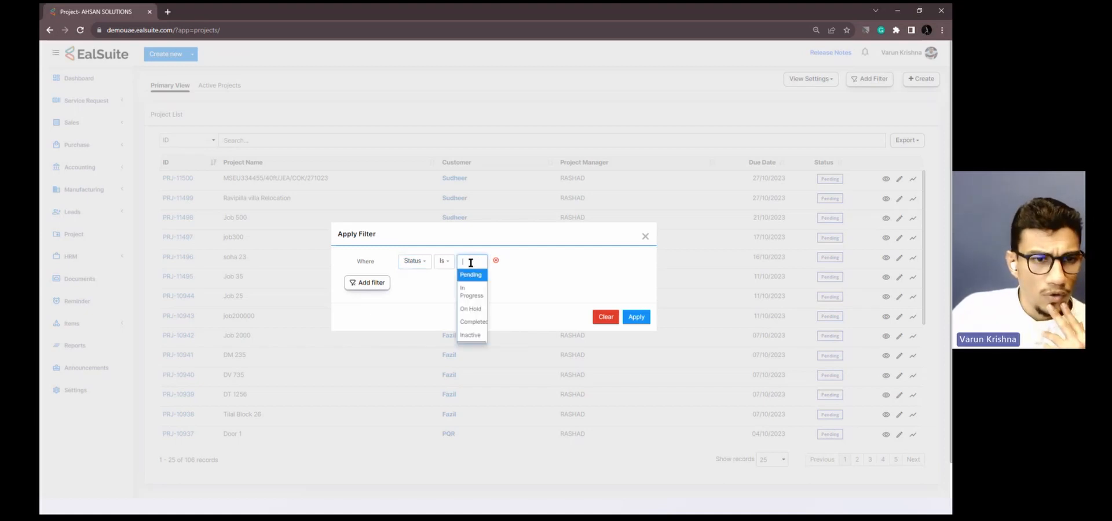
left_click(472, 292)
left_click(631, 316)
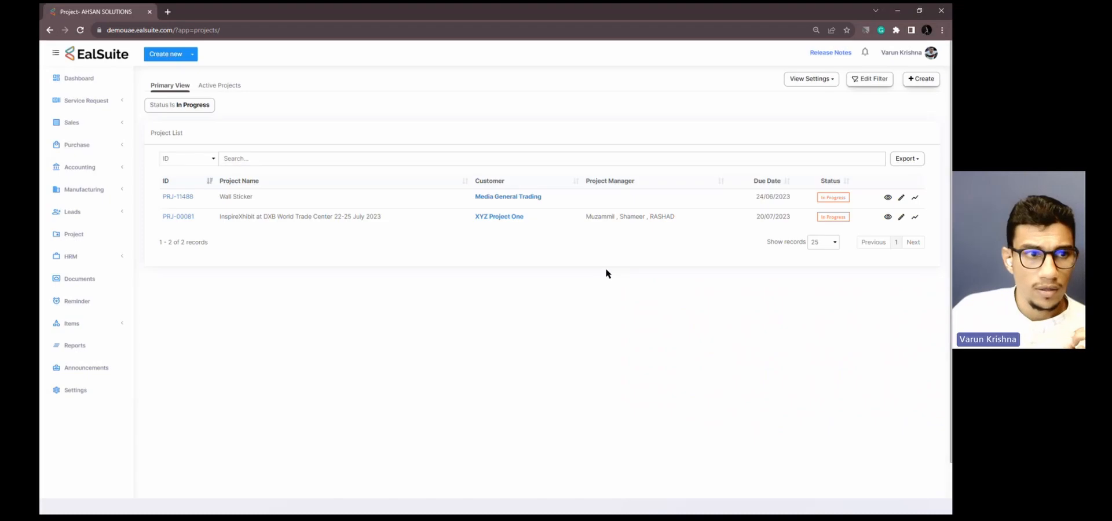
- Edit the project filter so that Status is Pending or On Hold, apply it, and close the project window
left_click(872, 81)
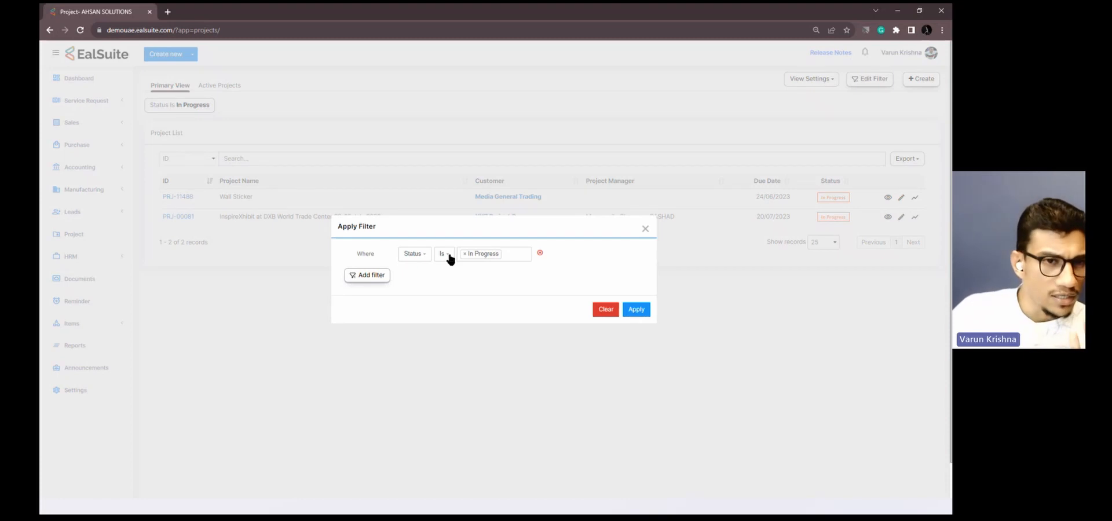
left_click(469, 258)
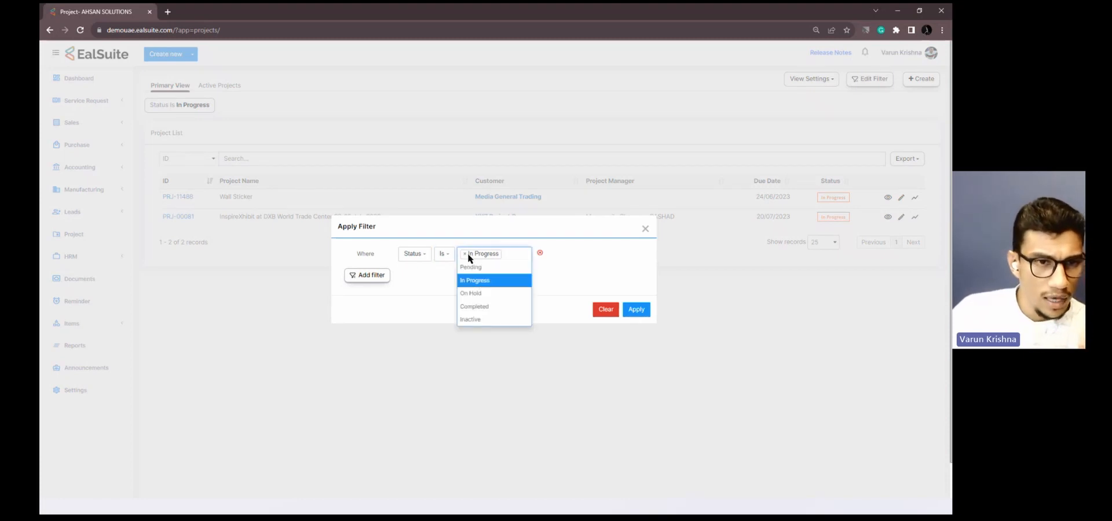
left_click(465, 254)
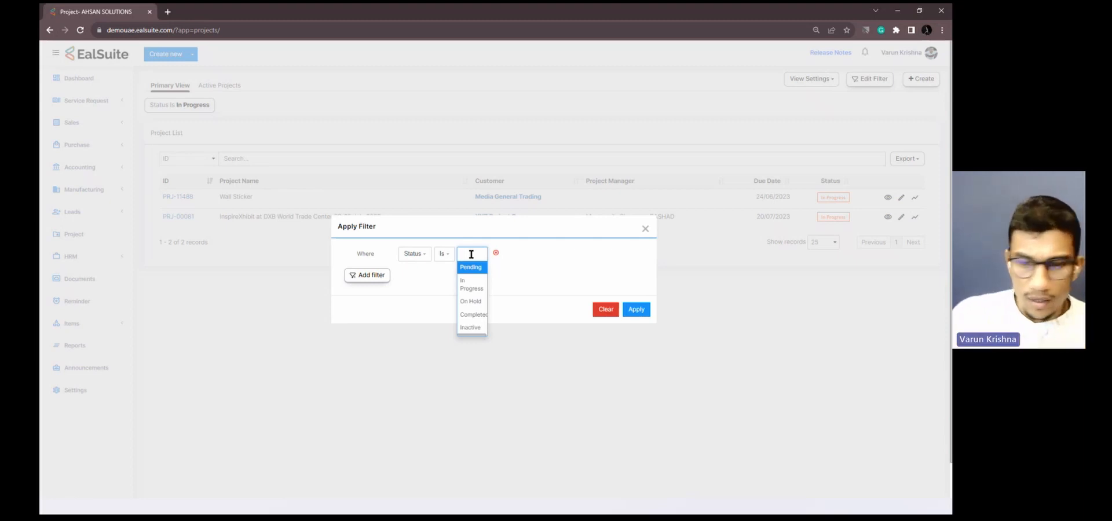
type("Pending")
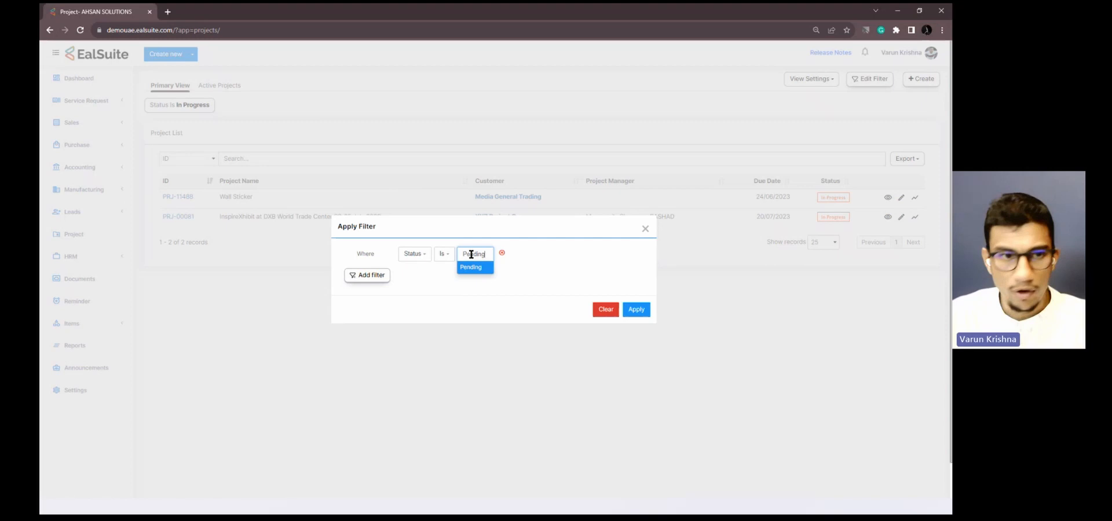
key("Return")
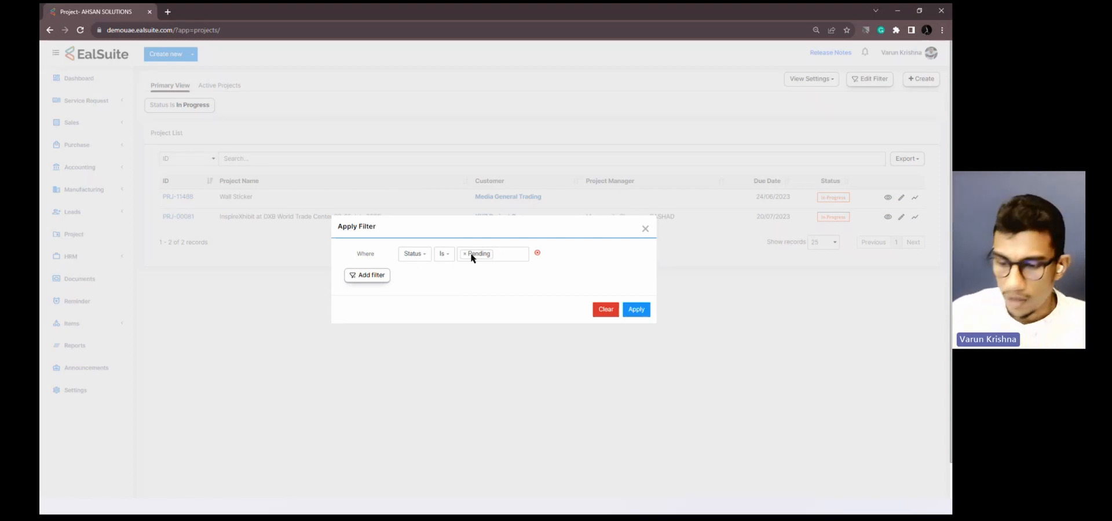
left_click(499, 254)
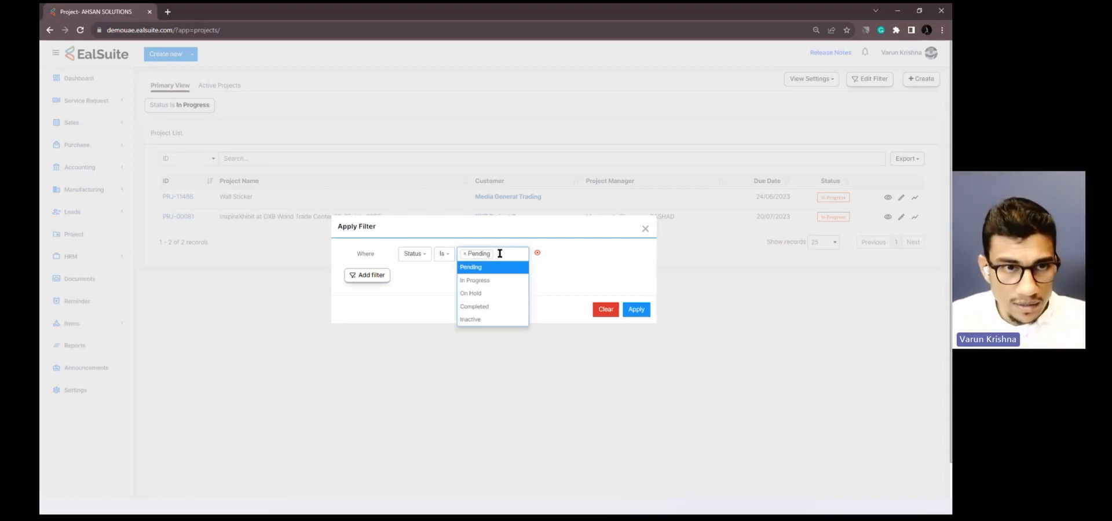
left_click(493, 295)
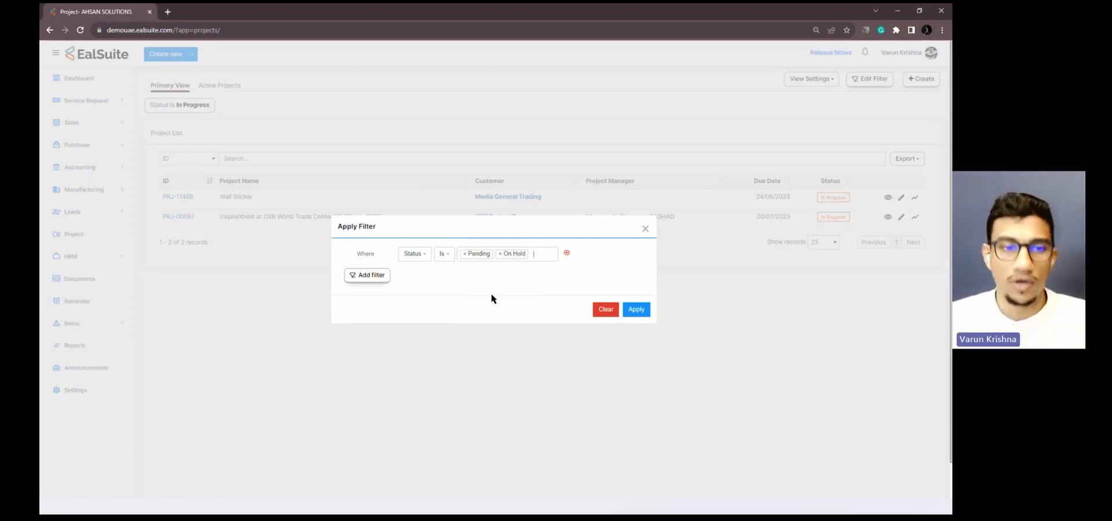
left_click(632, 310)
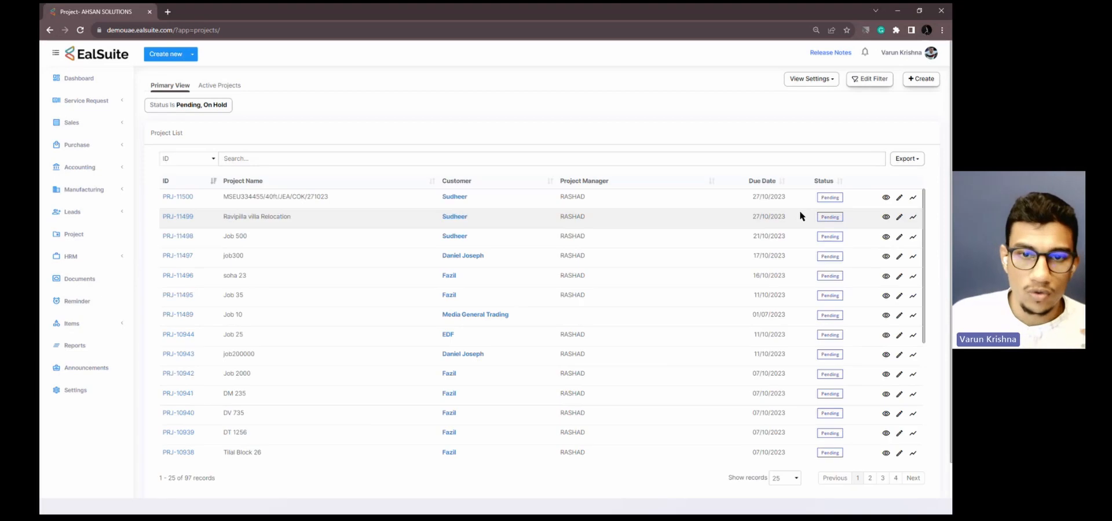
scroll(737, 282, "up", 4)
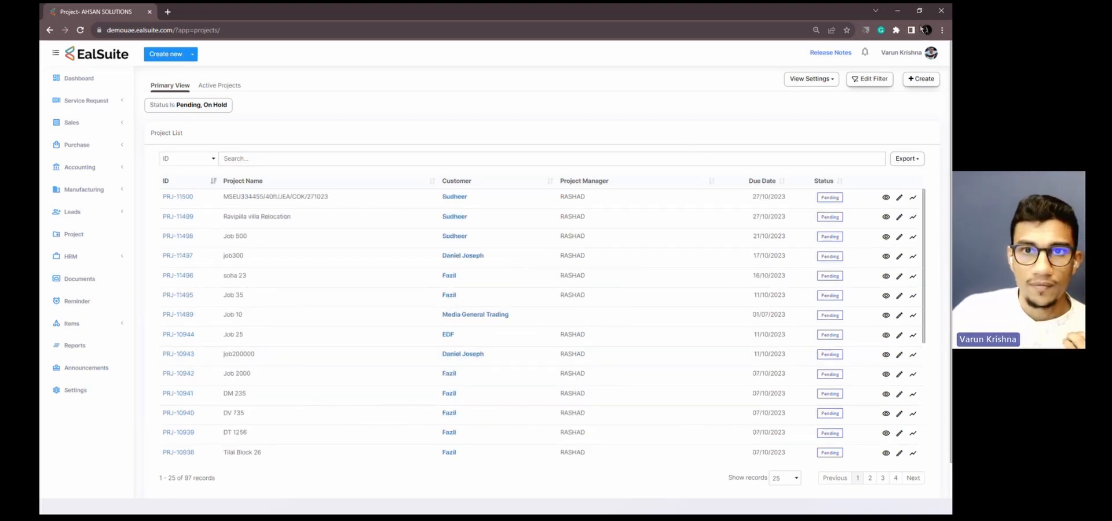
left_click(940, 11)
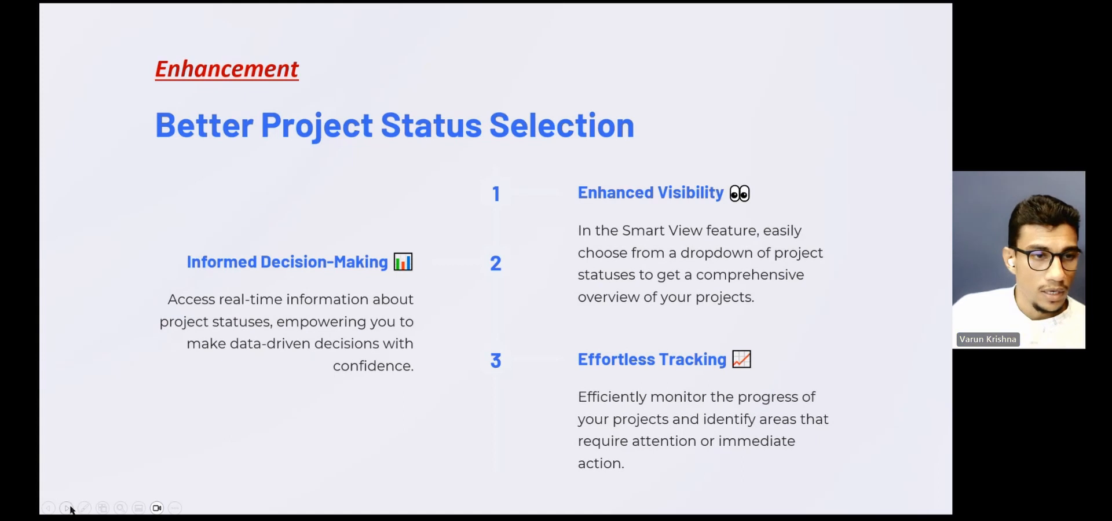
left_click(67, 508)
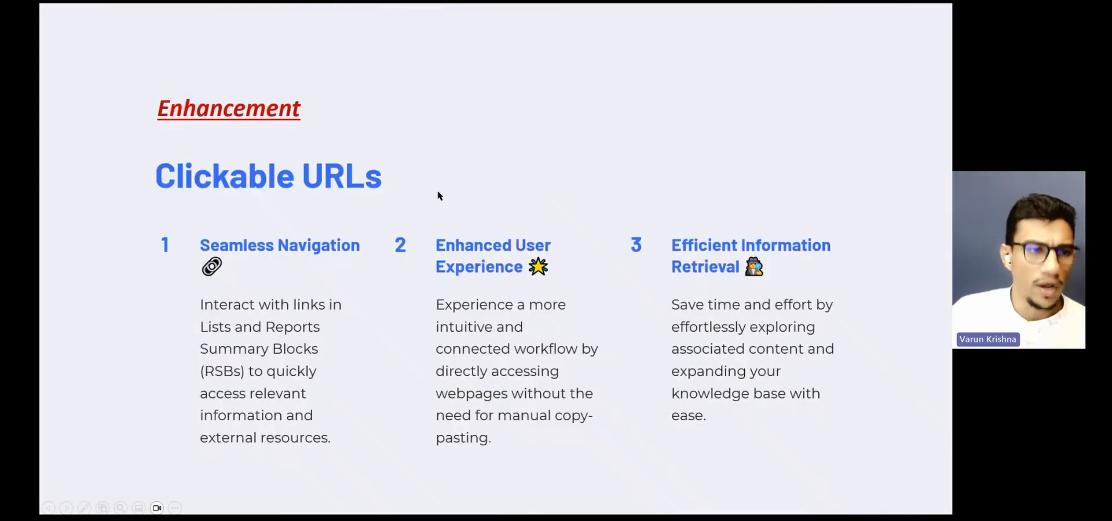
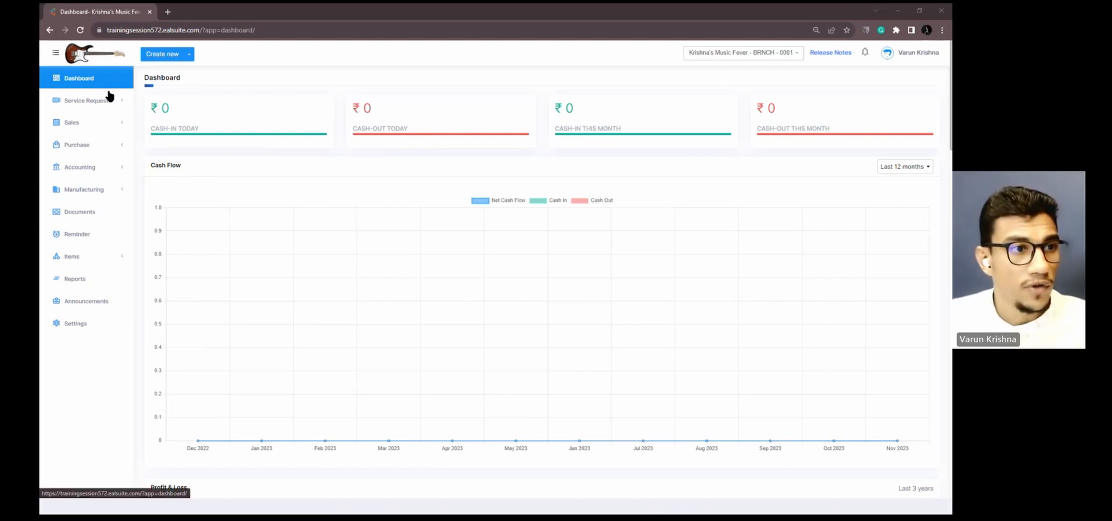
- Start a new customer in the BRNCH - 0001 branch and open the settings in a separate browser tab
left_click(163, 54)
left_click(160, 81)
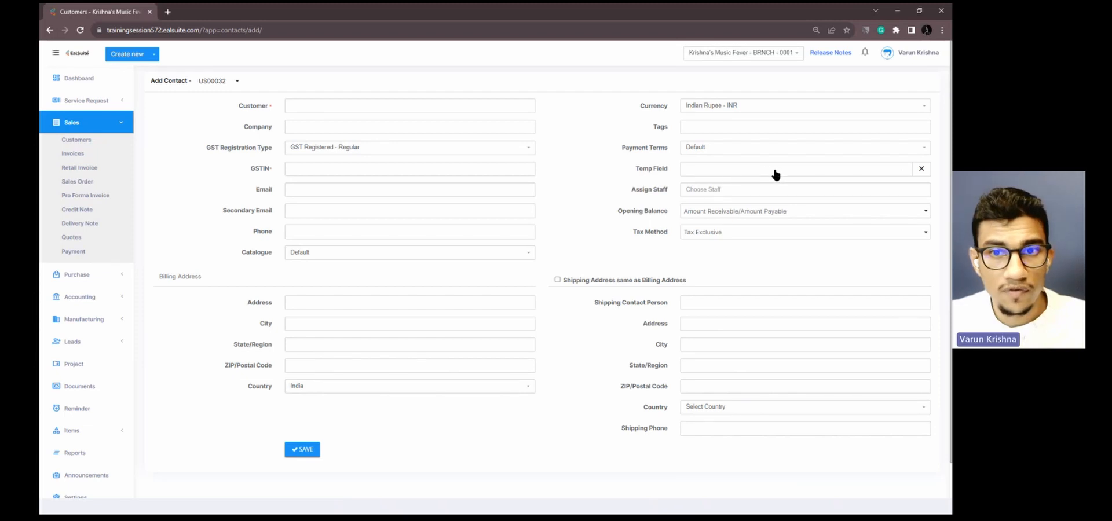
scroll(62, 422, "down", 1)
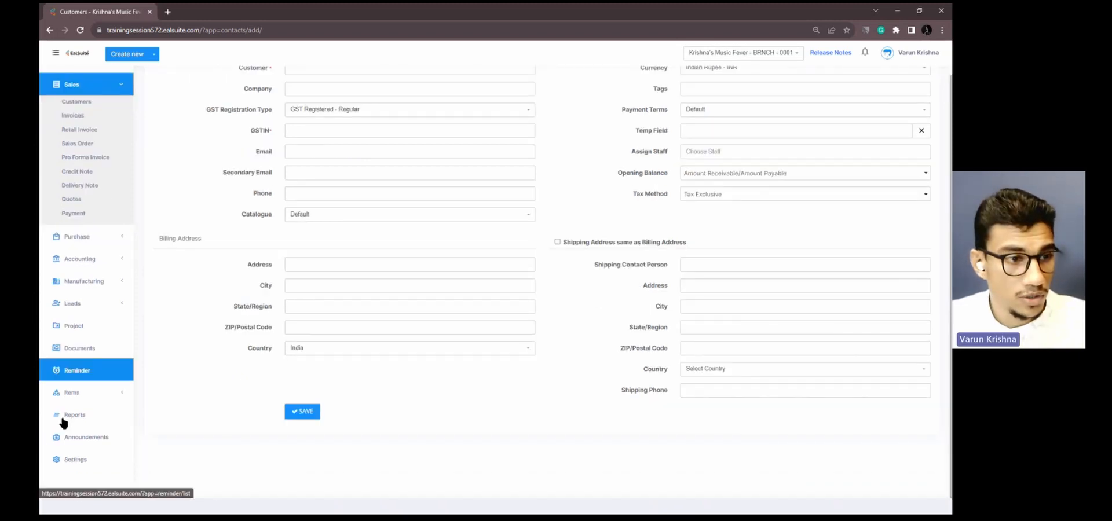
middle_click(74, 459)
left_click(197, 17)
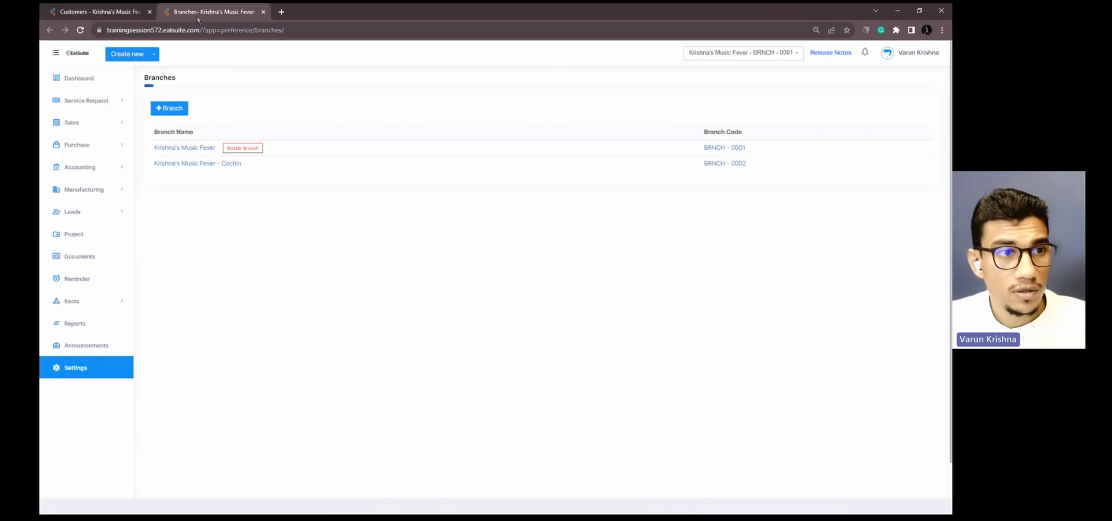
- Delete the customer custom field Temp Field from the master branch and check the new customer form without it
left_click(180, 150)
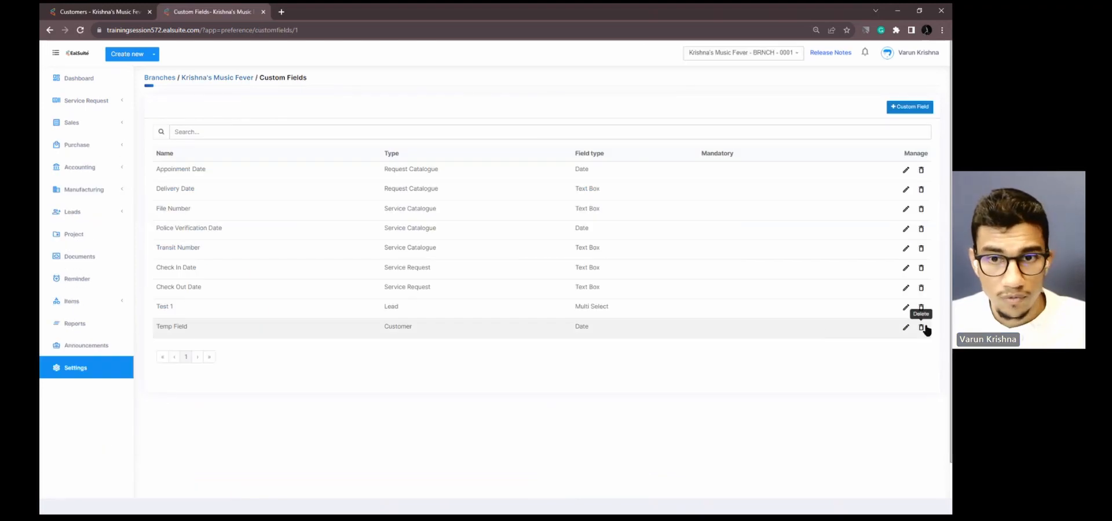
left_click(907, 328)
left_click(604, 288)
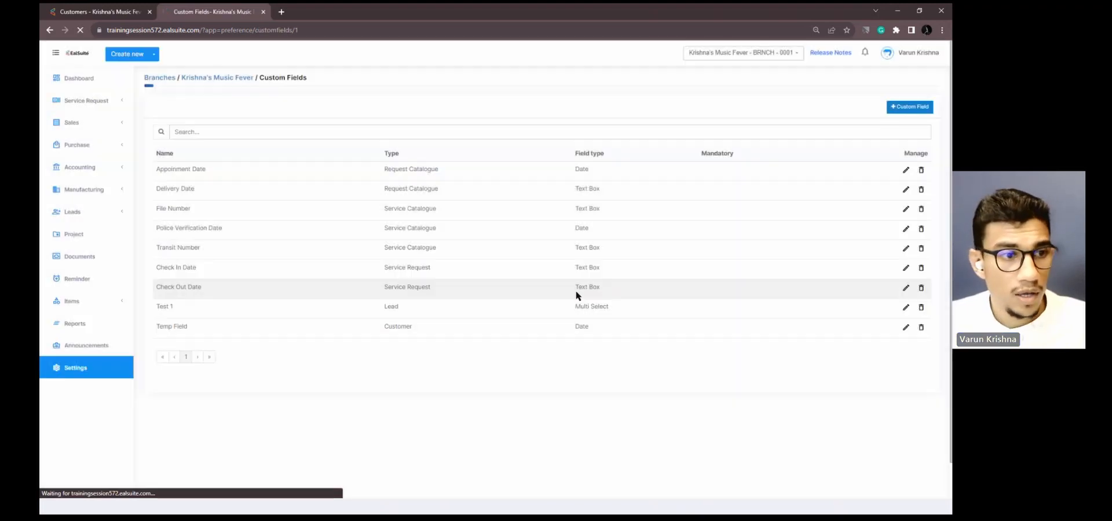
left_click(112, 13)
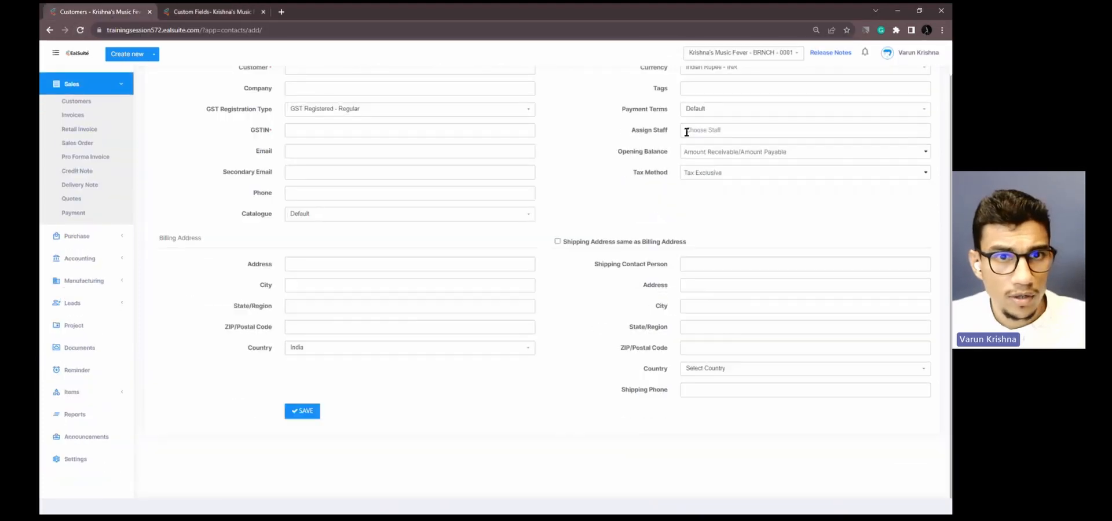
scroll(686, 132, "up", 1)
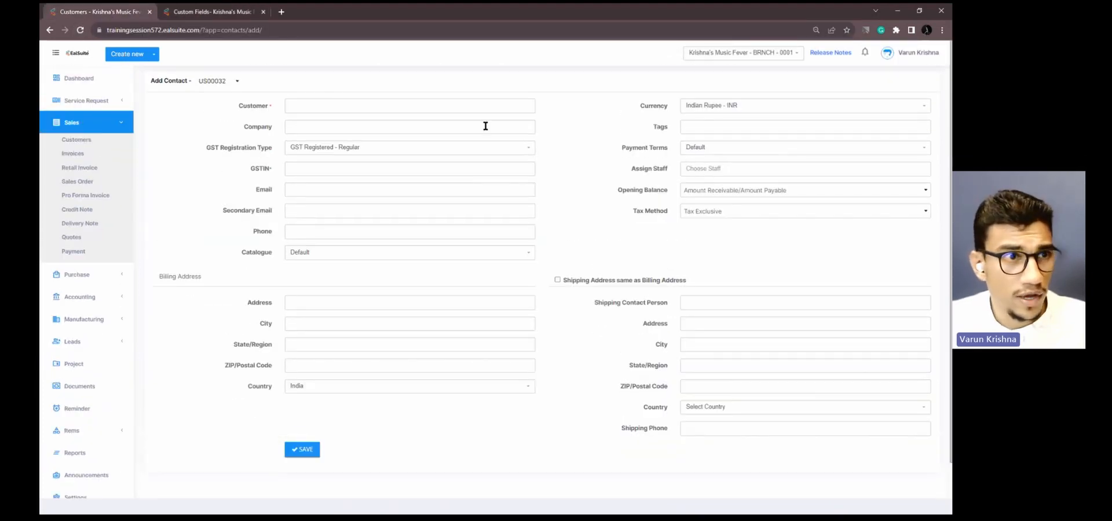
- Start a new custom field of type Customer in the master branch and name it Map Location
left_click(212, 12)
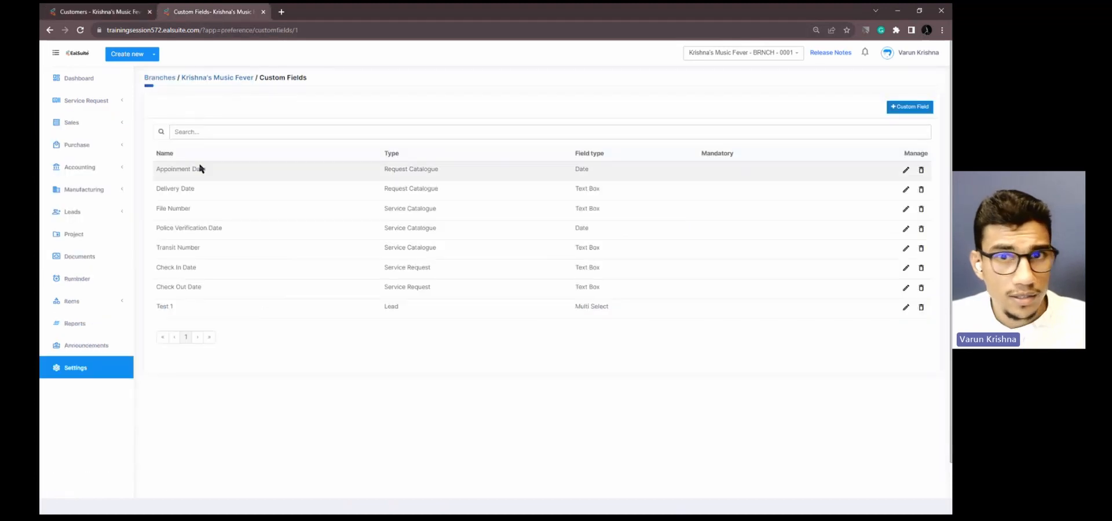
left_click(907, 106)
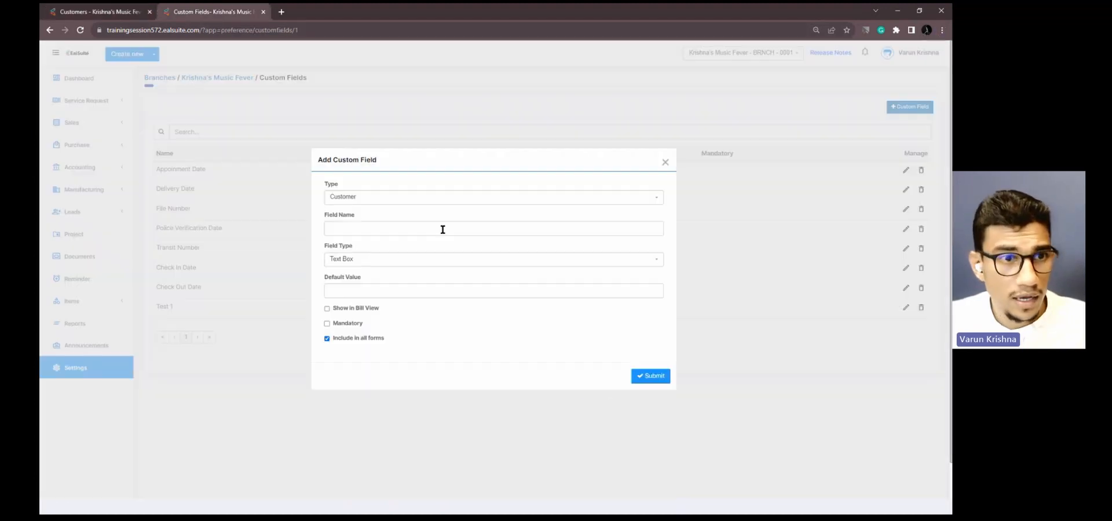
left_click(381, 198)
left_click(377, 201)
left_click(363, 227)
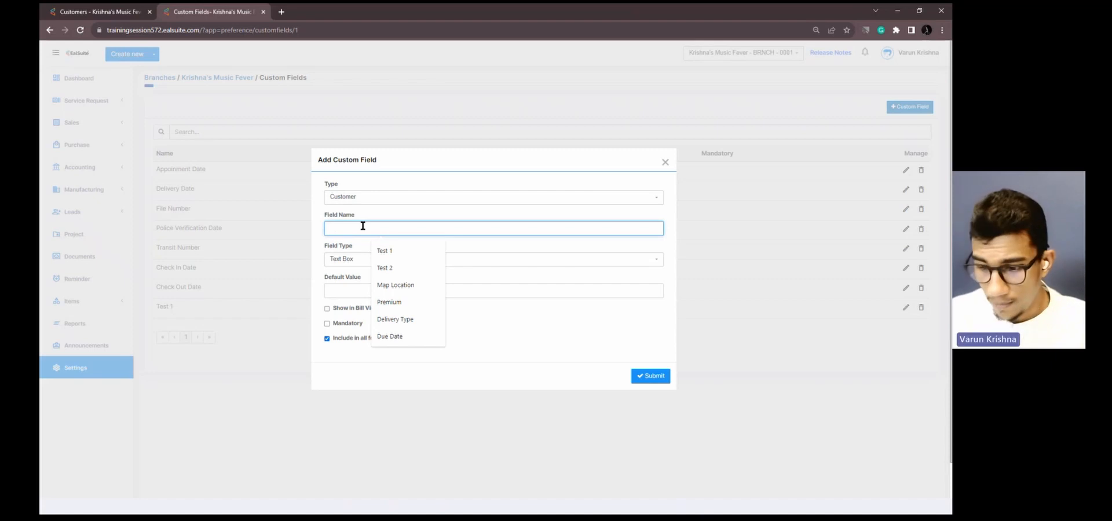
type("Map Location")
left_click(385, 250)
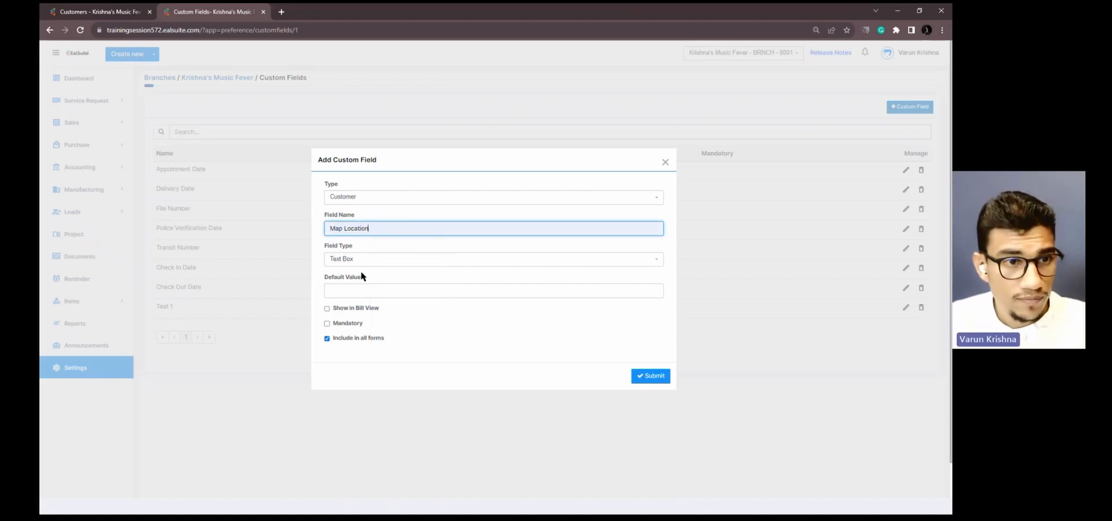
- Set the Map Location field type to URL, enable Show in Bill View, and submit the custom field
left_click(363, 264)
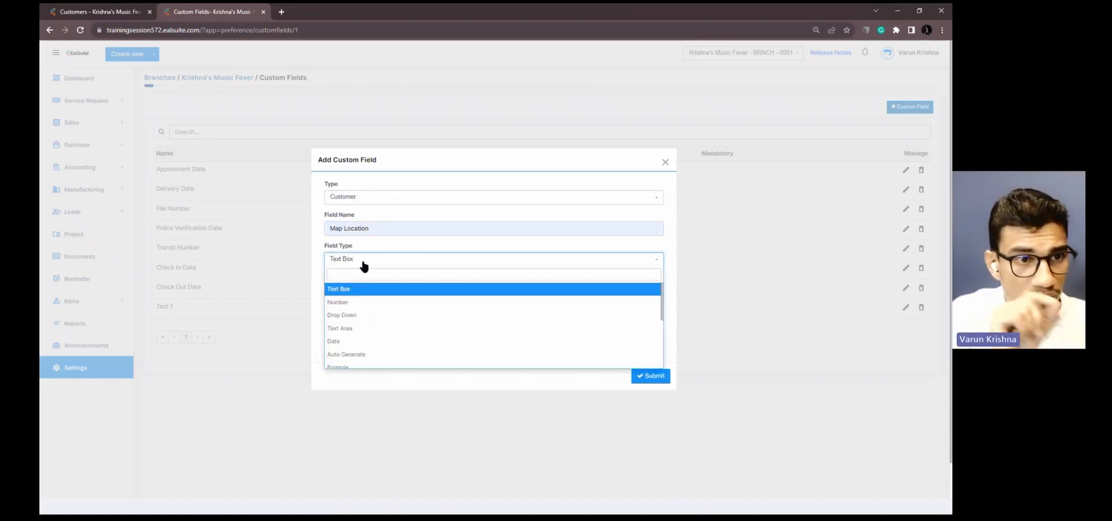
type("UR")
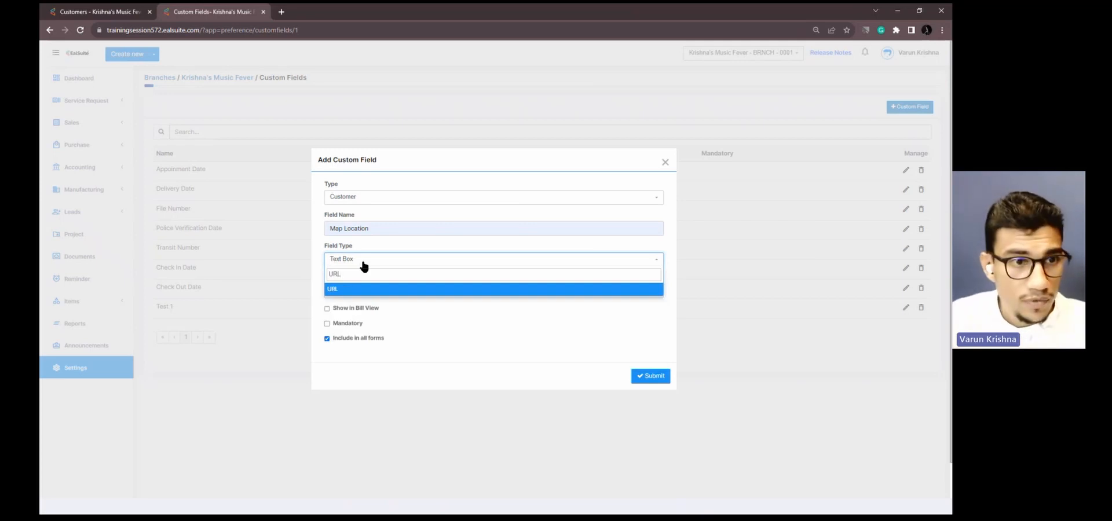
type("L")
left_click(356, 290)
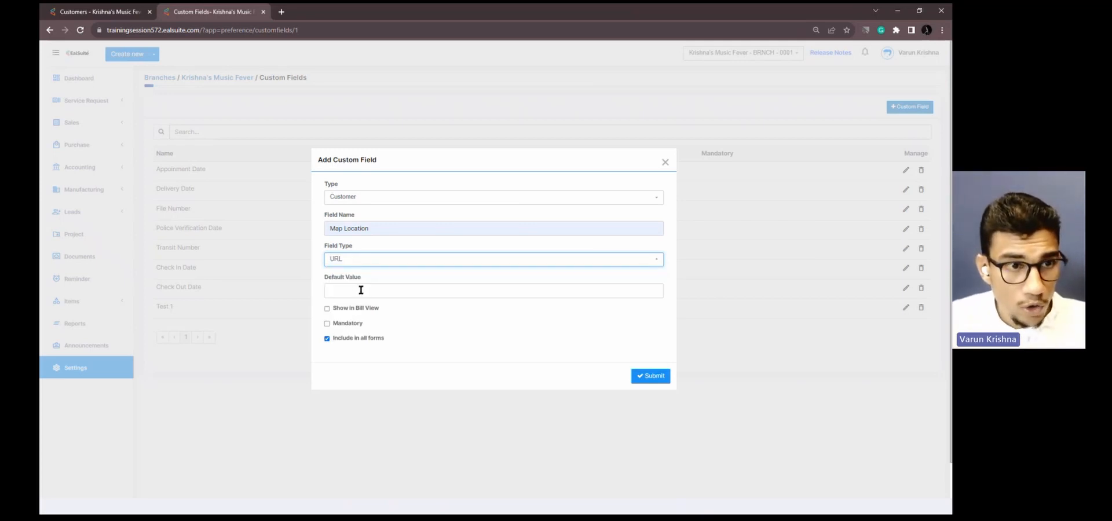
left_click(362, 308)
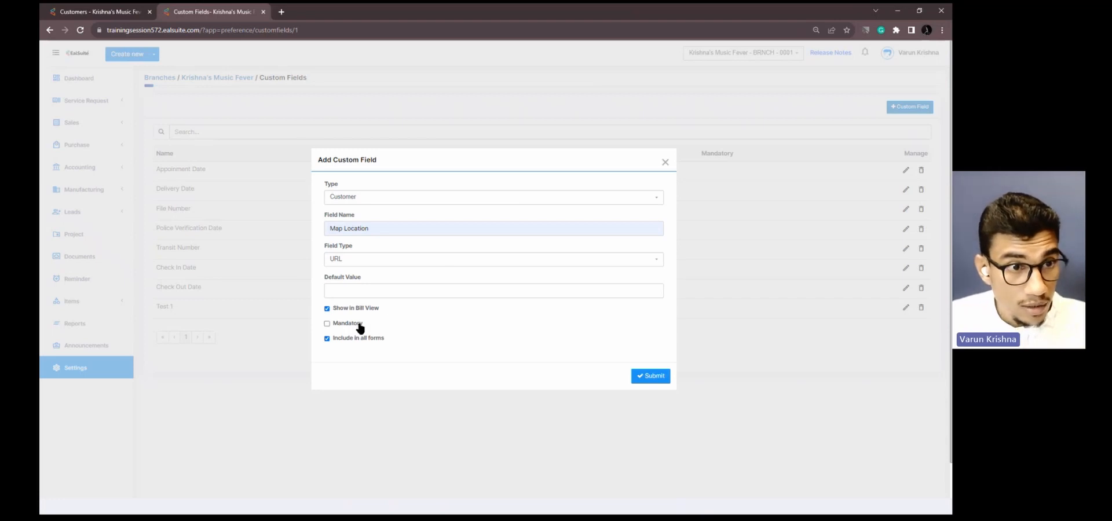
left_click(643, 378)
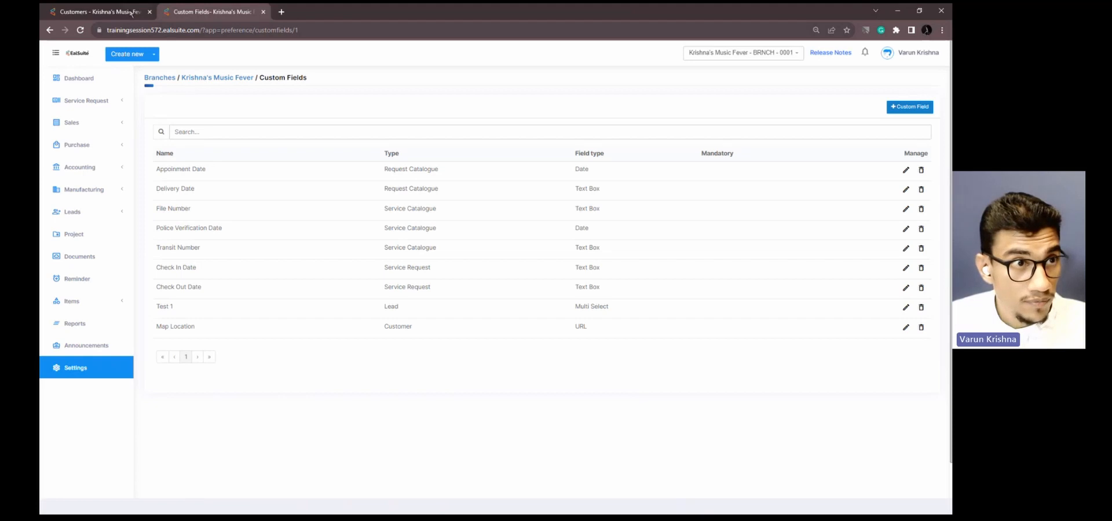
- Enter the customer's name in the new customer form and set the GST registration type to GST Unregistered
left_click(131, 11)
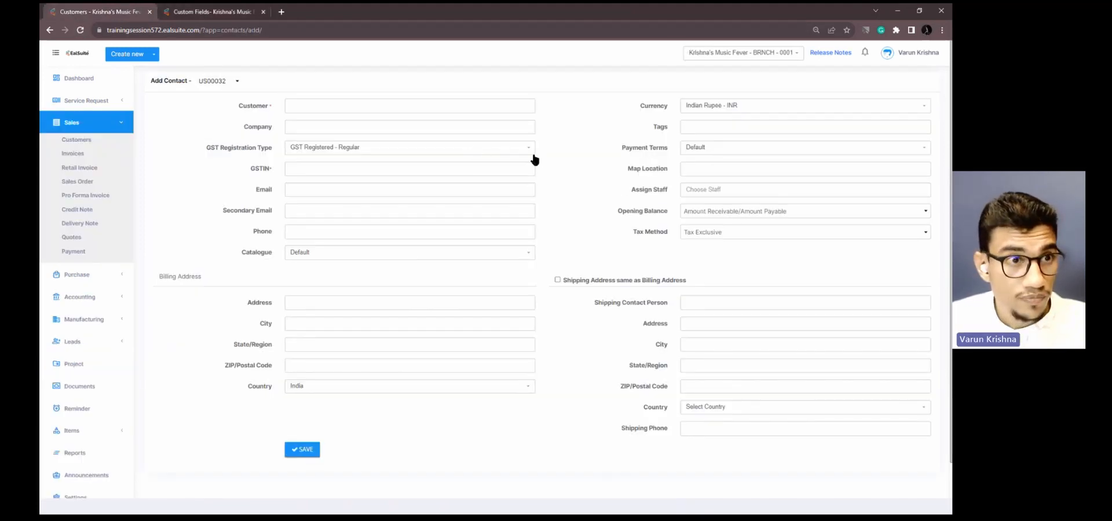
left_click(461, 107)
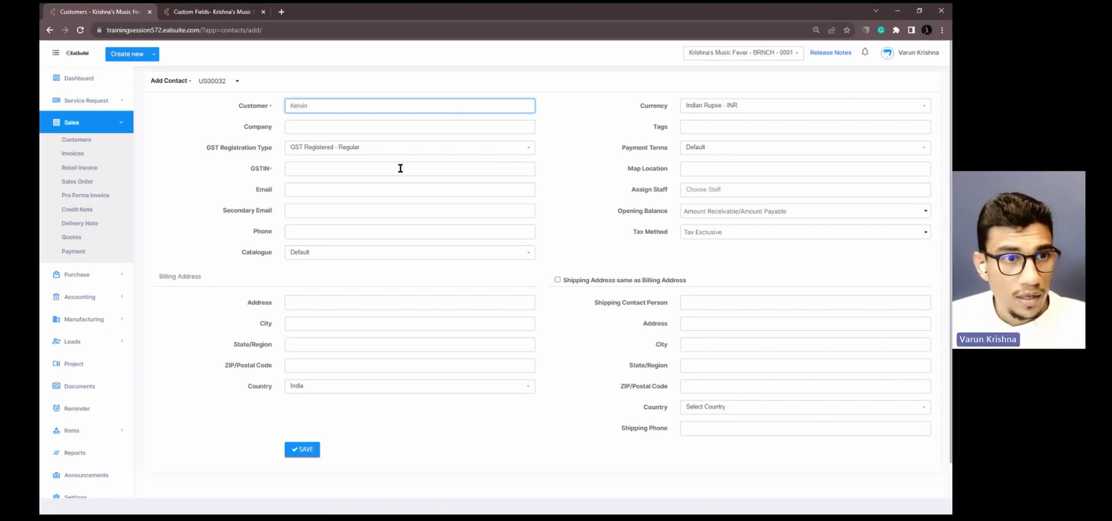
left_click(369, 152)
left_click(346, 199)
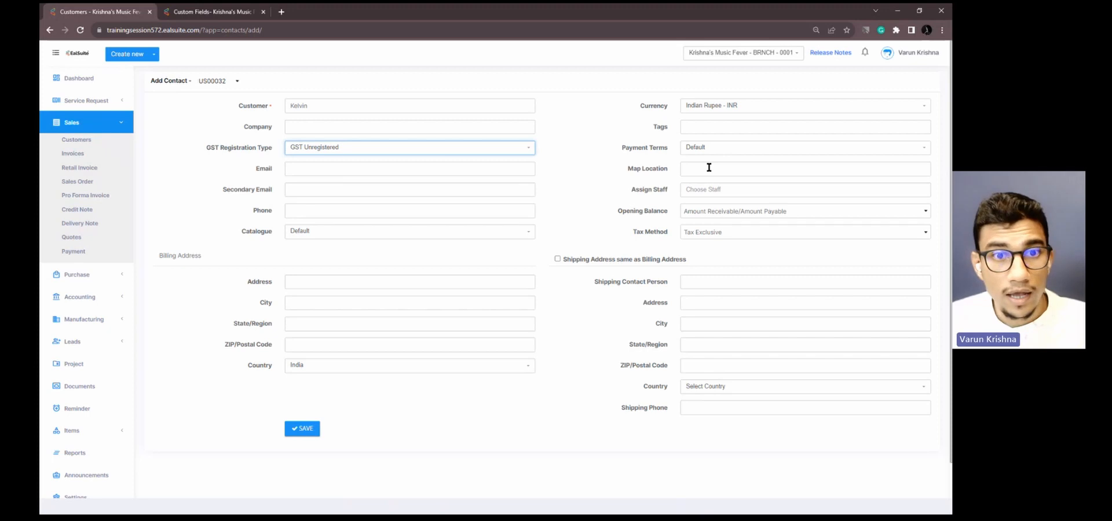
- Paste the copied maps.app.goo.gl link as the customer's Map Location and save the customer
key("alt+Tab")
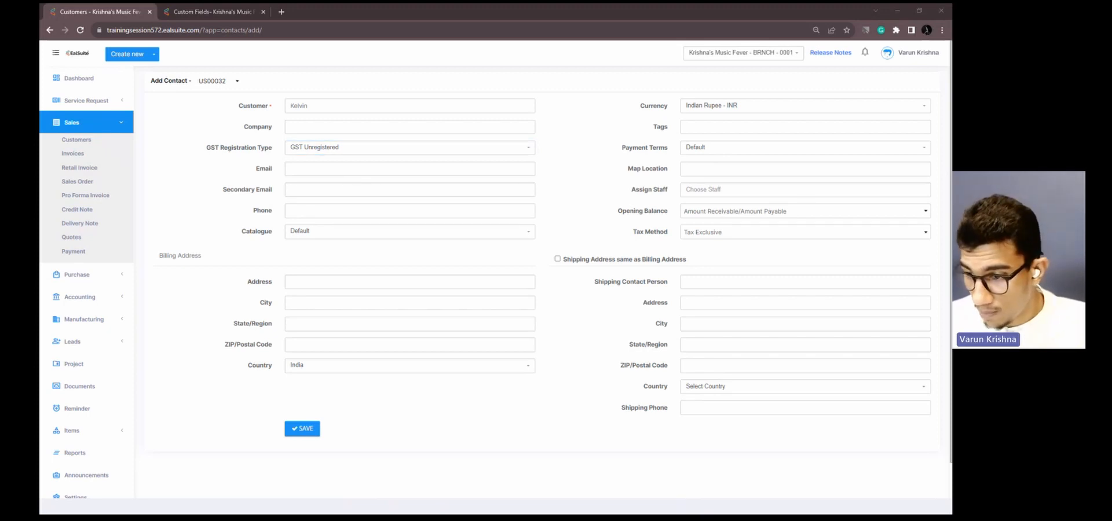
left_click(719, 168)
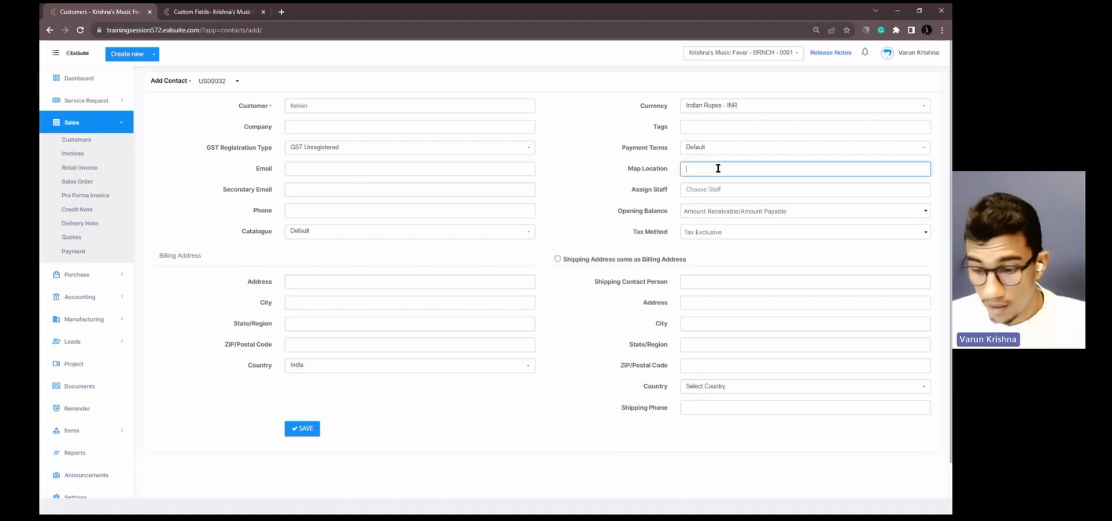
type("https://maps.app.goo.gl/YBsEpehYAqc9wk1sS")
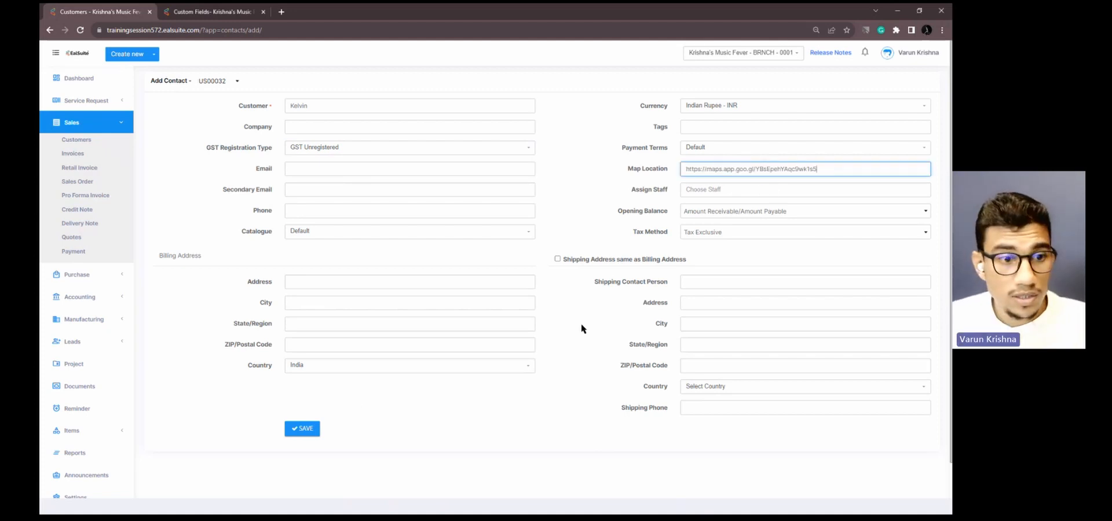
left_click(305, 431)
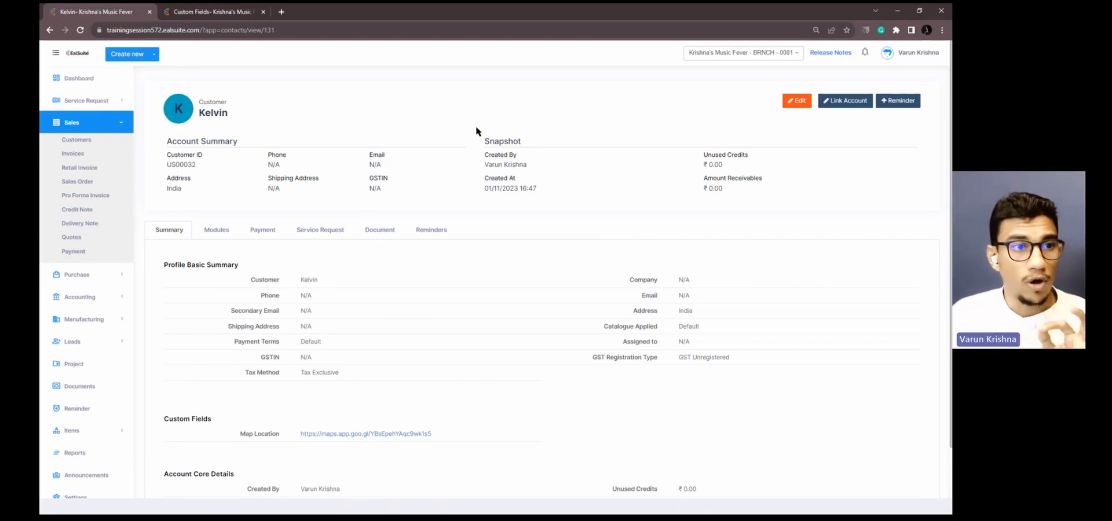
- Open the Map Location link from the customer's custom fields, view the place in Google Maps, and return to the profile
scroll(476, 131, "down", 1)
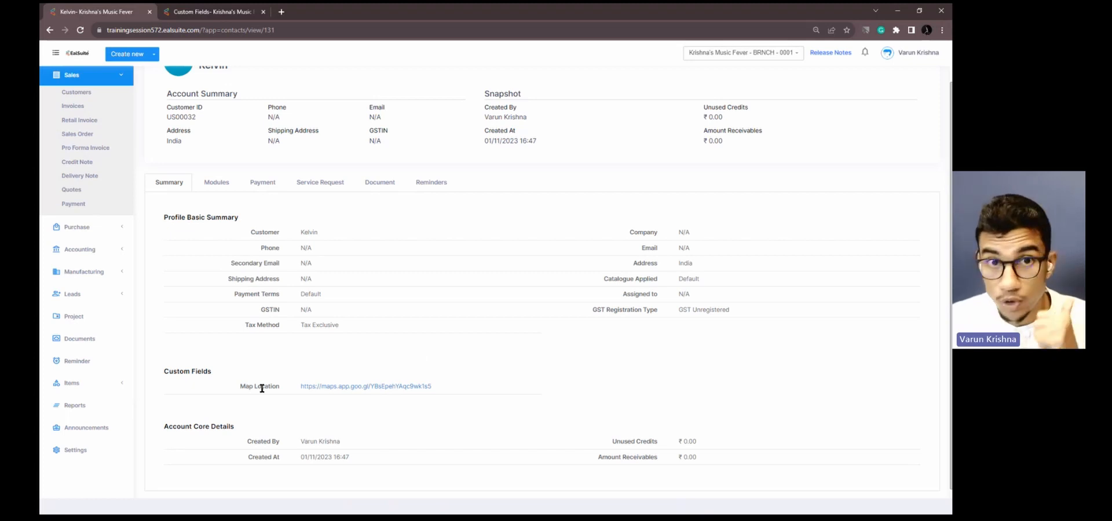
left_click(336, 387)
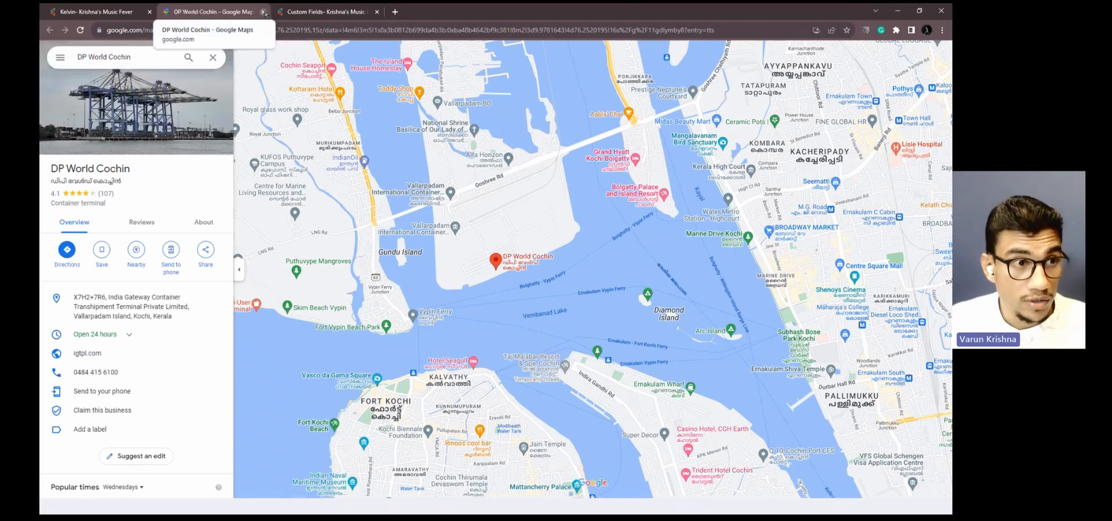
left_click(263, 11)
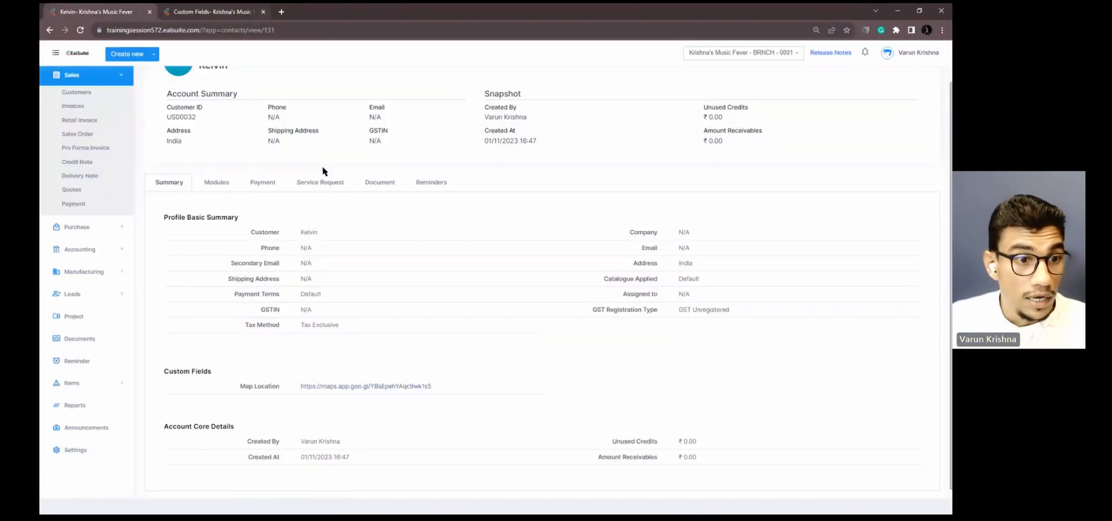
scroll(364, 287, "up", 1)
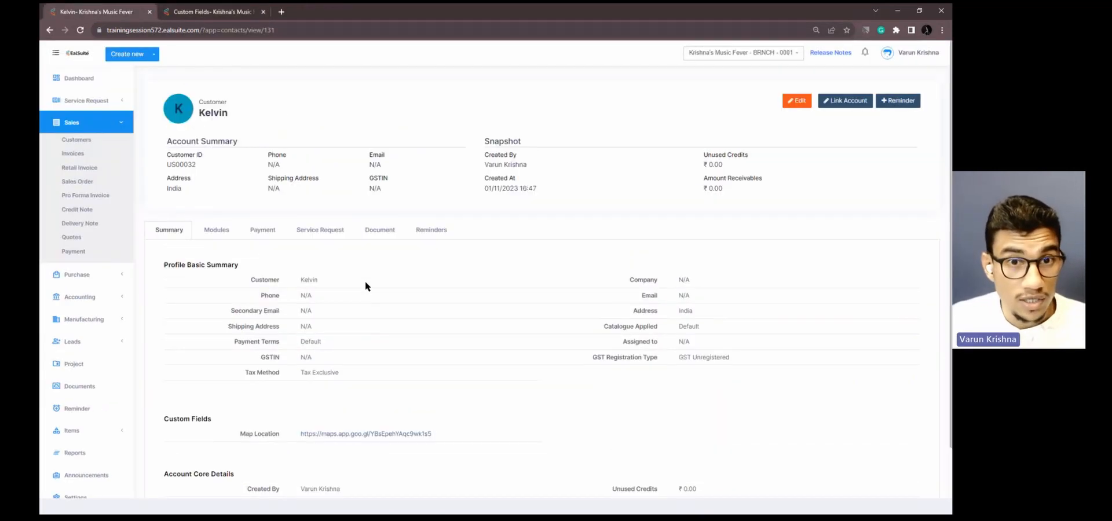
- Create a new invoice in a separate browser tab and select the newly added customer US00032
left_click(125, 54)
left_click(119, 100)
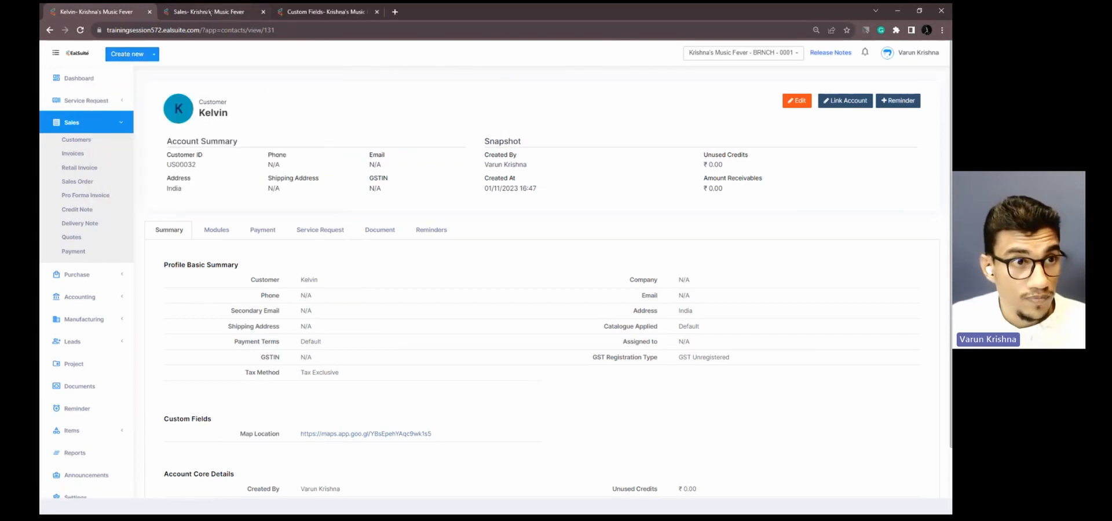
left_click(249, 201)
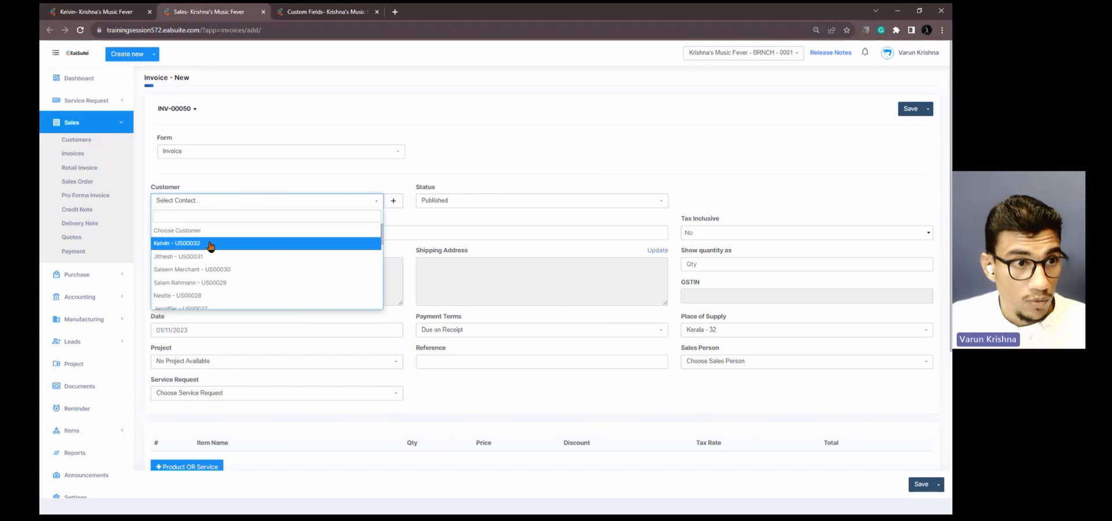
left_click(211, 246)
- Add the item Delivery Charge - 0041 to the invoice lines
scroll(263, 234, "down", 3)
left_click(199, 323)
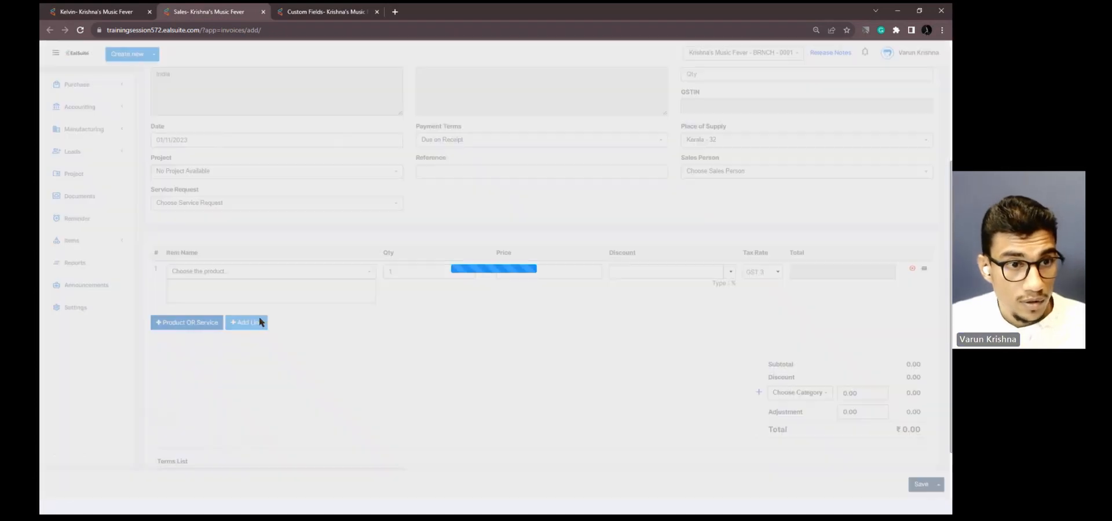
left_click(148, 373)
left_click(838, 458)
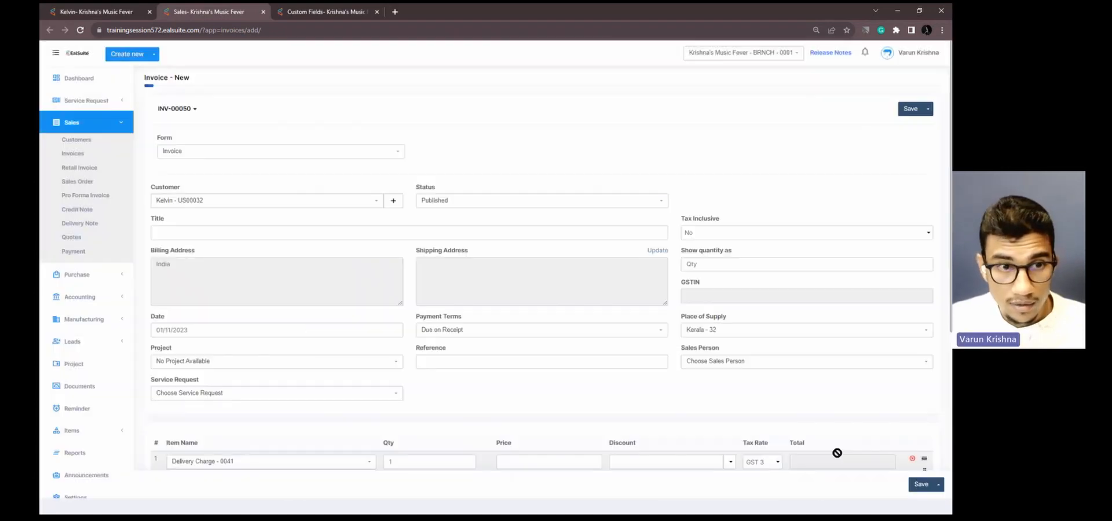
- Set the Delivery Charge price to 1,789 and save the invoice
scroll(675, 318, "down", 4)
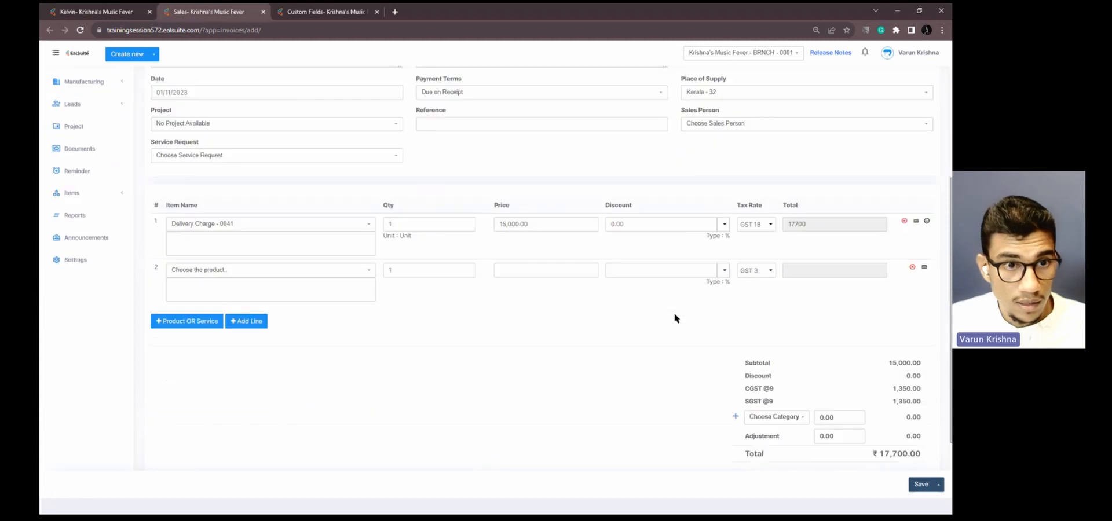
left_click(536, 224)
type("1,7")
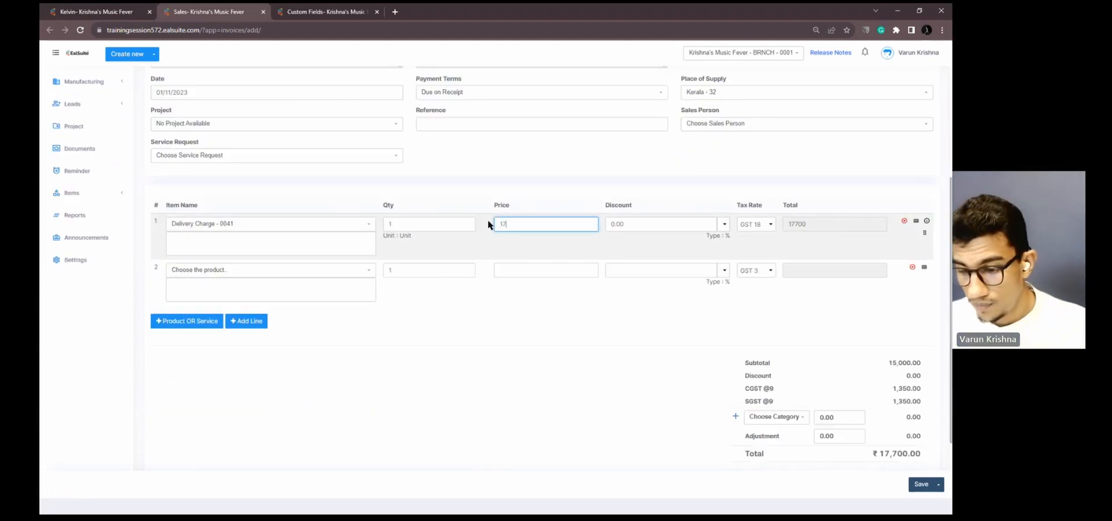
type("89")
left_click(659, 304)
scroll(655, 265, "up", 5)
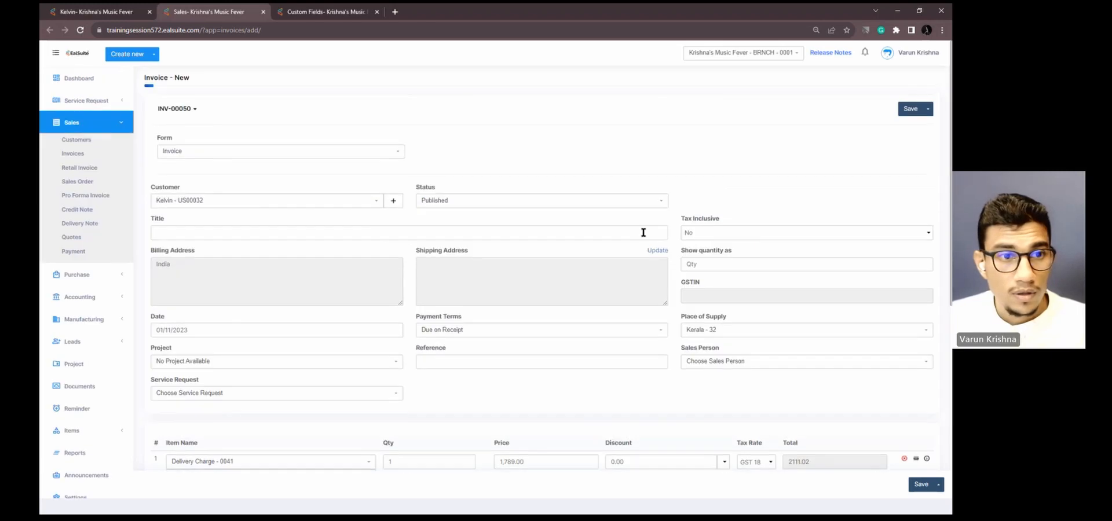
scroll(643, 232, "down", 5)
left_click(920, 485)
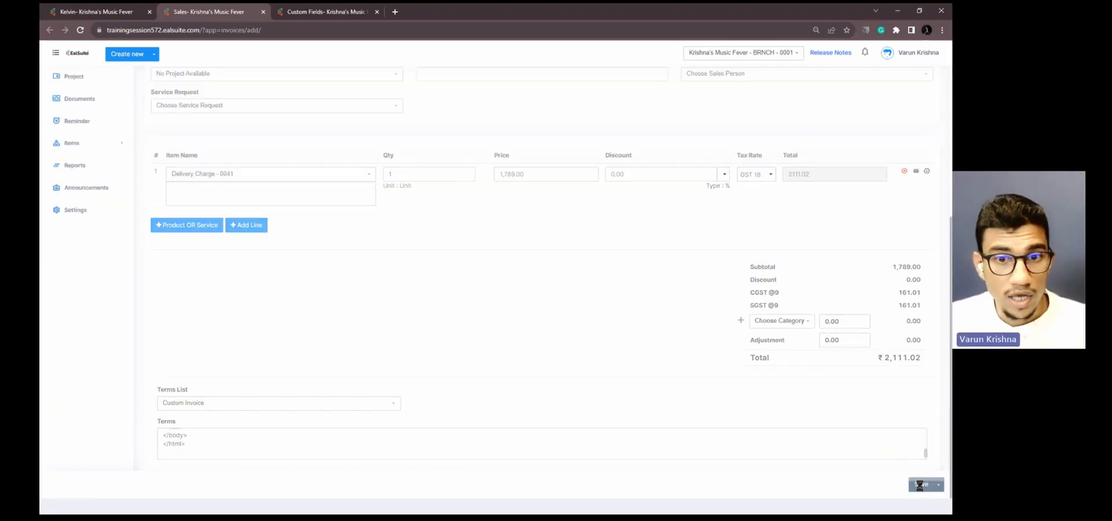
- Approve the saved invoice INV-00050 and open the list of sales invoices
left_click(504, 176)
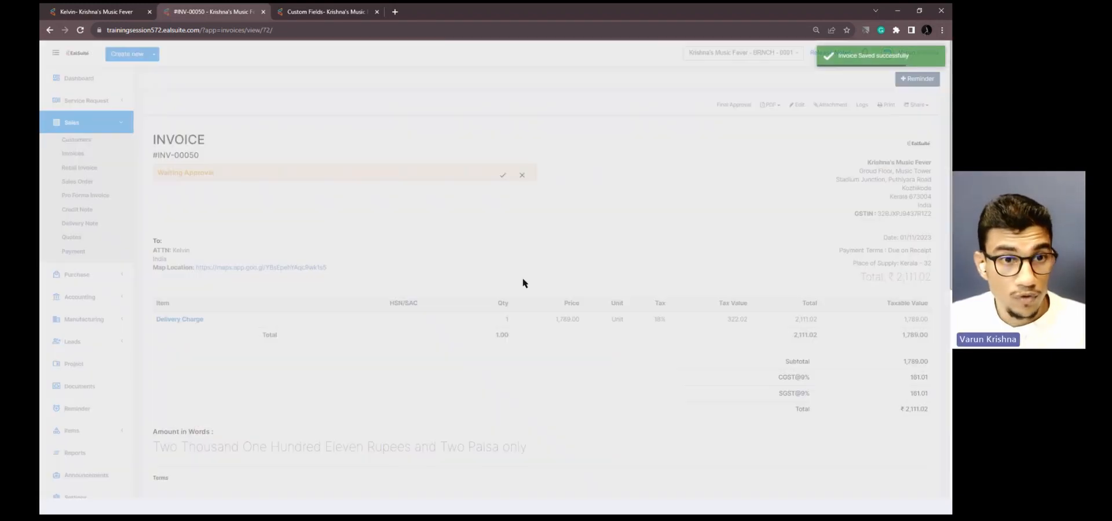
left_click(613, 285)
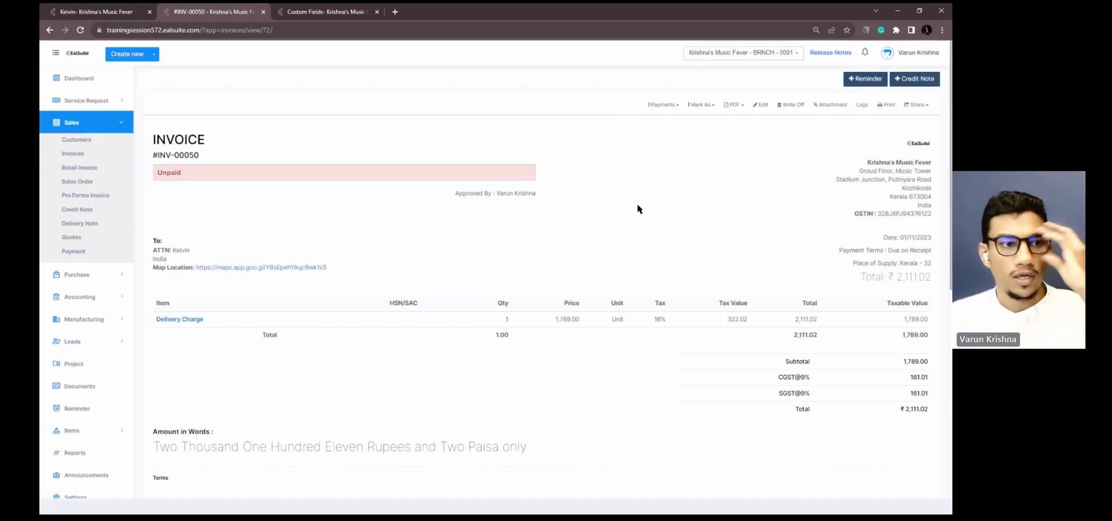
left_click(80, 155)
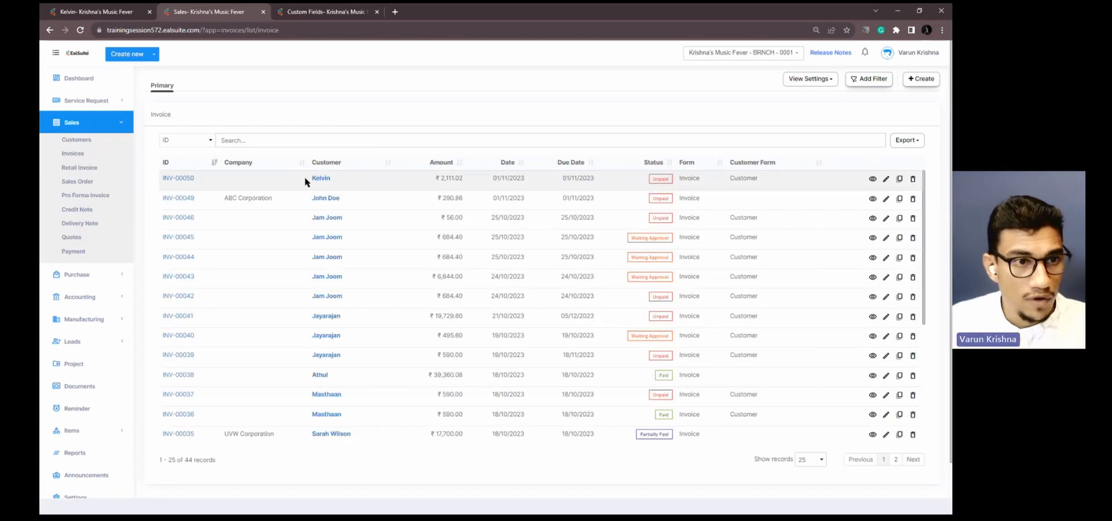
- View the contact details of the INV-00050 customer, follow the Map Location link, and close both the map and the details
left_click(320, 179)
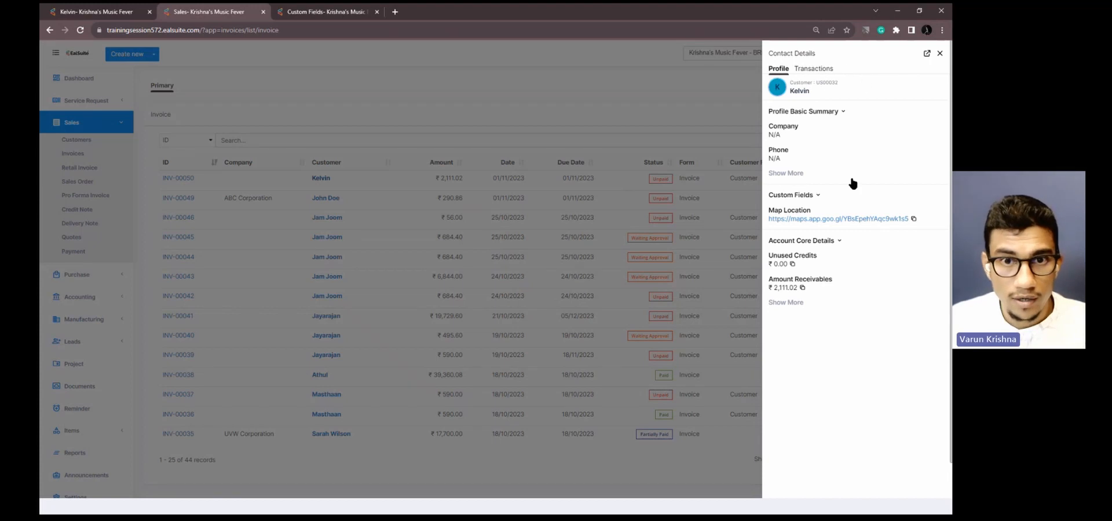
left_click(809, 220)
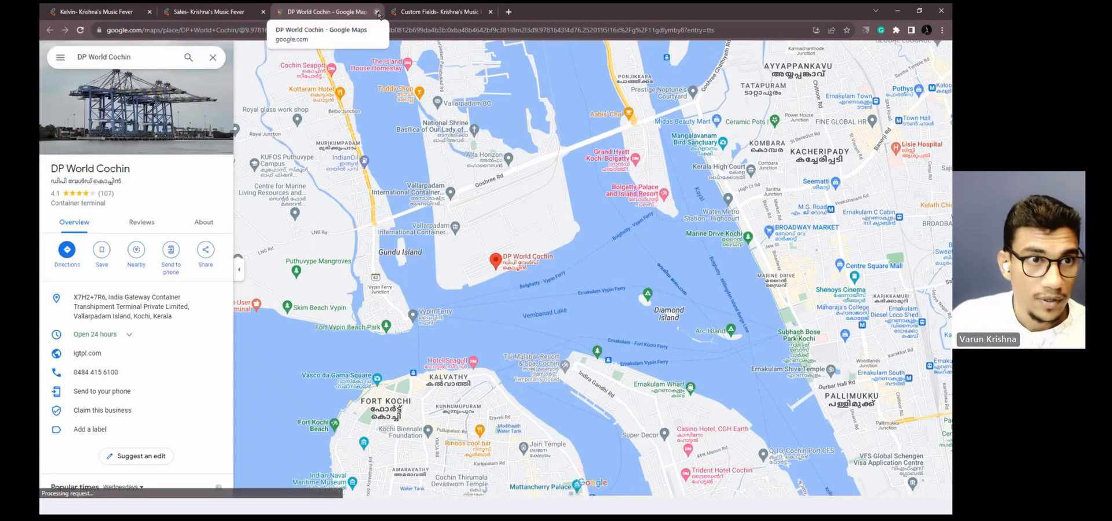
left_click(376, 12)
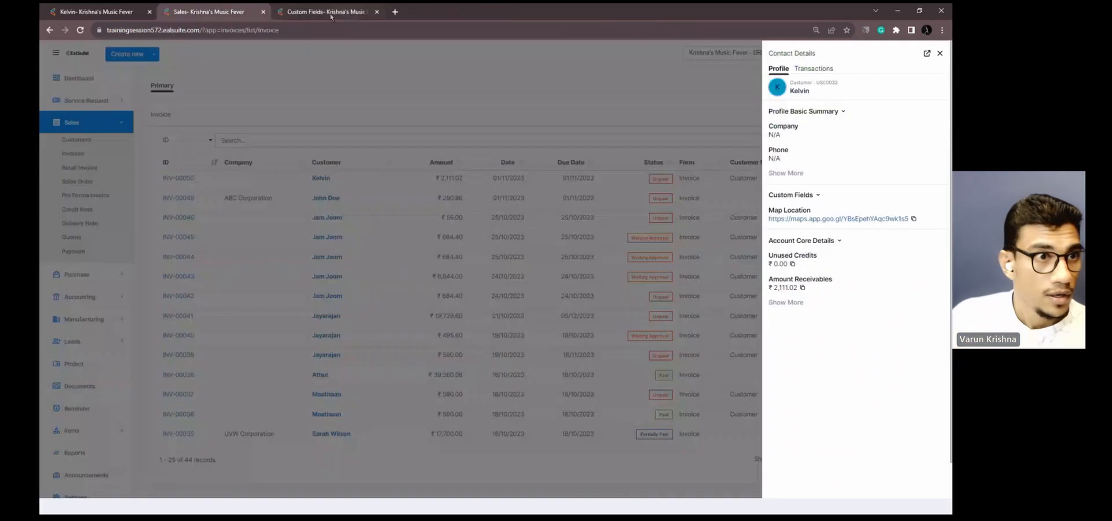
left_click(940, 52)
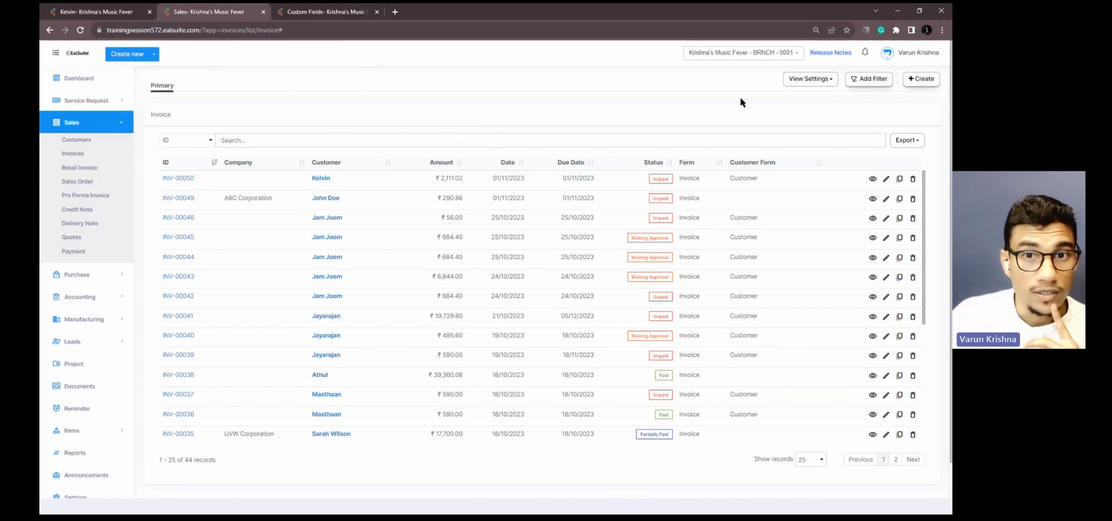
- Search the invoice list's available view columns for "Map" and close the view options
left_click(810, 79)
left_click(807, 110)
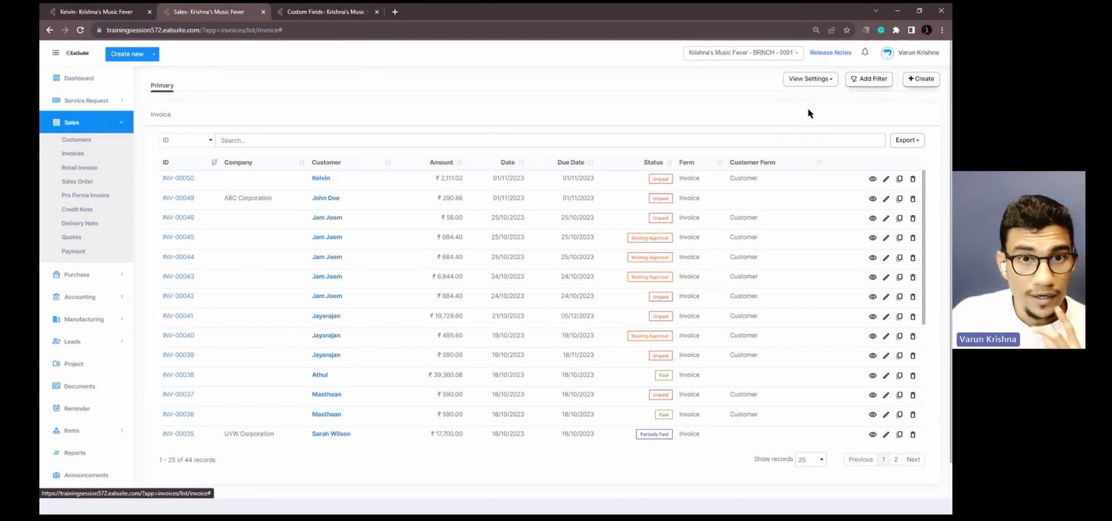
left_click(930, 153)
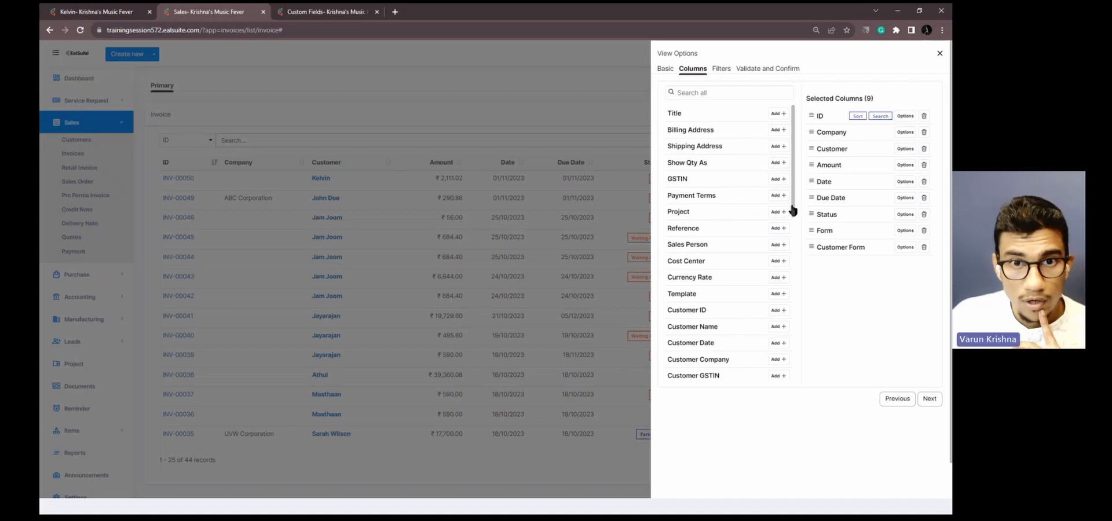
left_click_drag(794, 209, 728, 105)
left_click(726, 93)
type("Map")
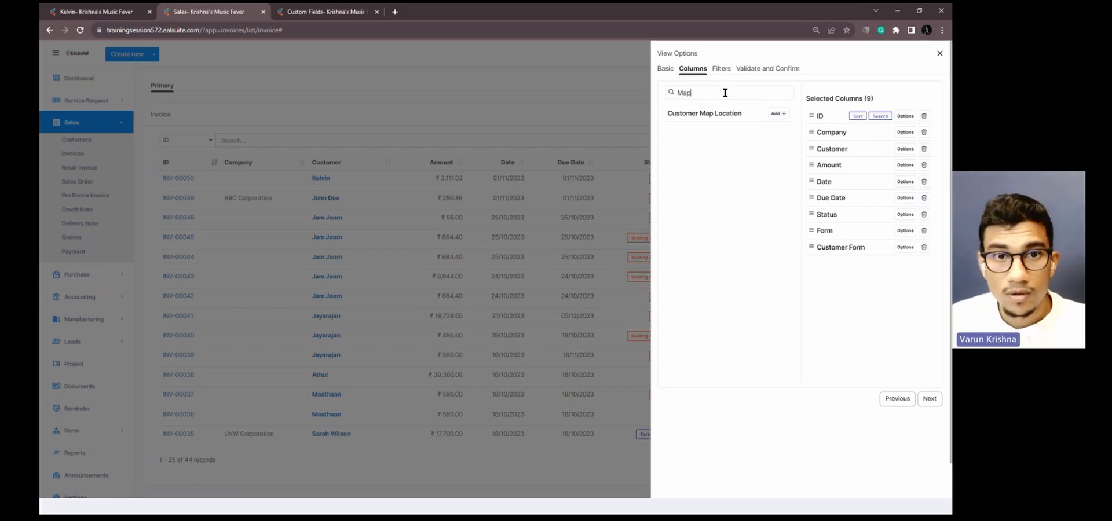
left_click(940, 53)
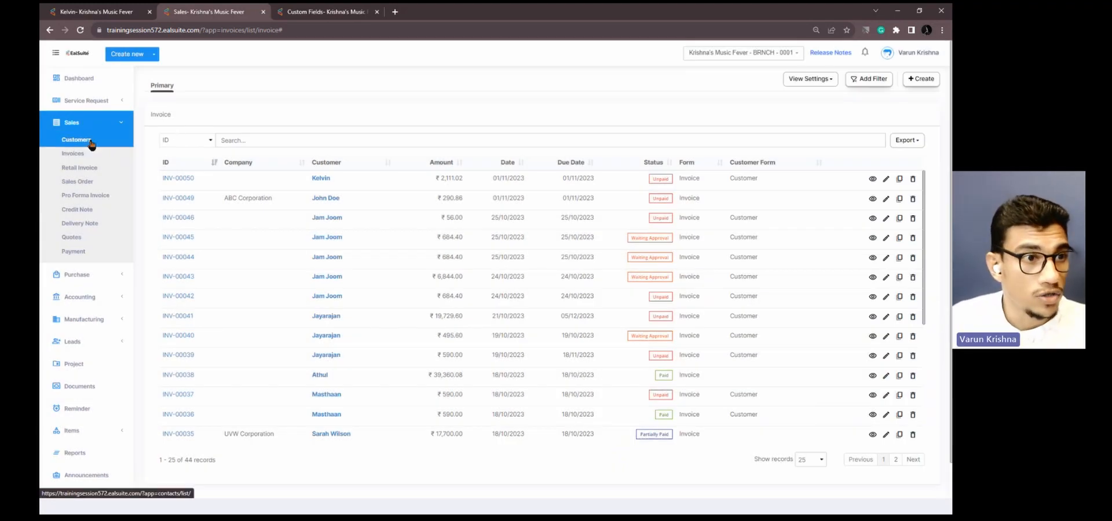
- Add the Map Location column to the customer list's Primary View and submit the view
left_click(91, 142)
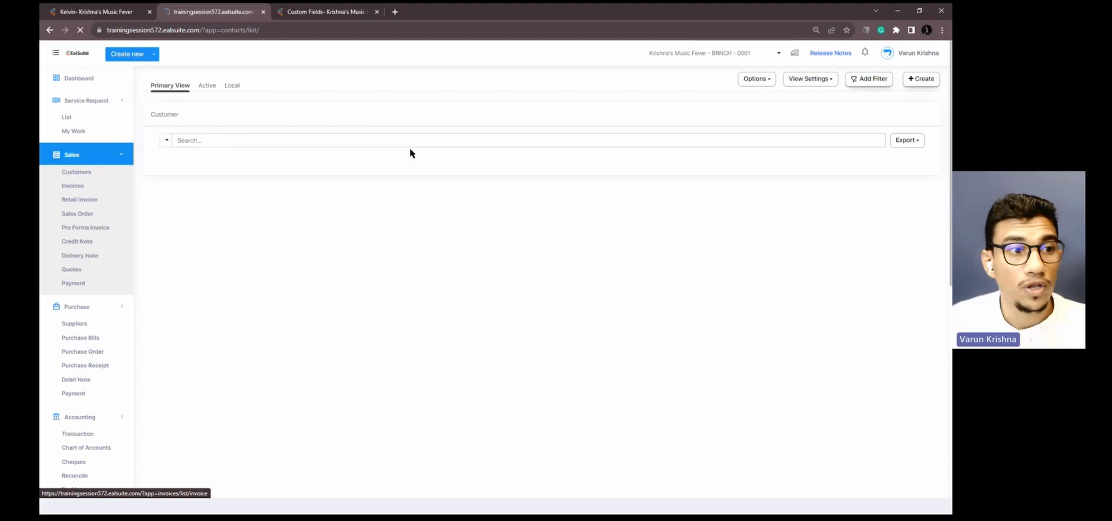
left_click(805, 79)
left_click(802, 106)
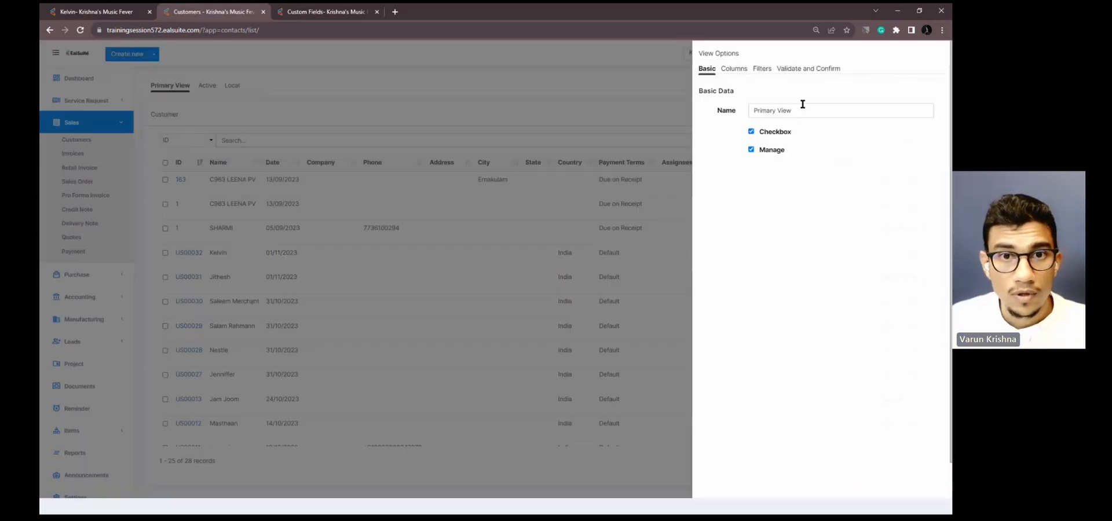
left_click(693, 69)
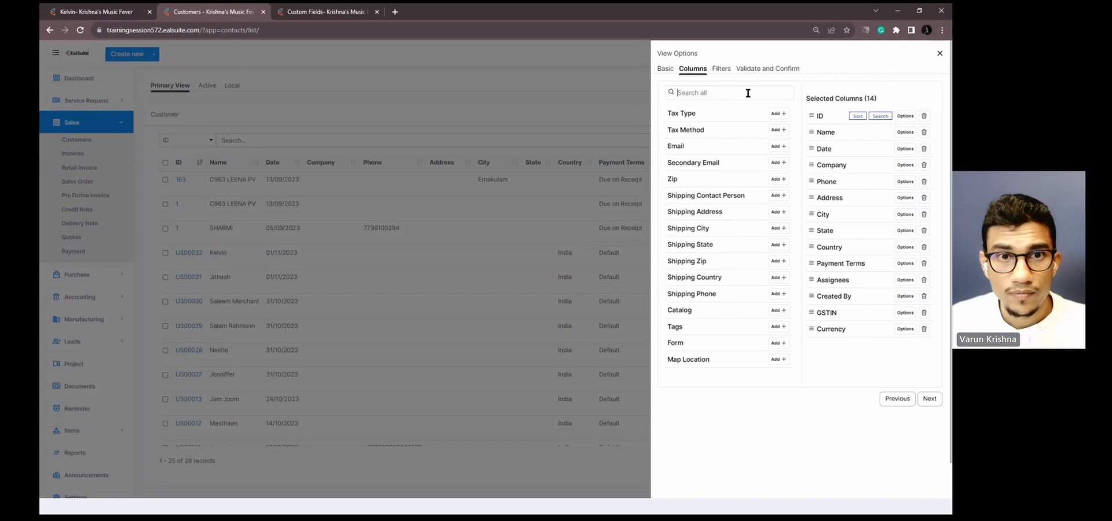
left_click(748, 93)
type("Map")
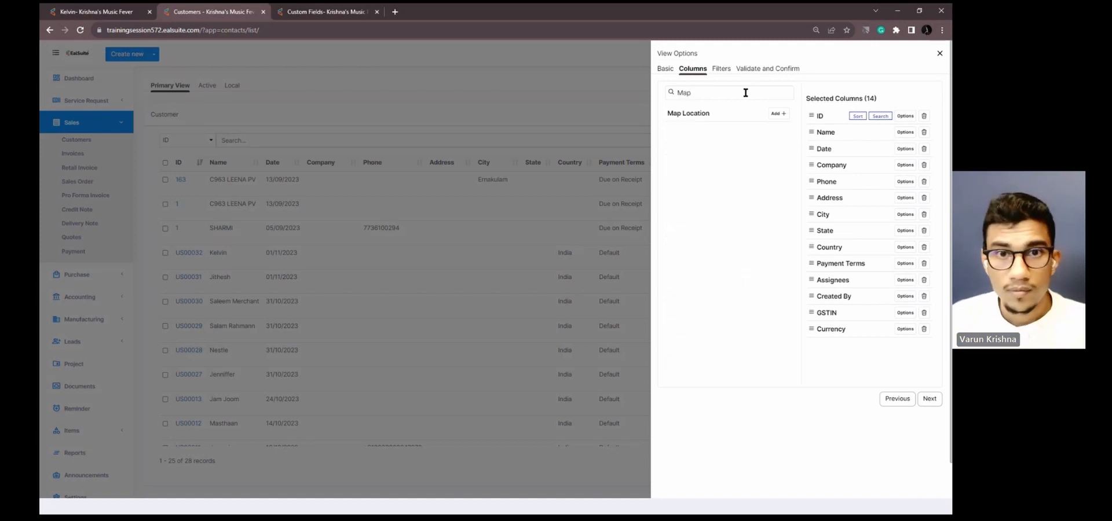
left_click(778, 113)
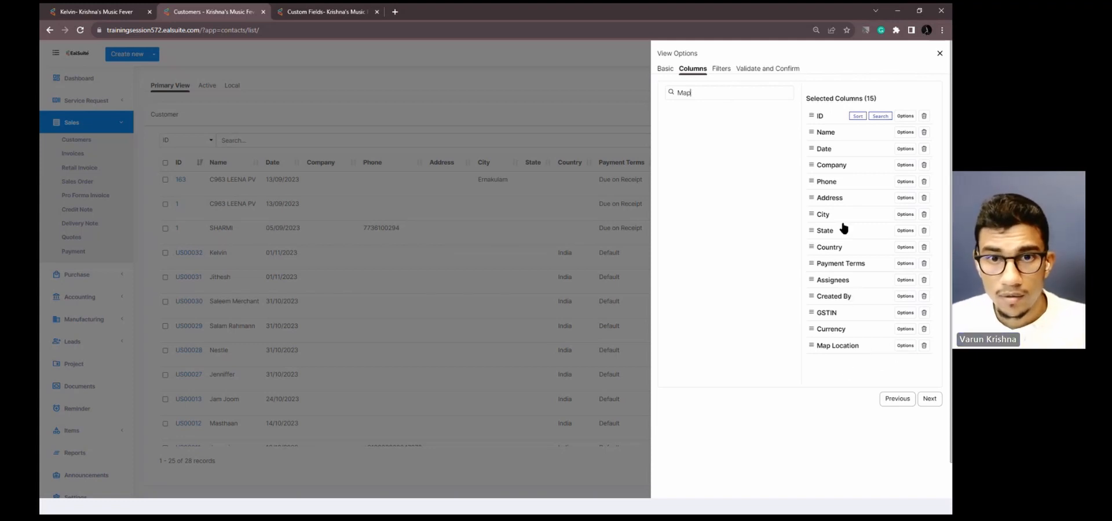
left_click(928, 400)
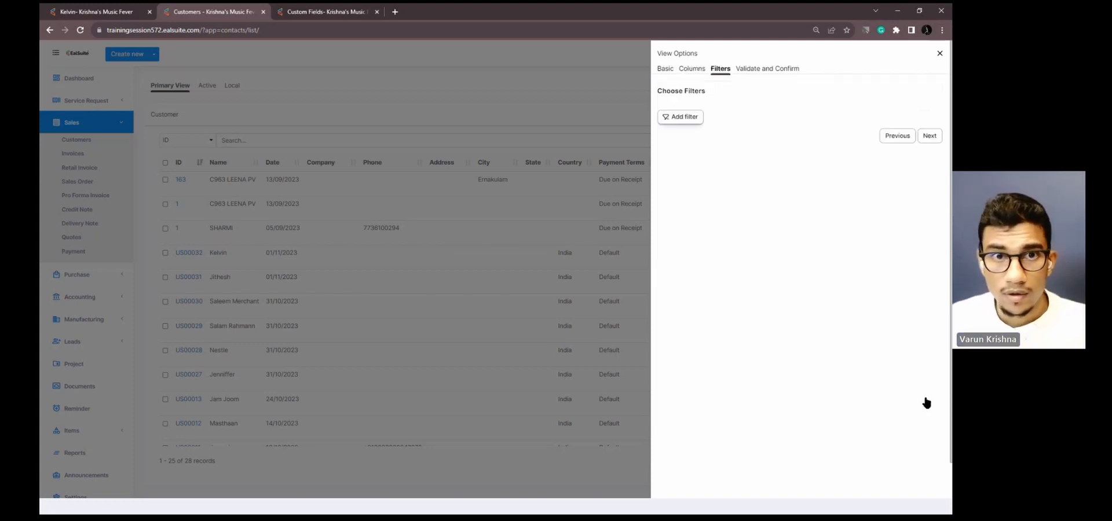
left_click(929, 138)
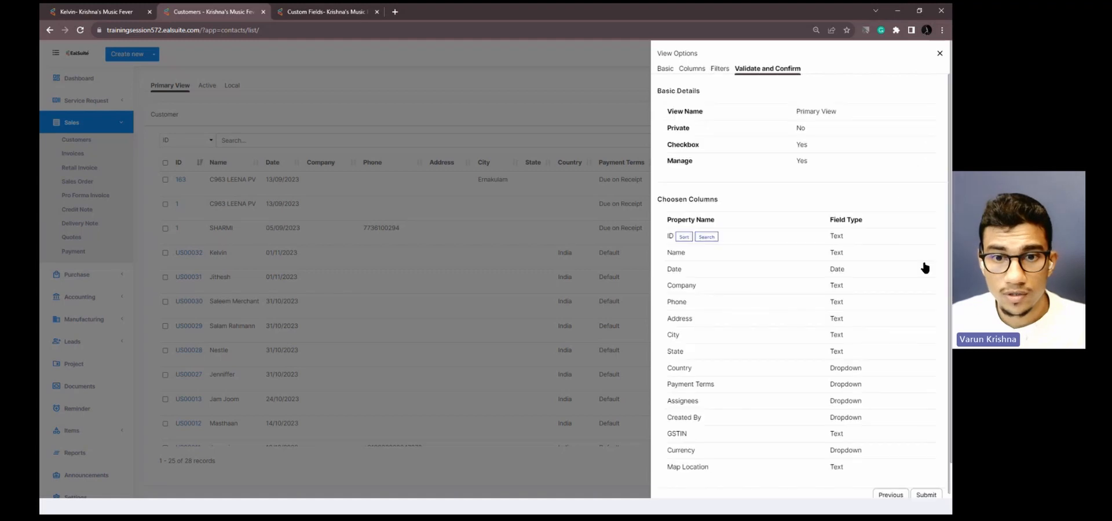
left_click(925, 494)
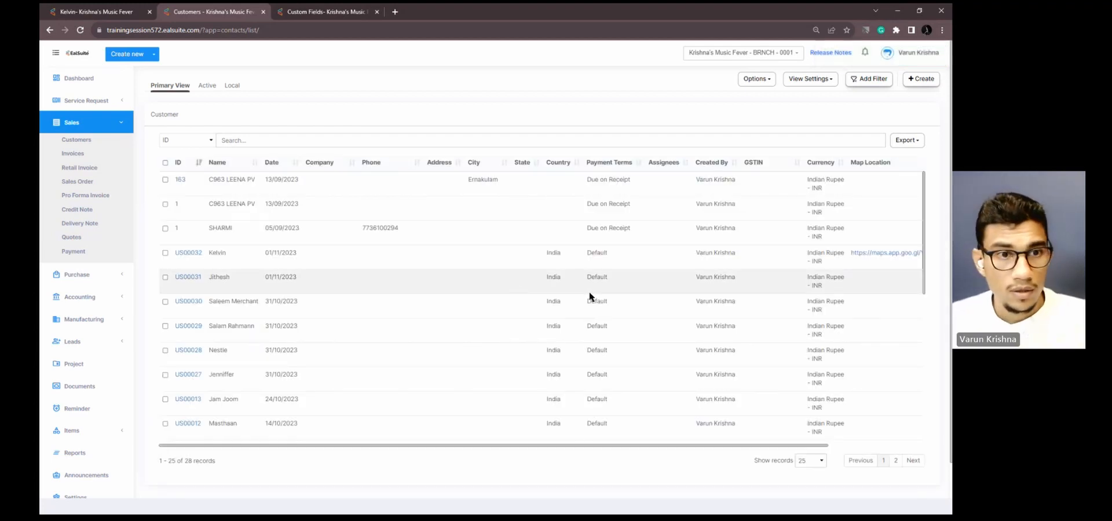
- Follow the Map Location link of customer US00032 from the customer list, return to the list, and close the browser window
scroll(590, 296, "right", 3)
scroll(590, 297, "left", 3)
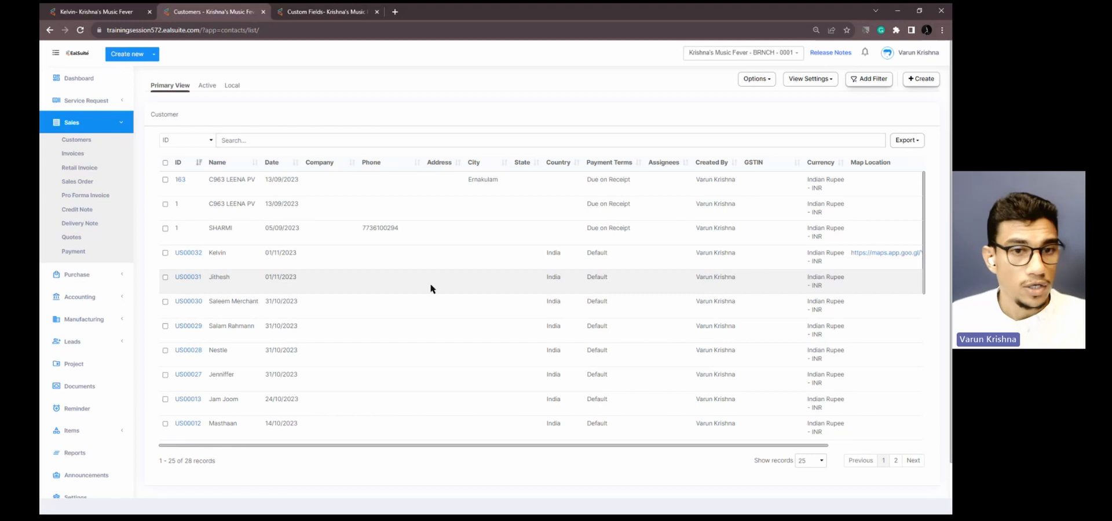
scroll(435, 287, "right", 3)
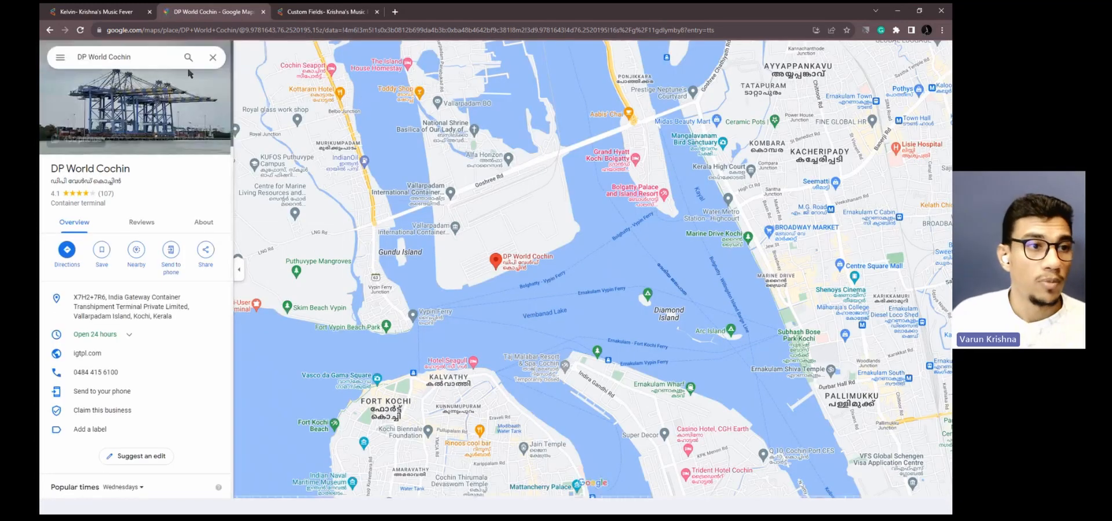
left_click(50, 32)
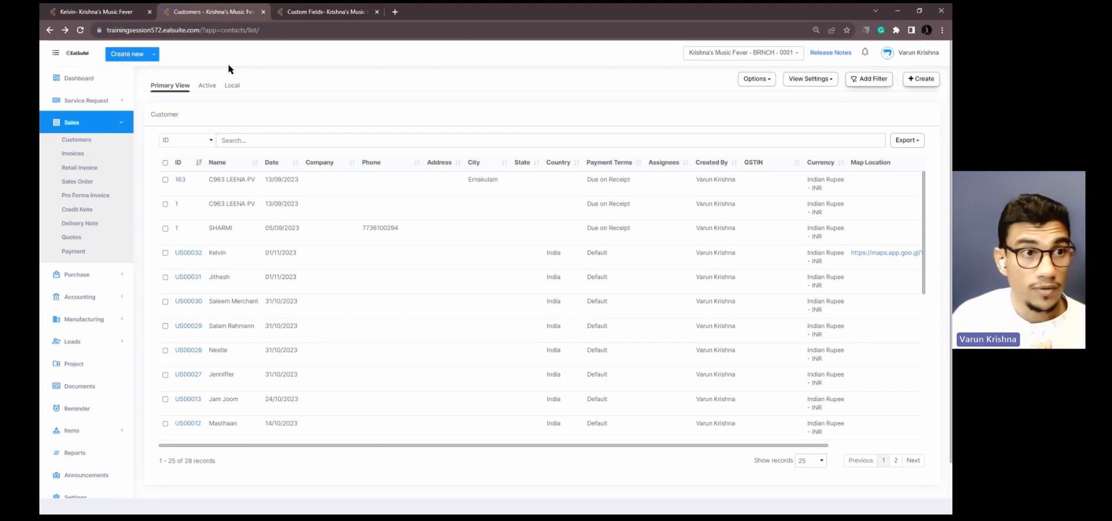
left_click(944, 12)
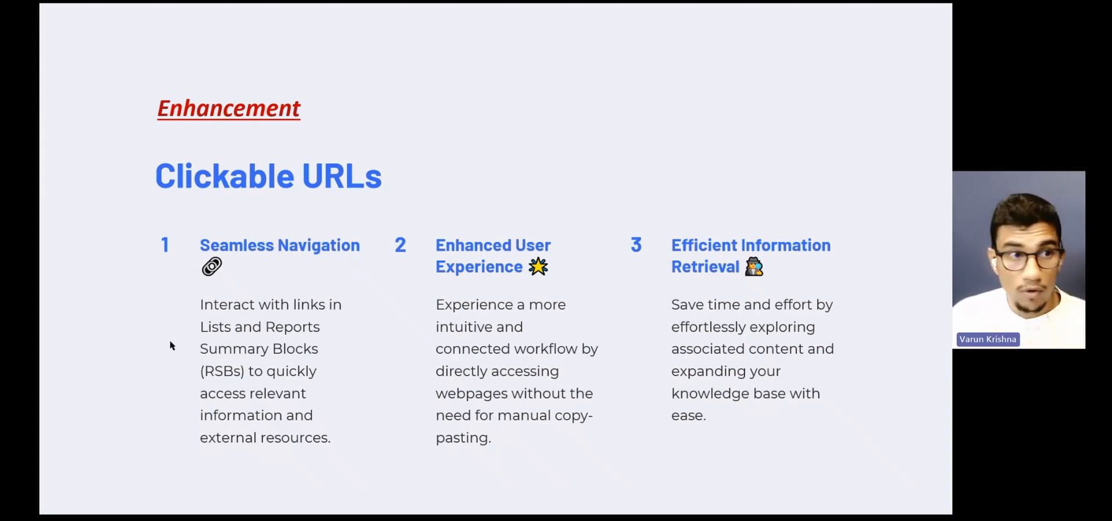
- Open the user list of the master branch Krishna's Music Fever and examine the first Project Member's name and e-mail
left_click(67, 509)
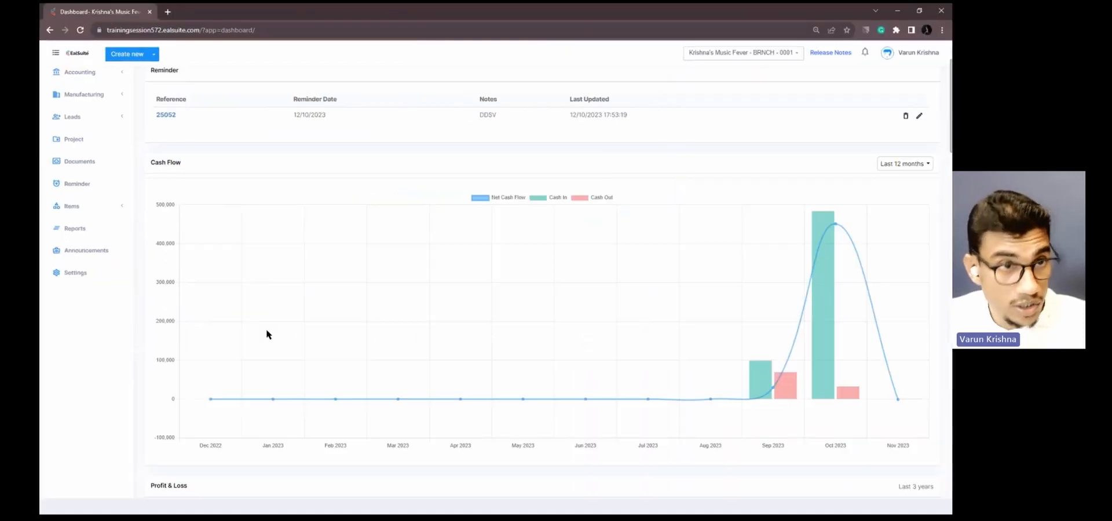
left_click(81, 282)
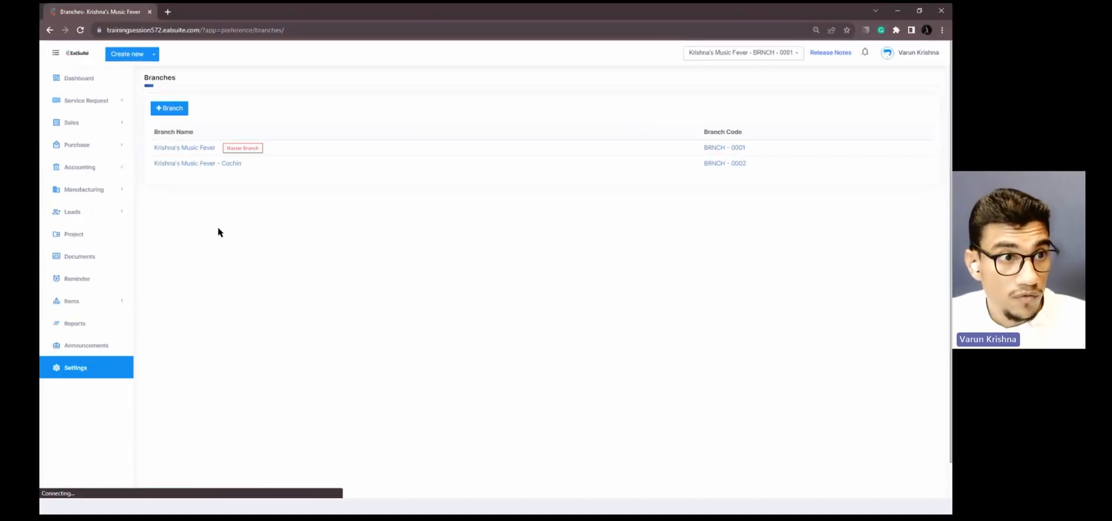
left_click(198, 151)
left_click(190, 141)
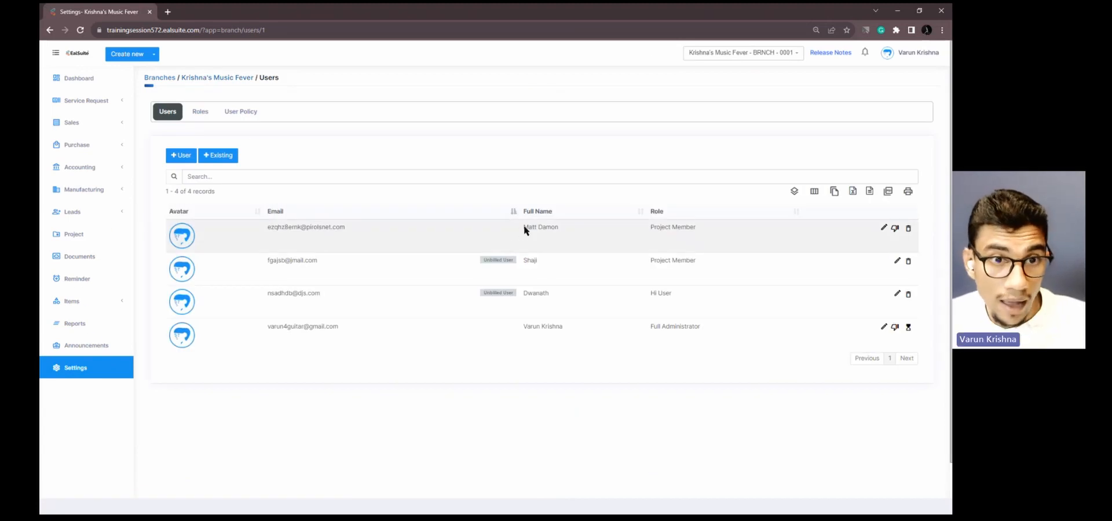
left_click_drag(523, 226, 556, 227)
left_click_drag(266, 227, 337, 226)
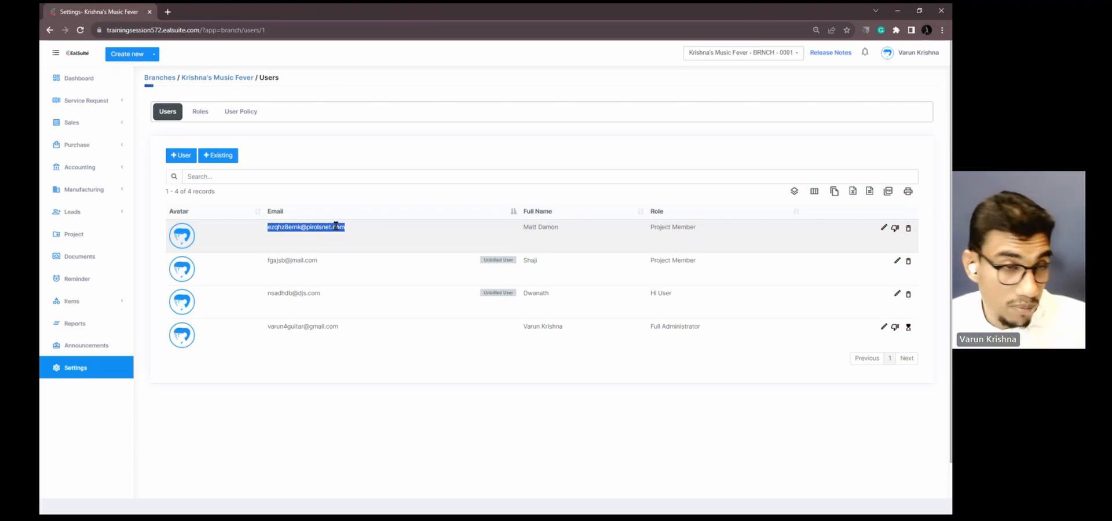
left_click(365, 204)
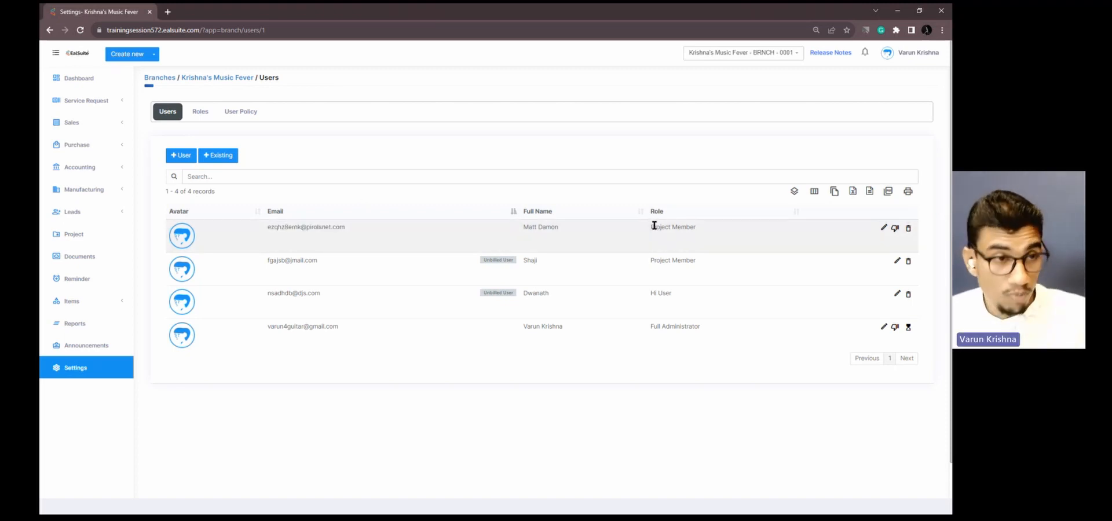
- Open the Project Member role for editing and show its Leads Management permissions
left_click(198, 116)
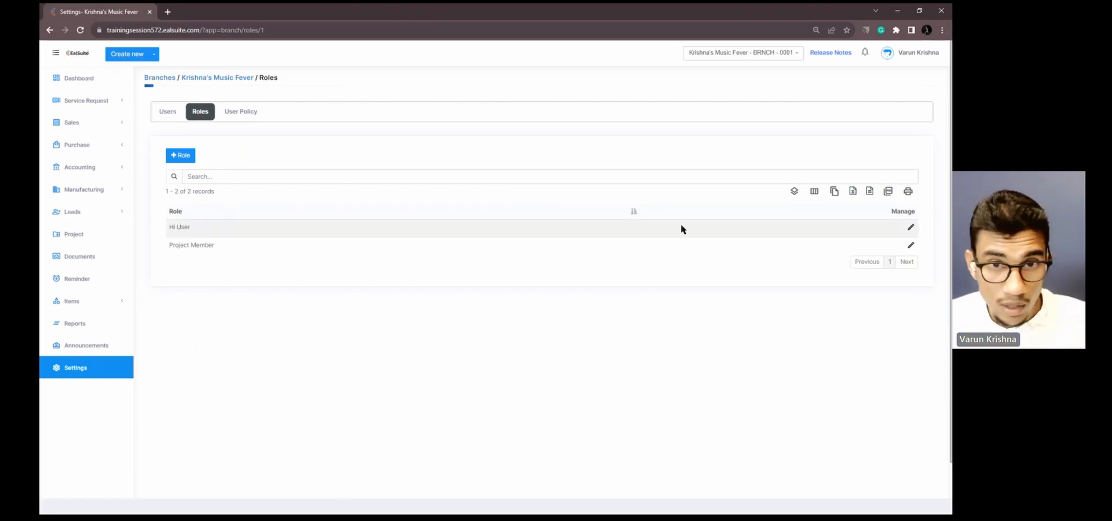
left_click(911, 245)
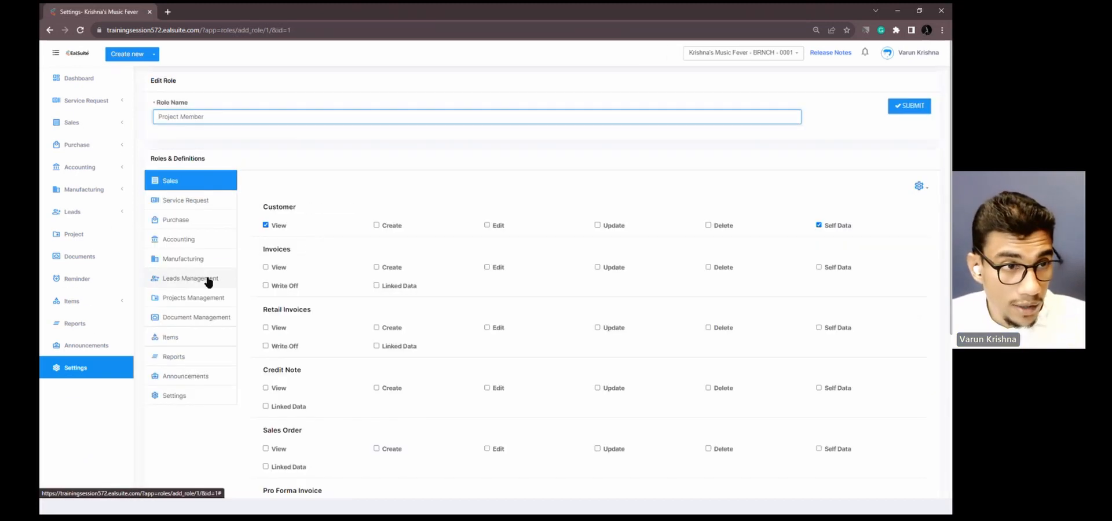
left_click(209, 279)
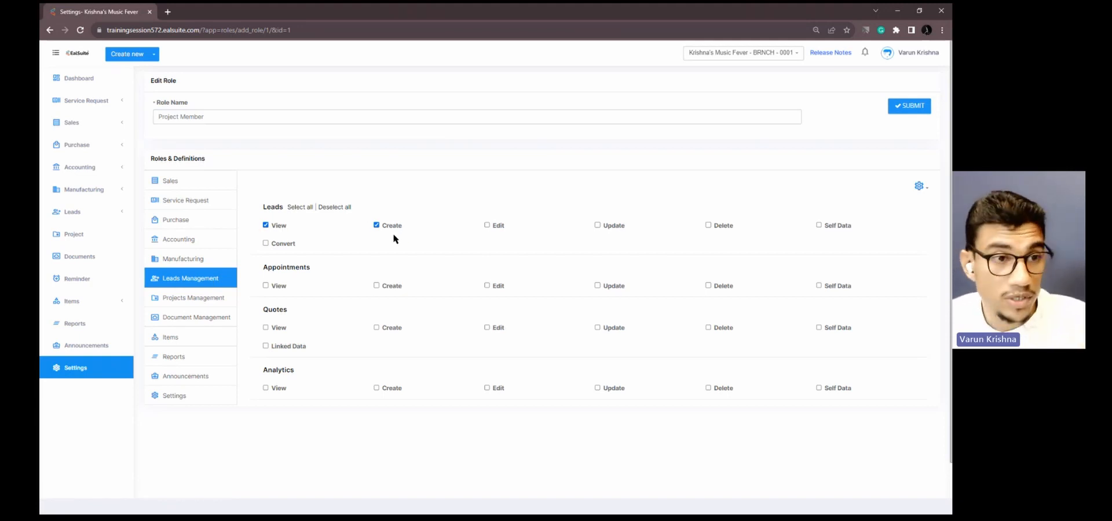
right_click(380, 187)
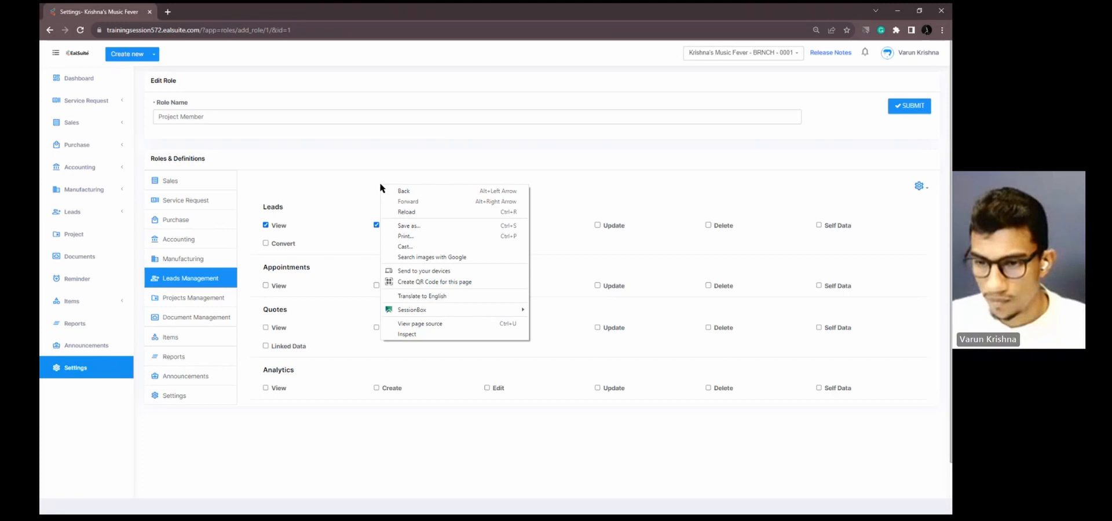
key("alt+Tab")
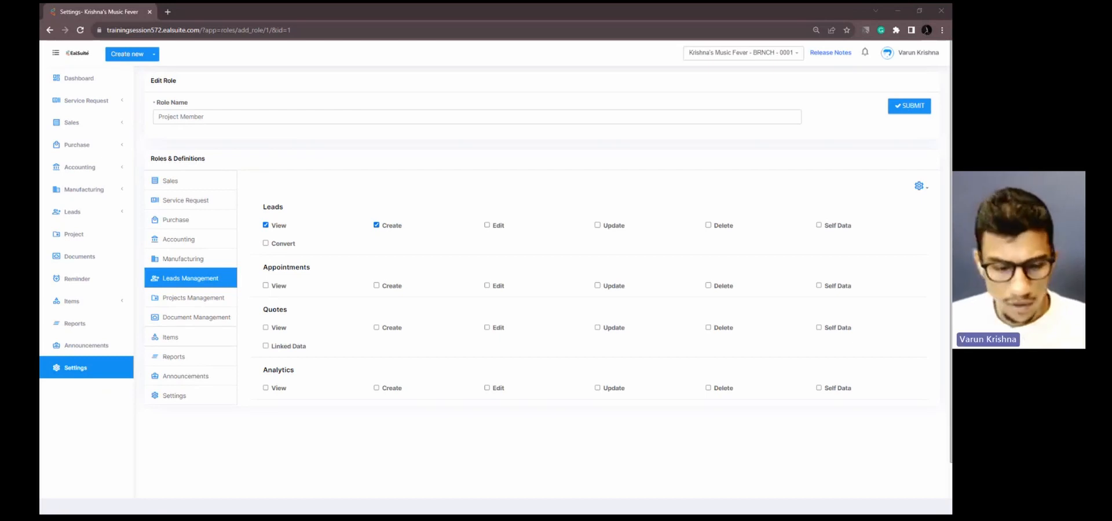
left_click(167, 12)
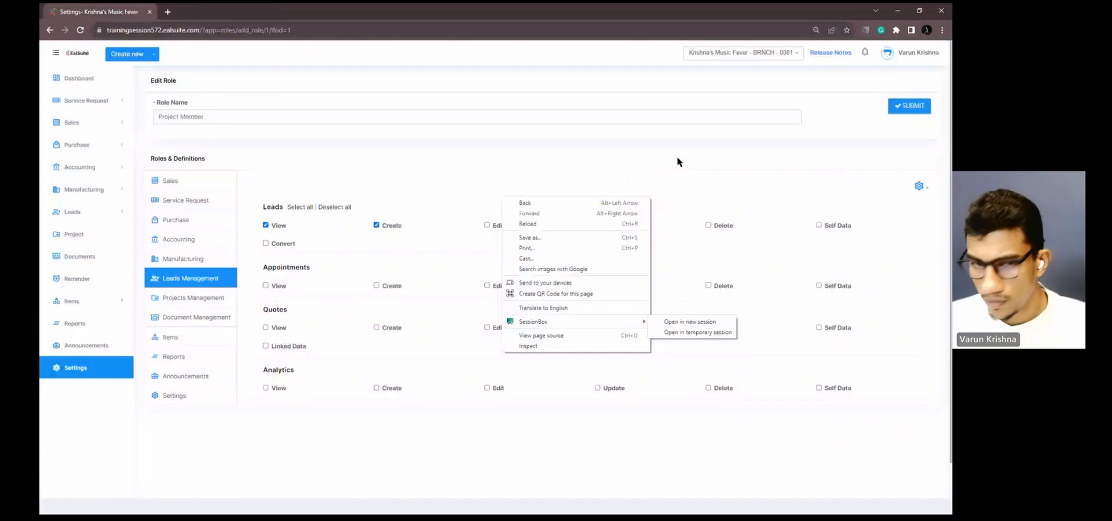
left_click(677, 157)
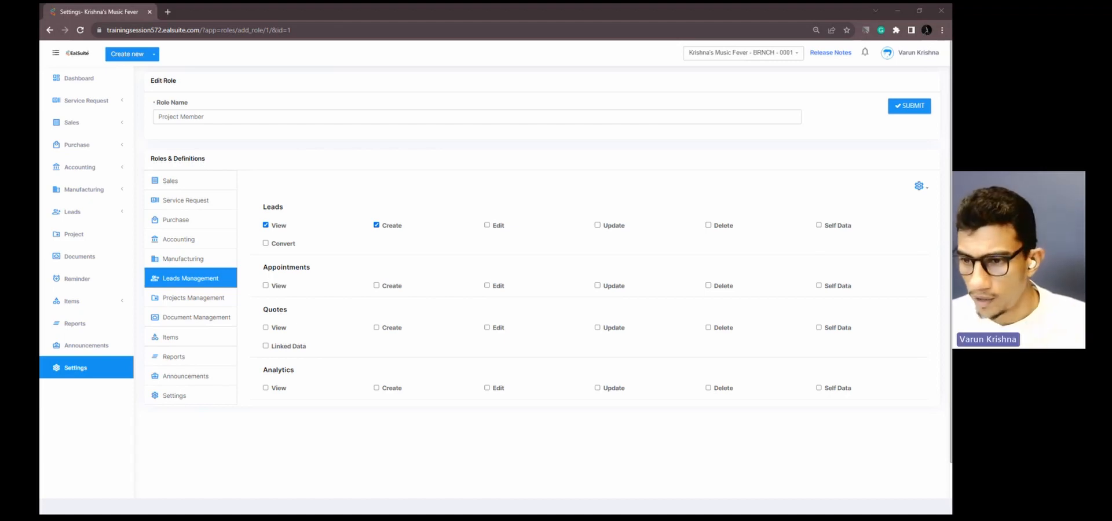
- Bring the Project Member user's dashboard into the browser window as a second tab and open the Leads page there
left_click_drag(550, 235, 384, 9)
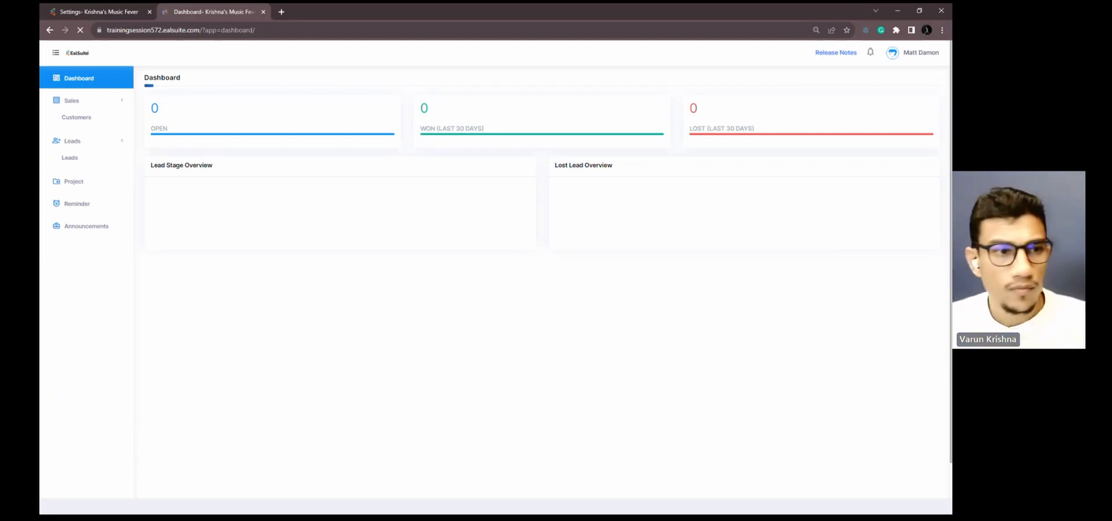
left_click(91, 149)
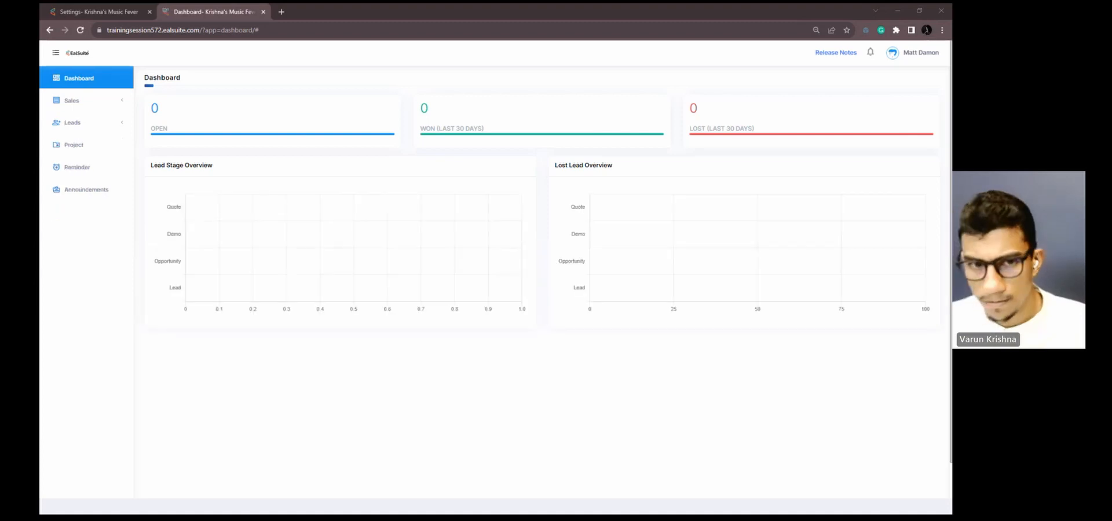
left_click(97, 121)
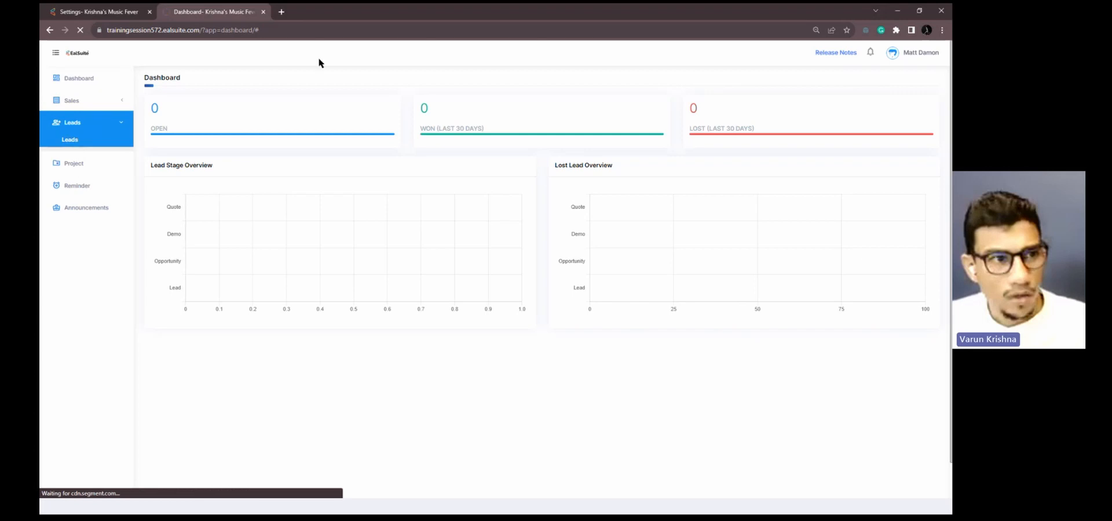